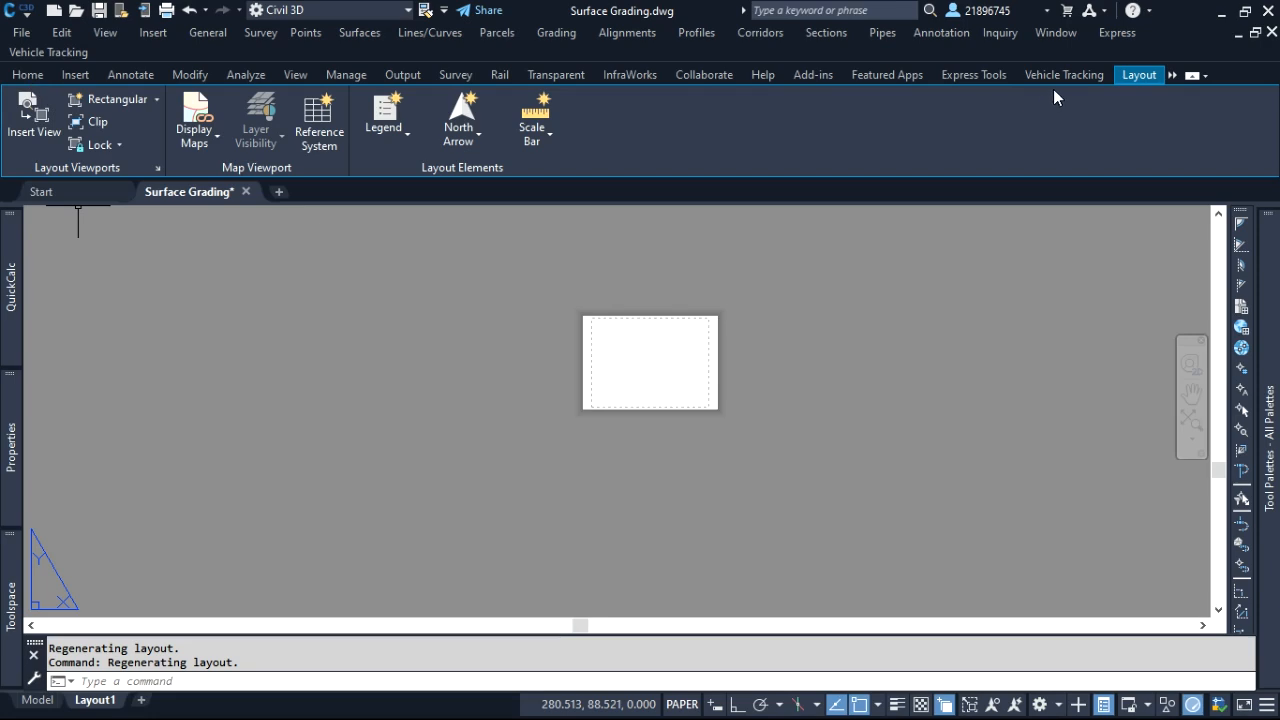
Create a rectangular viewport on Layout1 covering most of the sheet's printable area
click(1137, 75)
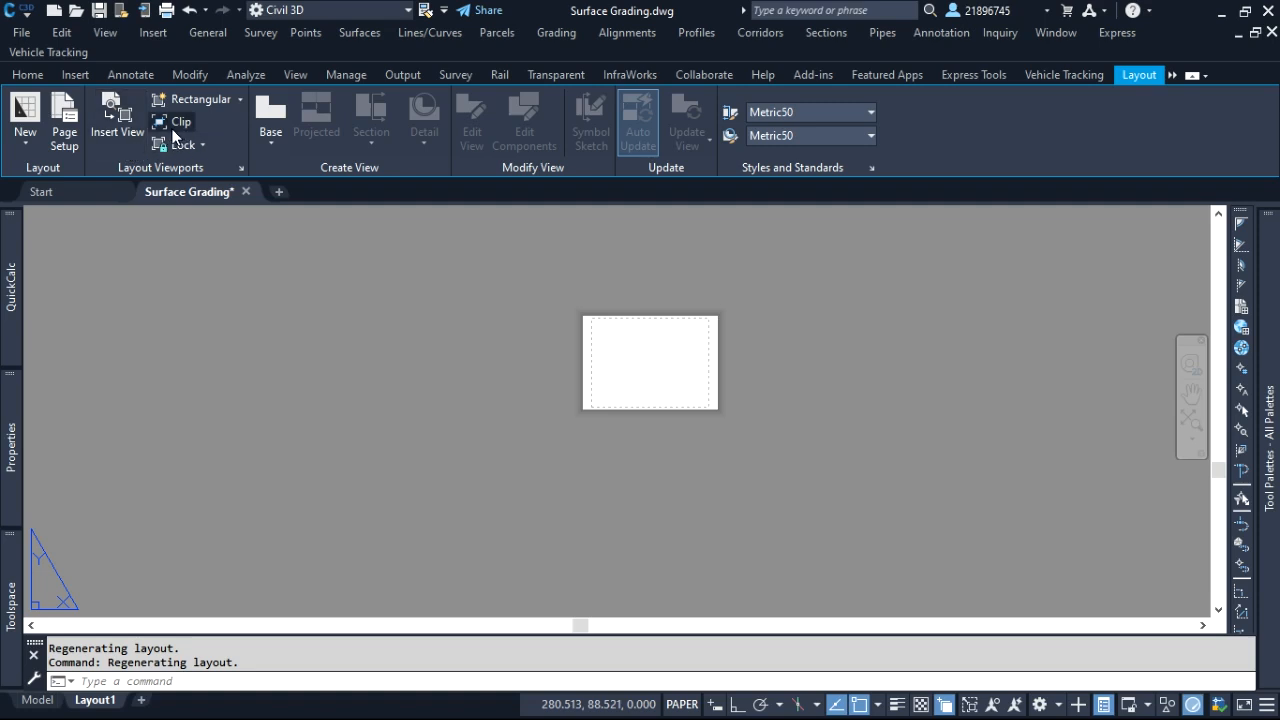
click(240, 100)
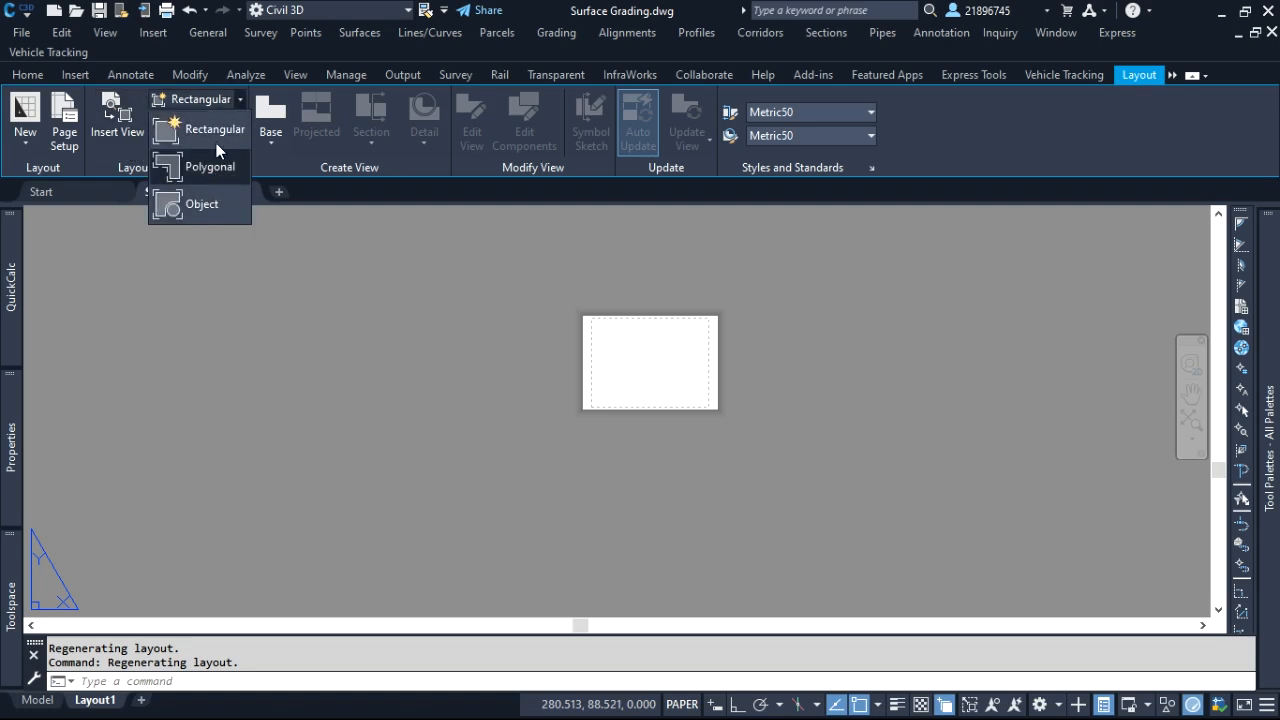
click(219, 133)
scroll(709, 363, up, 4)
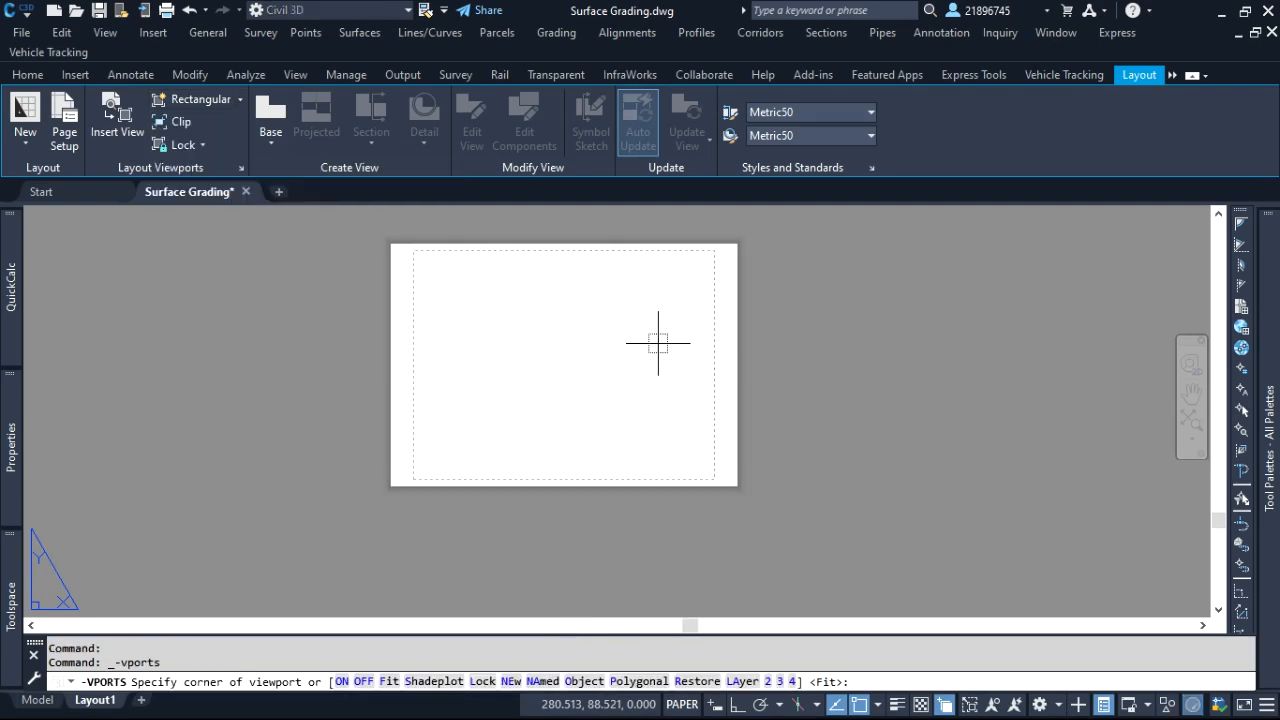
click(419, 269)
click(713, 453)
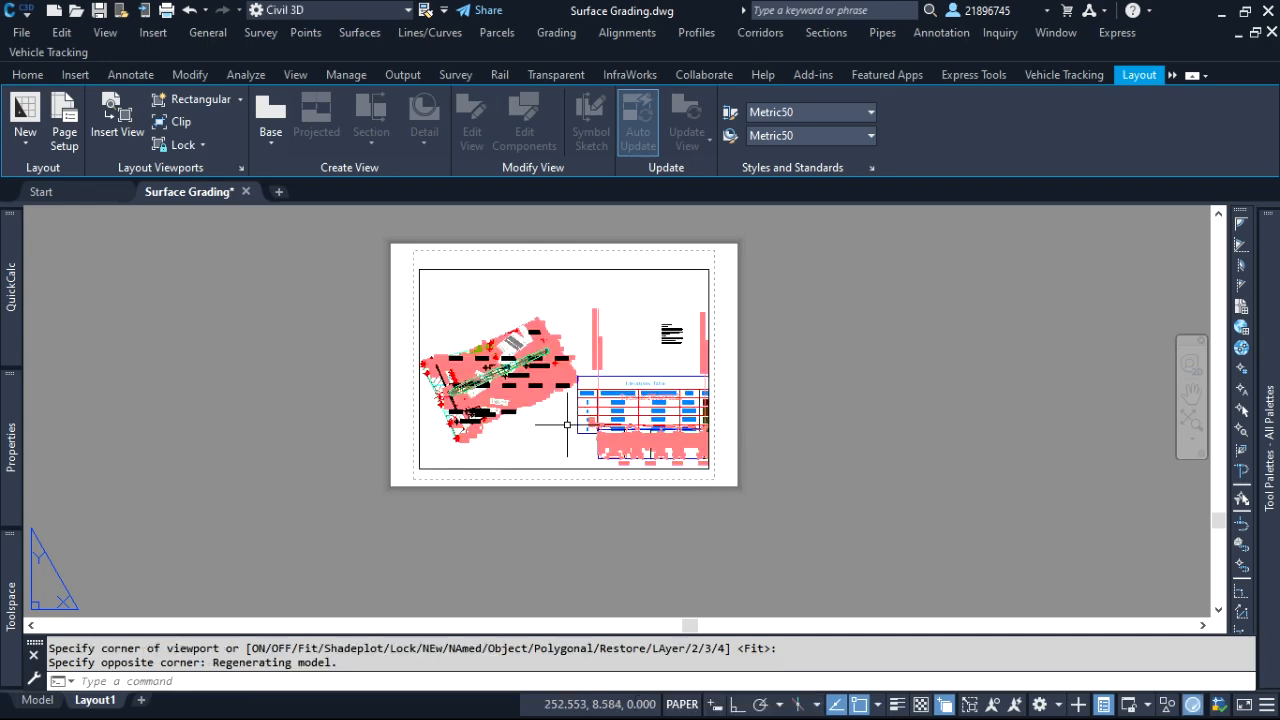
Select the new viewport and examine its scale properties and how the site plan, elevations table and profile display
scroll(490, 320, up, 6)
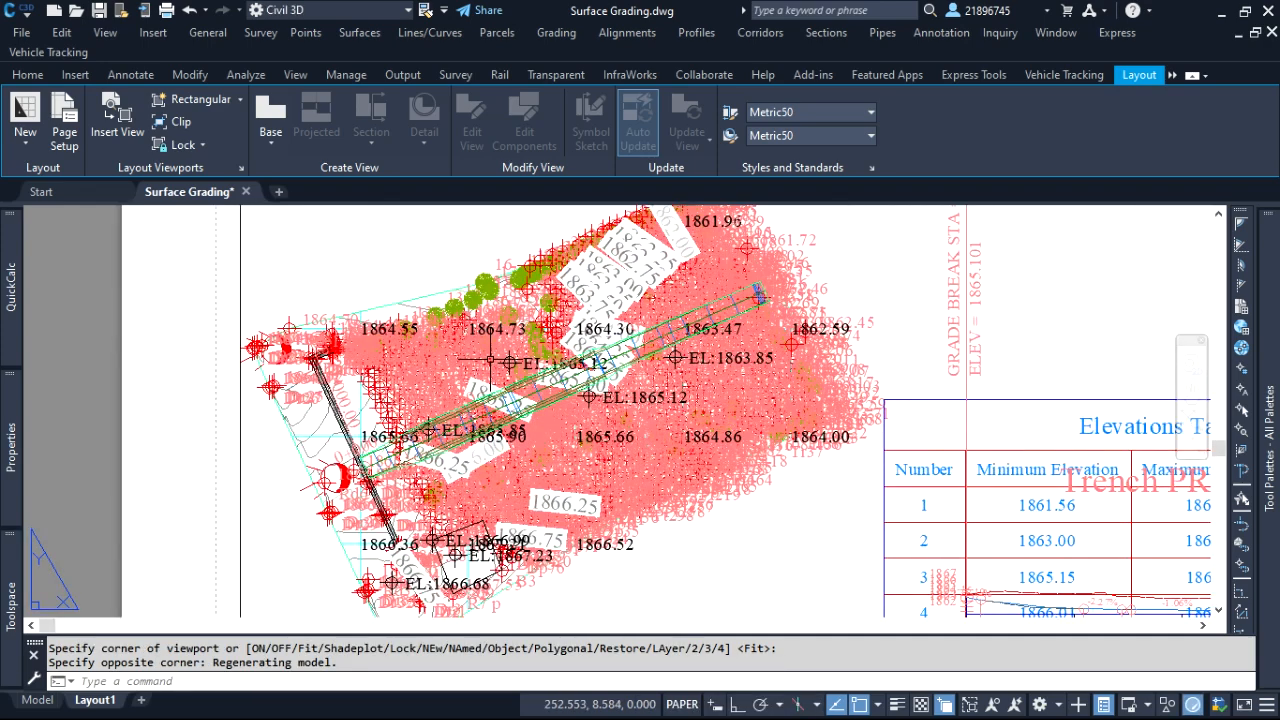
scroll(510, 340, down, 5)
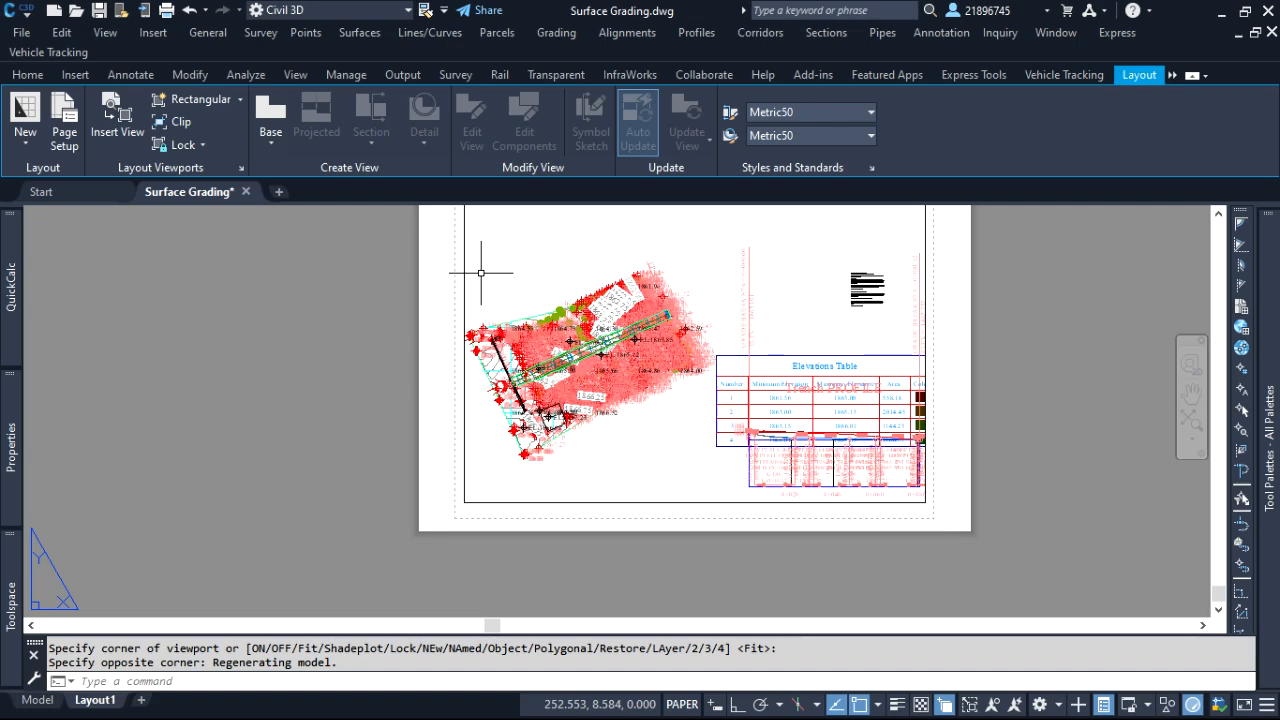
click(480, 272)
click(432, 276)
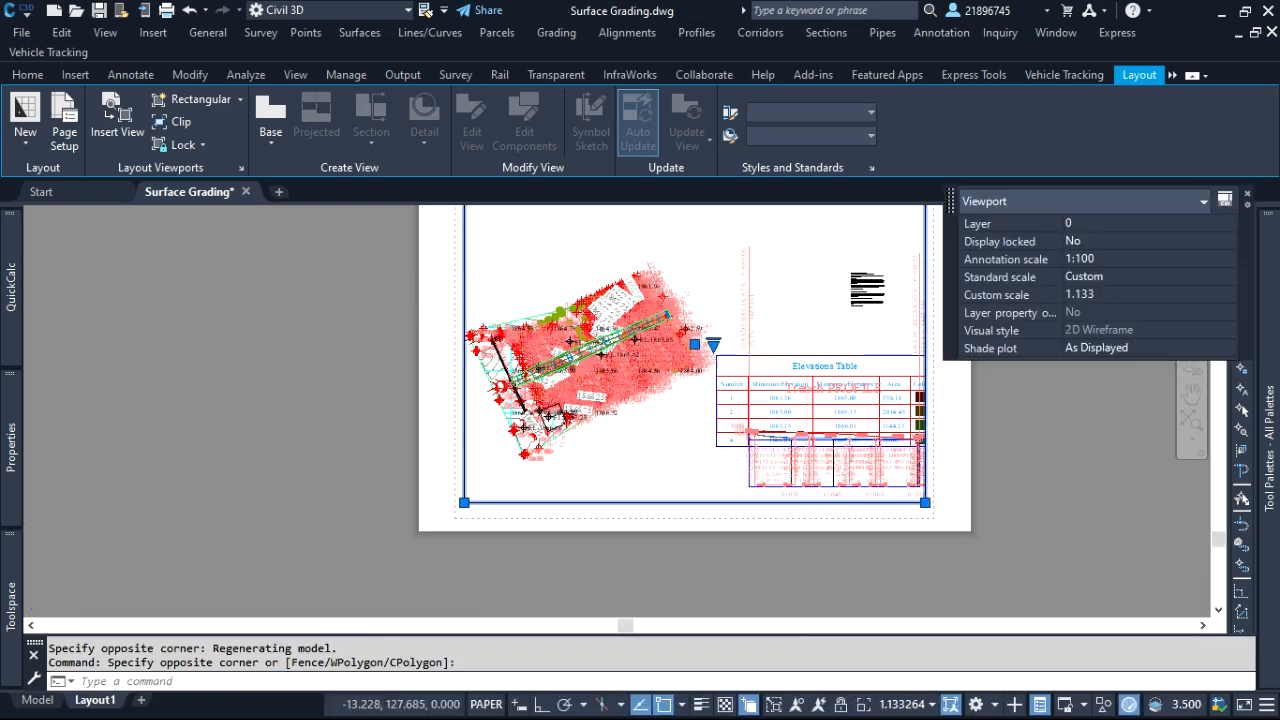
scroll(469, 334, down, 2)
scroll(437, 217, up, 3)
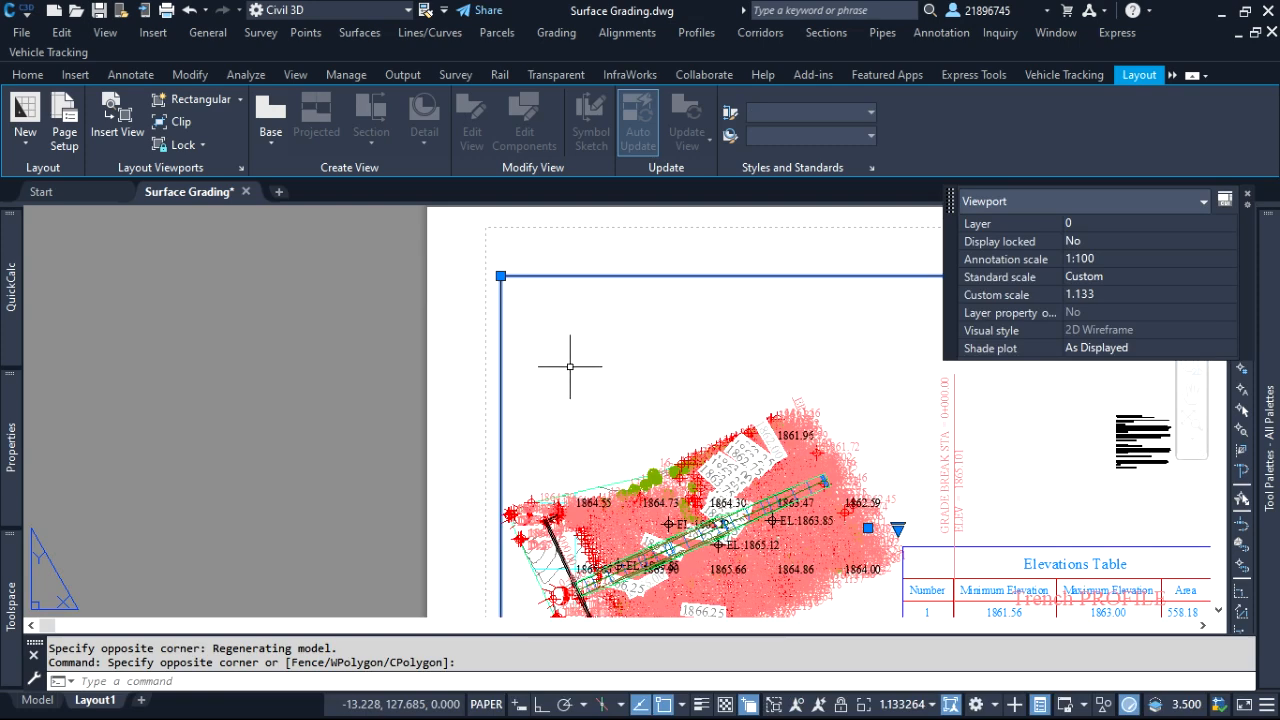
scroll(540, 355, down, 3)
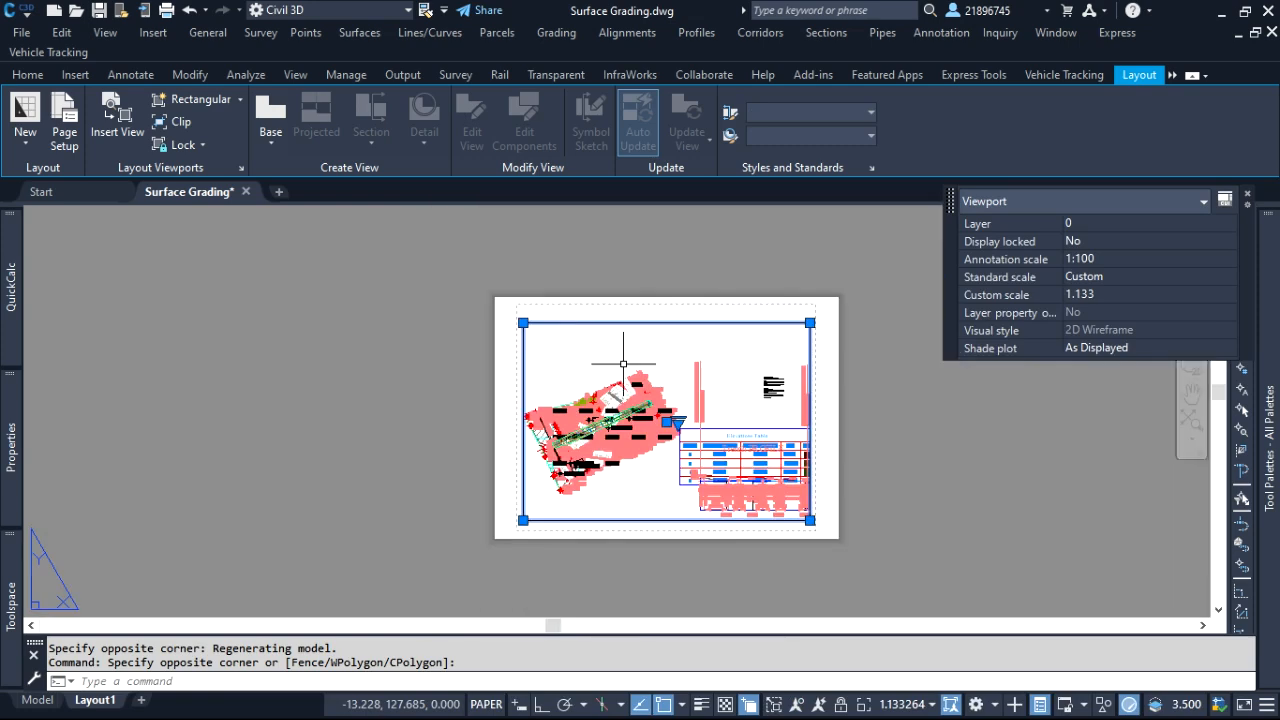
click(918, 435)
click(891, 395)
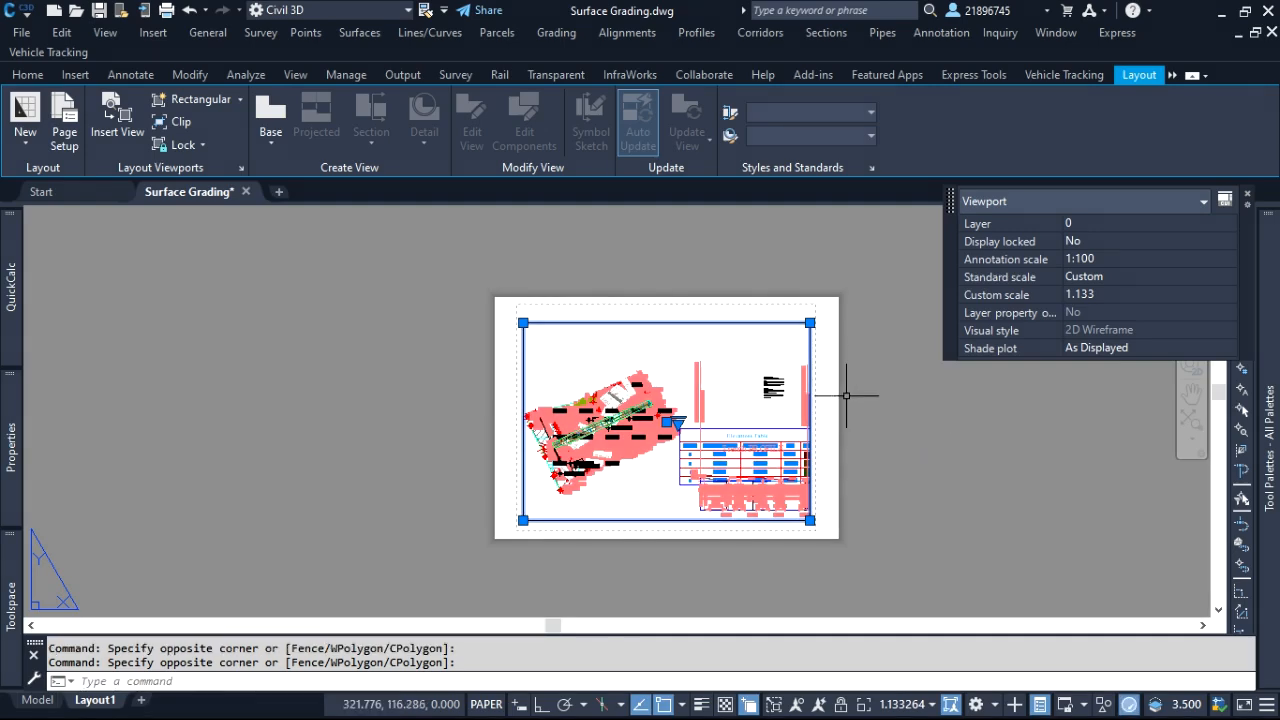
scroll(717, 427, up, 3)
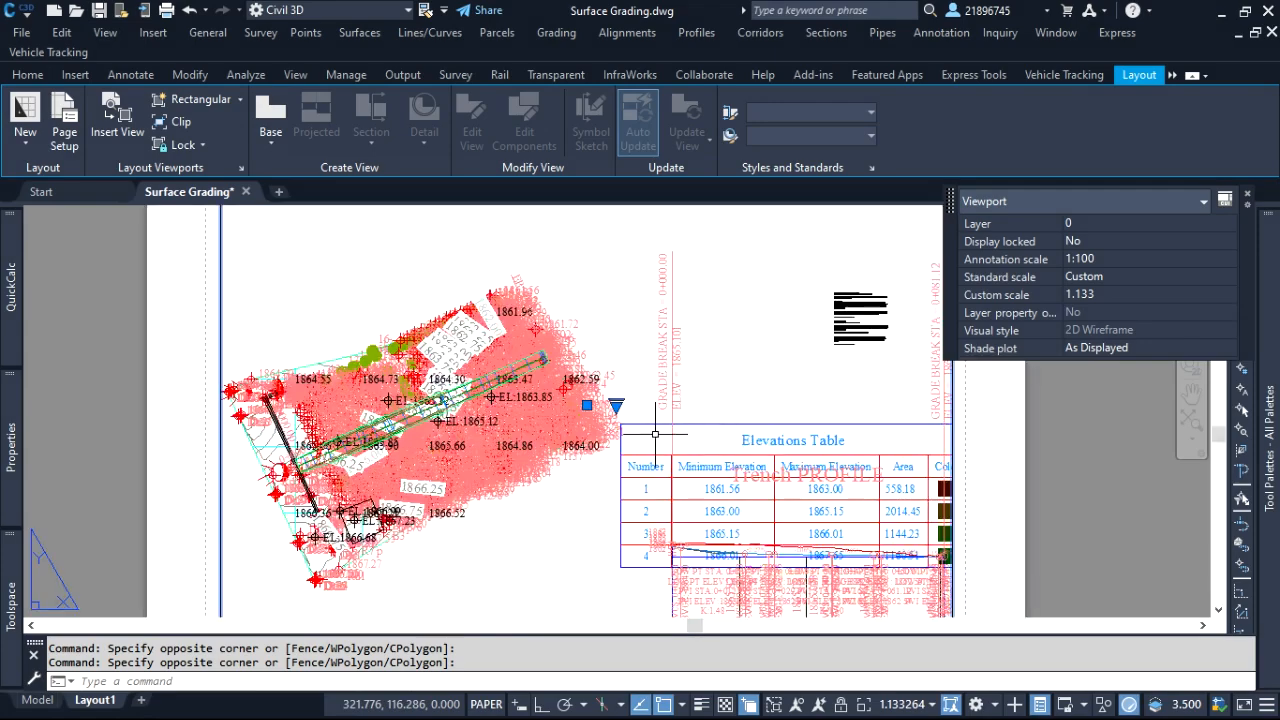
scroll(740, 410, down, 3)
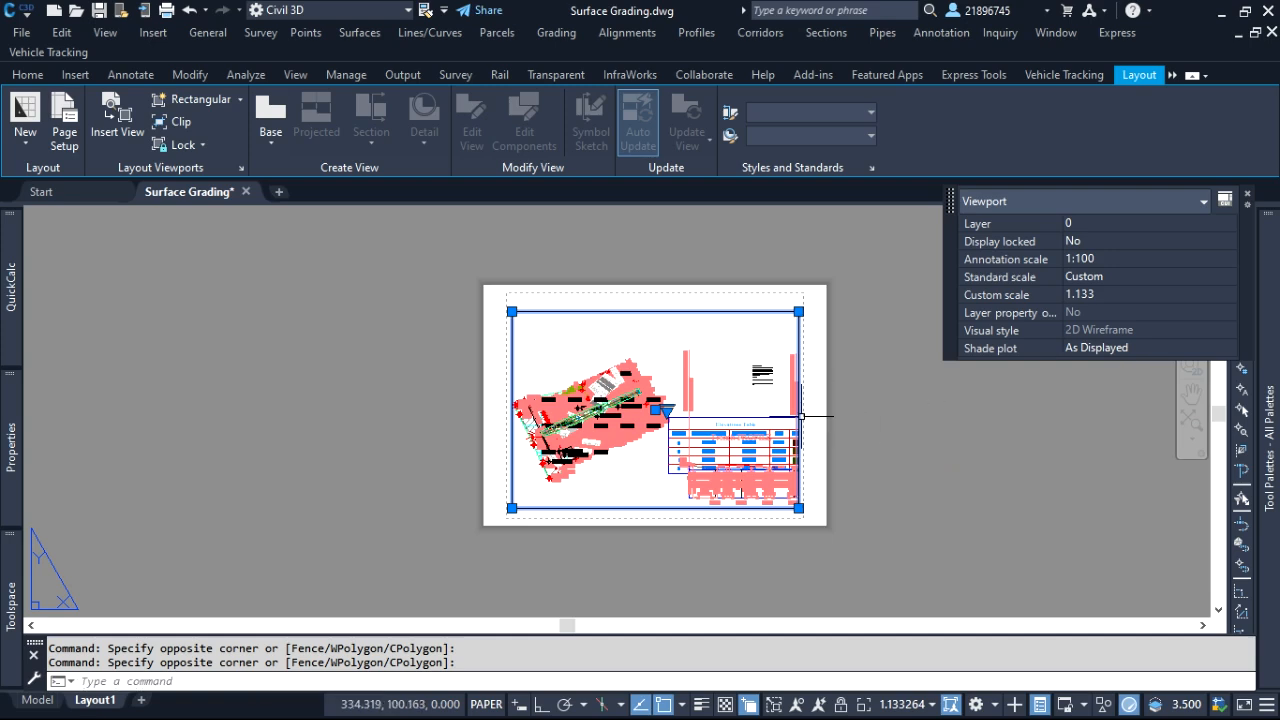
click(911, 399)
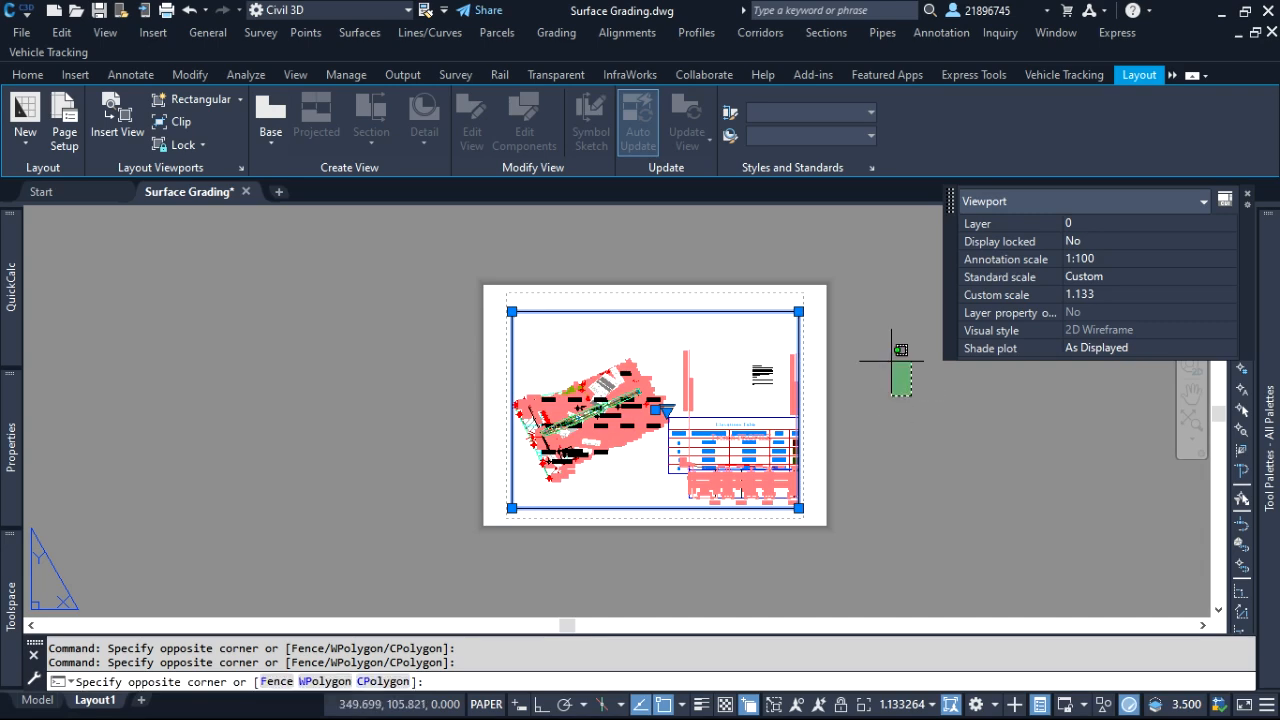
click(887, 342)
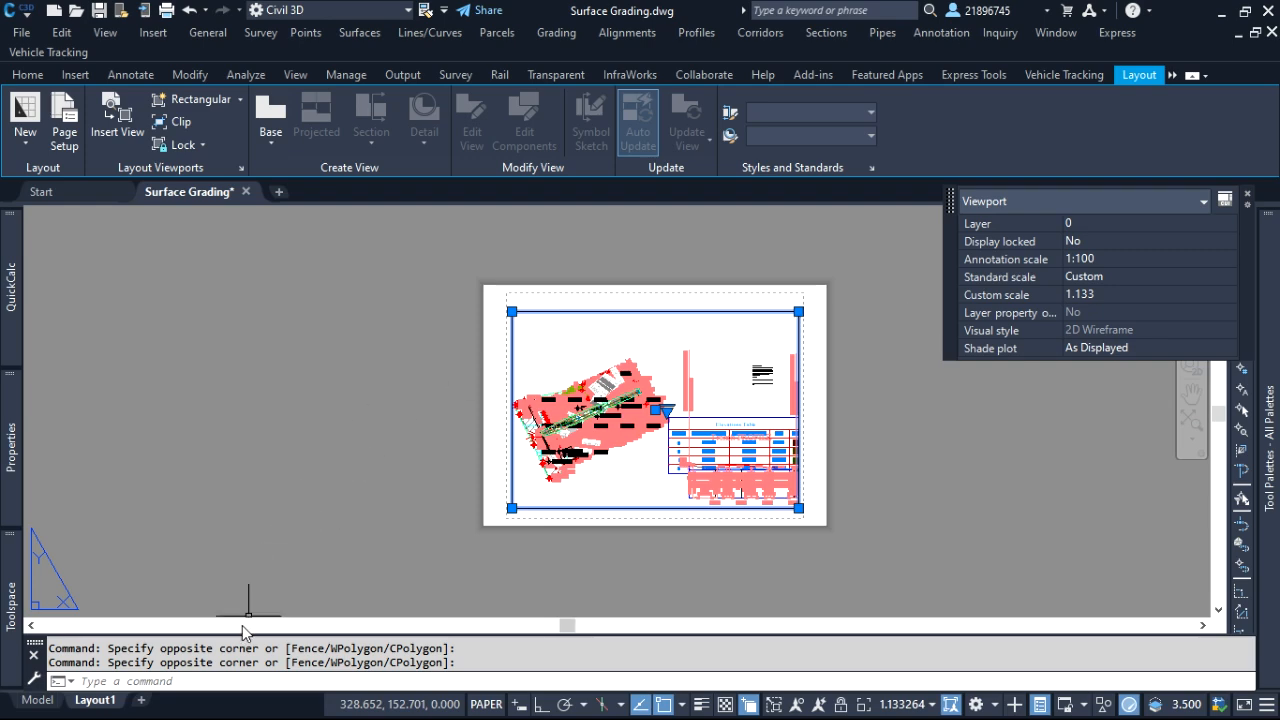
Switch to model space and bring the surveyed site into closer view
click(38, 700)
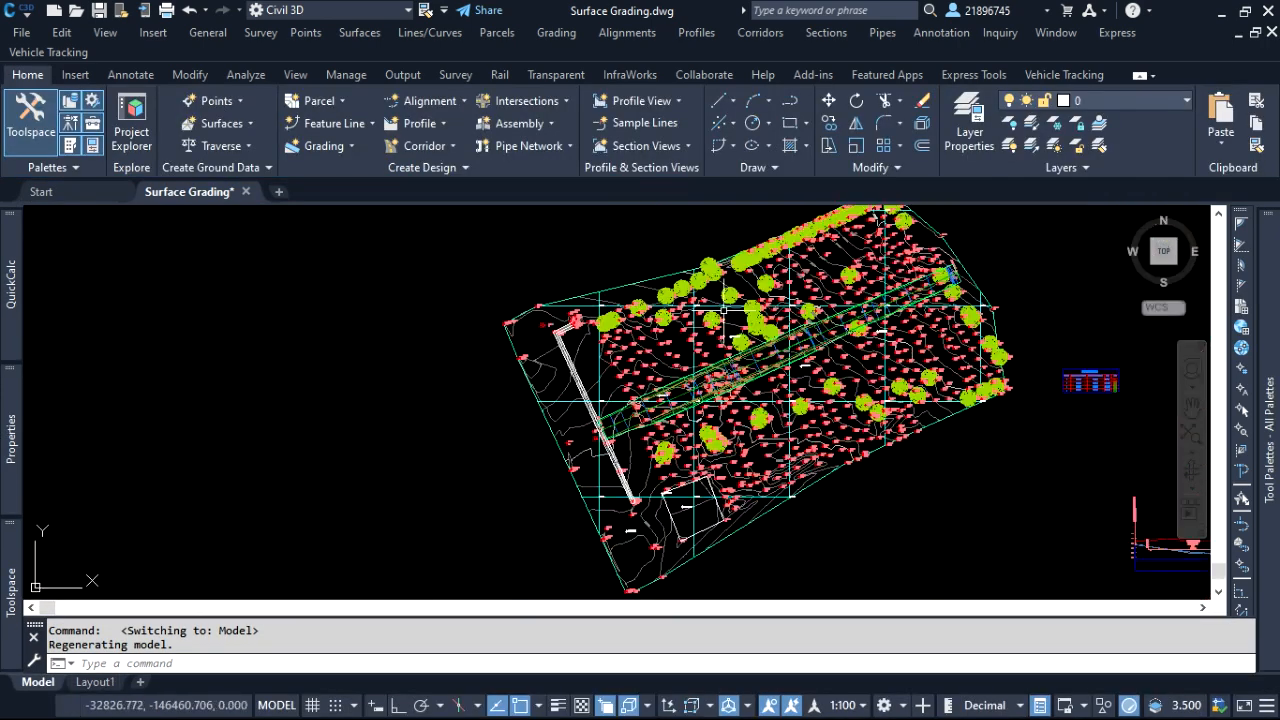
scroll(869, 249, up, 2)
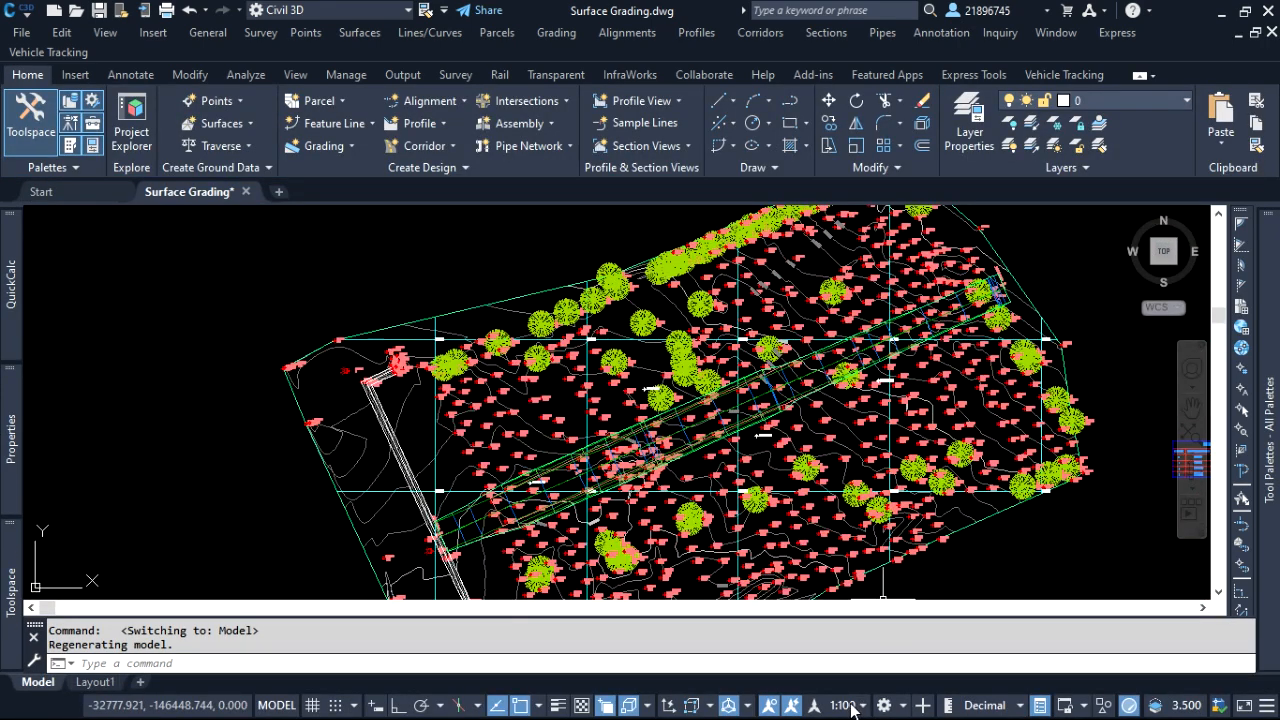
click(1020, 555)
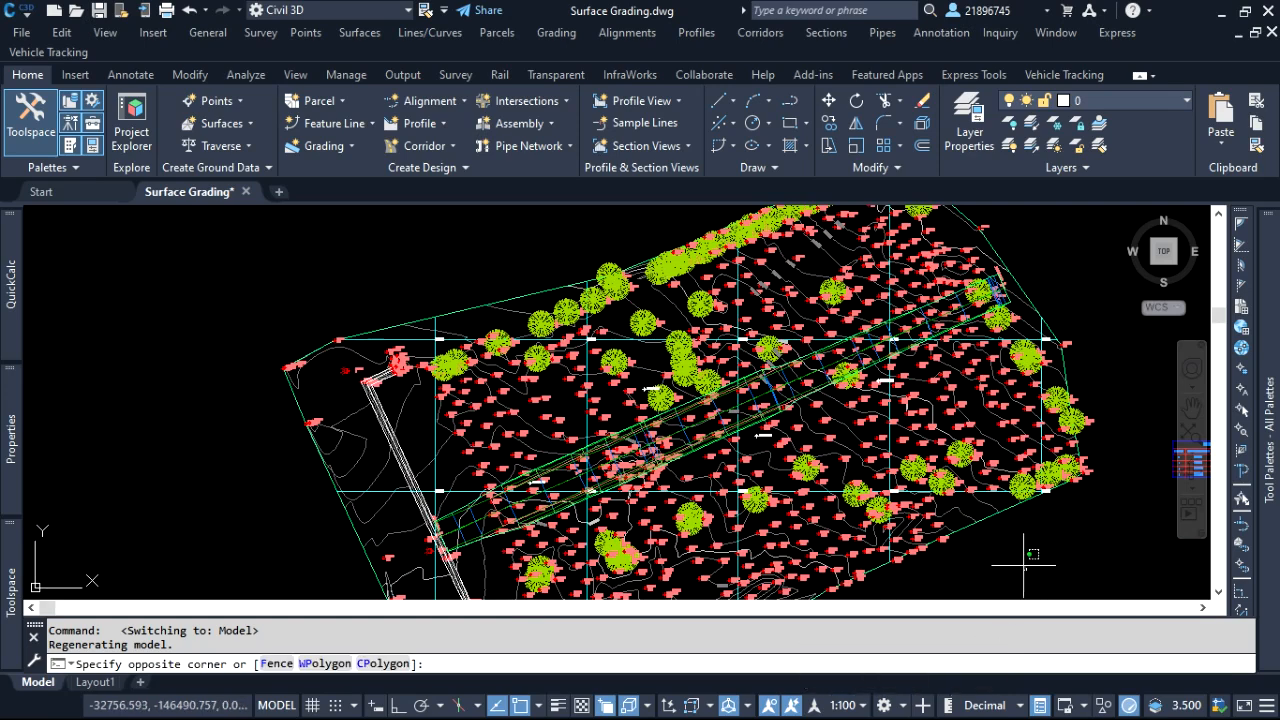
Set the model space annotation scale to 1:200 and check the size of the survey point and contour labels
click(853, 708)
scroll(873, 588, down, 1)
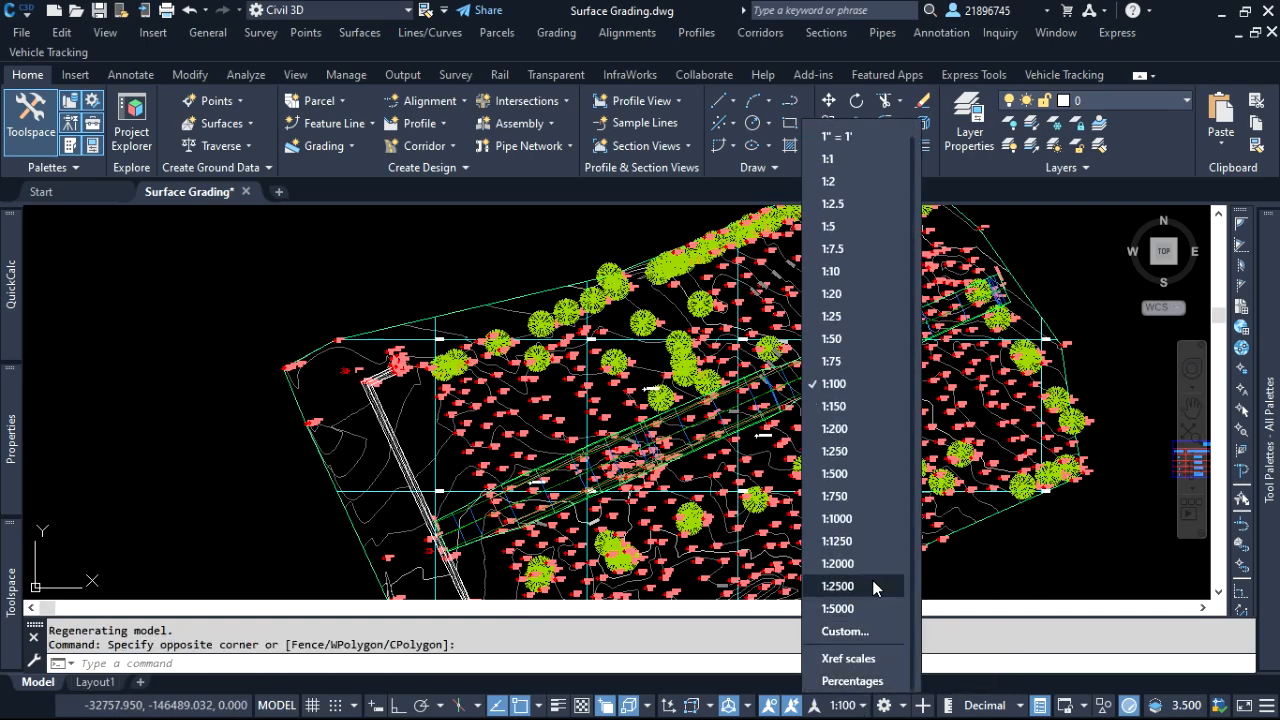
click(836, 429)
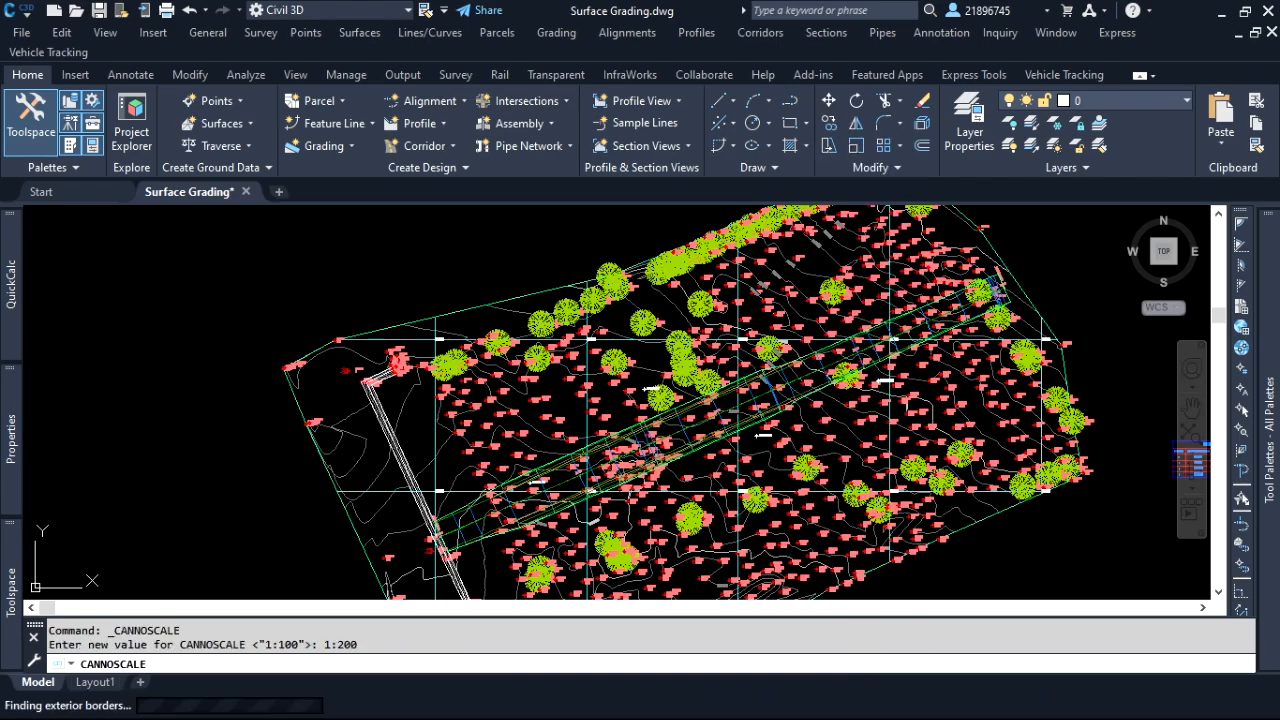
scroll(820, 360, up, 5)
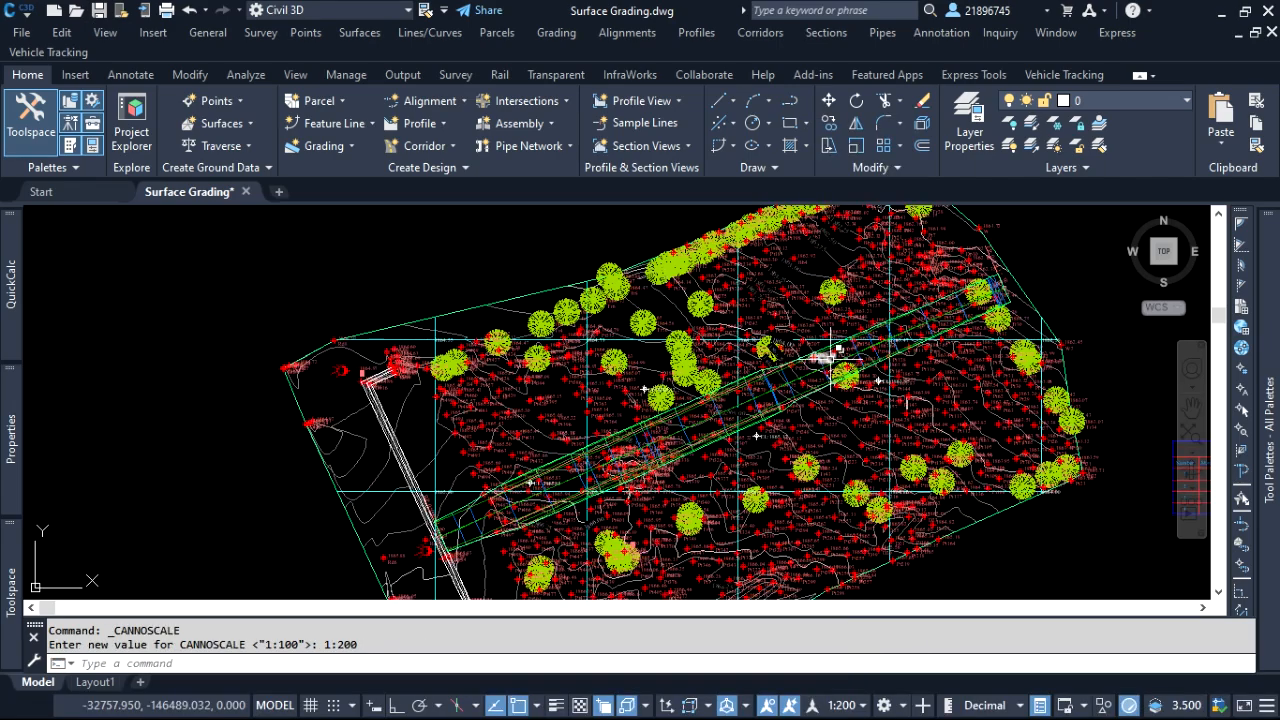
scroll(848, 358, up, 3)
scroll(690, 326, down, 8)
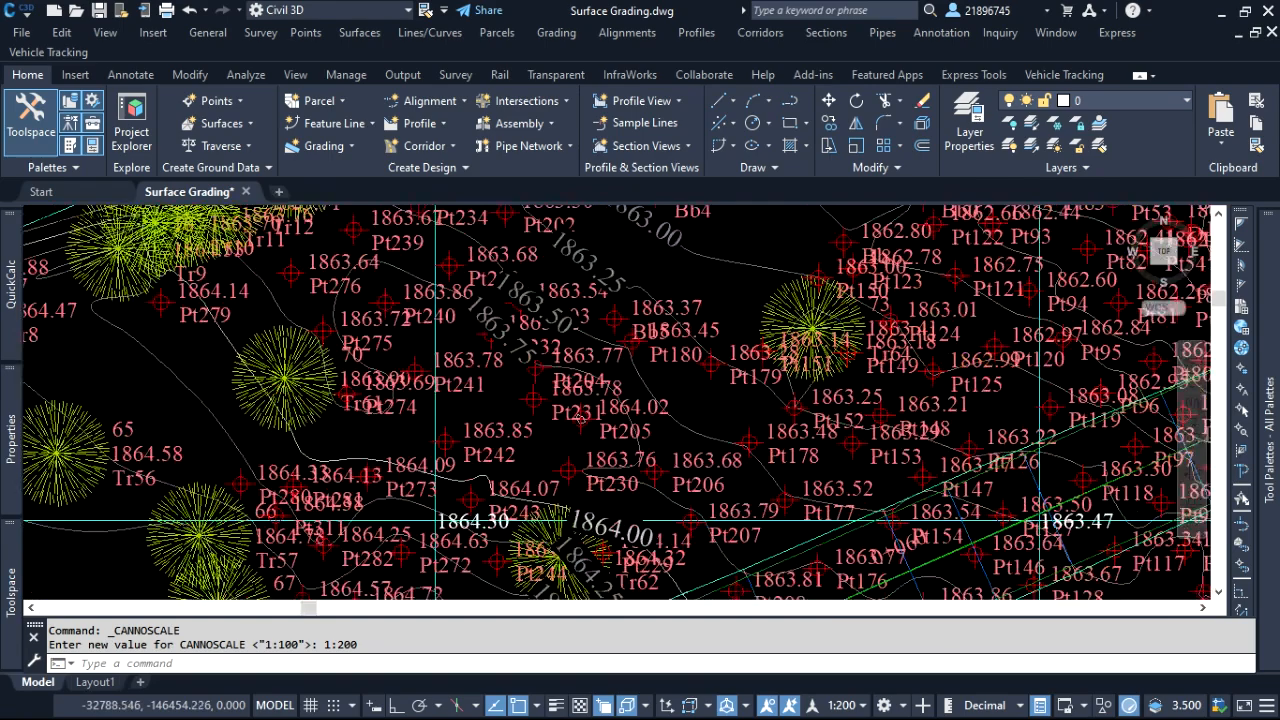
scroll(697, 318, down, 6)
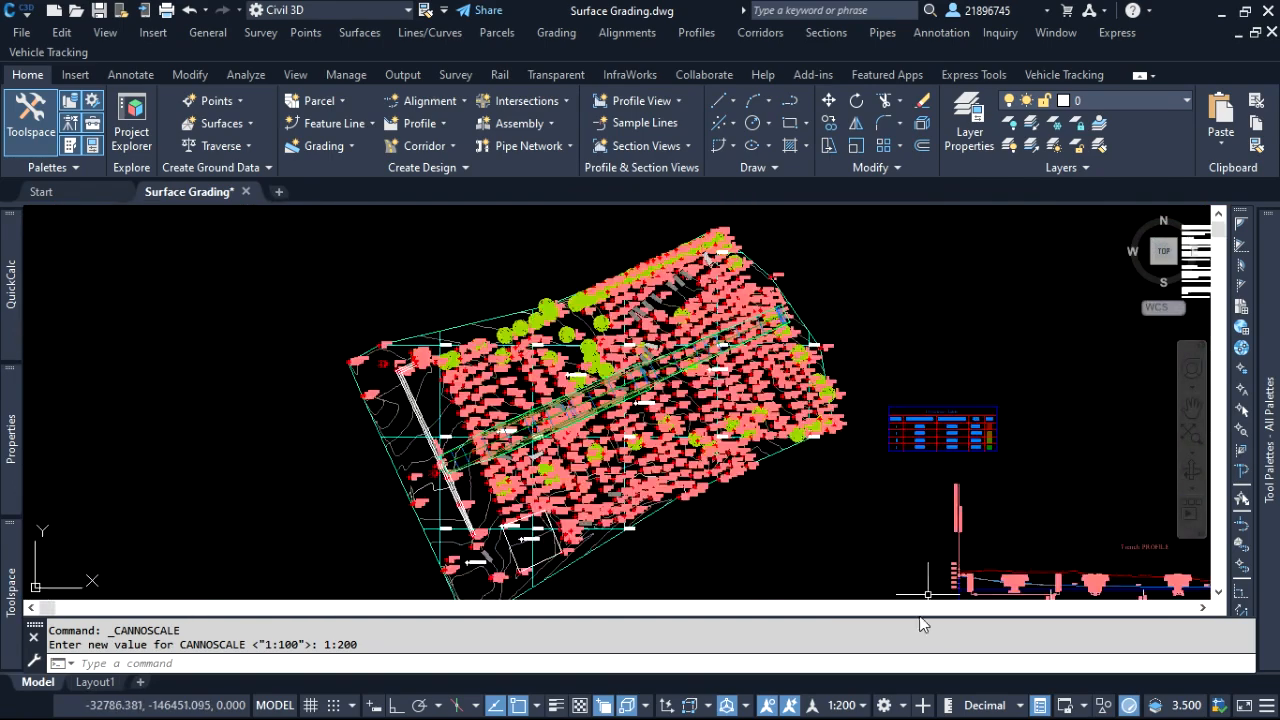
Set the model space annotation scale back to 1:100
click(855, 708)
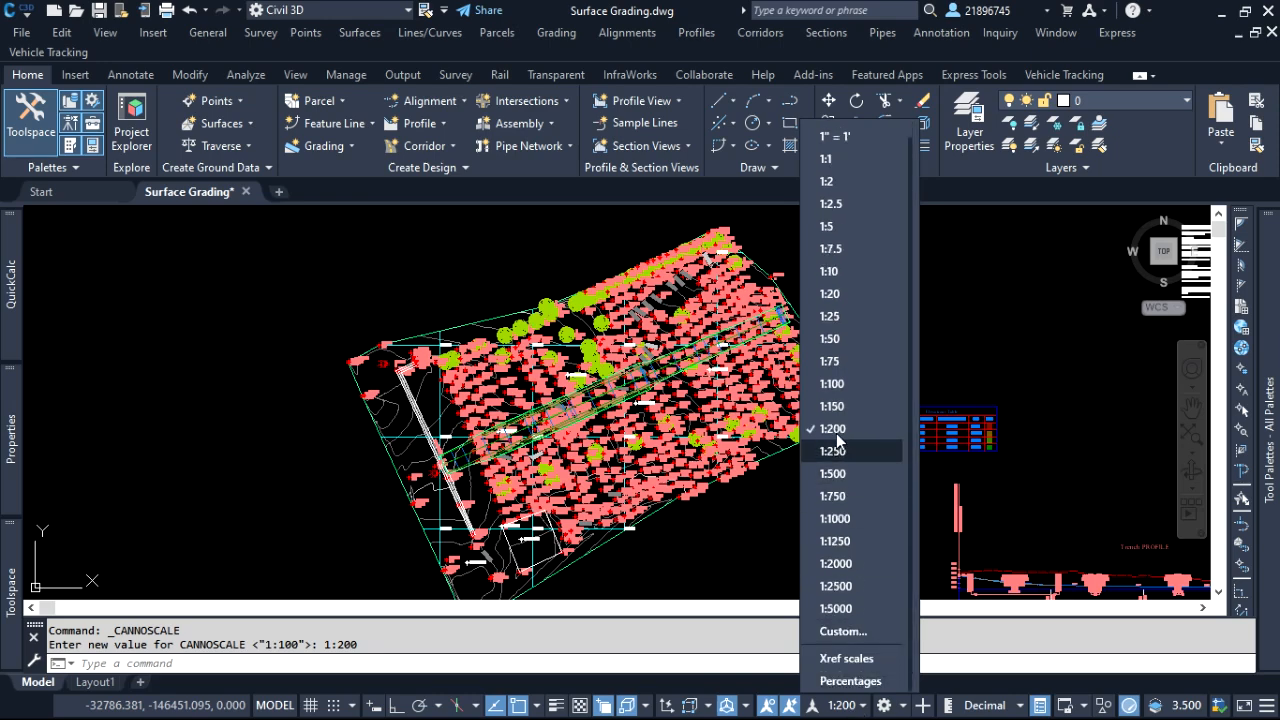
click(838, 383)
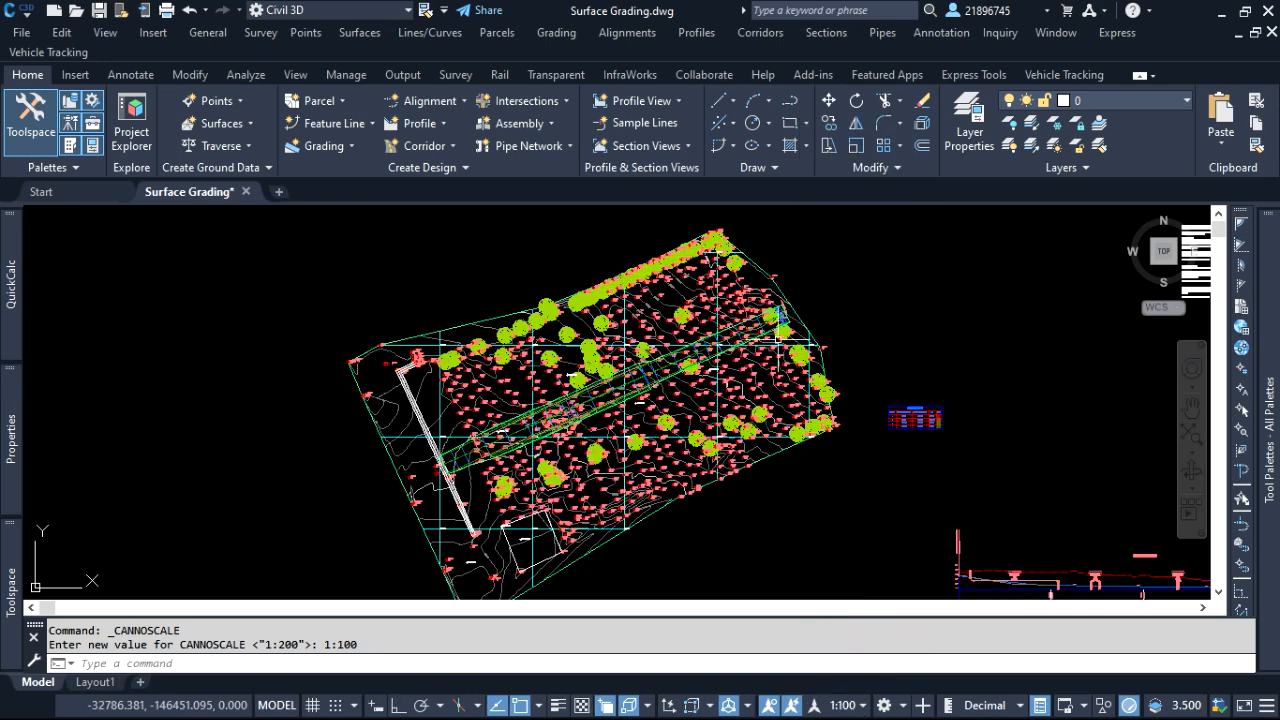
scroll(695, 240, up, 5)
scroll(620, 320, down, 5)
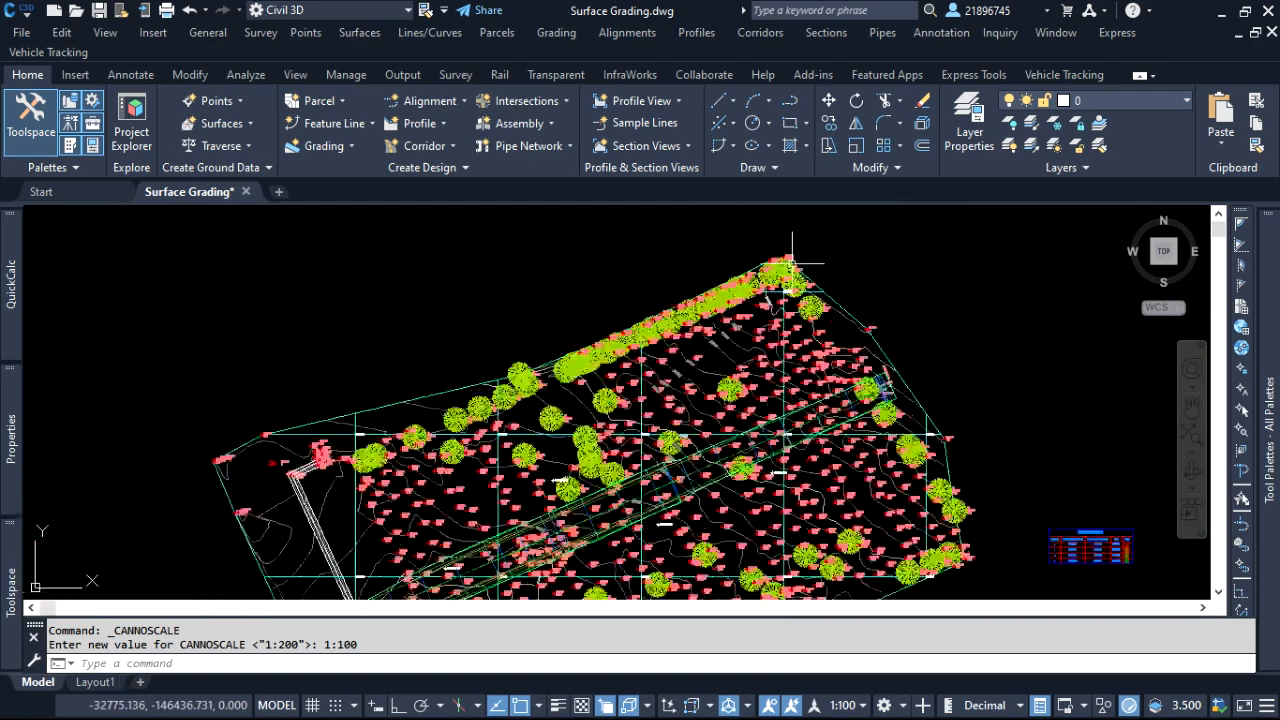
Examine the readability and spacing of the survey point, tree and contour labels across the site at 1:100
scroll(548, 397, up, 2)
scroll(560, 410, up, 3)
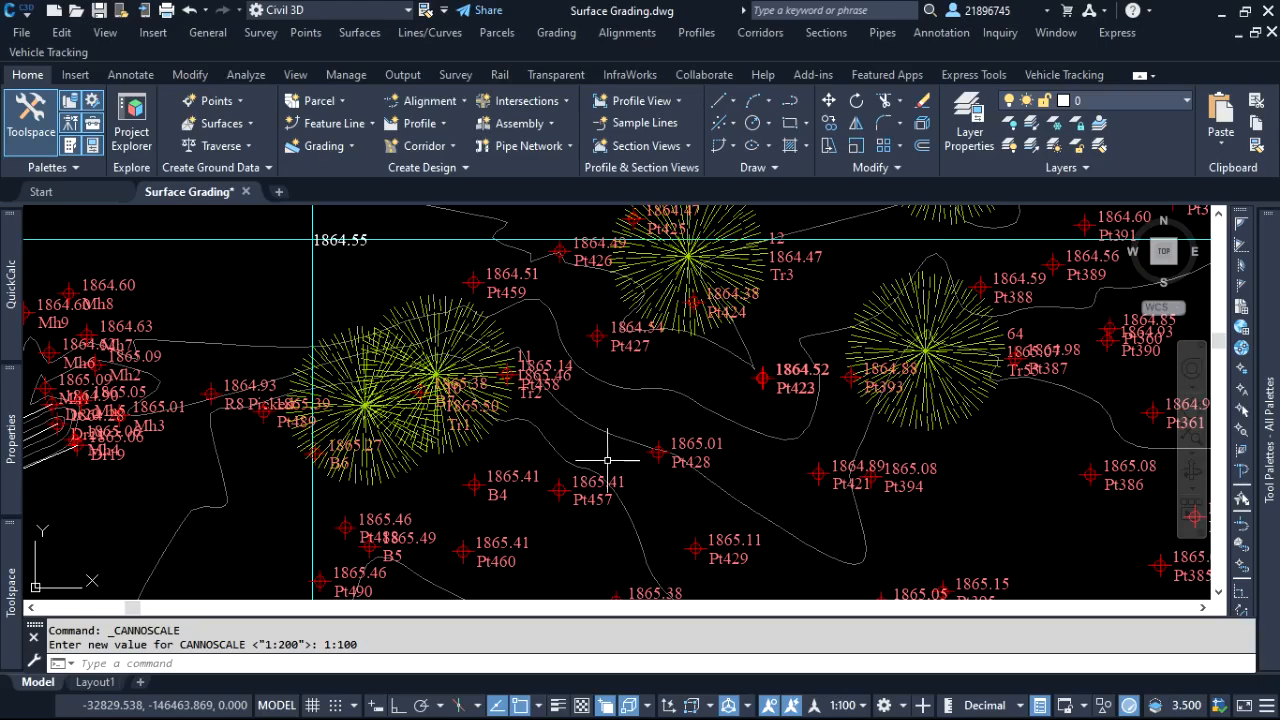
click(585, 440)
scroll(661, 334, down, 5)
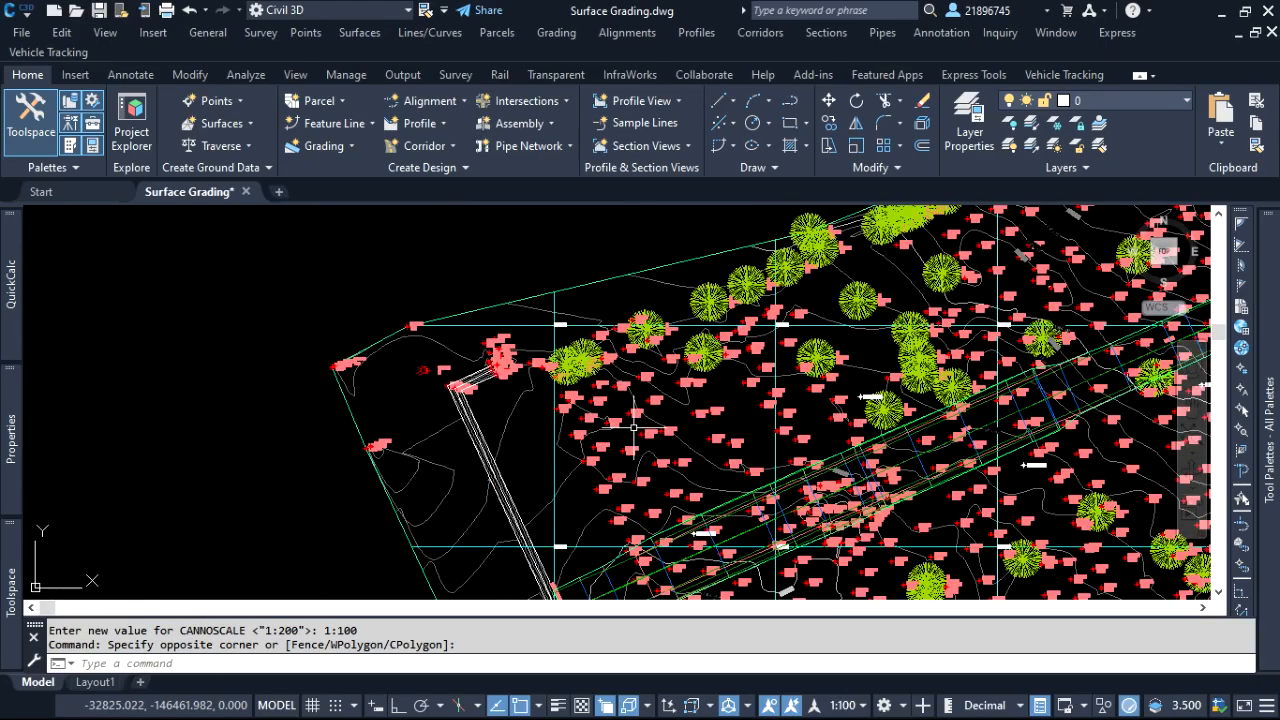
scroll(640, 420, up, 6)
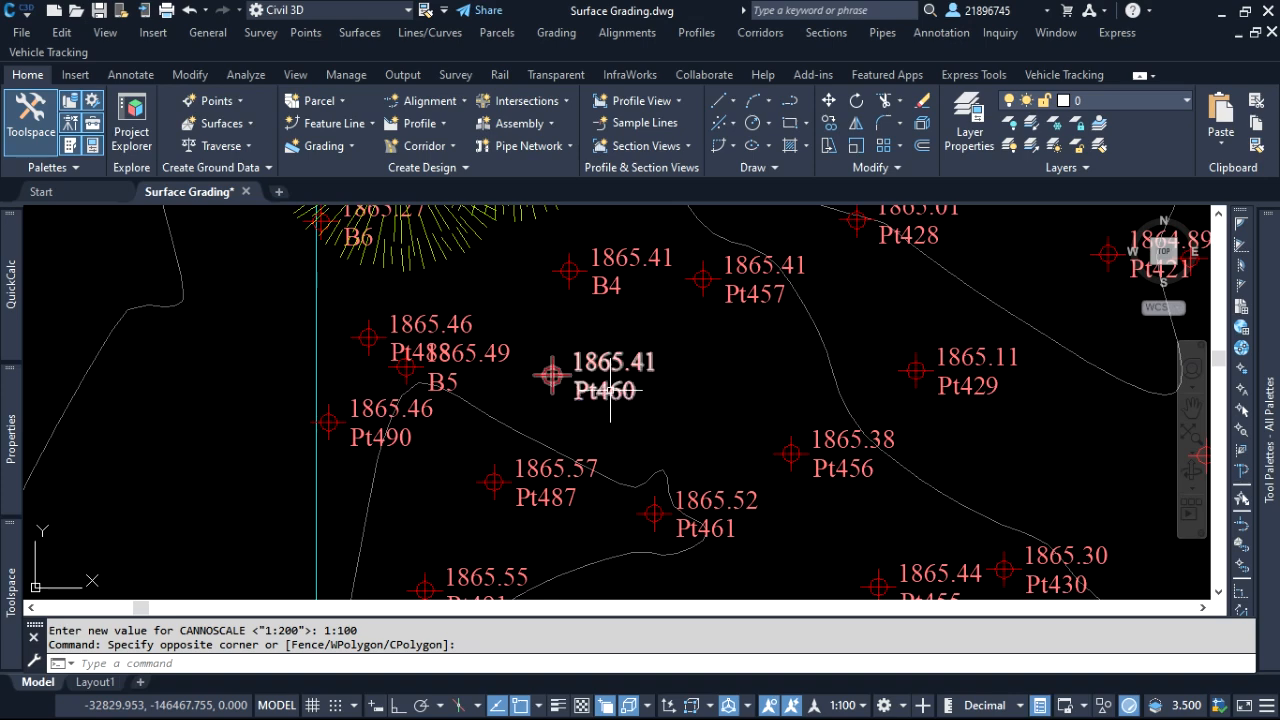
mouse_move(643, 398)
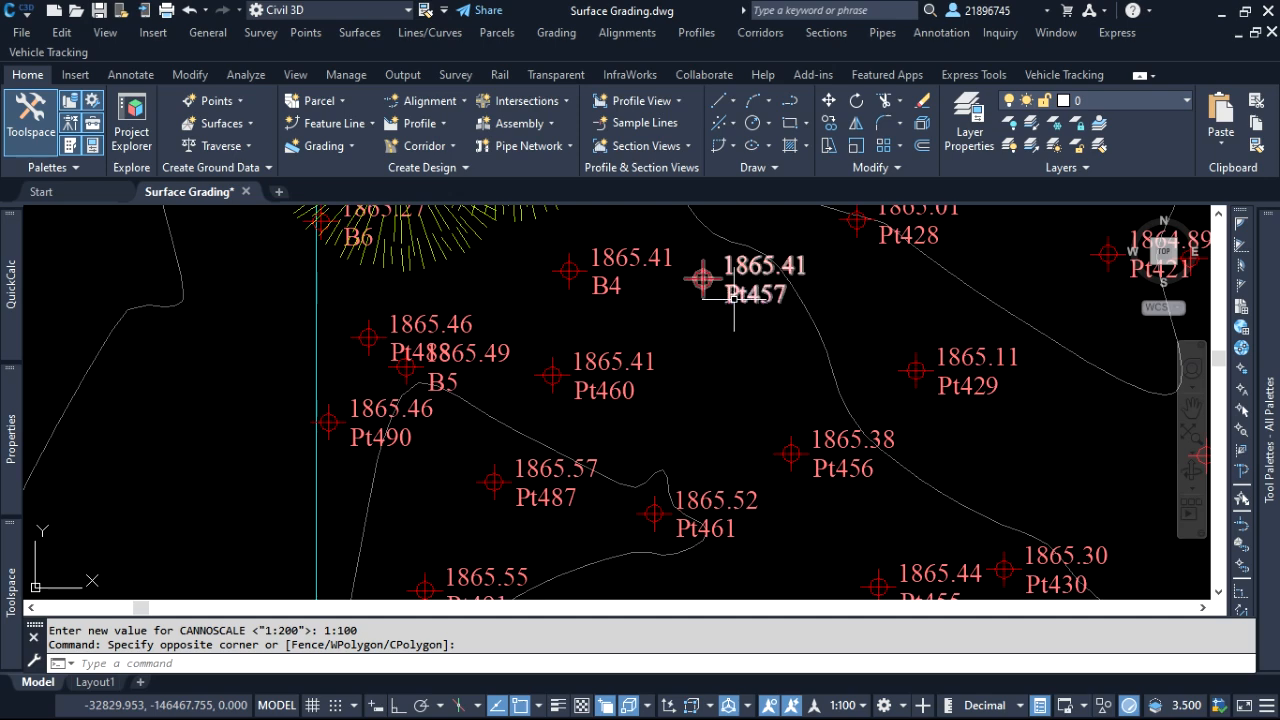
click(731, 354)
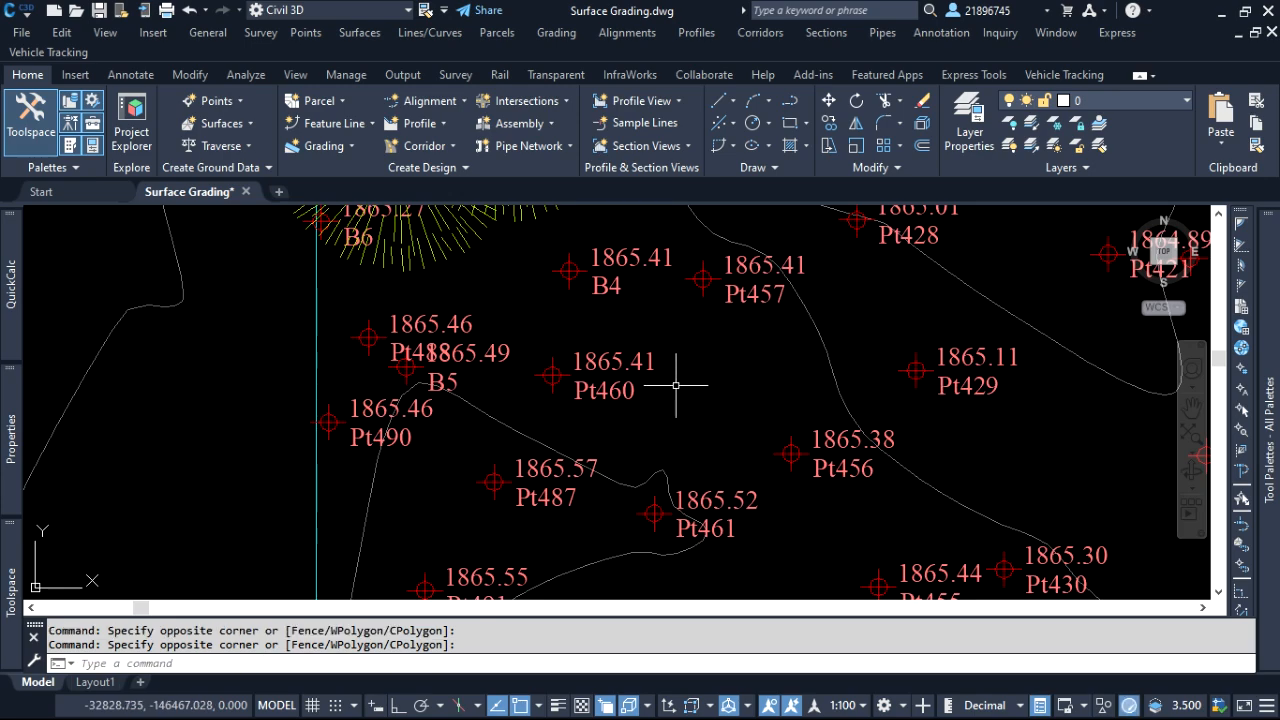
scroll(620, 400, down, 5)
scroll(916, 440, up, 6)
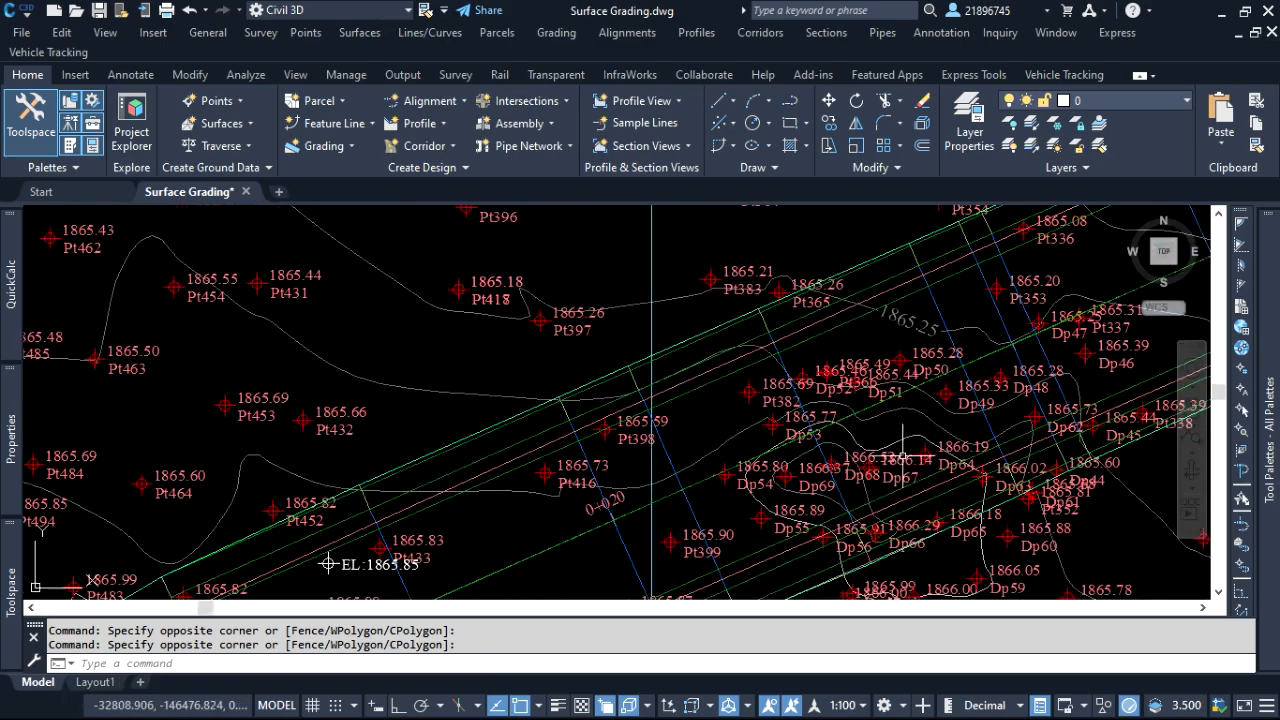
scroll(916, 440, down, 5)
scroll(971, 500, up, 3)
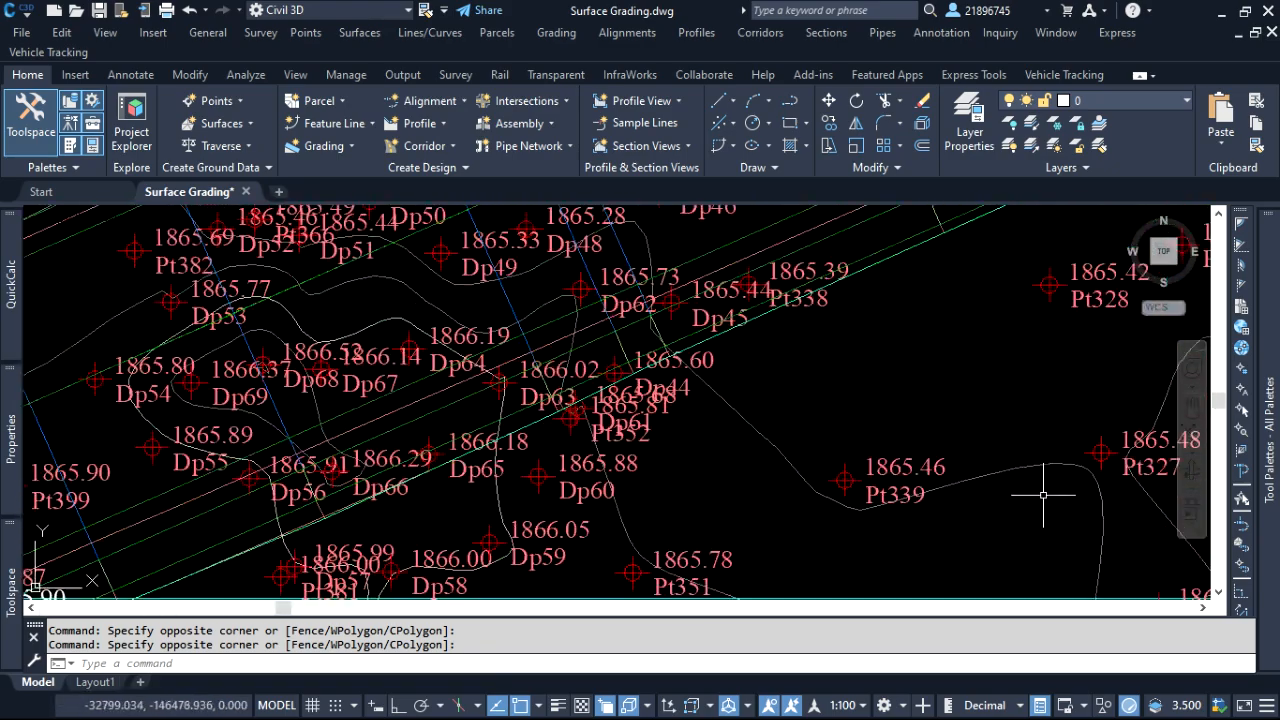
scroll(921, 341, down, 2)
scroll(921, 341, down, 3)
scroll(846, 423, up, 4)
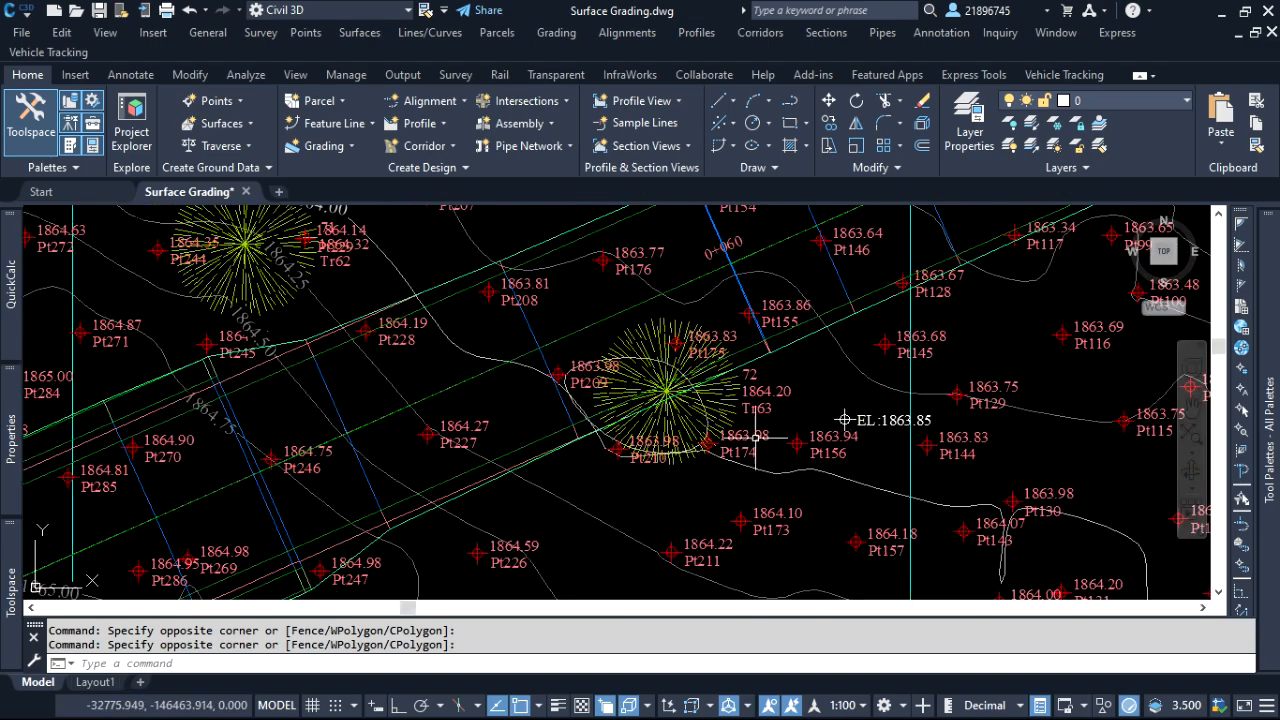
scroll(819, 420, down, 3)
scroll(538, 265, up, 4)
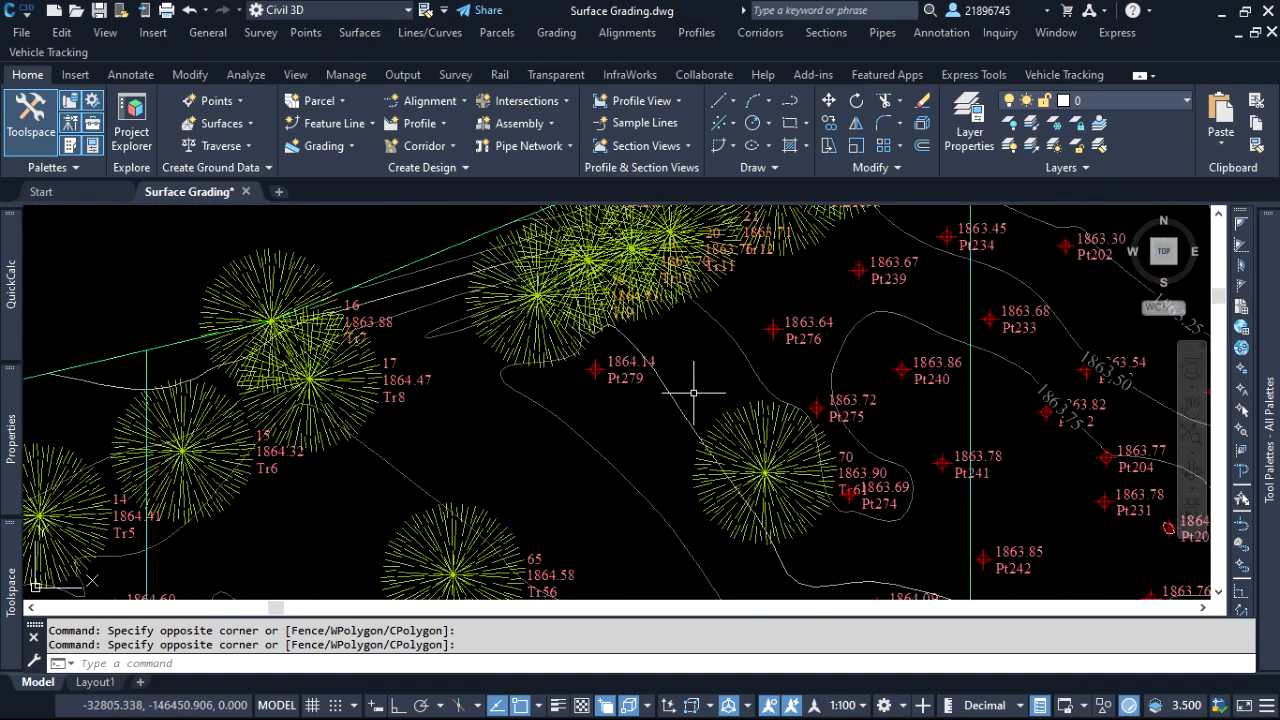
scroll(706, 383, down, 4)
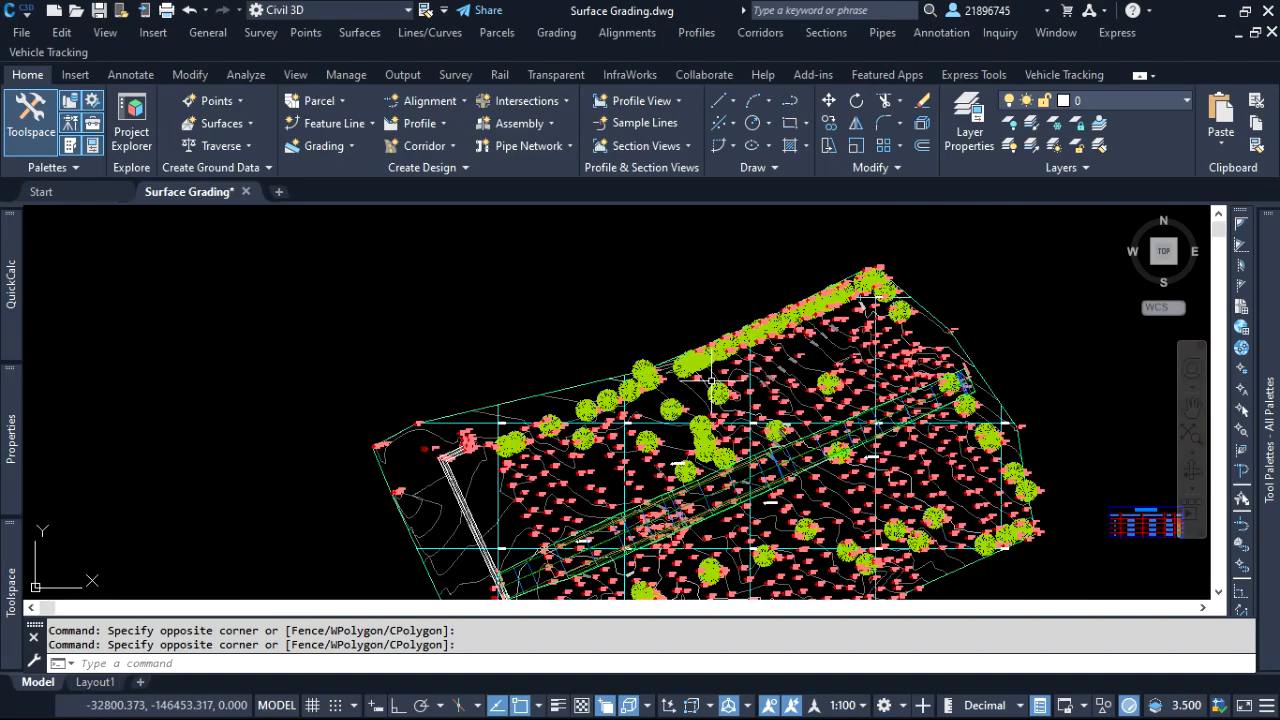
Review the alignment and plan sheet template settings for creating view frames along the Trench alignment without creating any frames
scroll(636, 351, down, 2)
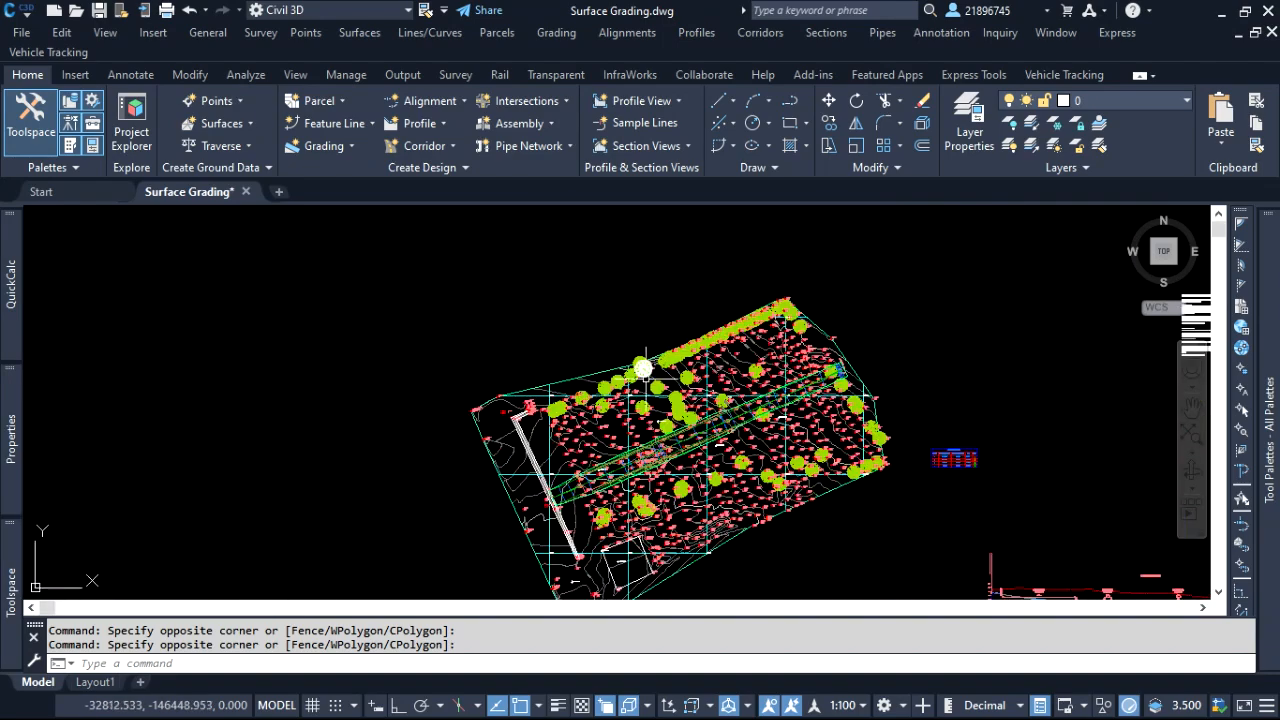
scroll(565, 495, up, 4)
scroll(521, 403, down, 4)
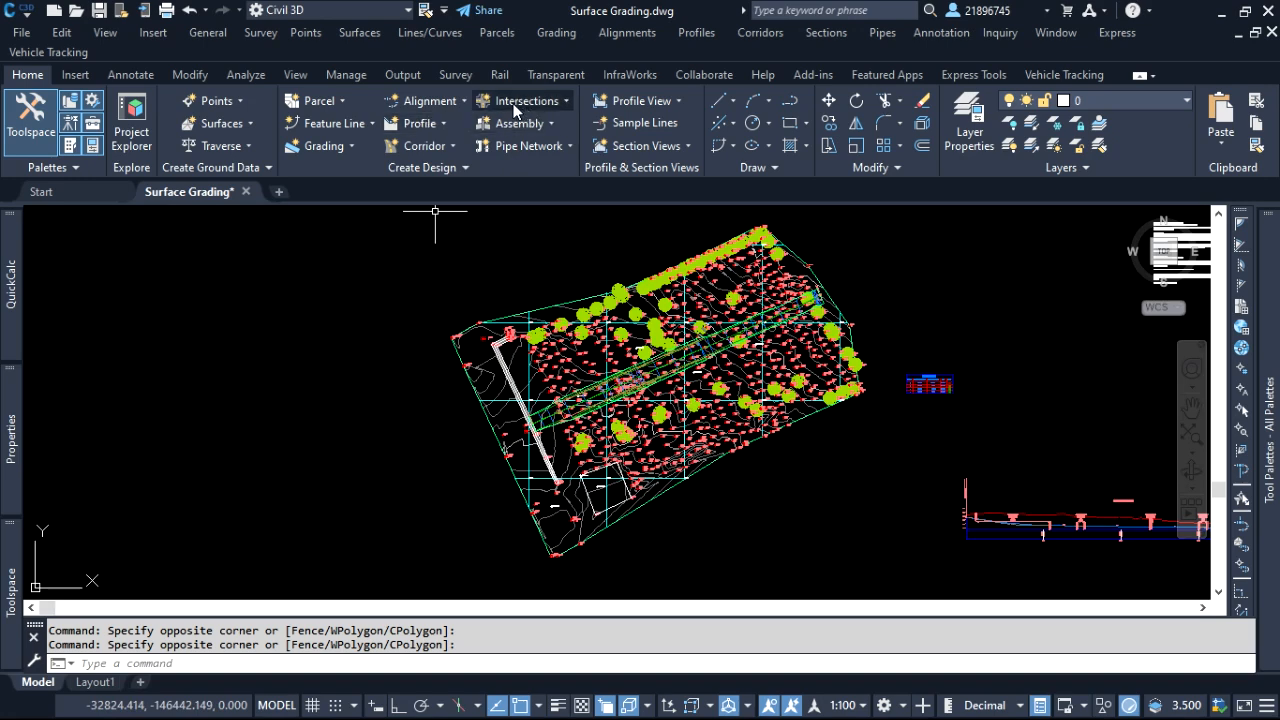
click(403, 75)
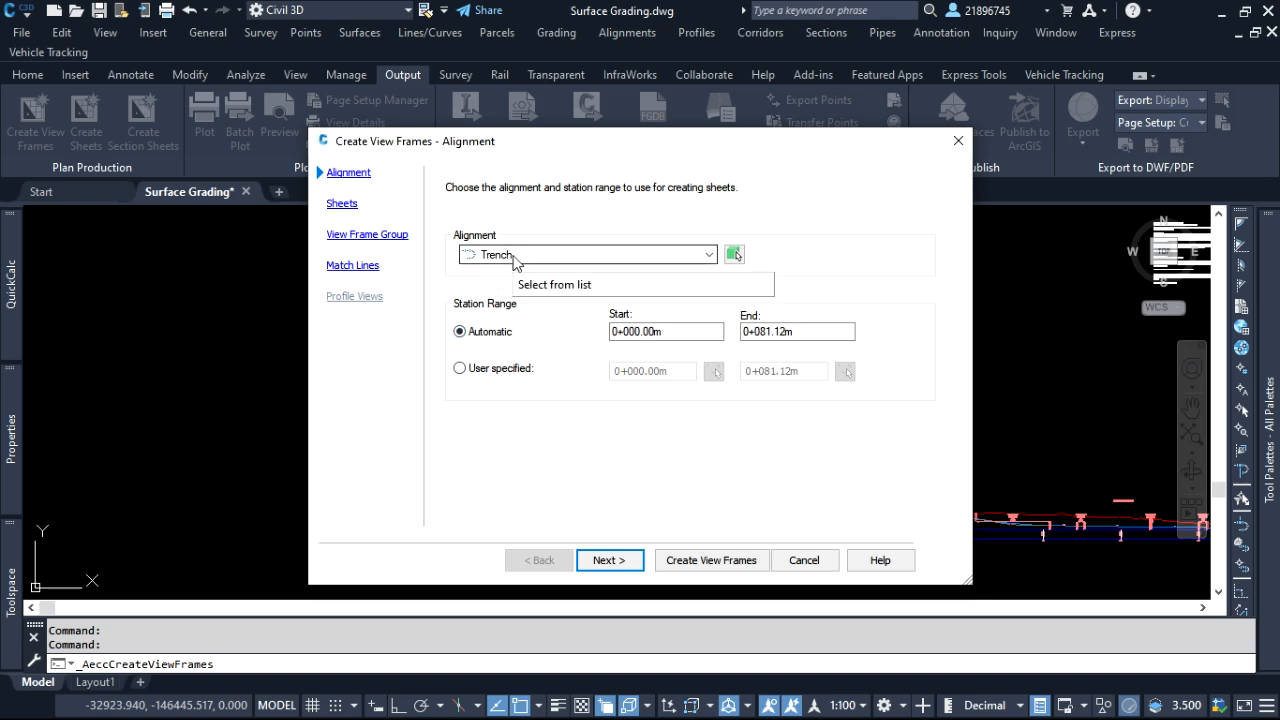
click(620, 562)
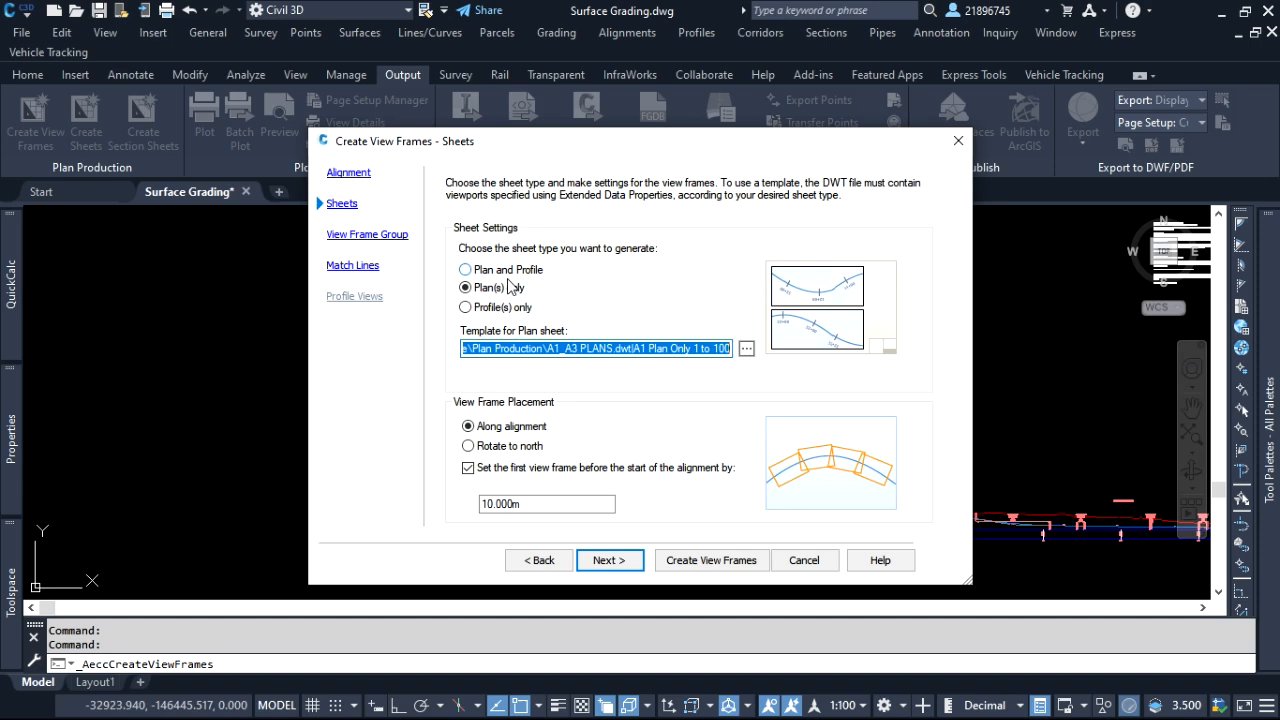
click(958, 146)
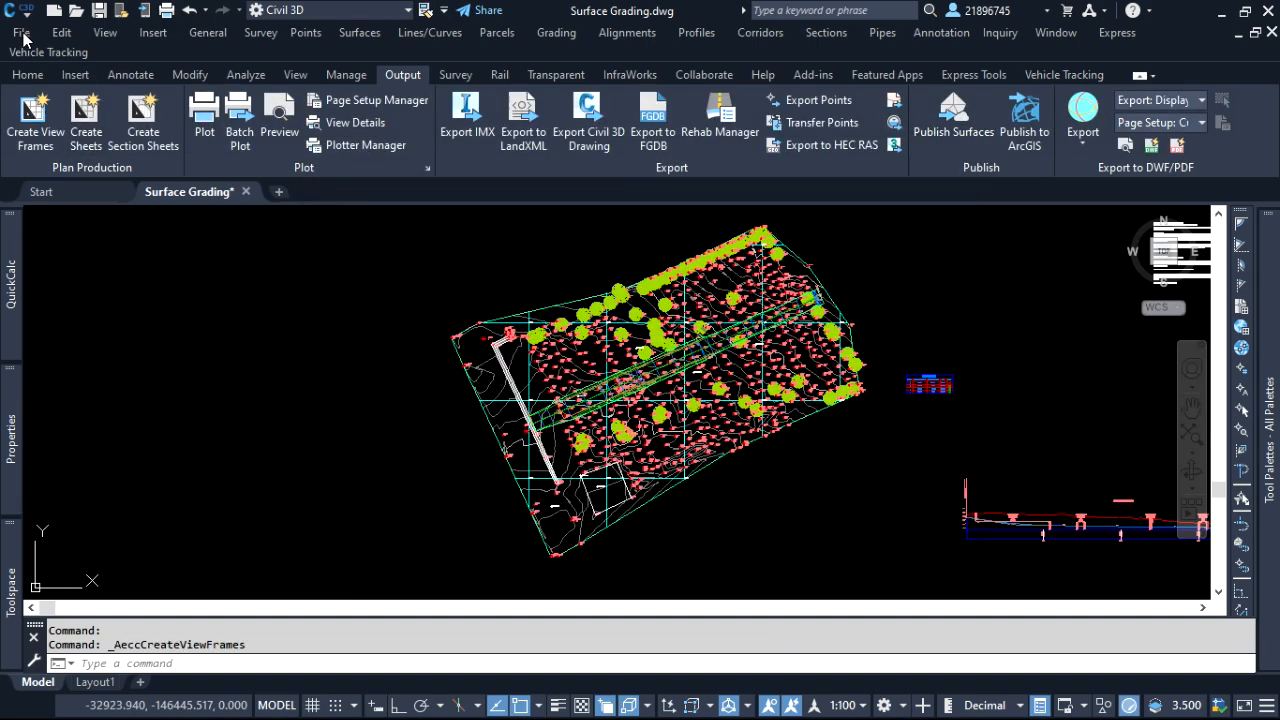
Open the A1_A3 PLANS drawing template from the Plan Production folder
click(16, 36)
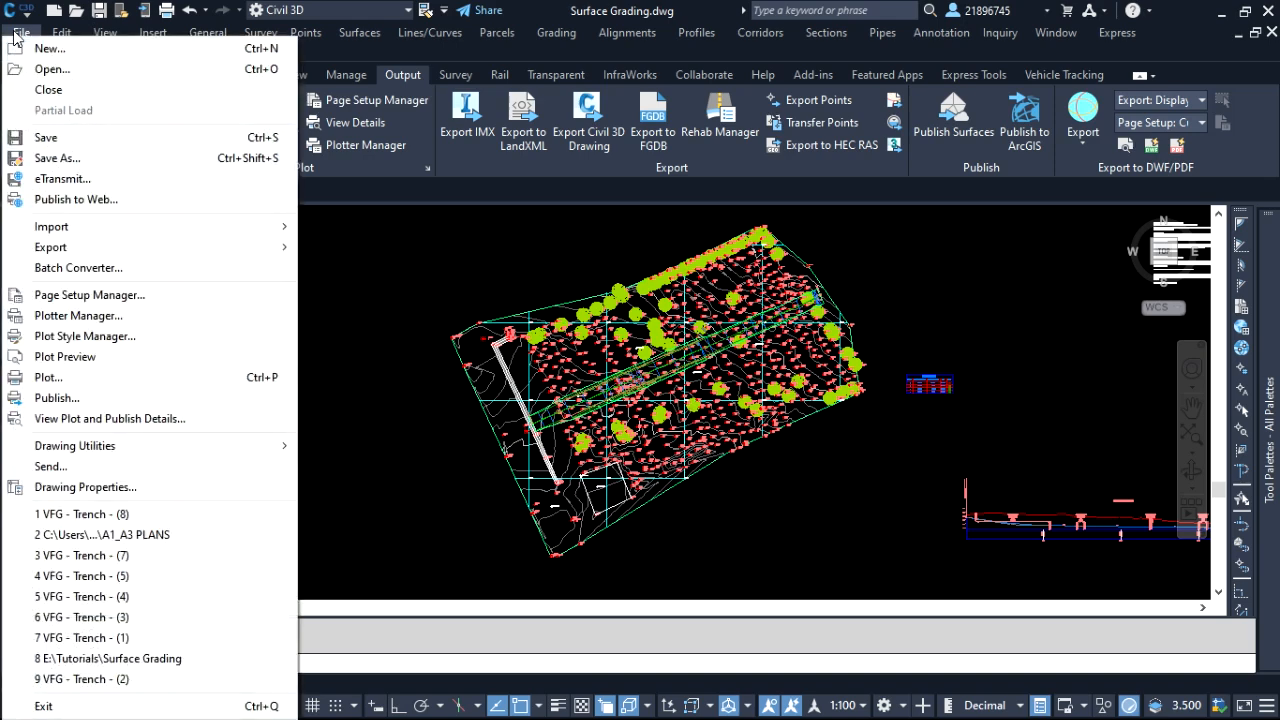
click(50, 70)
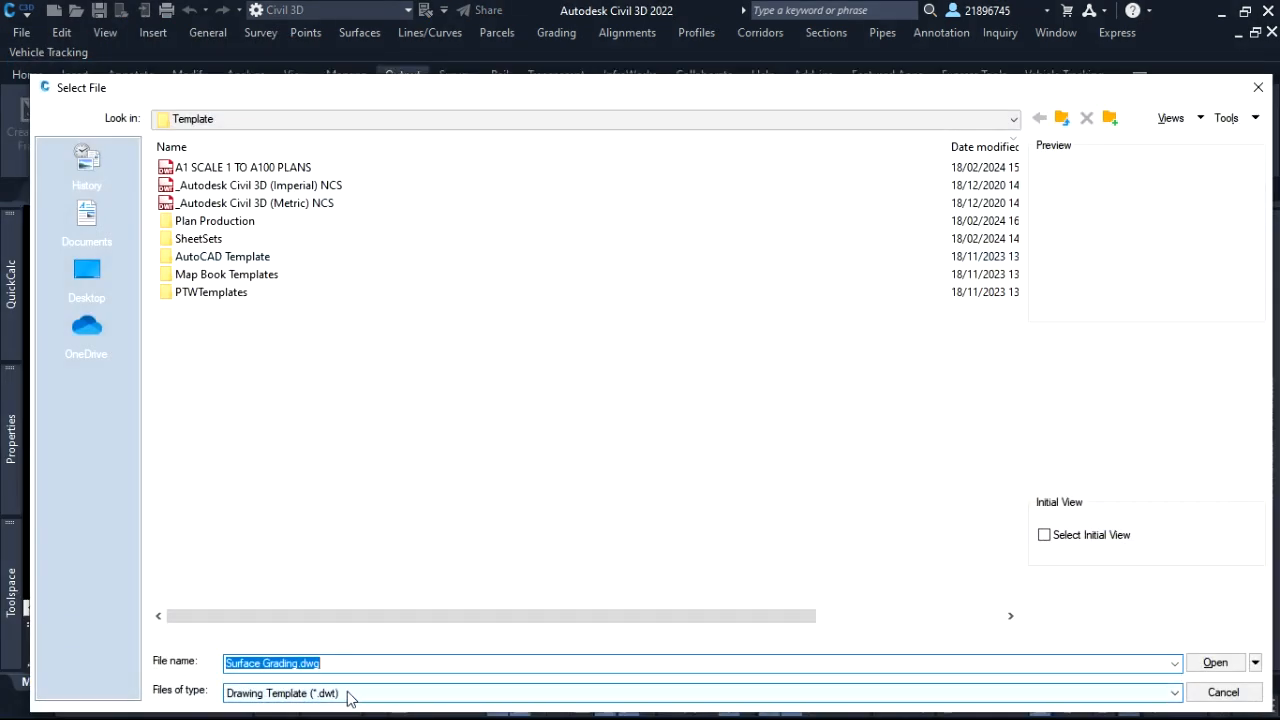
click(354, 693)
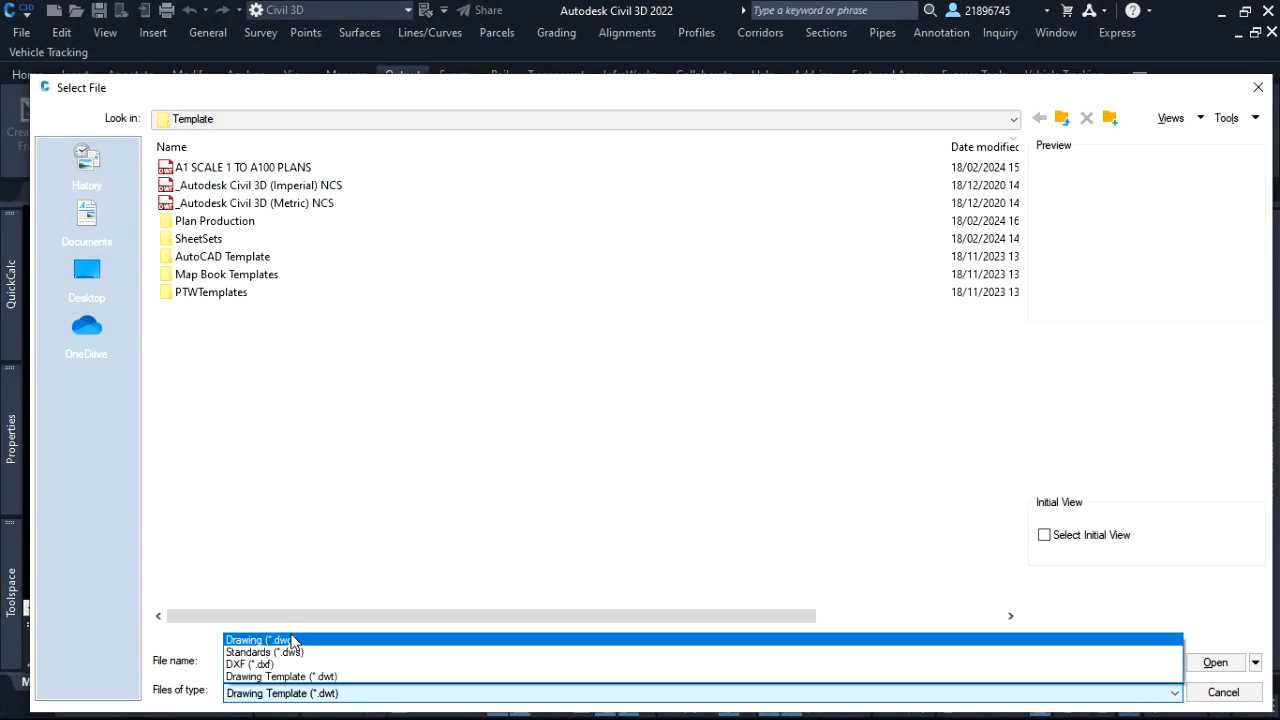
click(397, 557)
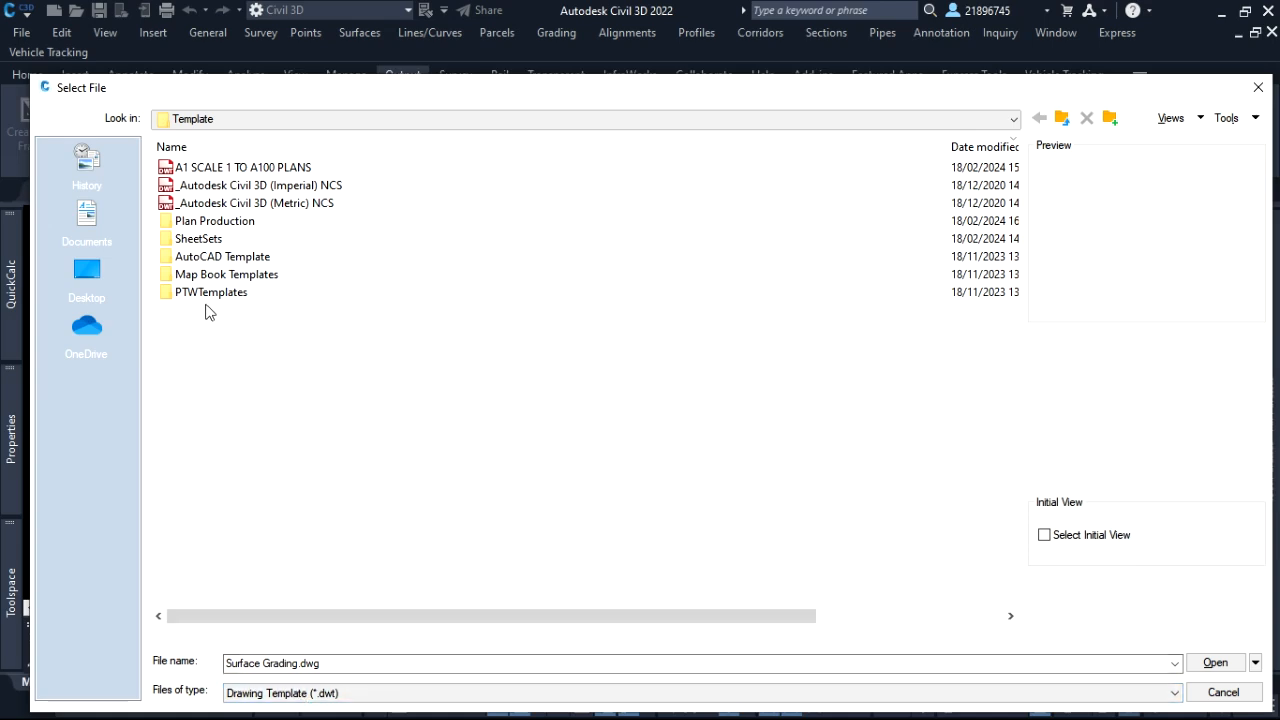
double_click(211, 226)
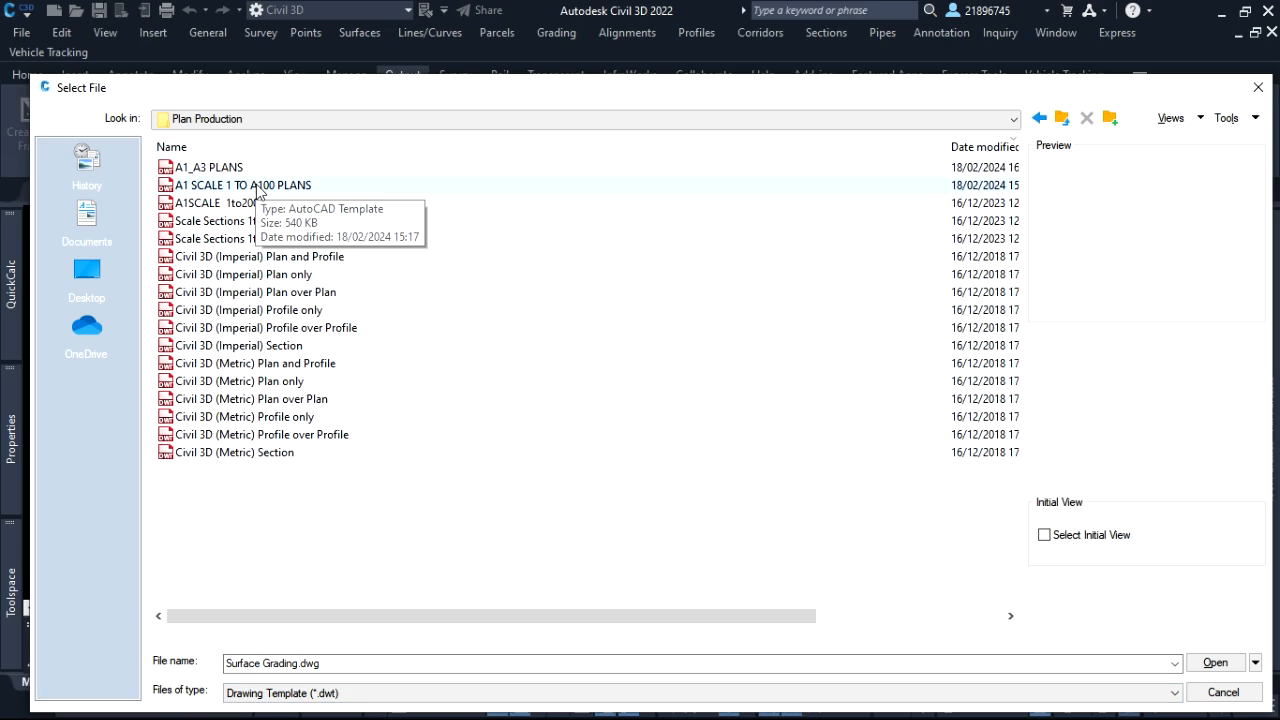
click(238, 169)
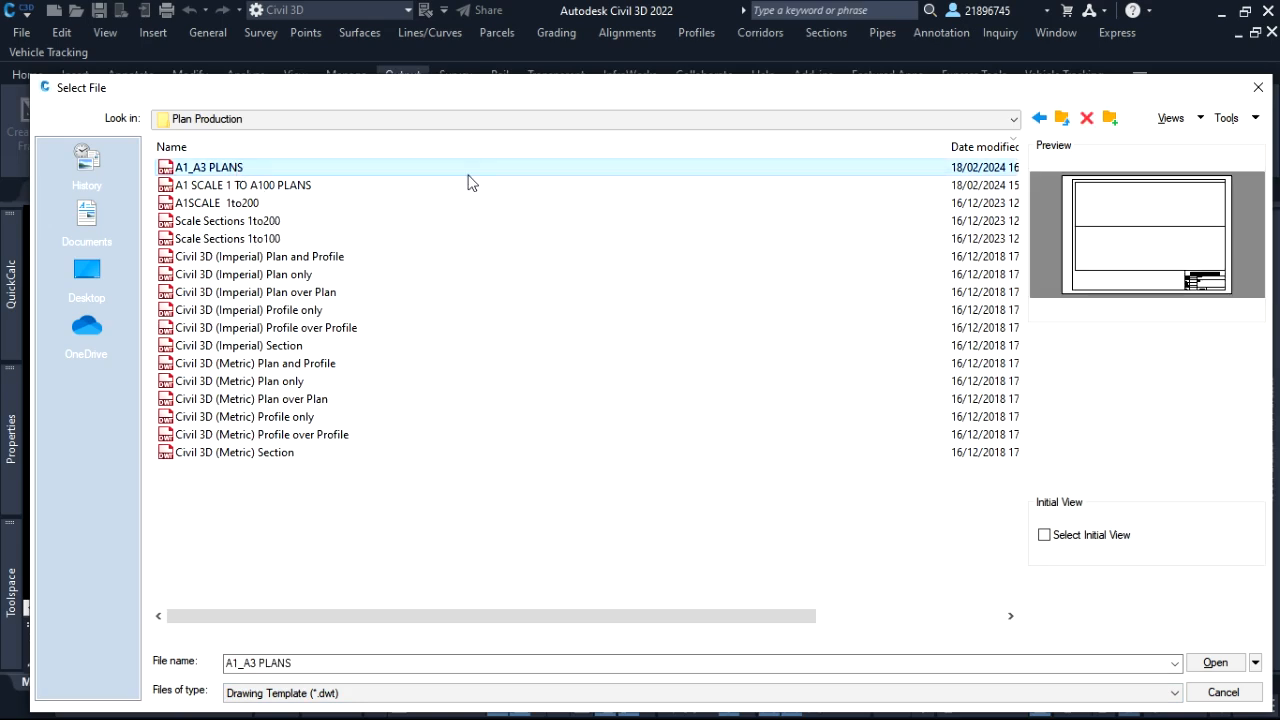
click(1215, 662)
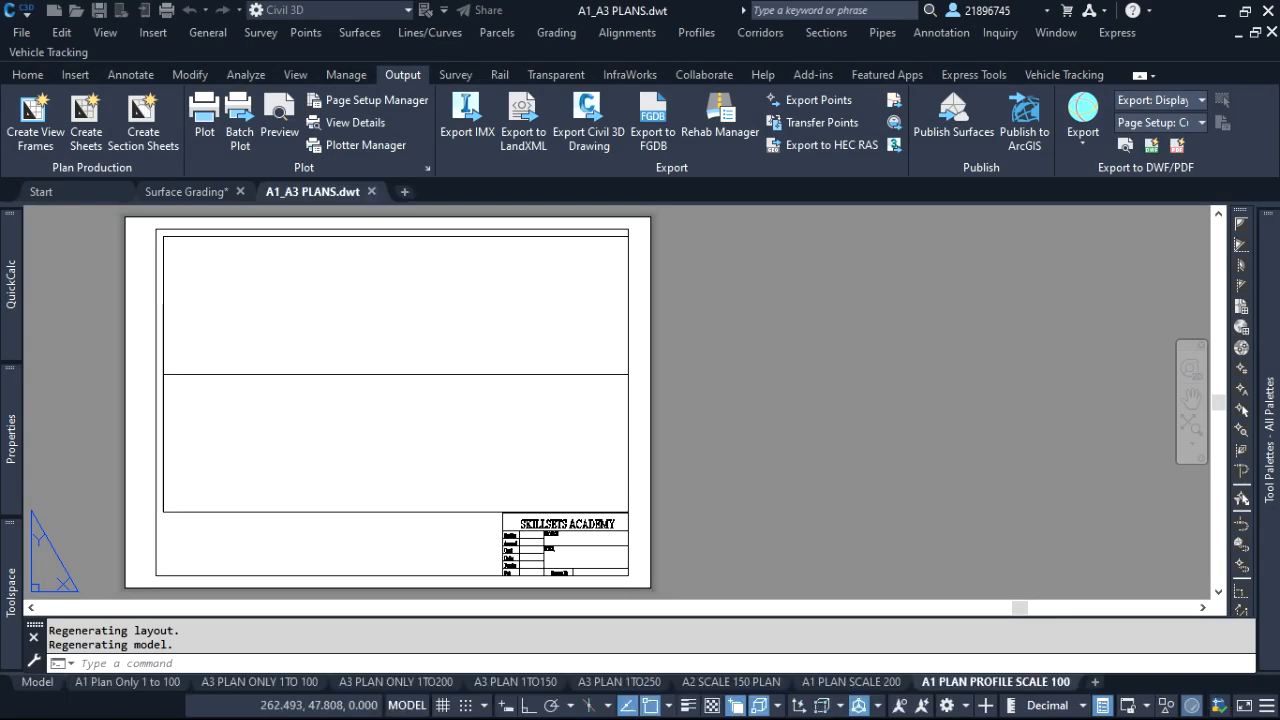
Switch to paper space and display the A1 Plan Only 1 to 100 layout
double_click(300, 557)
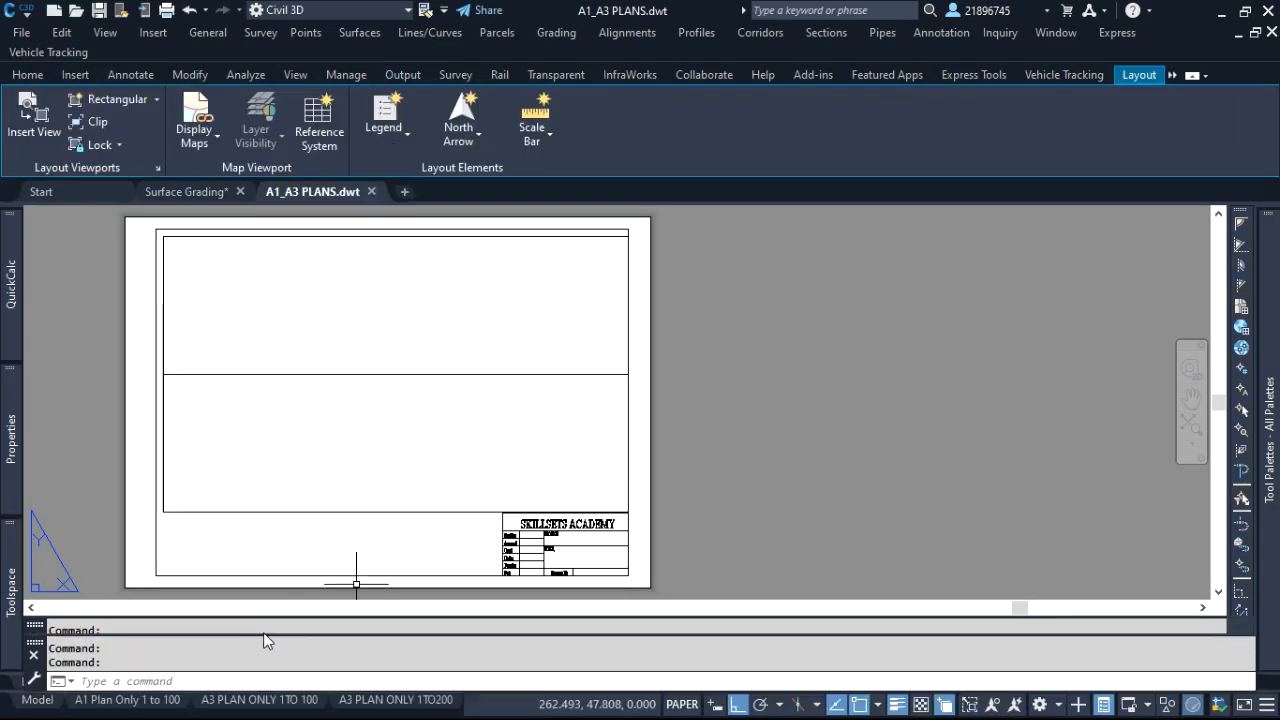
scroll(843, 500, down, 1)
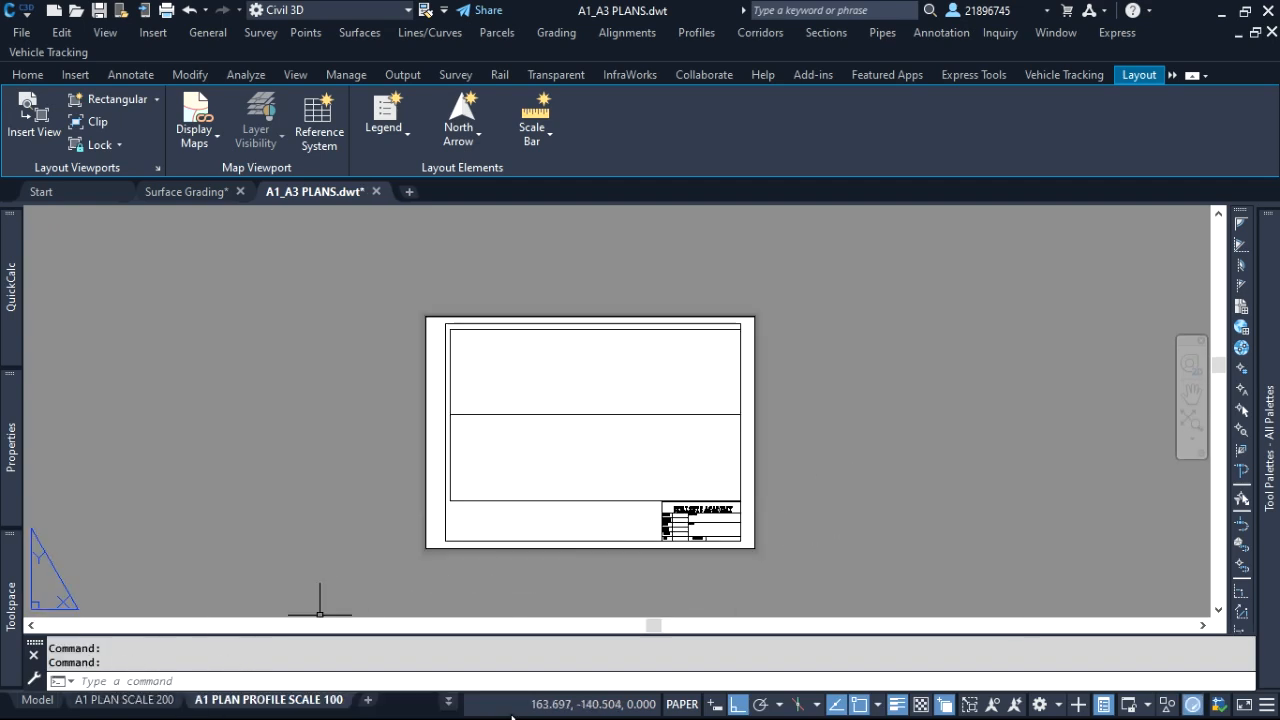
click(448, 703)
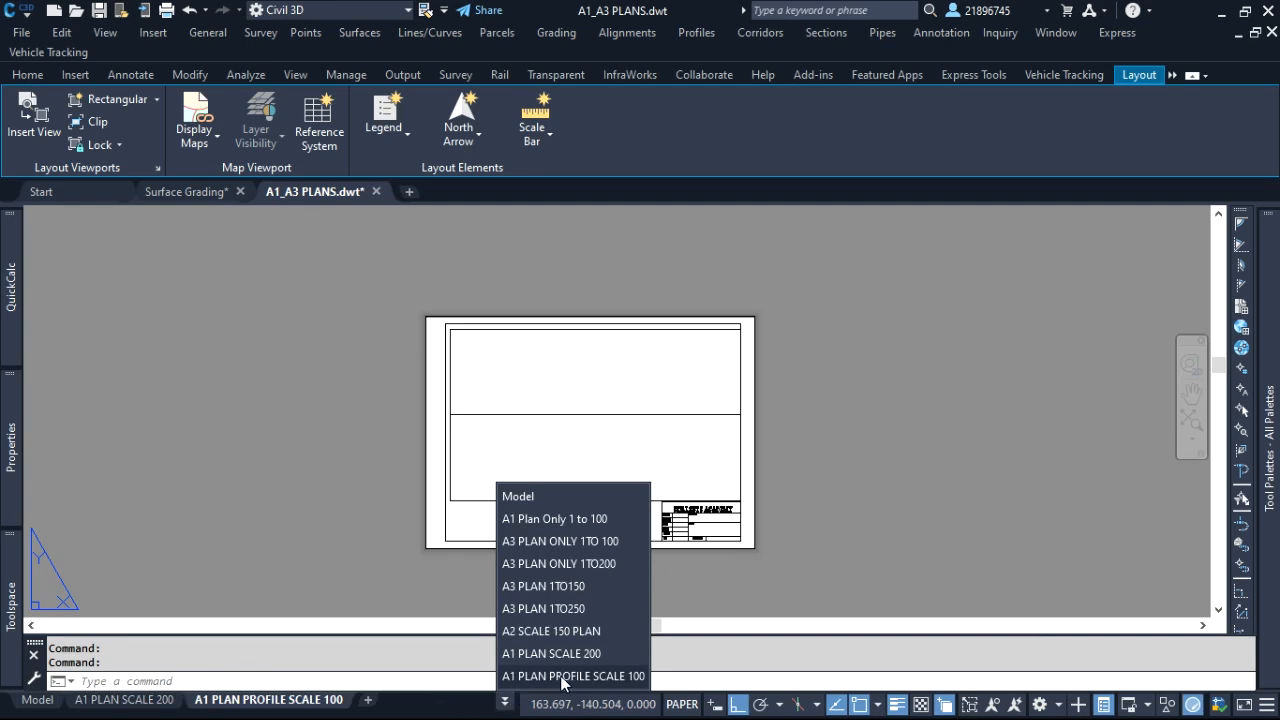
click(584, 518)
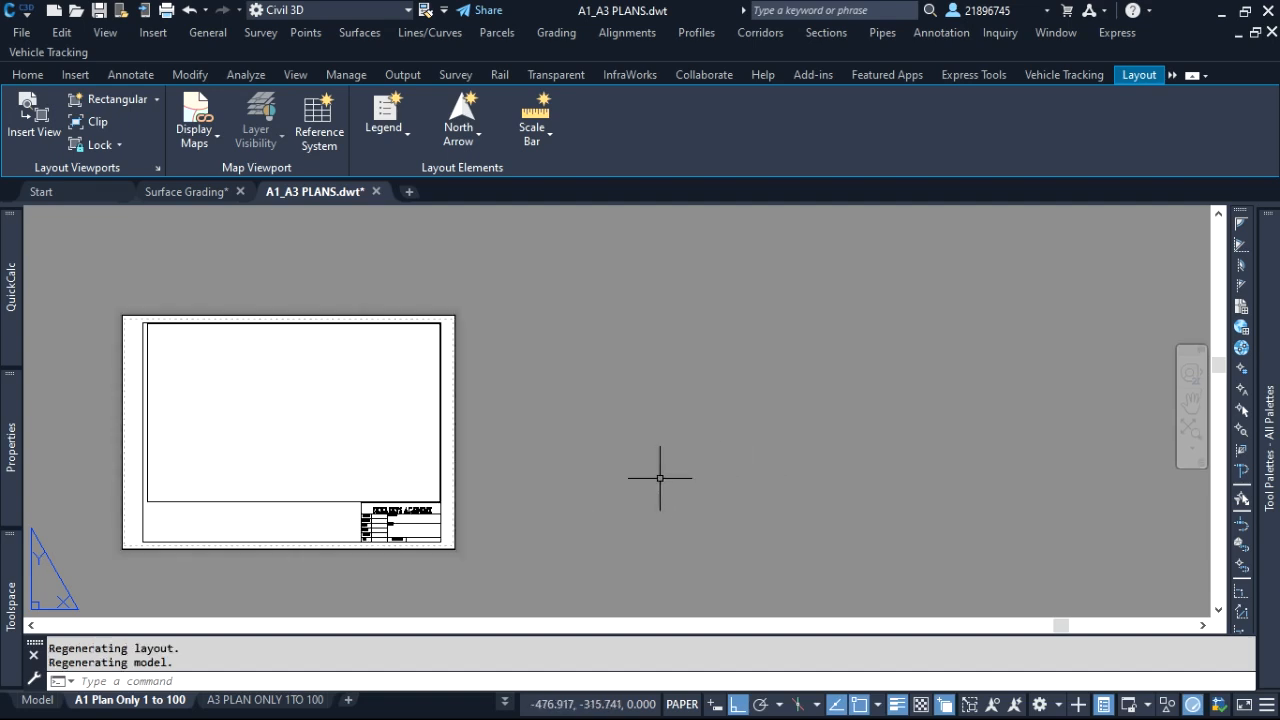
Select the viewport on the A1 sheet and check its annotation scale and display lock properties
scroll(627, 464, down, 2)
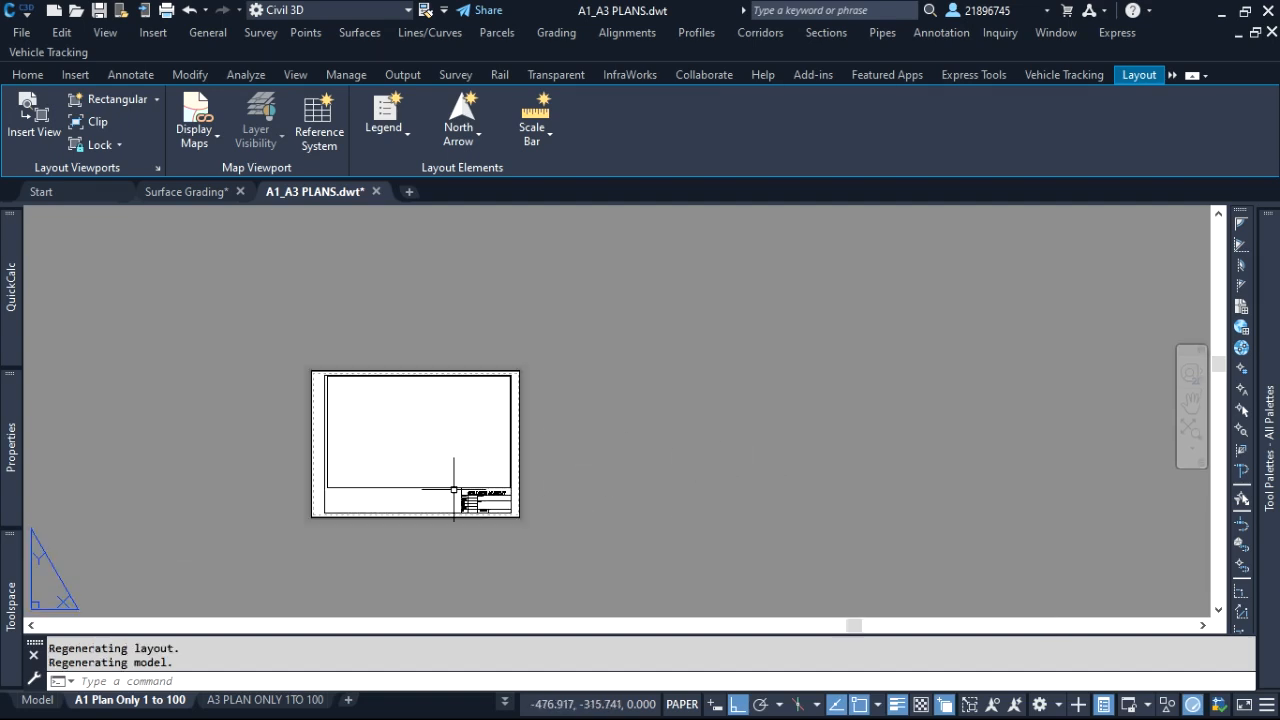
click(430, 497)
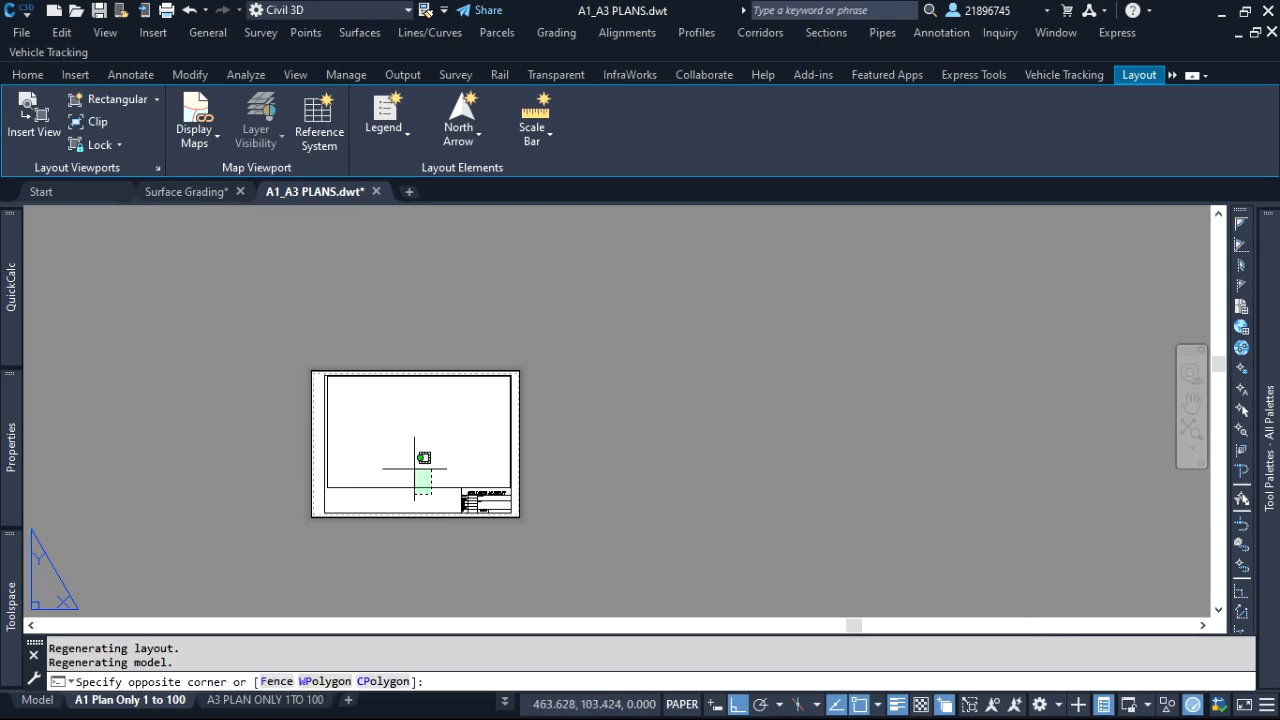
click(409, 453)
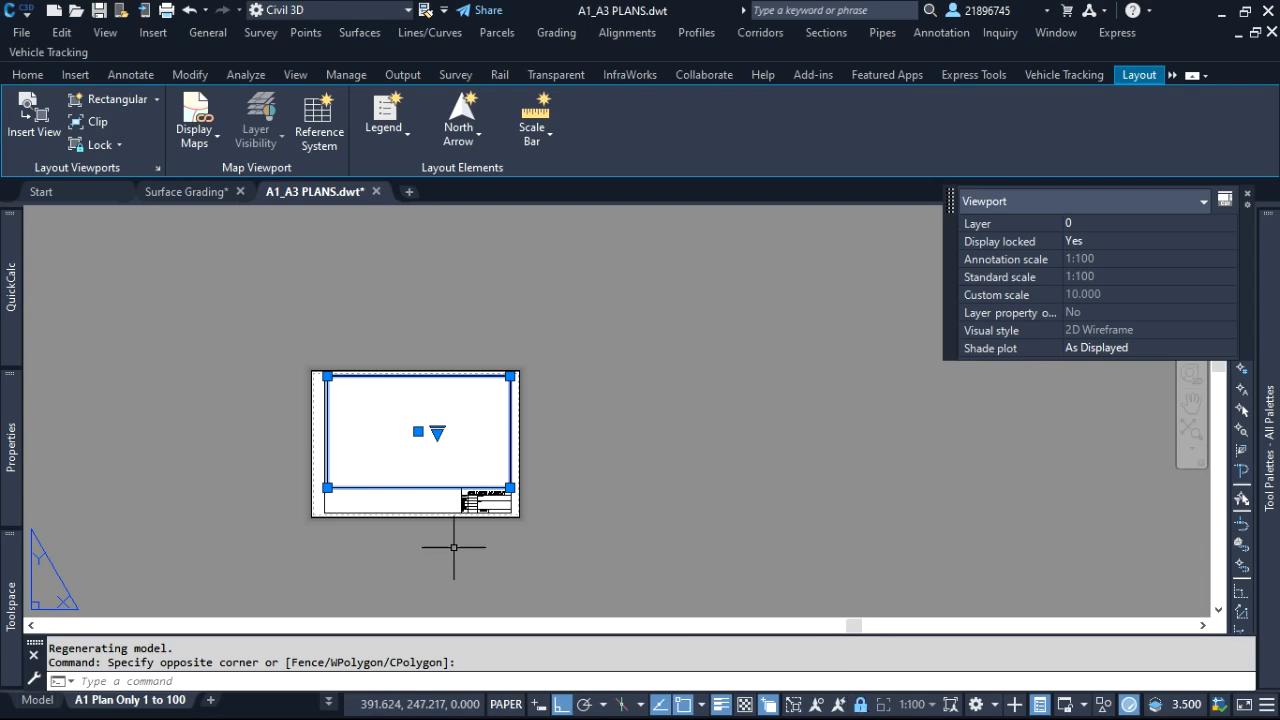
key(Escape)
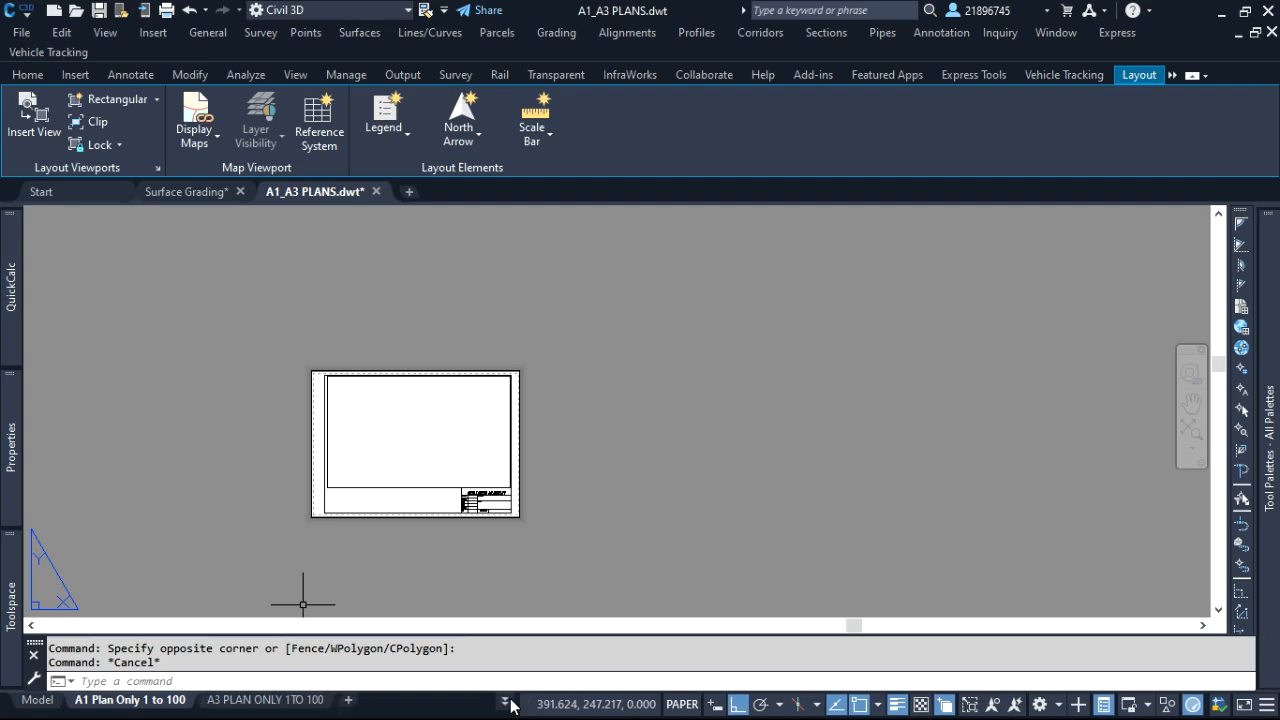
click(507, 702)
click(622, 329)
click(677, 354)
click(627, 309)
scroll(290, 436, up, 4)
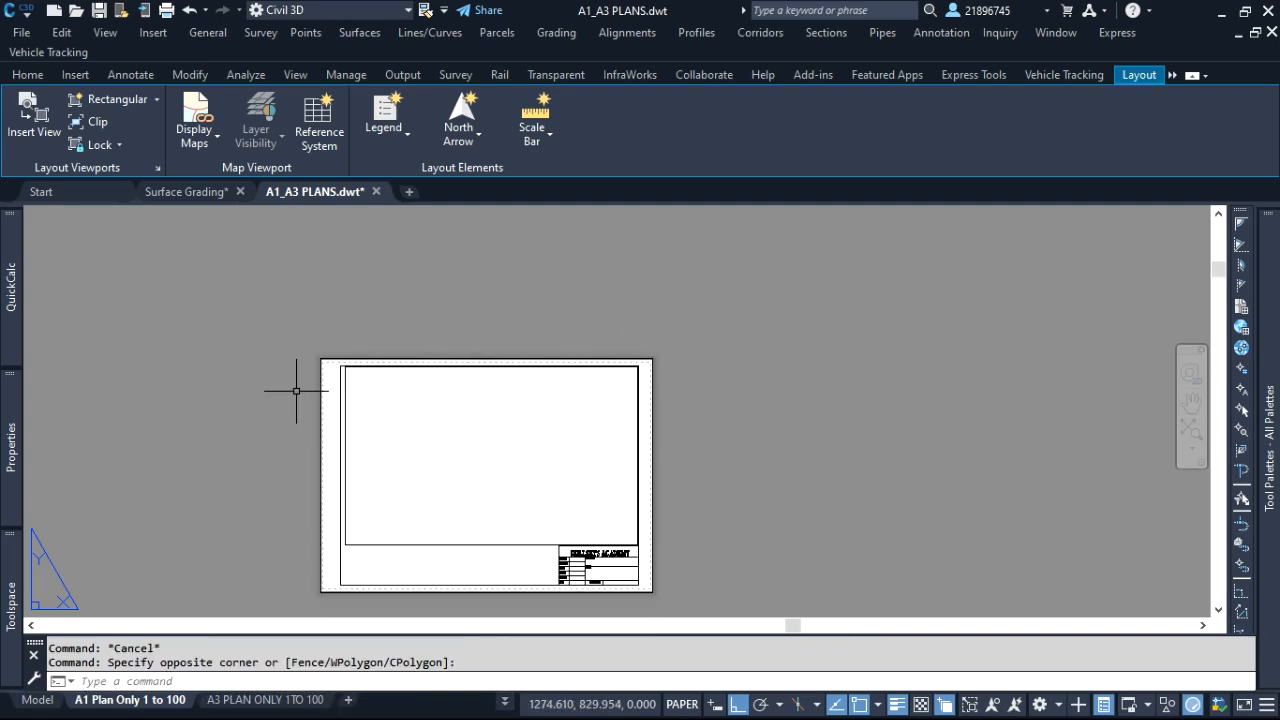
scroll(423, 349, down, 3)
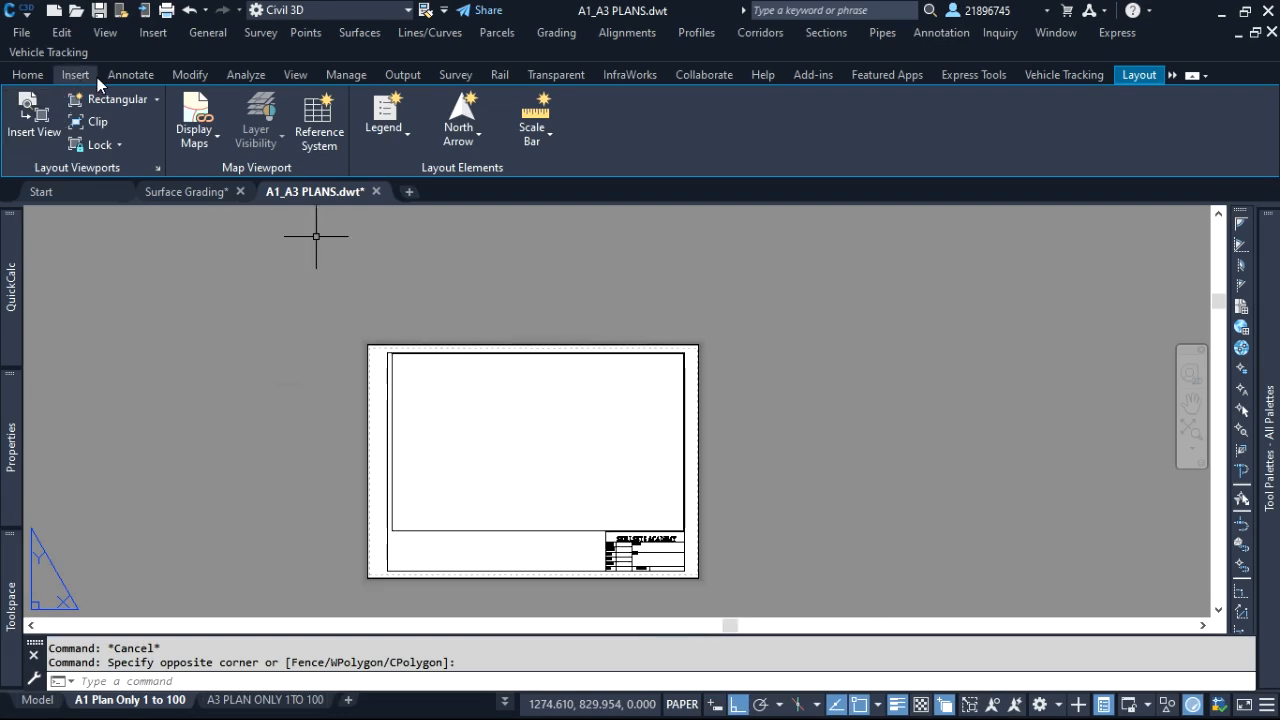
Add a linear dimension across the full width of the A1 sheet's top edge and check its measurement
click(139, 77)
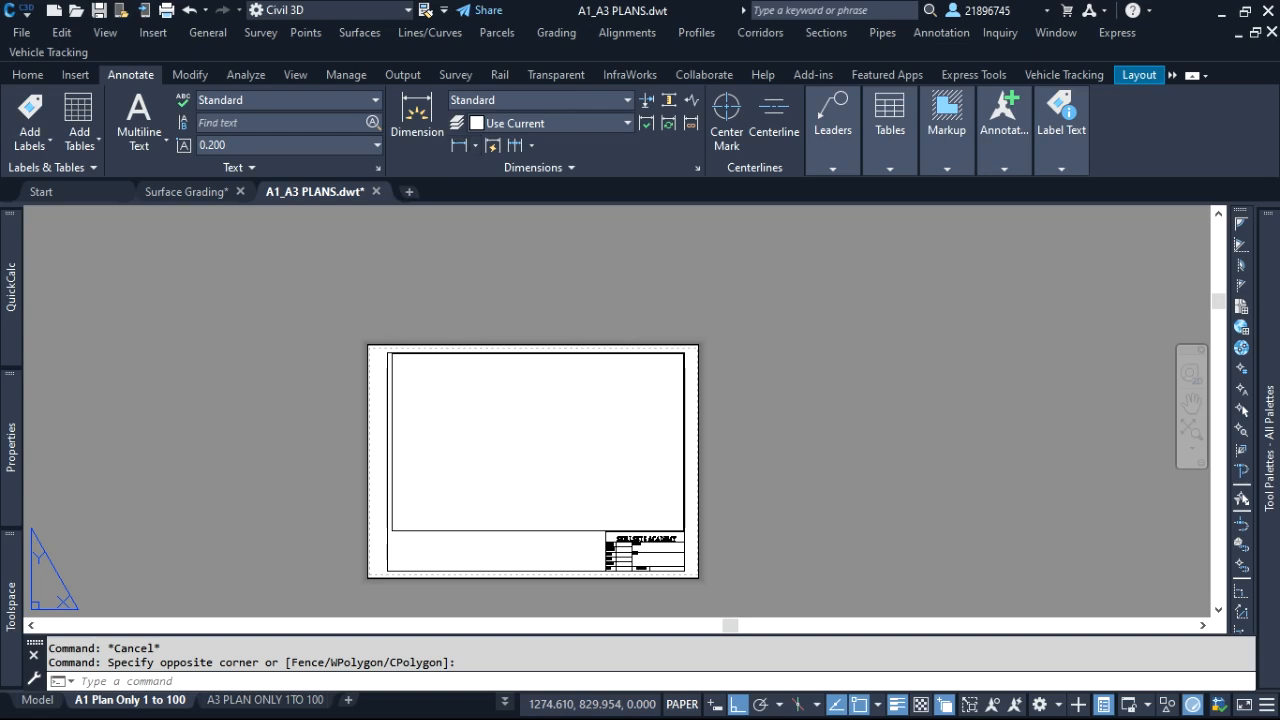
click(459, 146)
scroll(389, 347, up, 4)
click(334, 341)
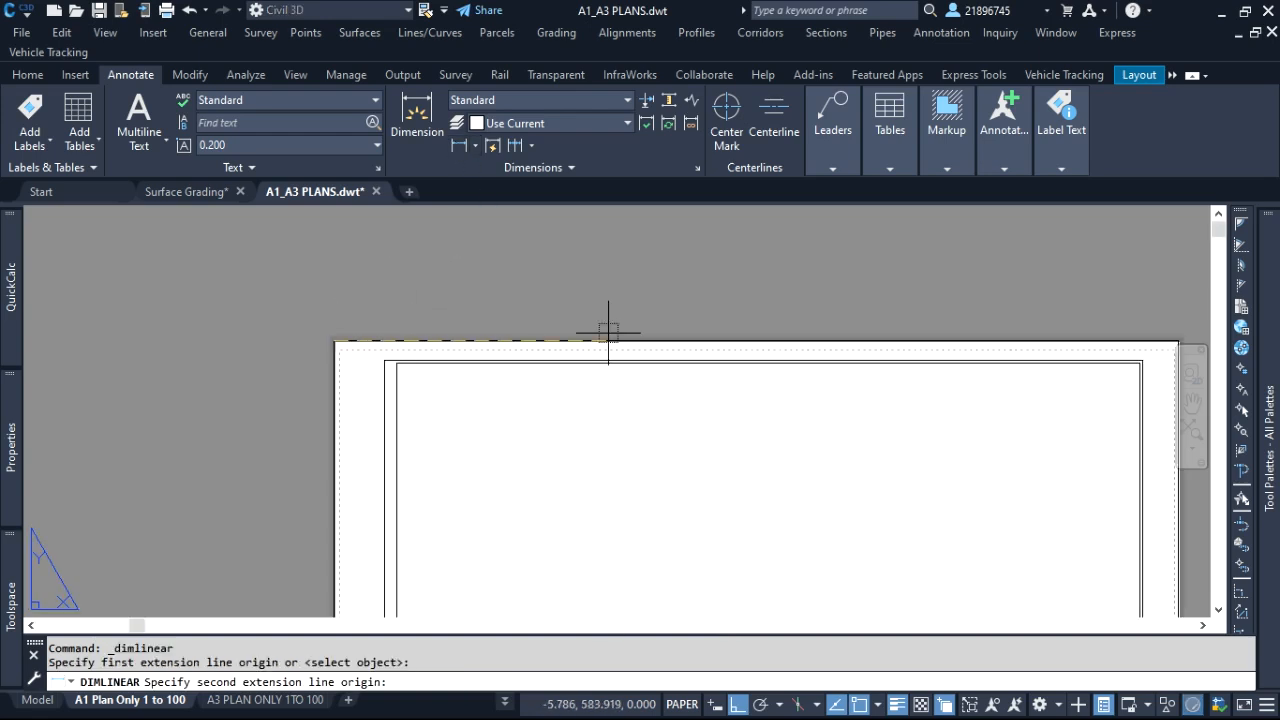
scroll(1003, 334, down, 4)
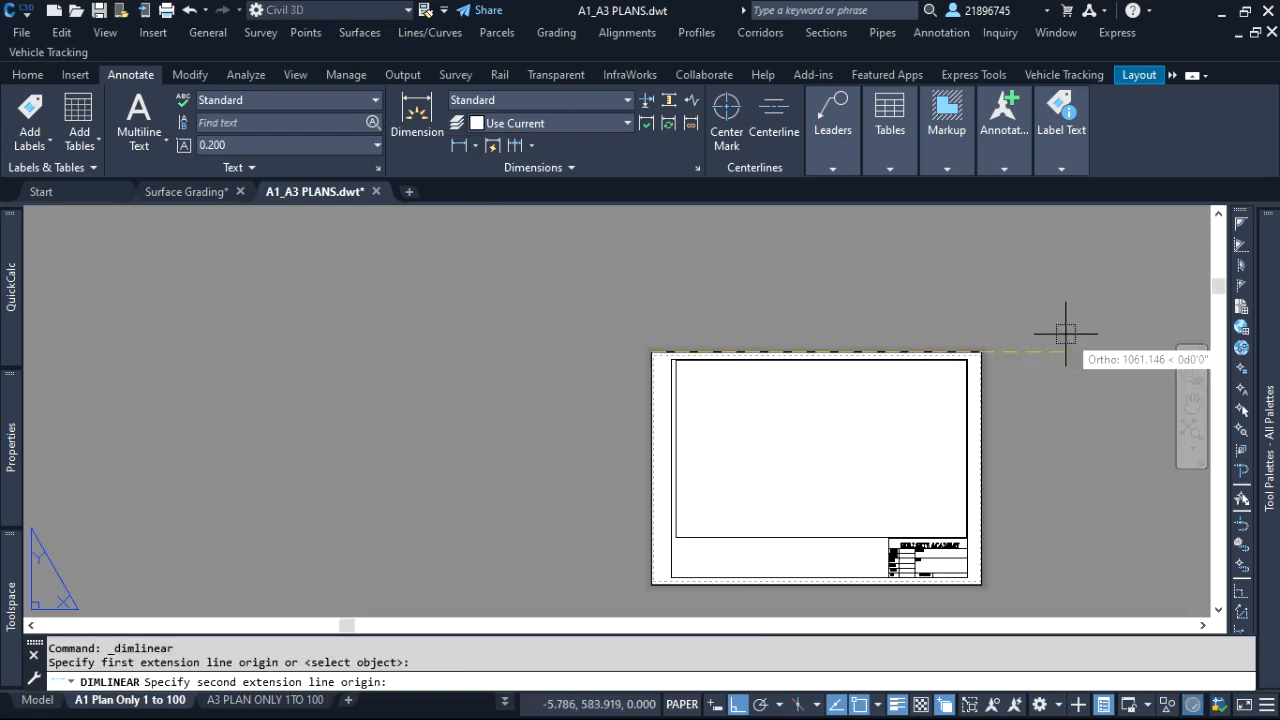
click(981, 351)
scroll(826, 314, up, 3)
click(814, 357)
click(814, 357)
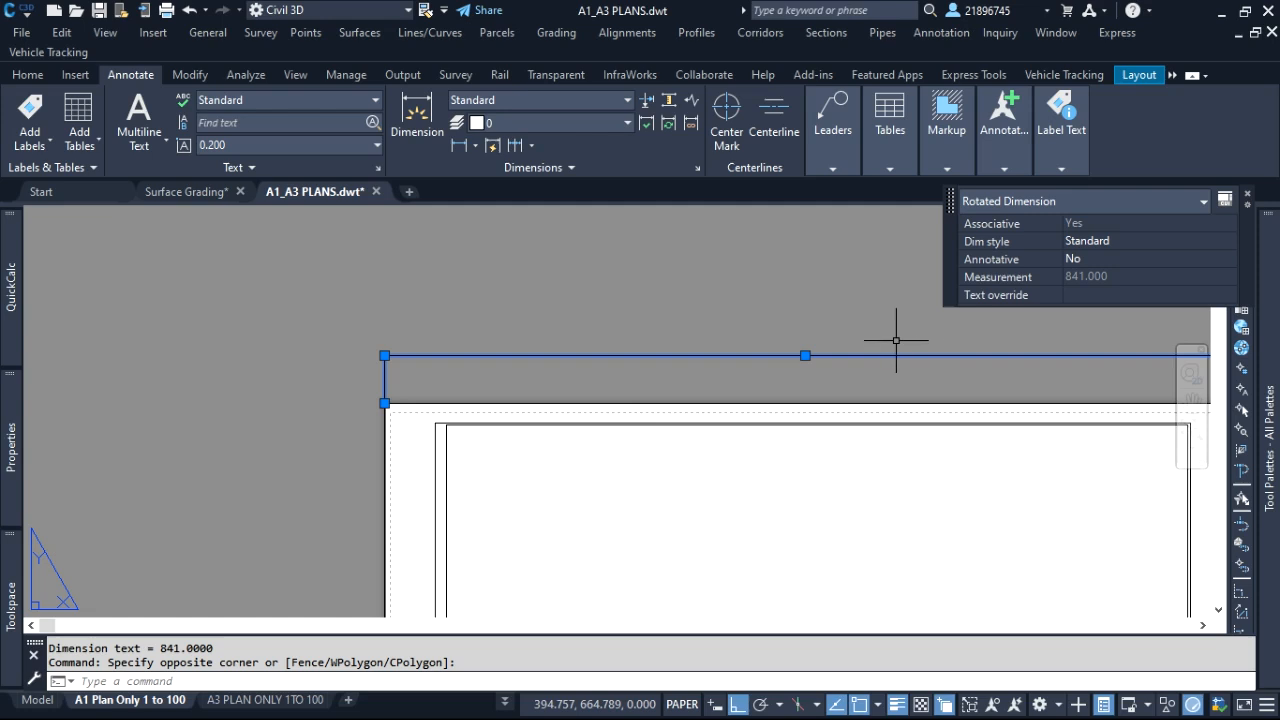
scroll(689, 314, down, 2)
key(Escape)
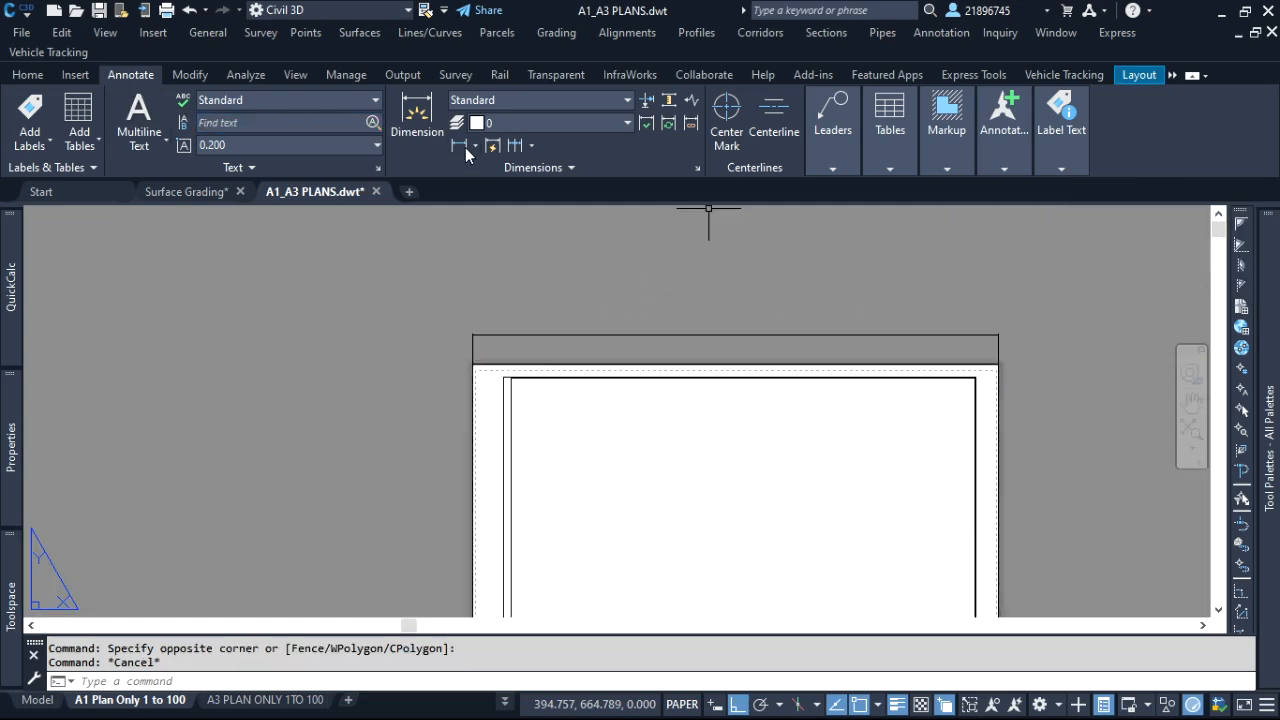
Add a vertical linear dimension along the full height of the A1 sheet's right edge and check its measurement
click(459, 145)
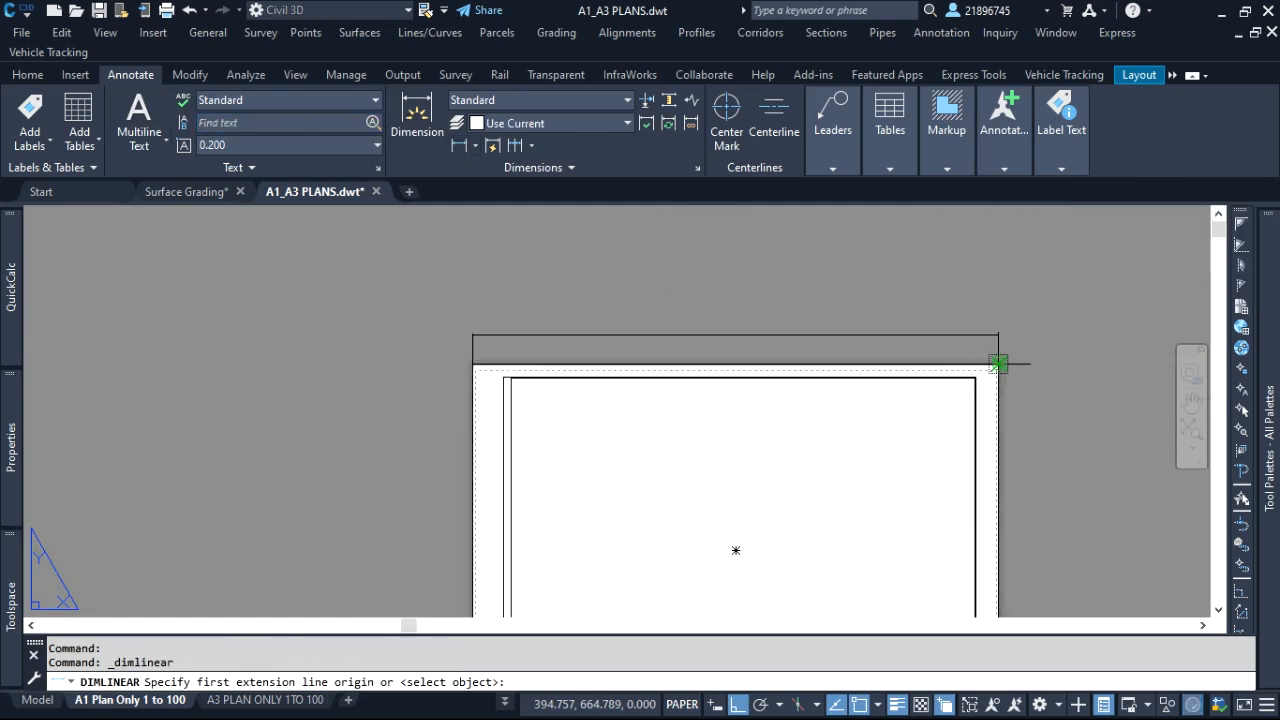
click(998, 363)
scroll(986, 345, down, 4)
scroll(990, 380, up, 4)
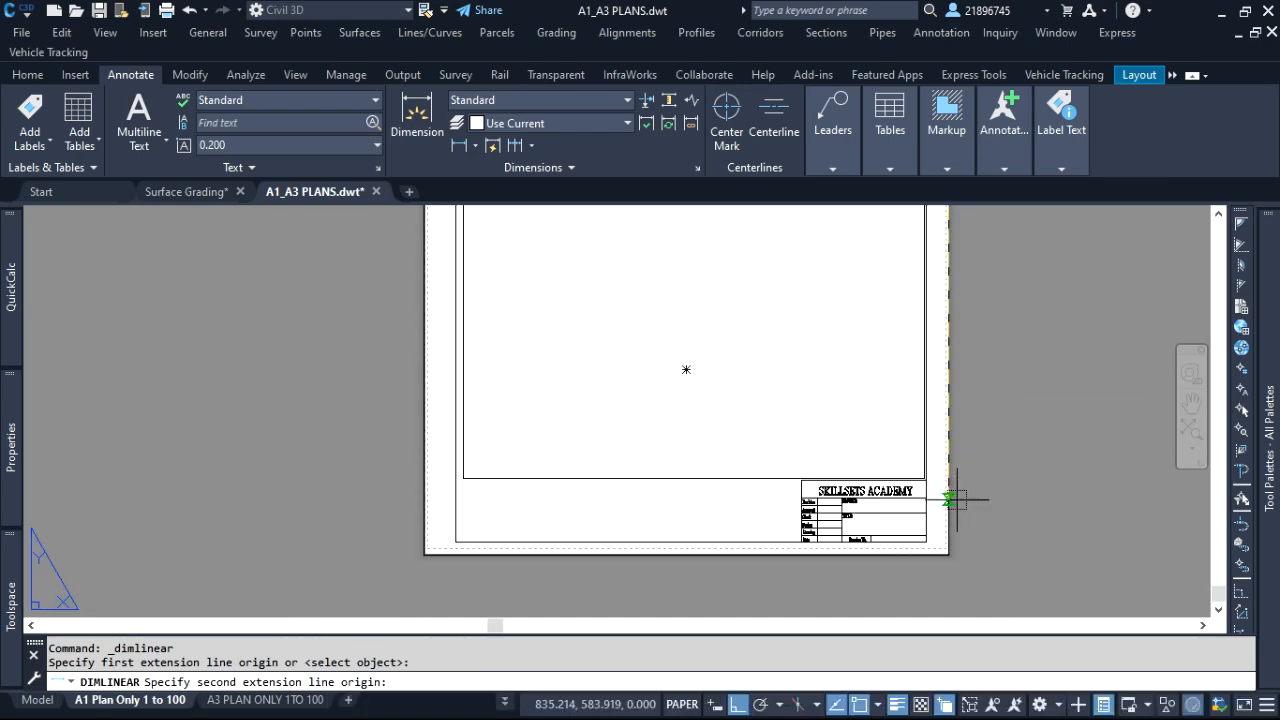
click(950, 554)
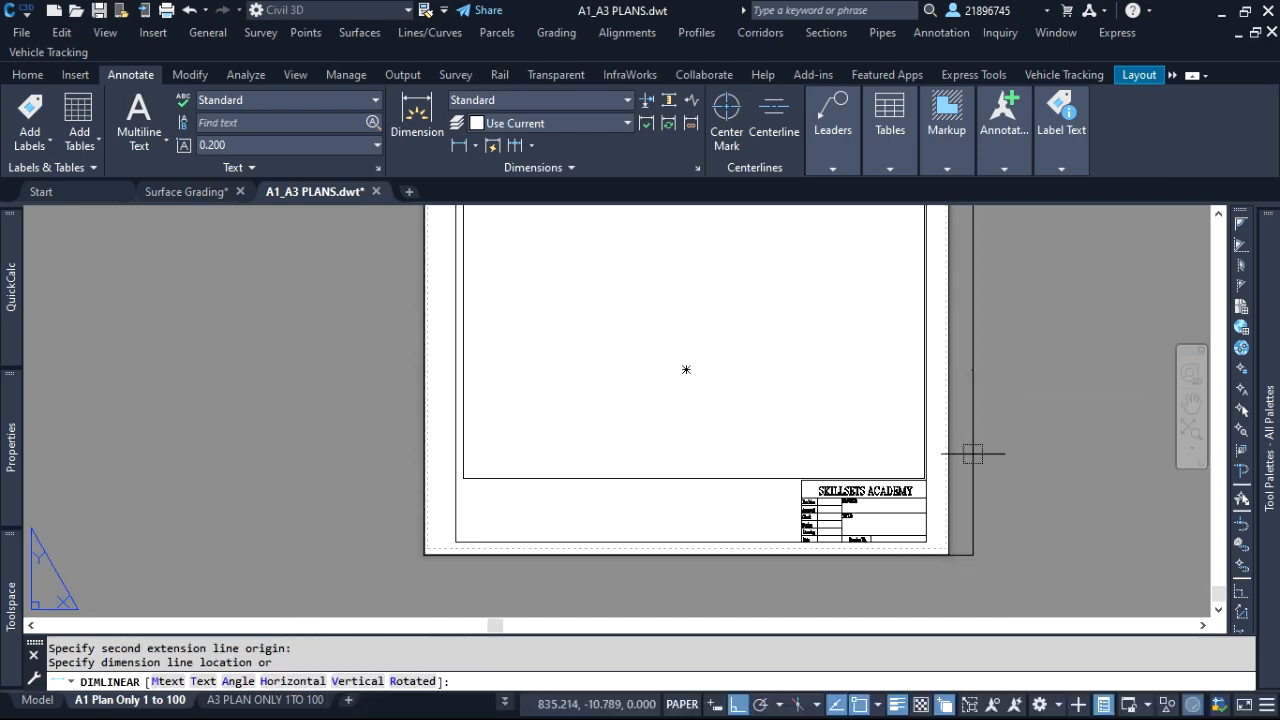
click(993, 355)
click(985, 393)
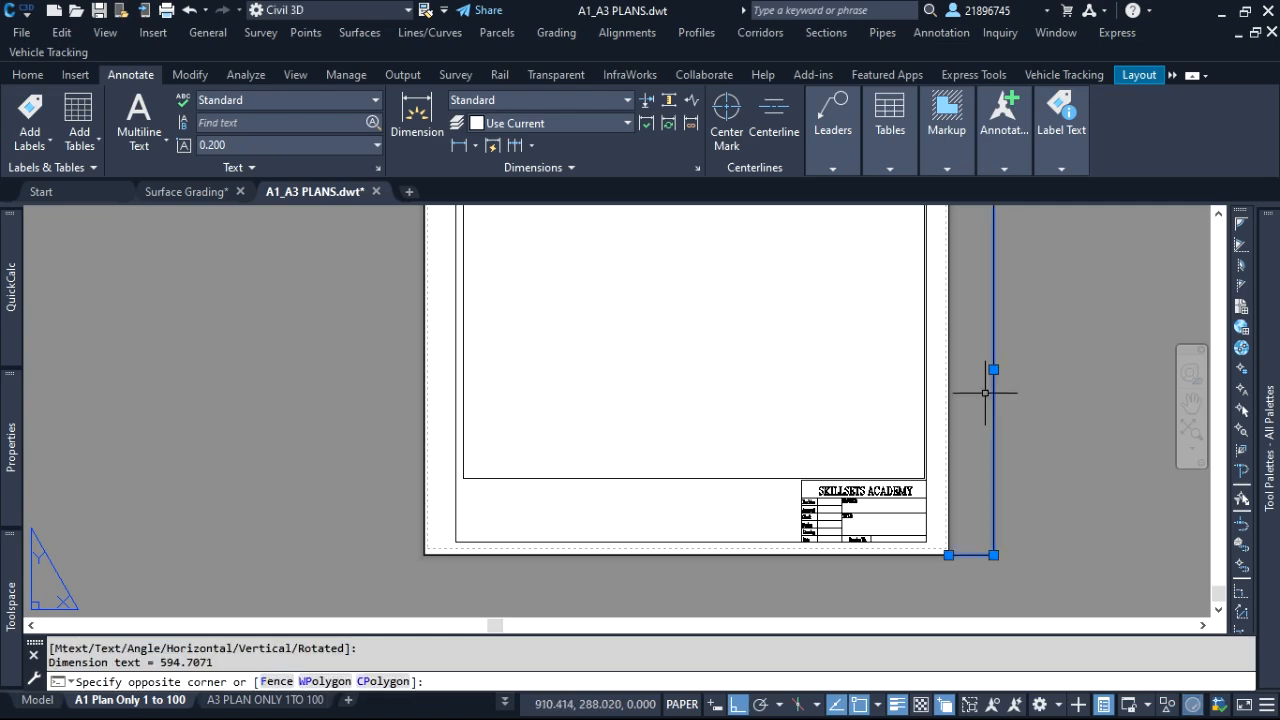
scroll(1012, 368, up, 15)
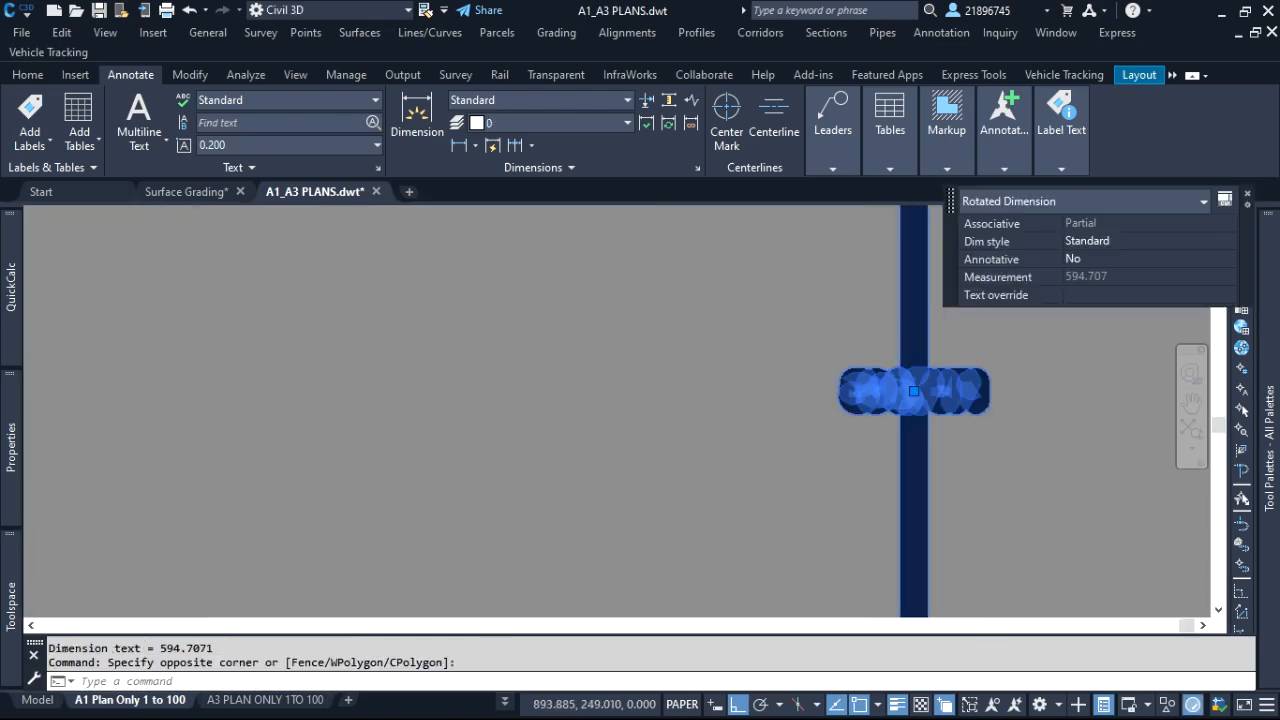
scroll(894, 407, down, 10)
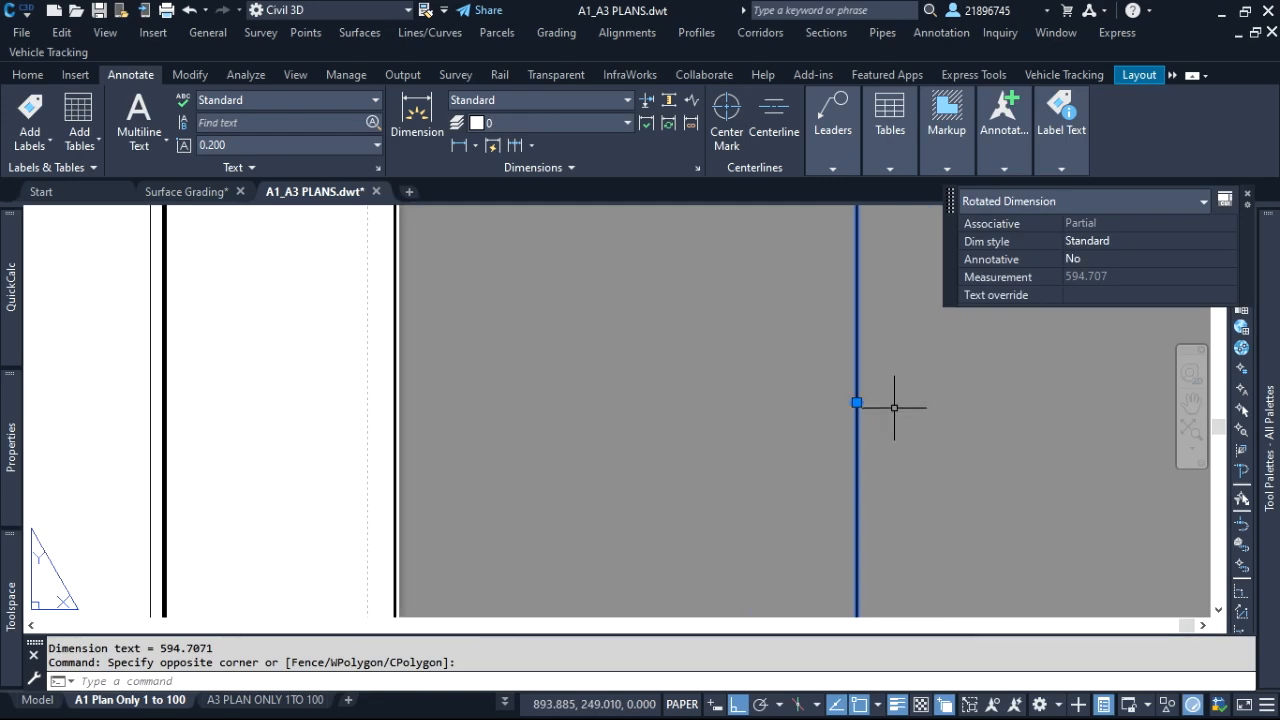
scroll(894, 407, down, 8)
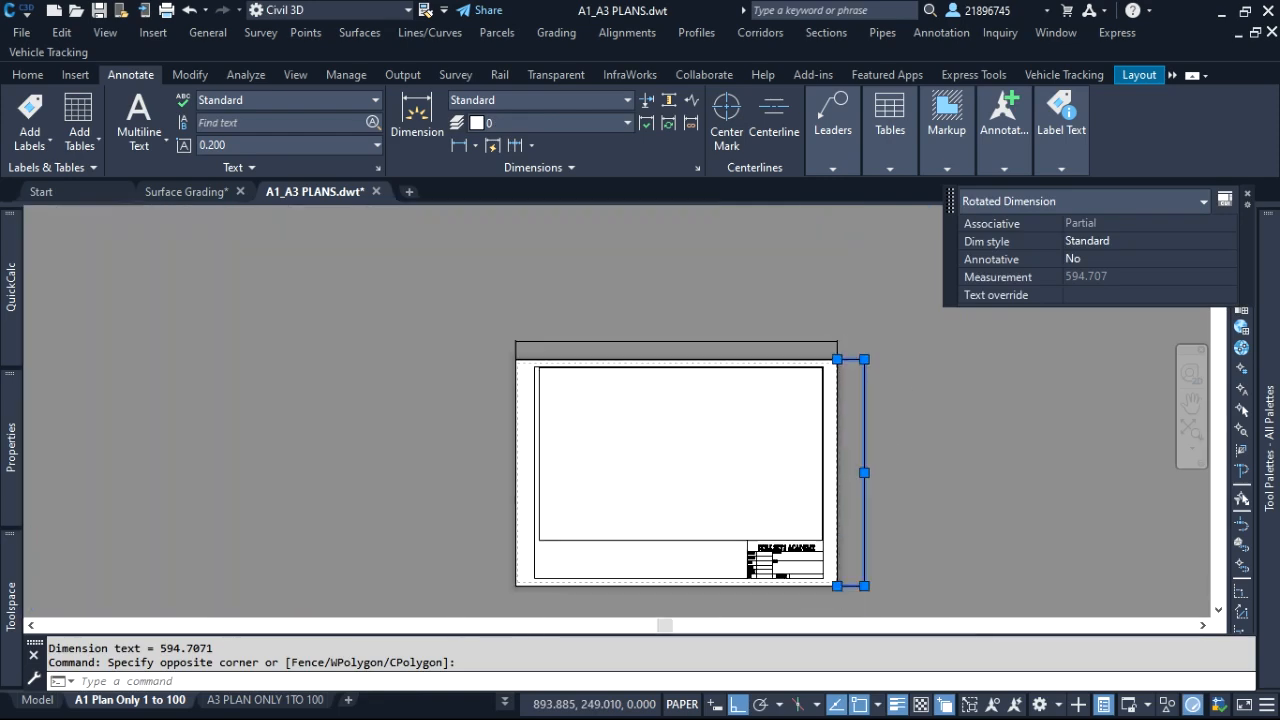
Delete the two linear dimensions placed along the A1 sheet's top and right edges
scroll(854, 341, up, 6)
click(845, 343)
click(729, 371)
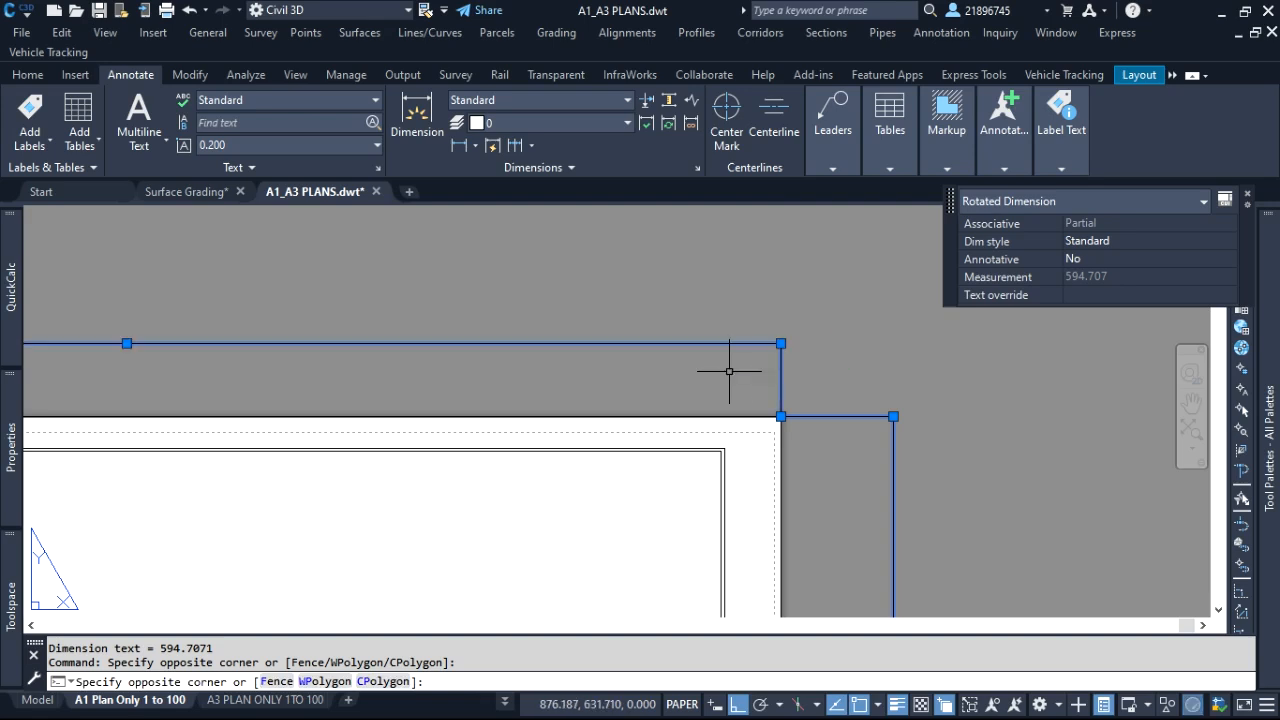
key(Delete)
scroll(794, 365, down, 2)
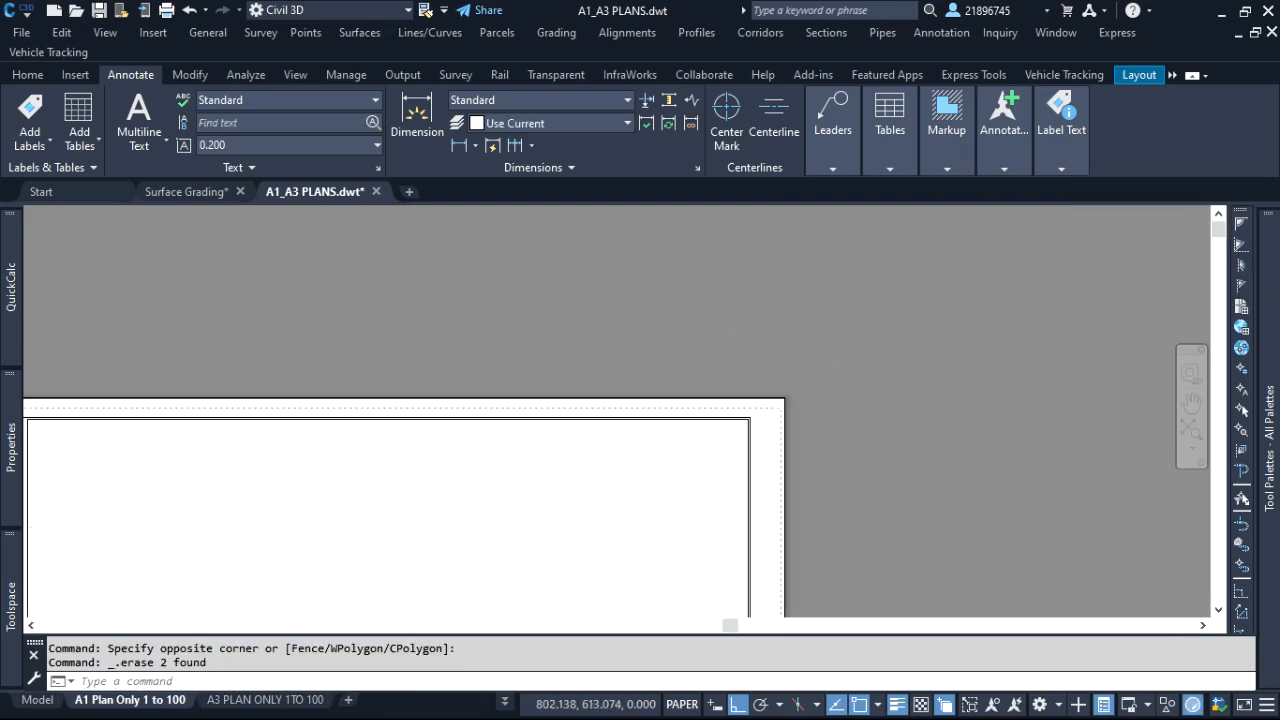
scroll(851, 354, down, 4)
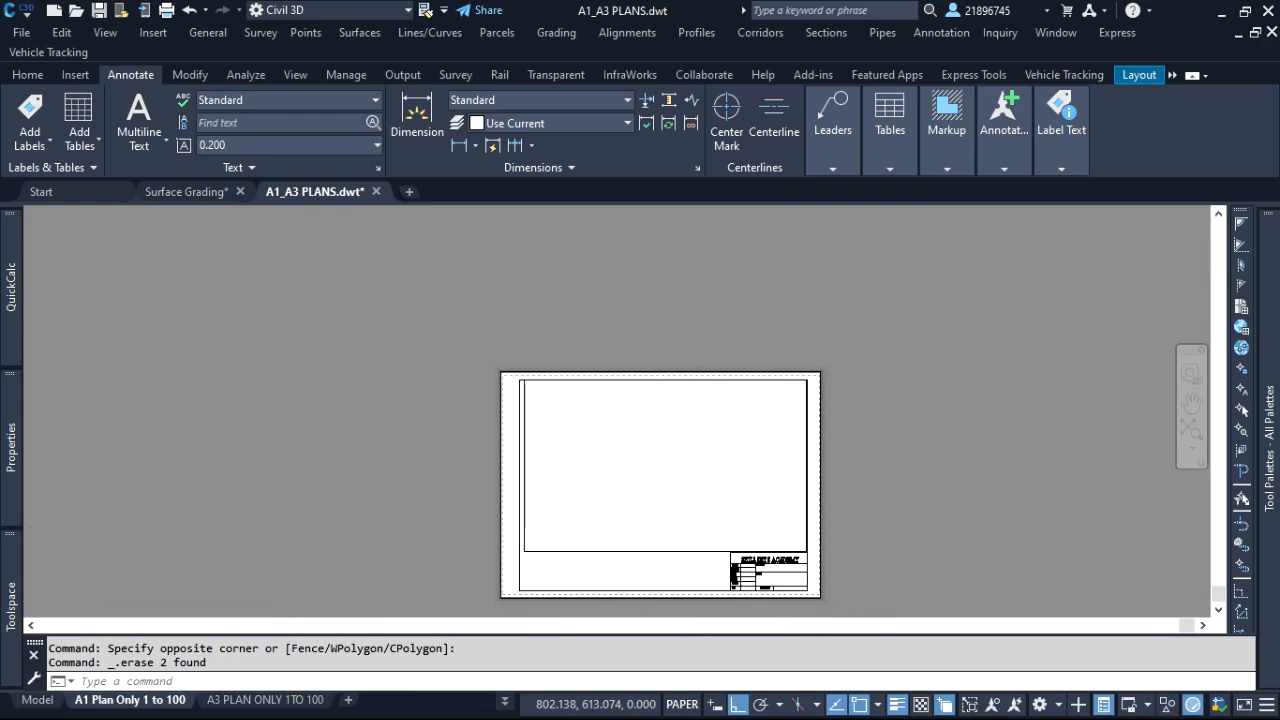
Turn off lineweight display for the A1 Plan Only 1 to 100 layout
scroll(826, 574, up, 8)
scroll(803, 526, up, 4)
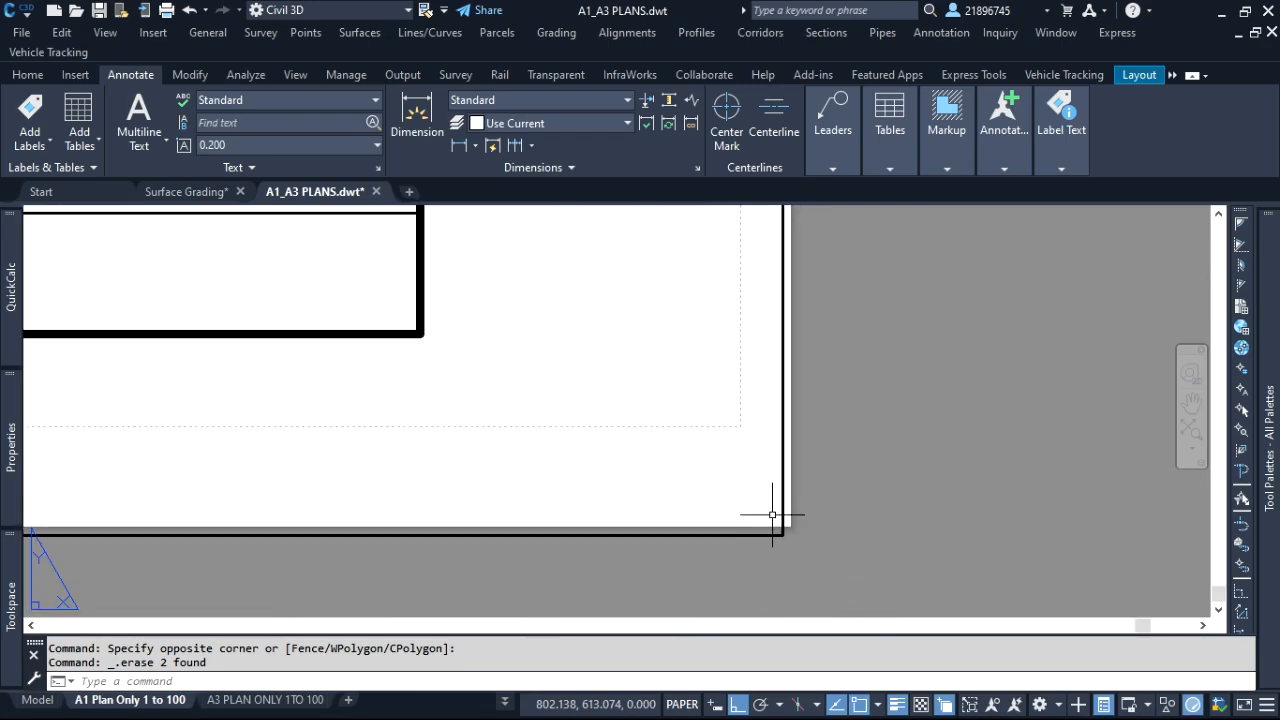
scroll(772, 515, down, 5)
click(897, 704)
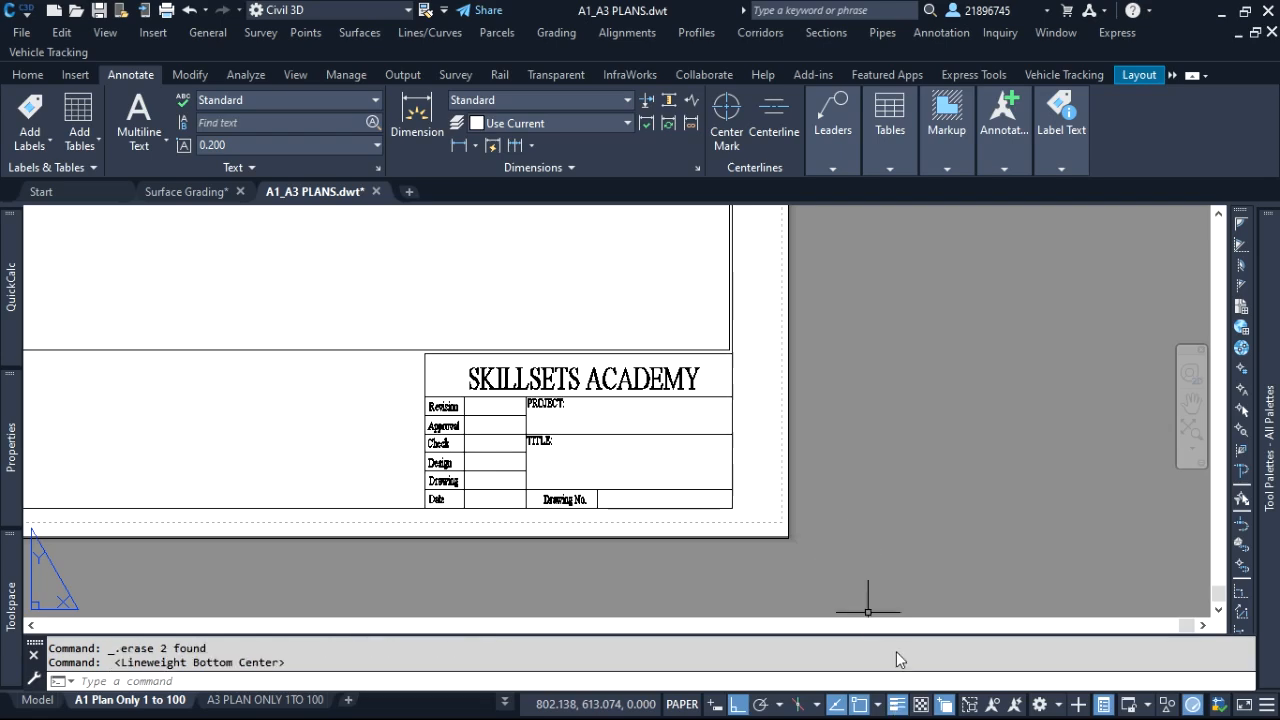
Select the SHEET PLAN block and examine how its outer border lines up with the paper edges at the A1 sheet's corners
scroll(806, 538, up, 4)
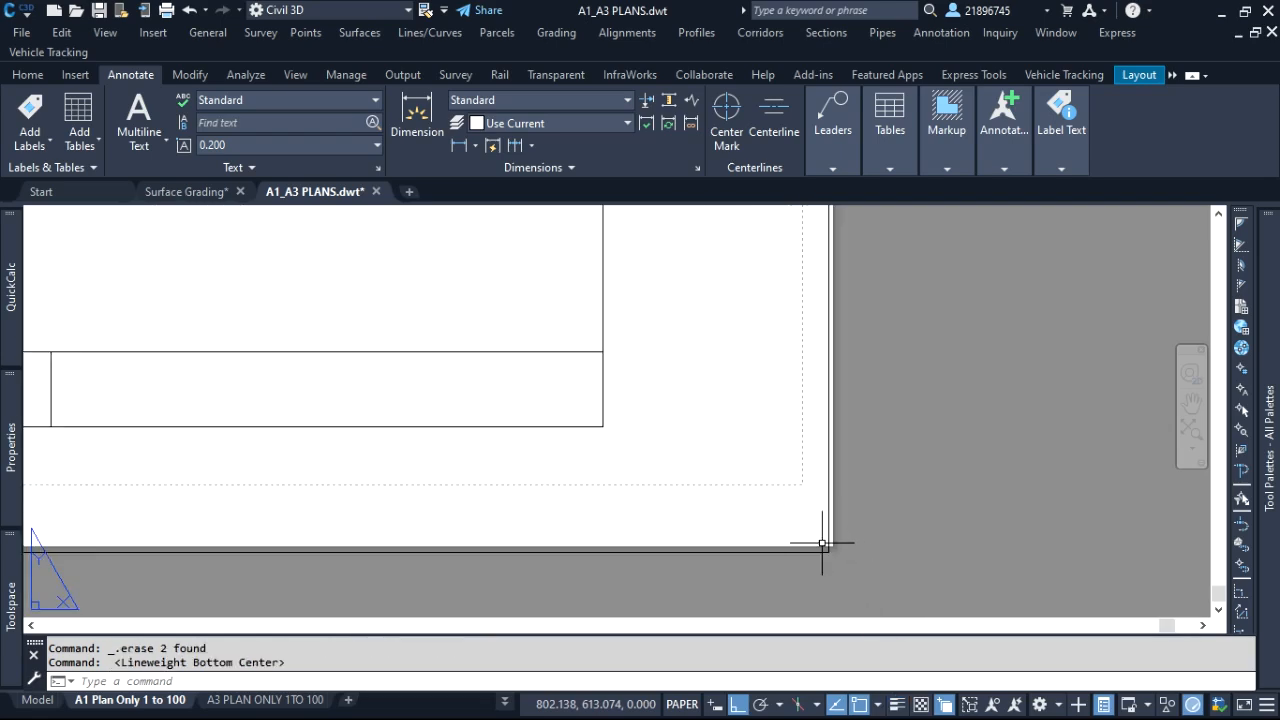
scroll(812, 530, down, 4)
scroll(790, 538, up, 5)
click(779, 567)
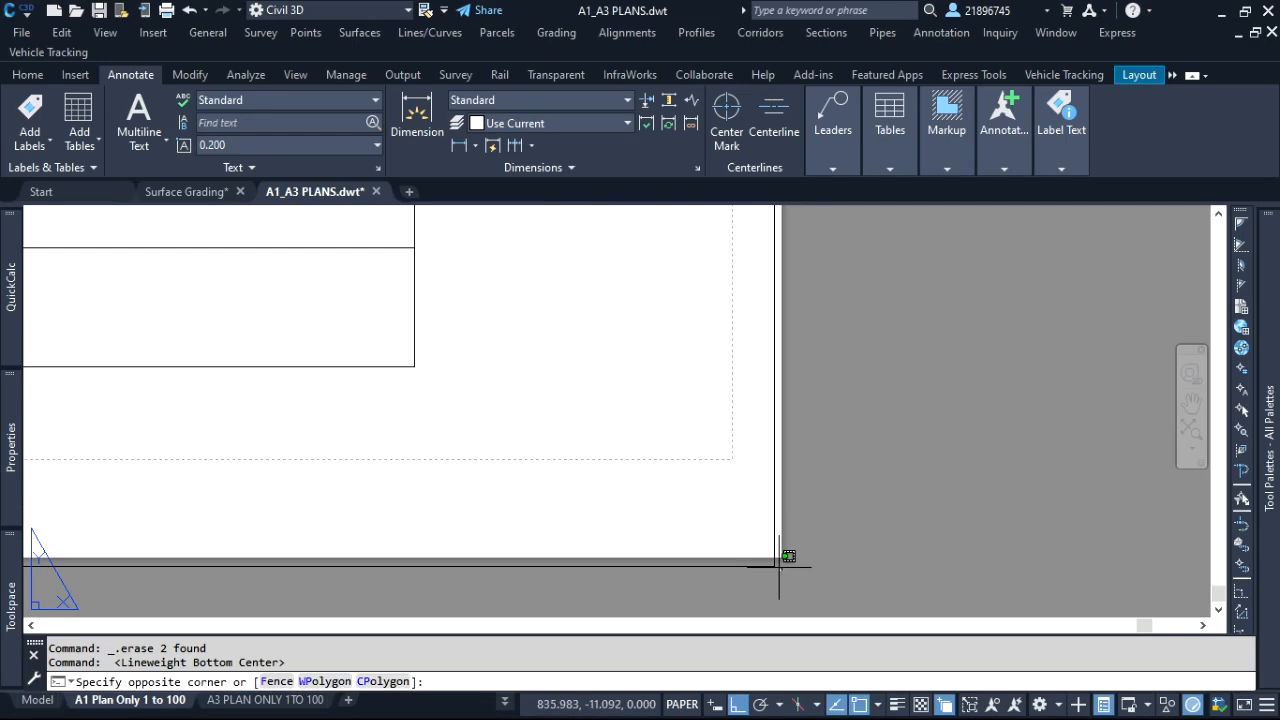
click(762, 557)
scroll(795, 535, down, 3)
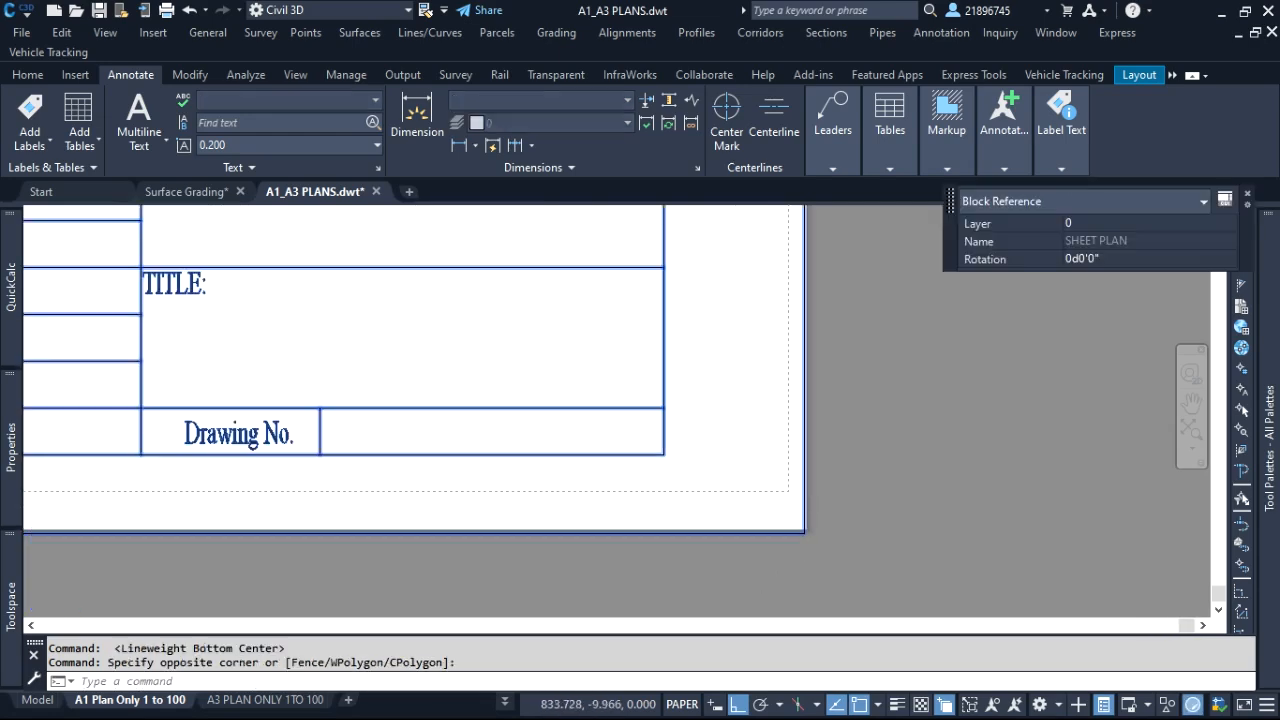
scroll(857, 491, down, 2)
scroll(243, 508, up, 5)
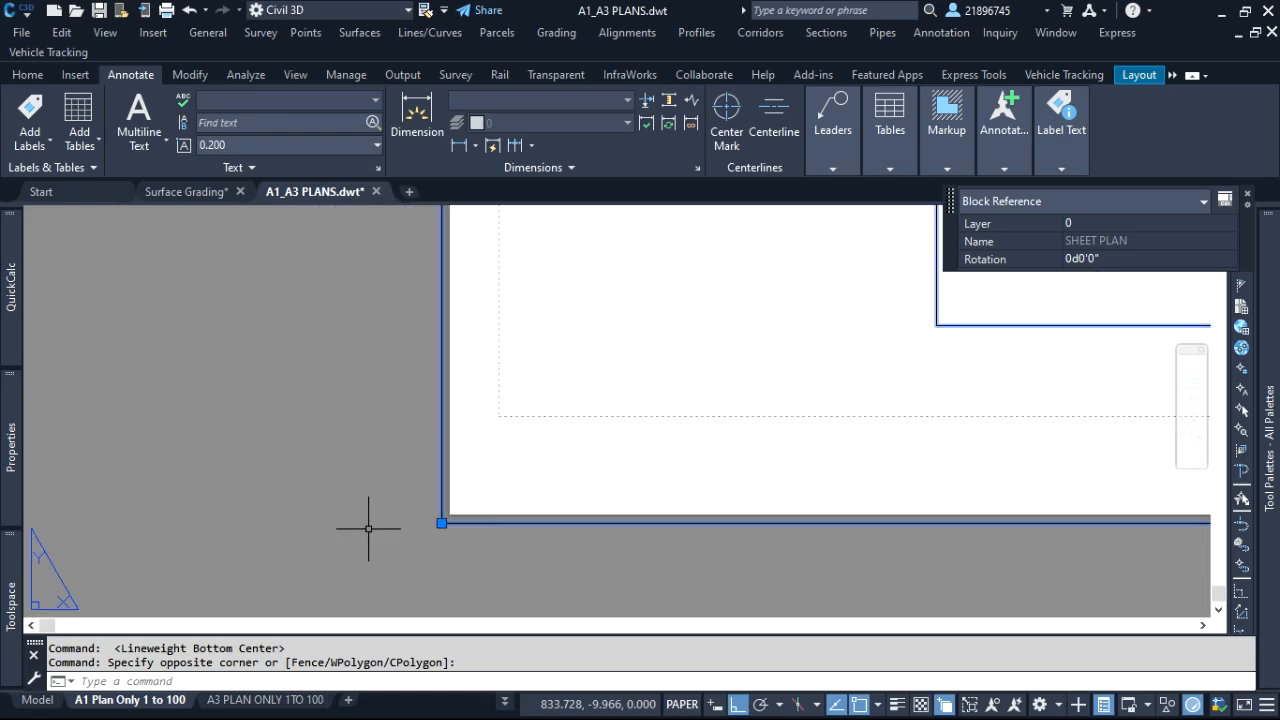
scroll(438, 532, up, 1)
scroll(415, 516, down, 5)
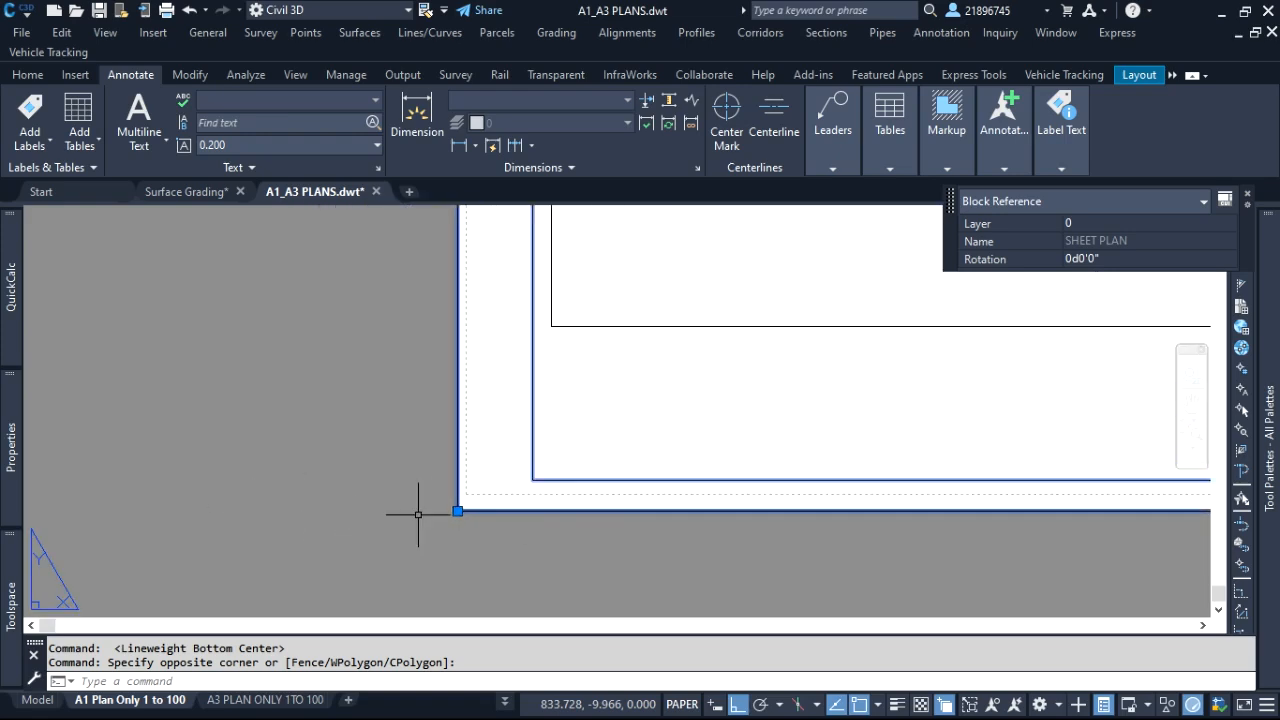
scroll(418, 514, down, 3)
scroll(540, 394, down, 2)
scroll(560, 377, up, 5)
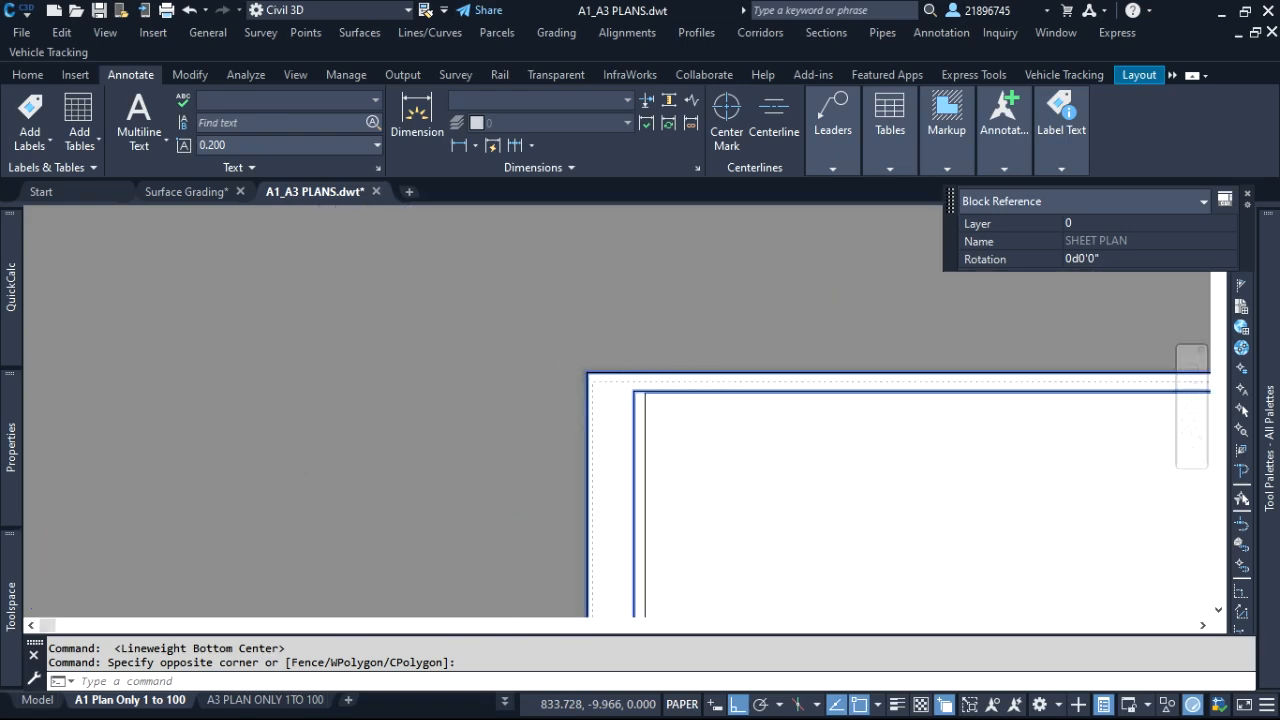
scroll(580, 374, up, 5)
click(514, 294)
click(509, 300)
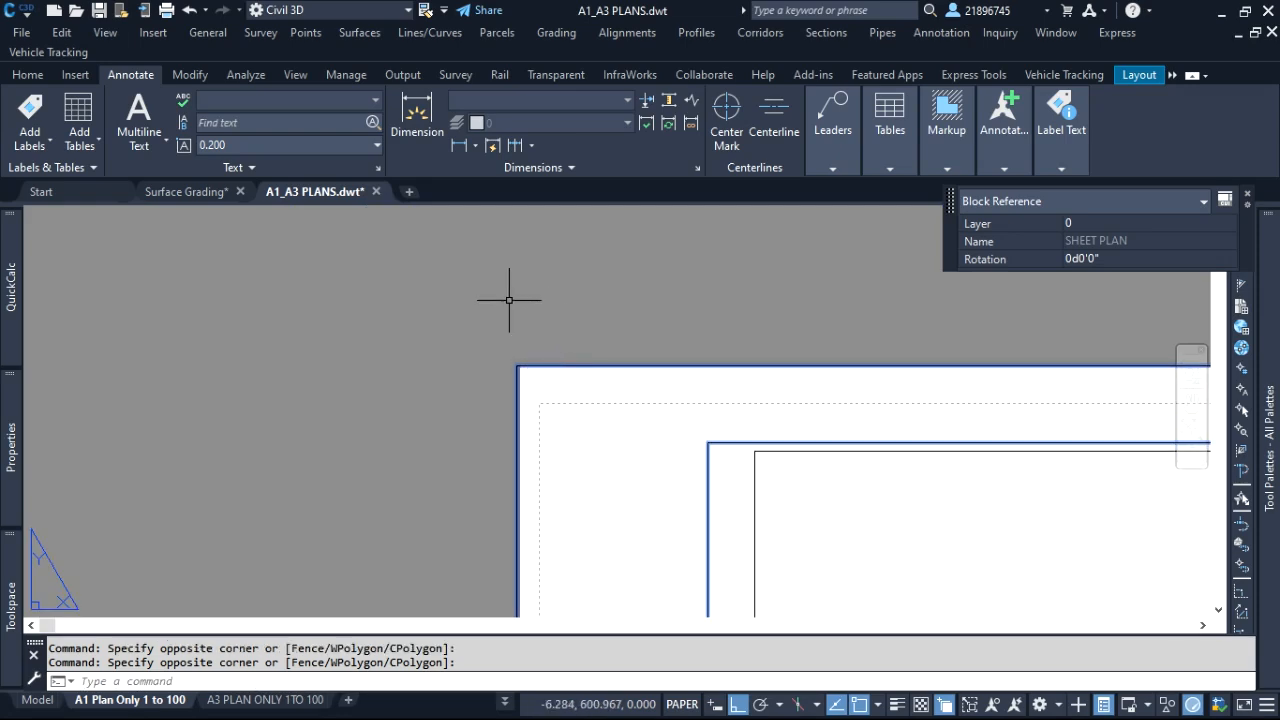
key(Escape)
key(Escape)
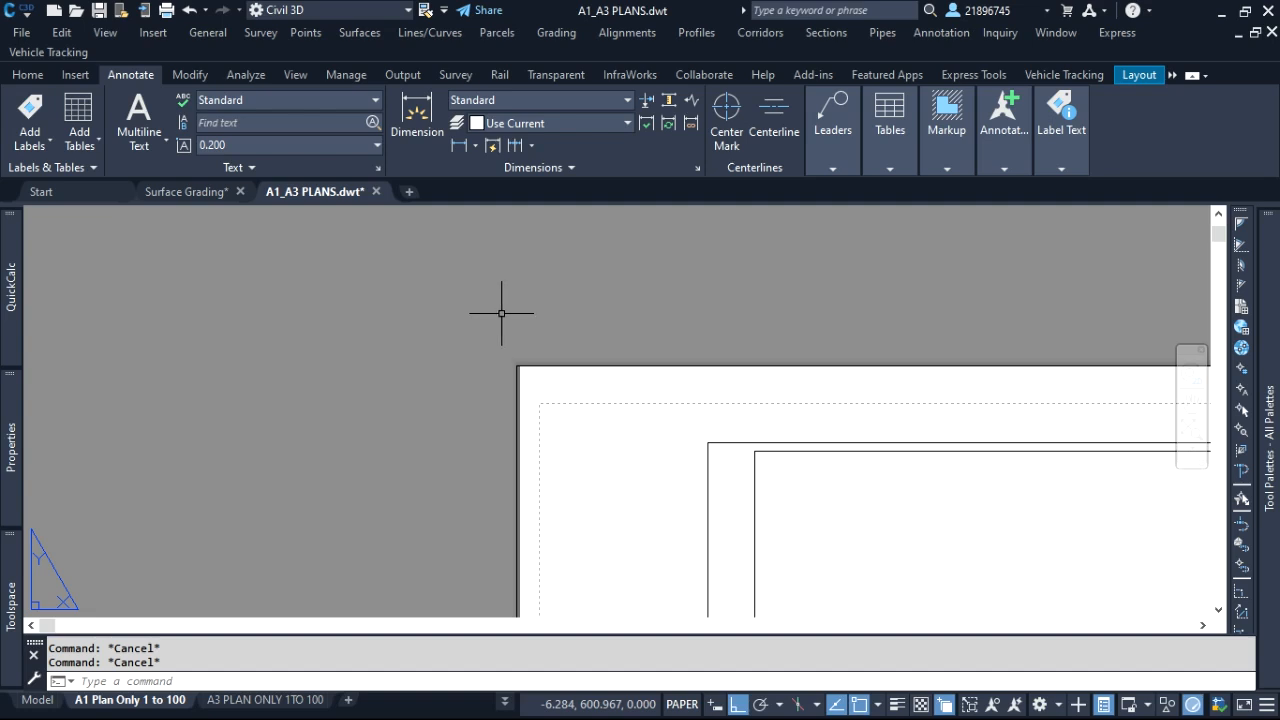
Open the A1 Plan Only 1 to 100 page setup for modification and select the User 1 (841.00 x 594.00 MM) custom paper size in the plotter configuration
right_click(141, 705)
click(233, 566)
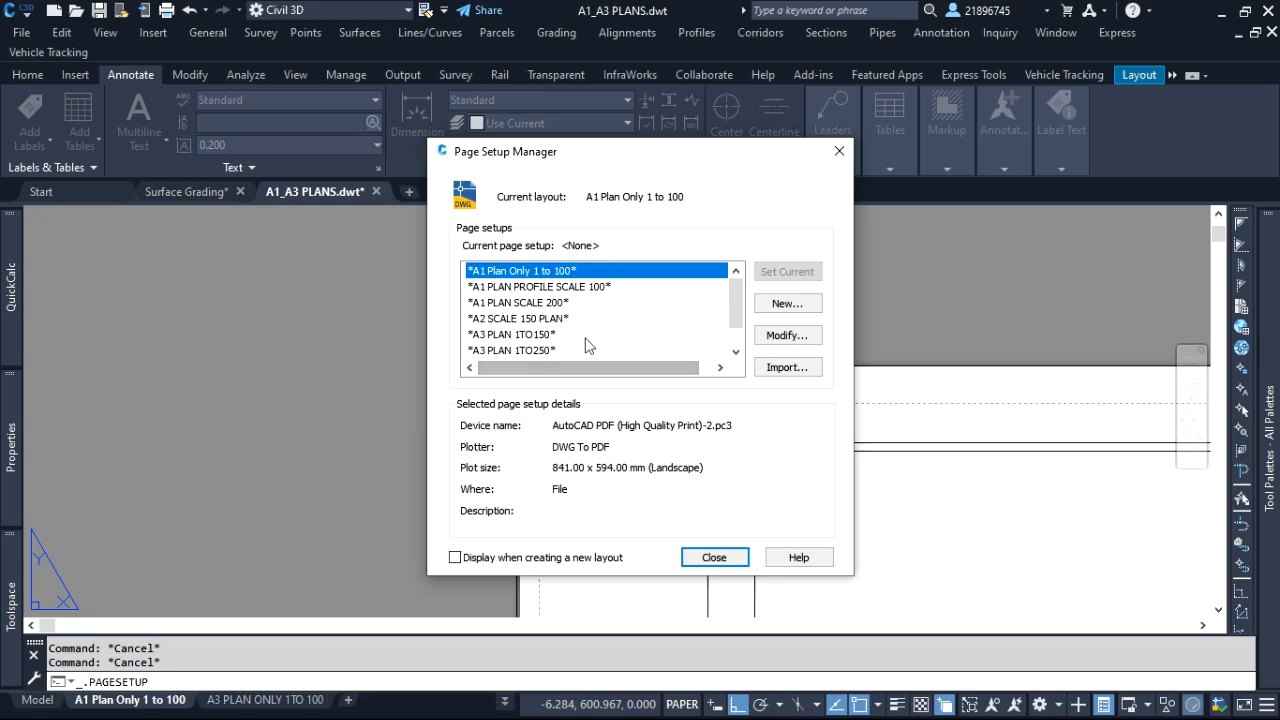
click(795, 340)
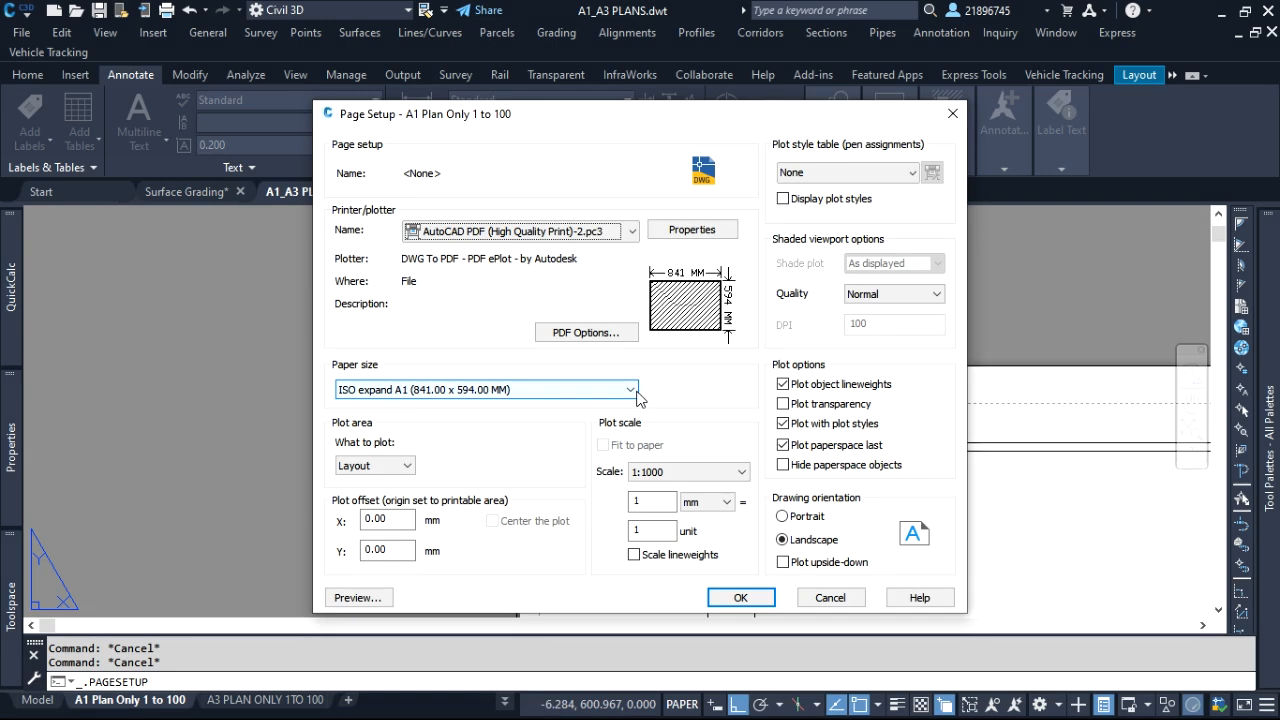
click(688, 231)
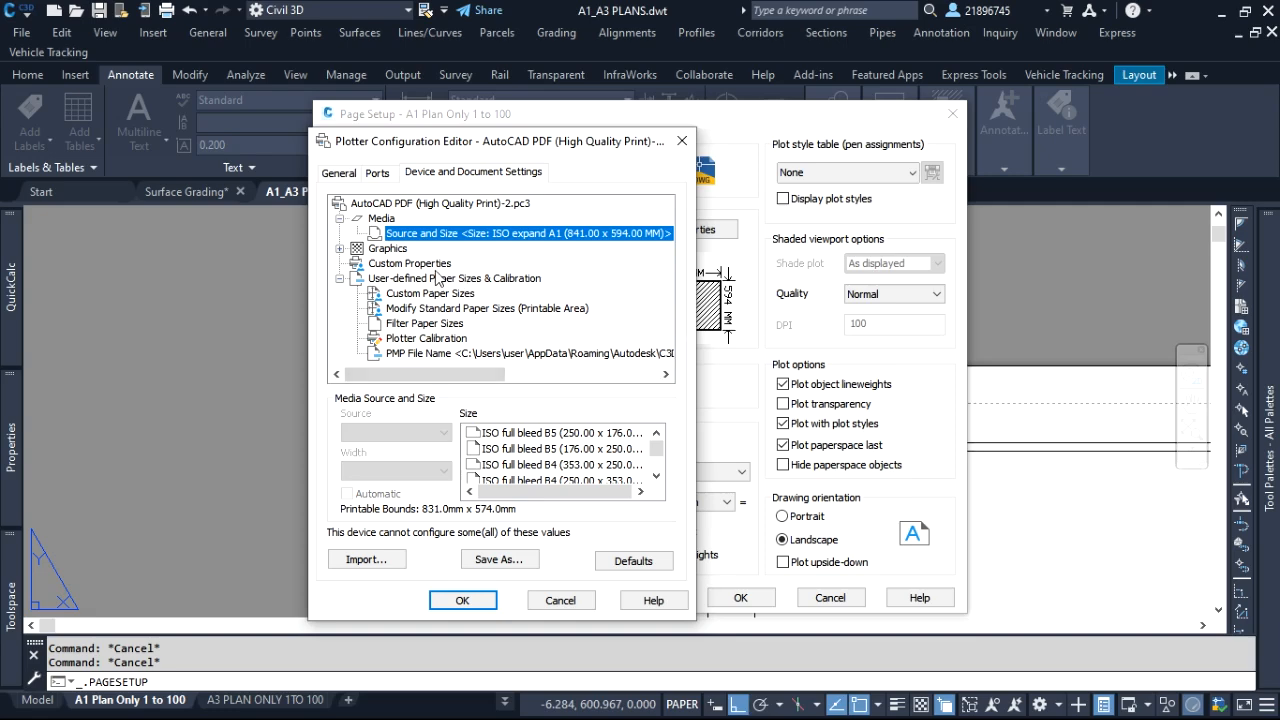
click(430, 293)
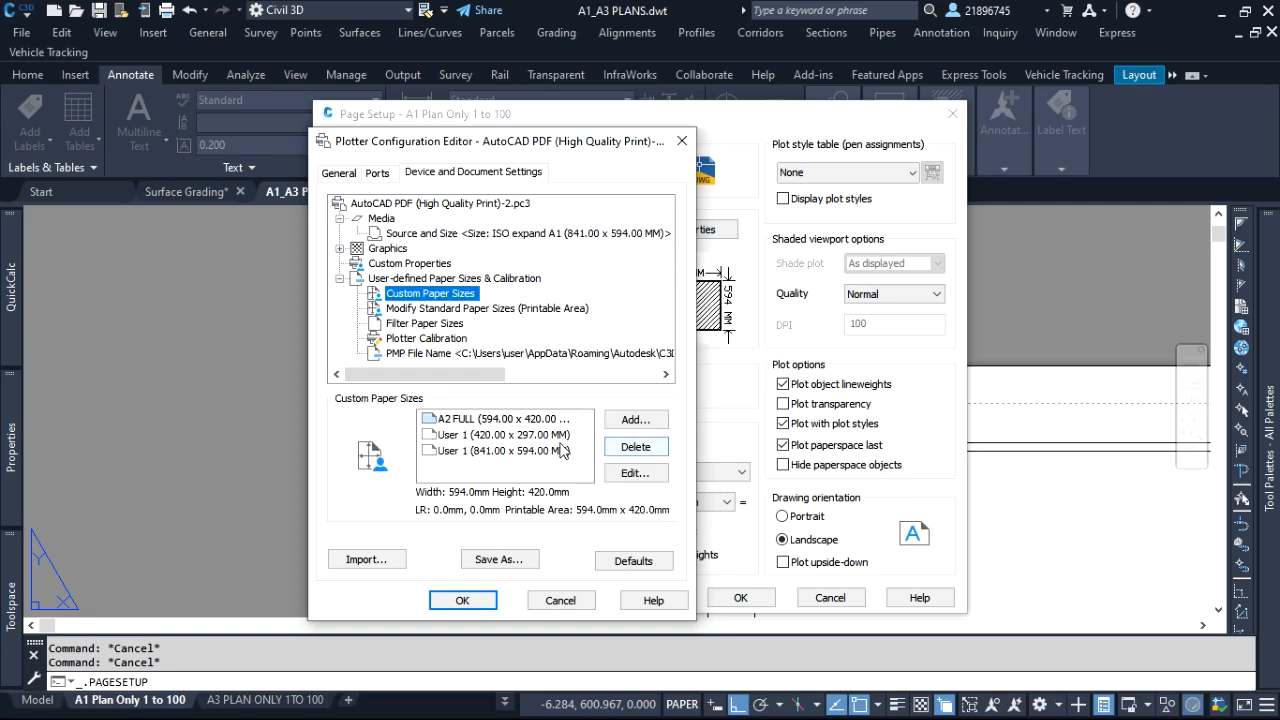
click(504, 451)
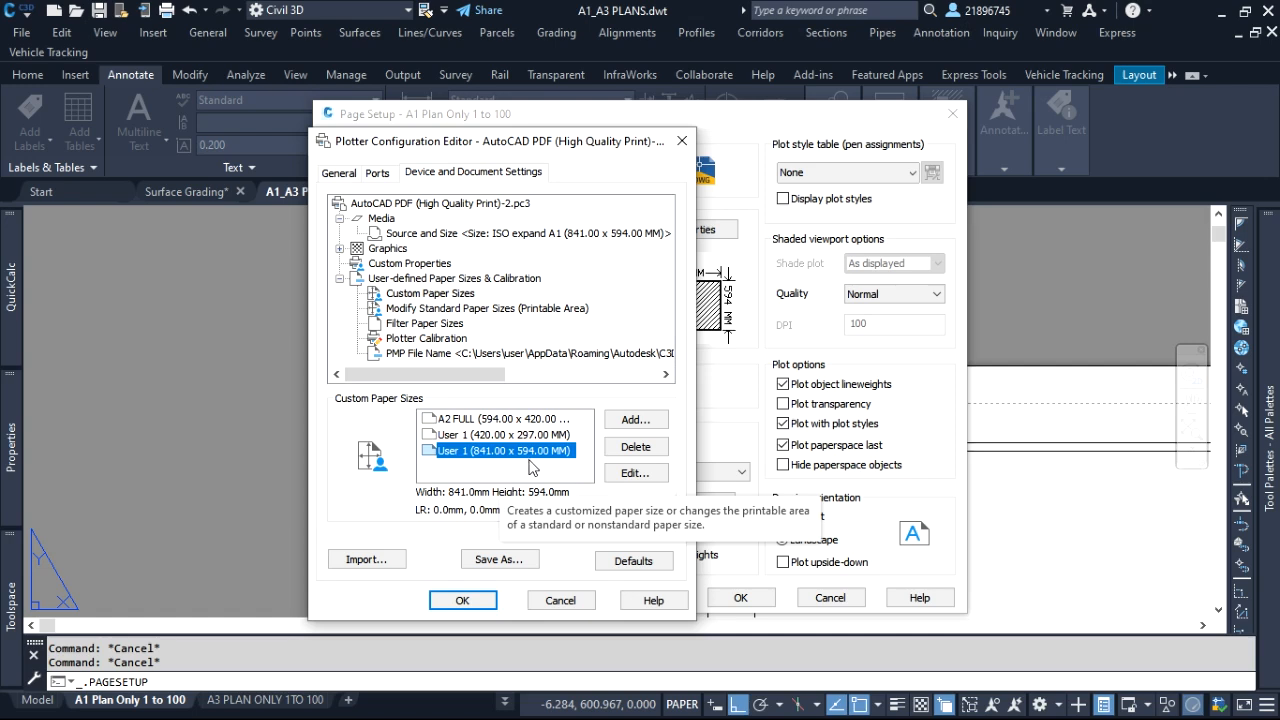
click(462, 601)
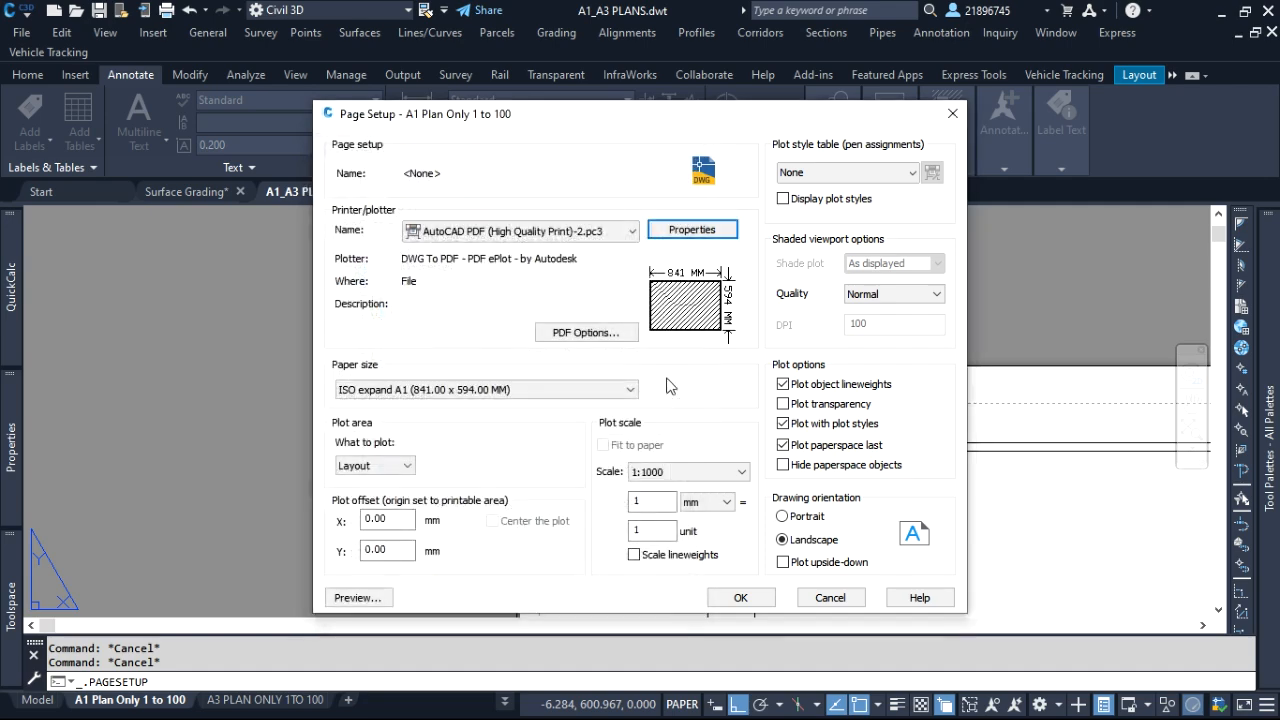
Set the page setup's paper size to User 1 (841.00 x 594.00 MM)
click(566, 392)
drag(634, 250, 628, 330)
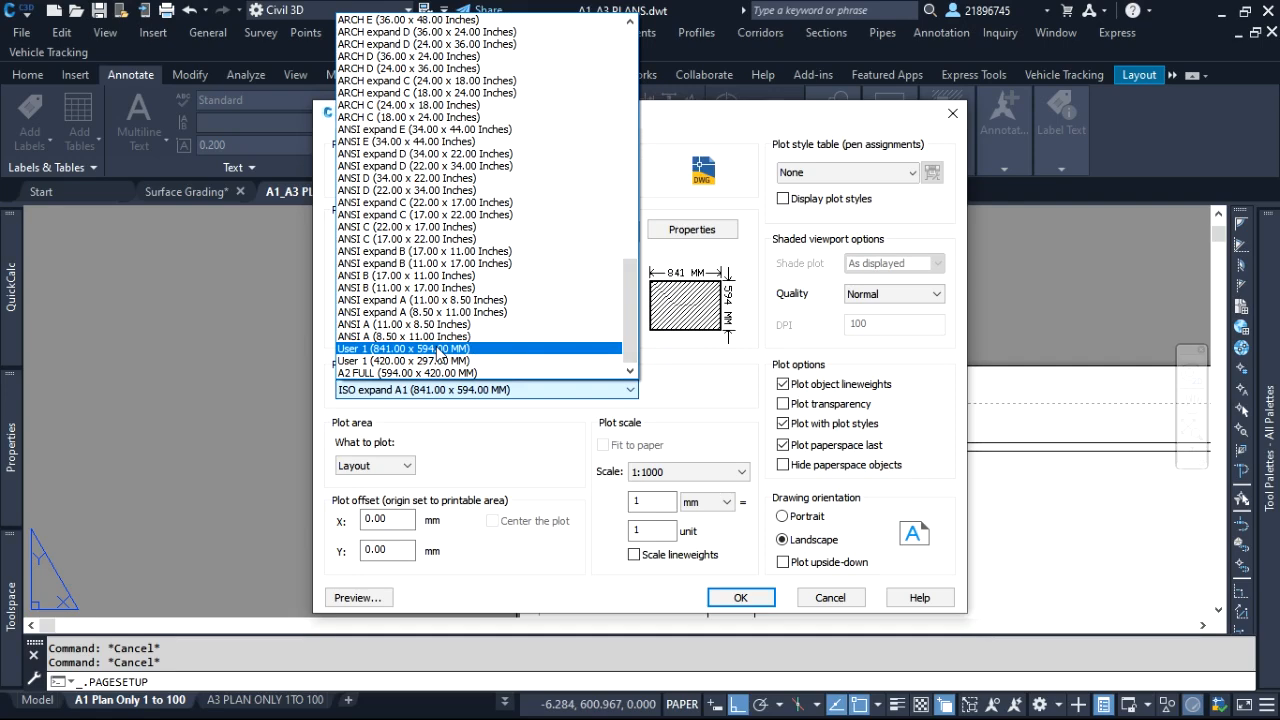
click(437, 349)
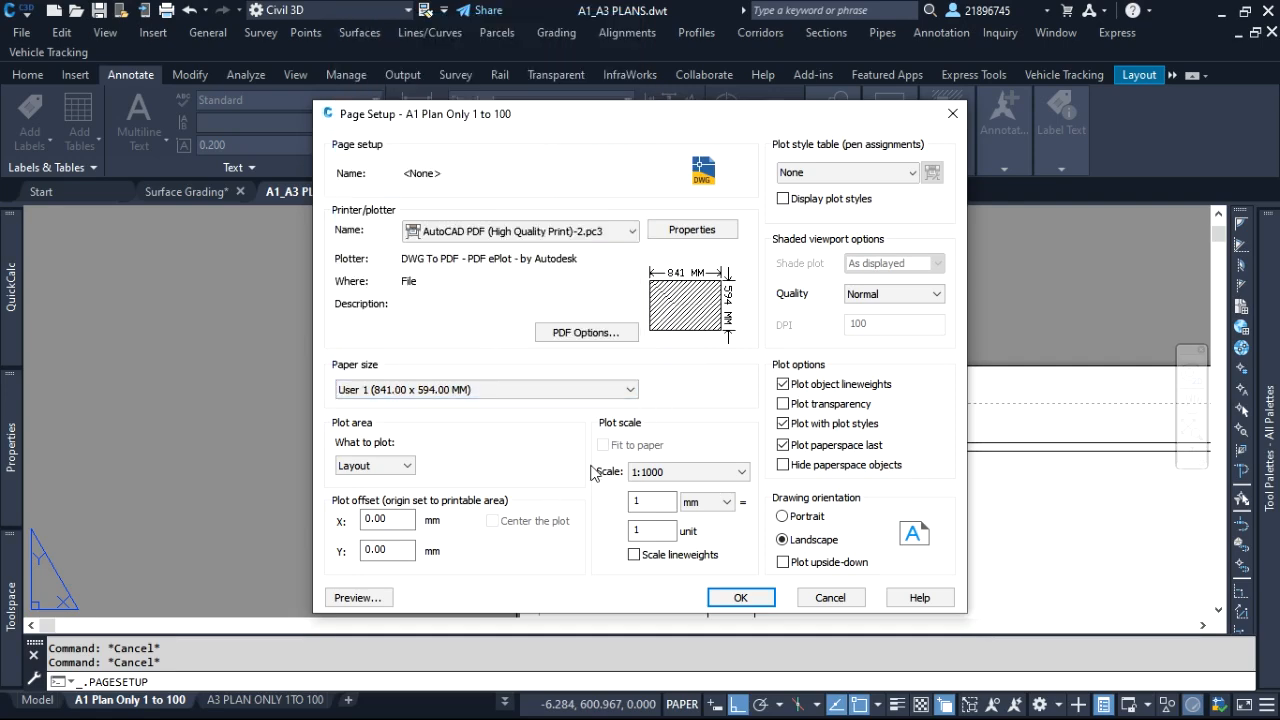
Set the plot area to a window spanning the sheet border's upper-left to lower-right outer corners
click(408, 467)
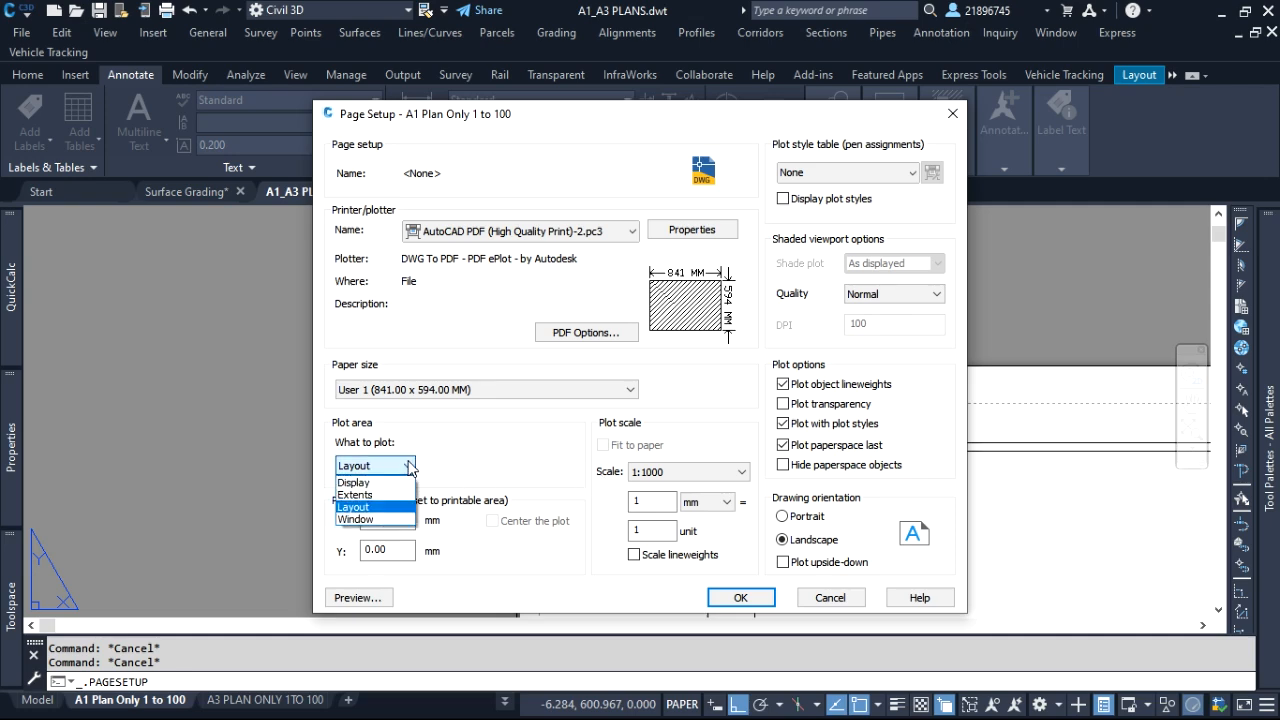
click(385, 520)
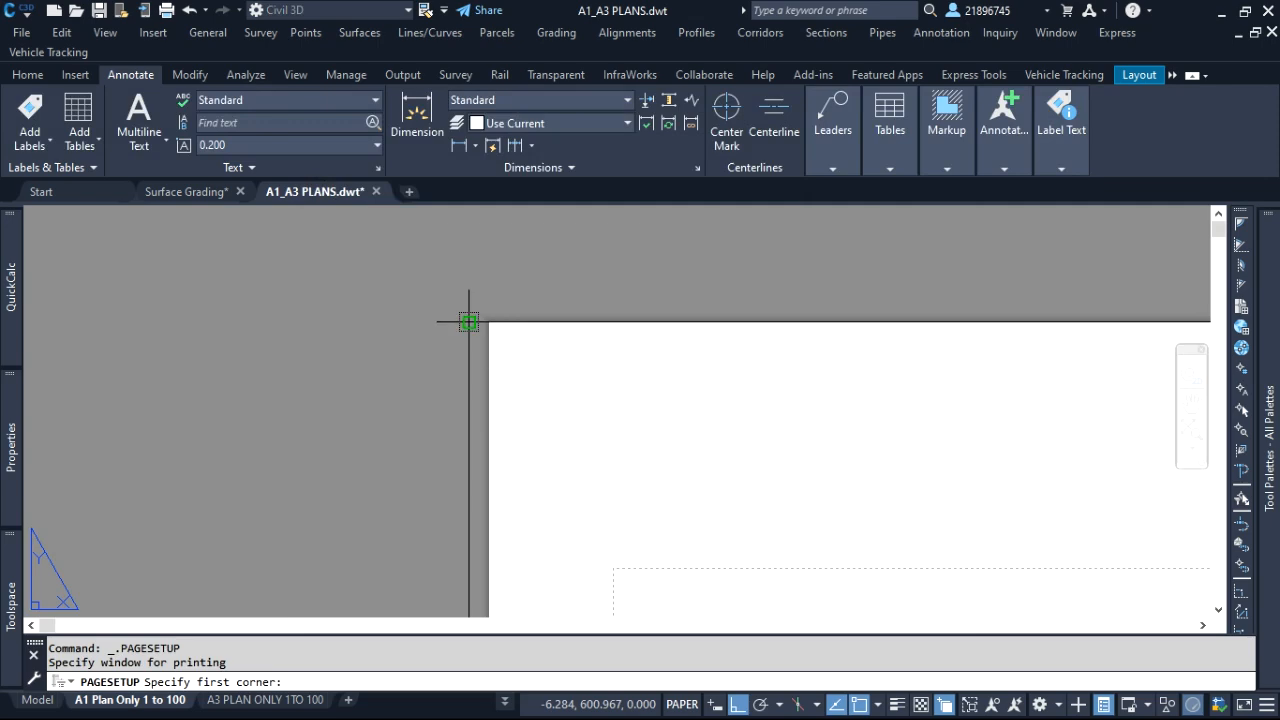
click(469, 321)
scroll(469, 321, down, 6)
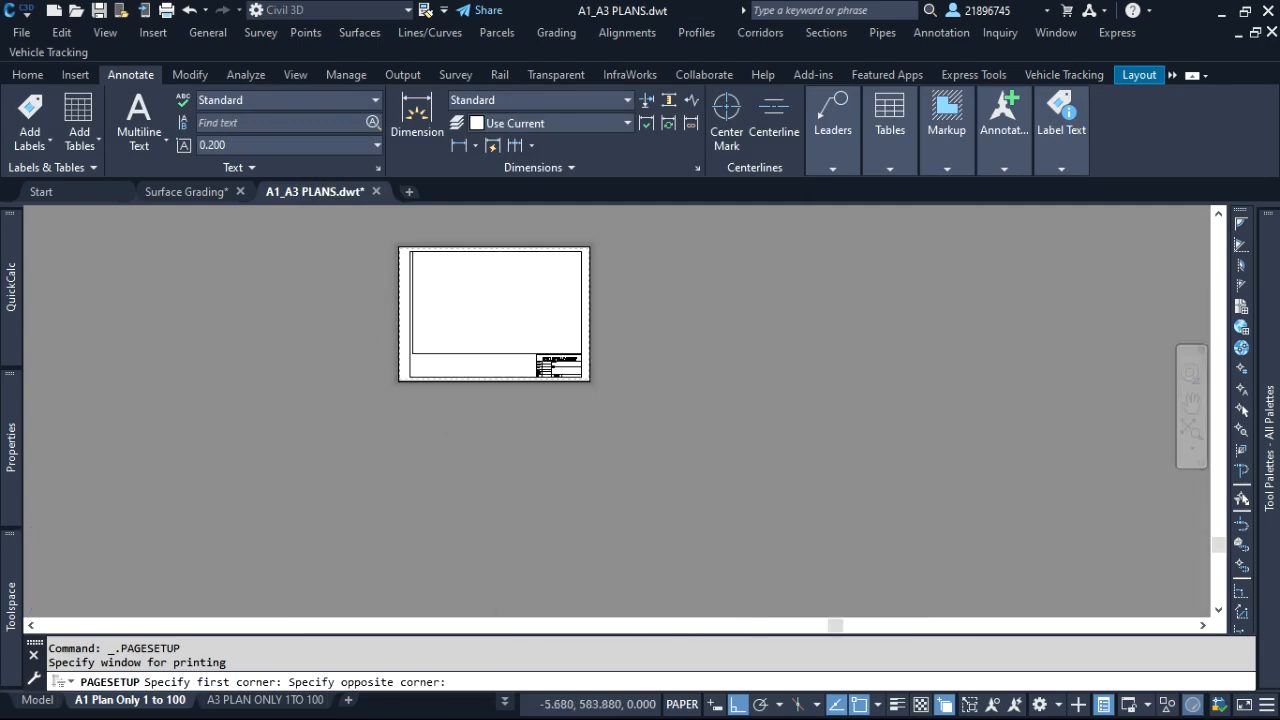
scroll(585, 377, up, 8)
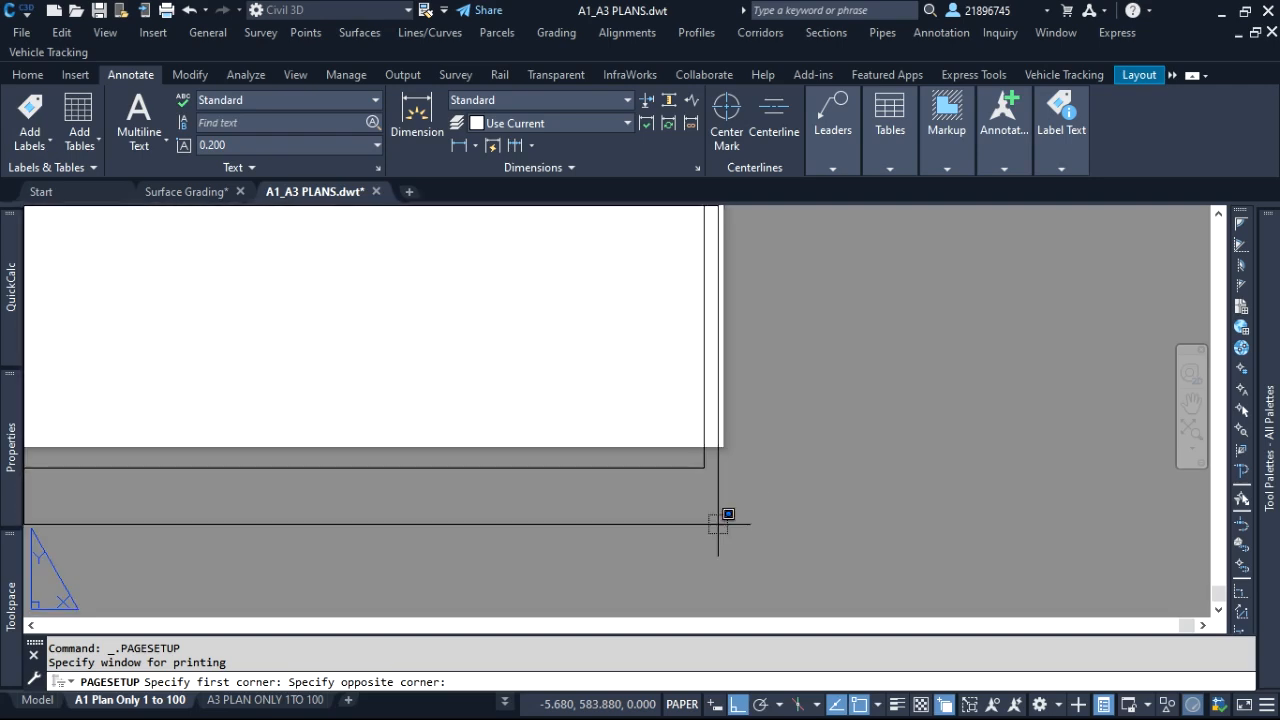
click(704, 465)
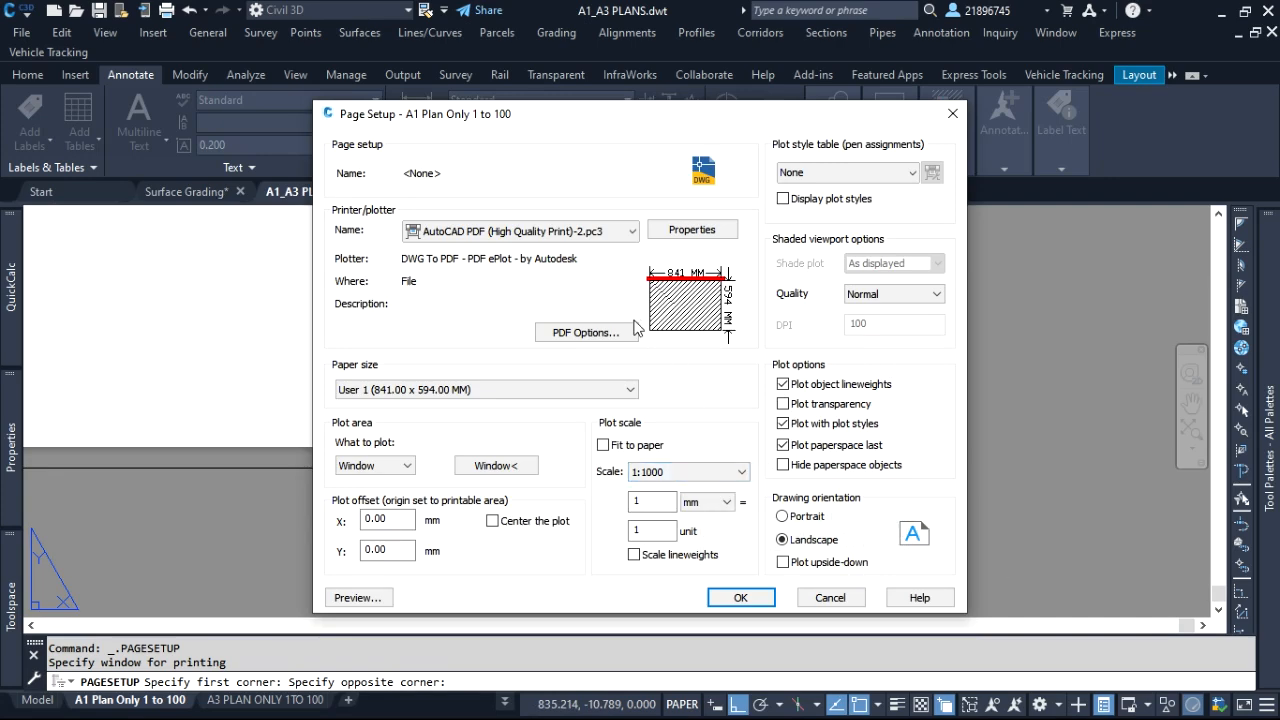
Set the plot scale to fit to paper, accept the page setup and close the Page Setup Manager
click(603, 444)
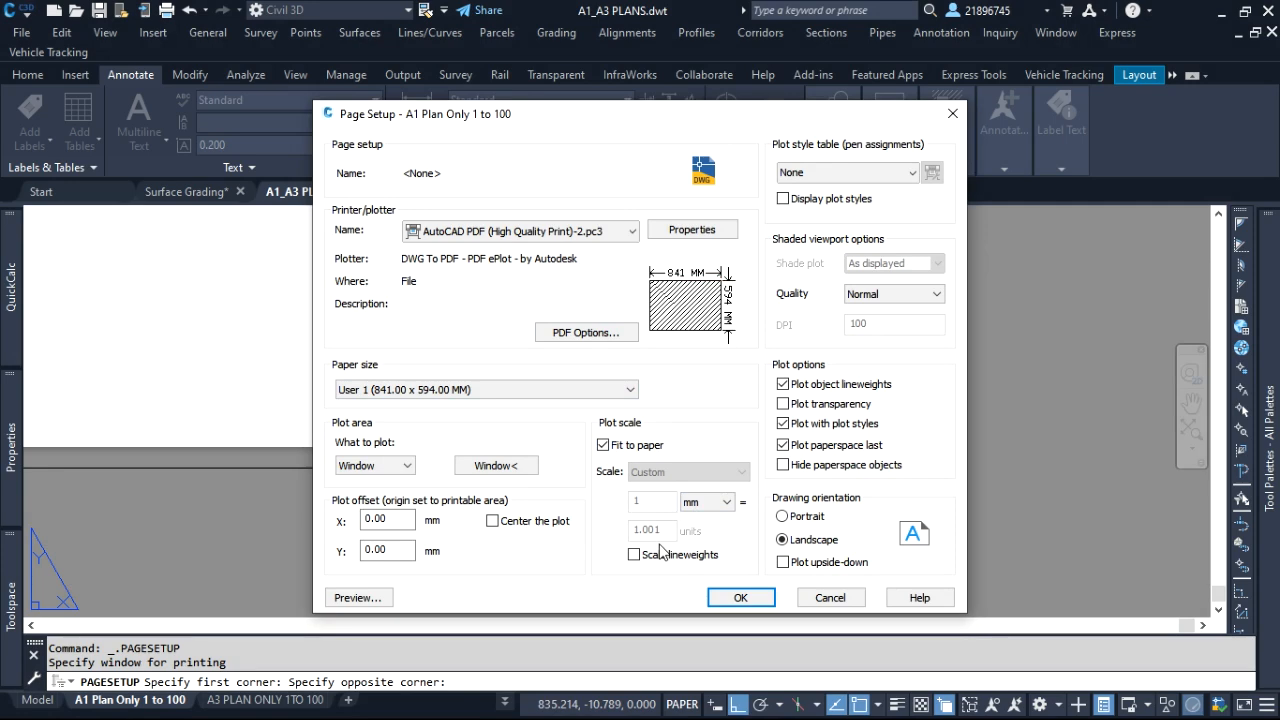
click(741, 598)
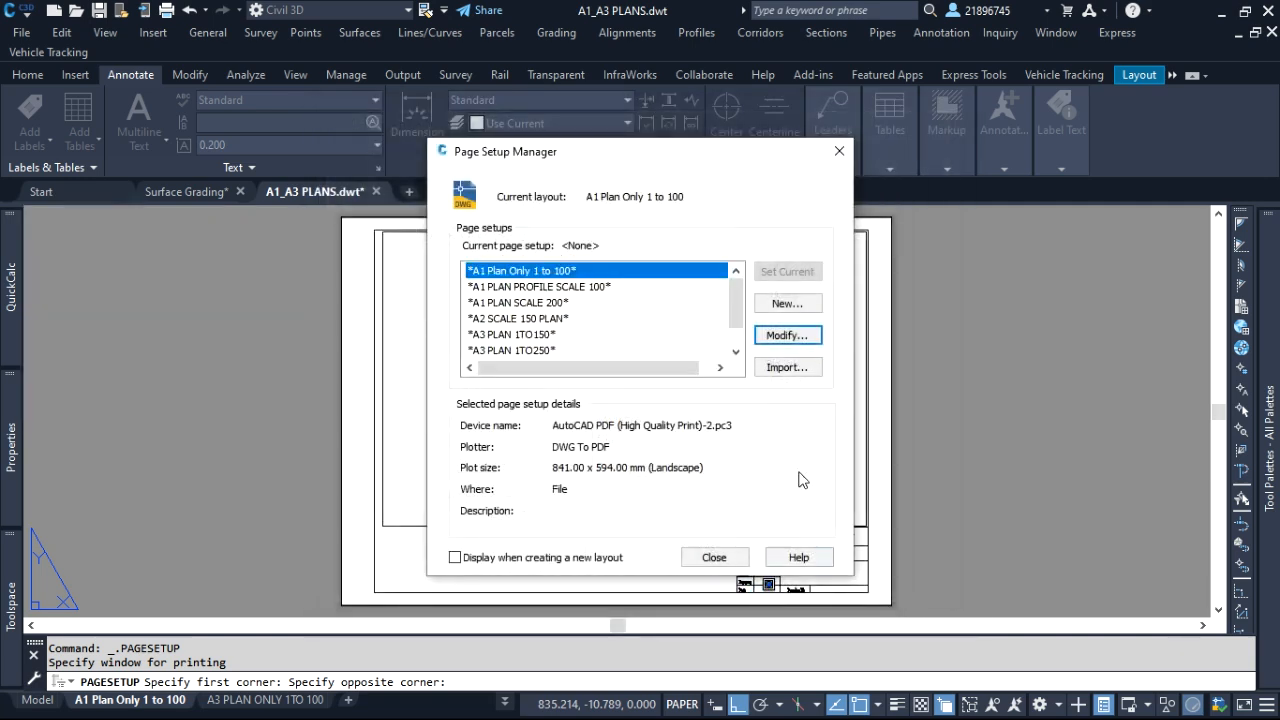
click(735, 556)
Examine the sheet border against the paper edges and check the viewport's scale and display lock properties
scroll(886, 577, up, 8)
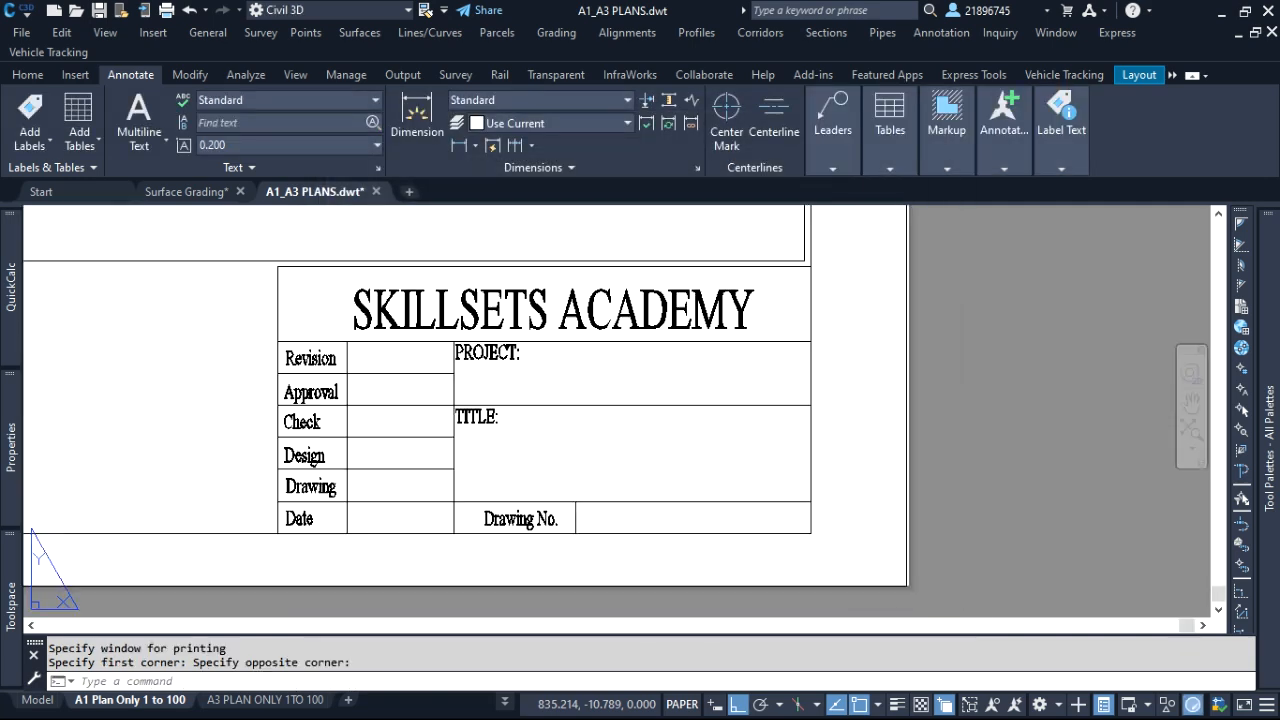
scroll(904, 513, down, 12)
scroll(566, 271, up, 5)
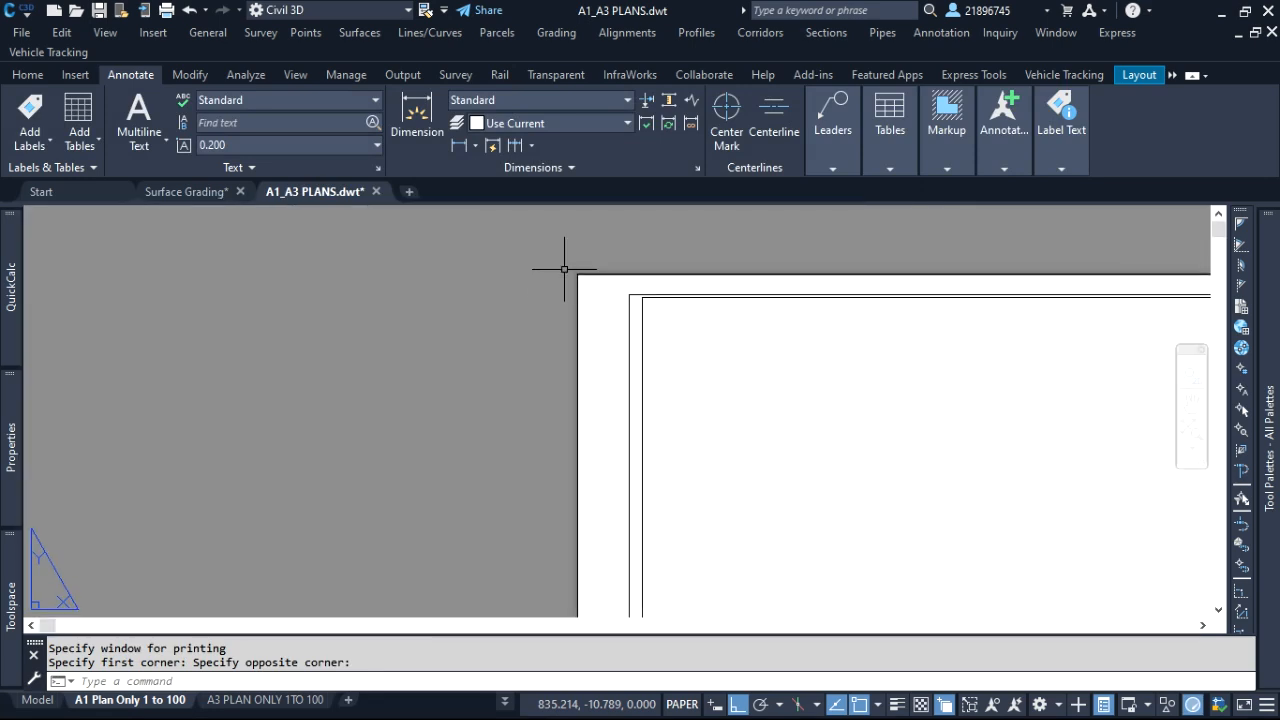
scroll(412, 297, down, 6)
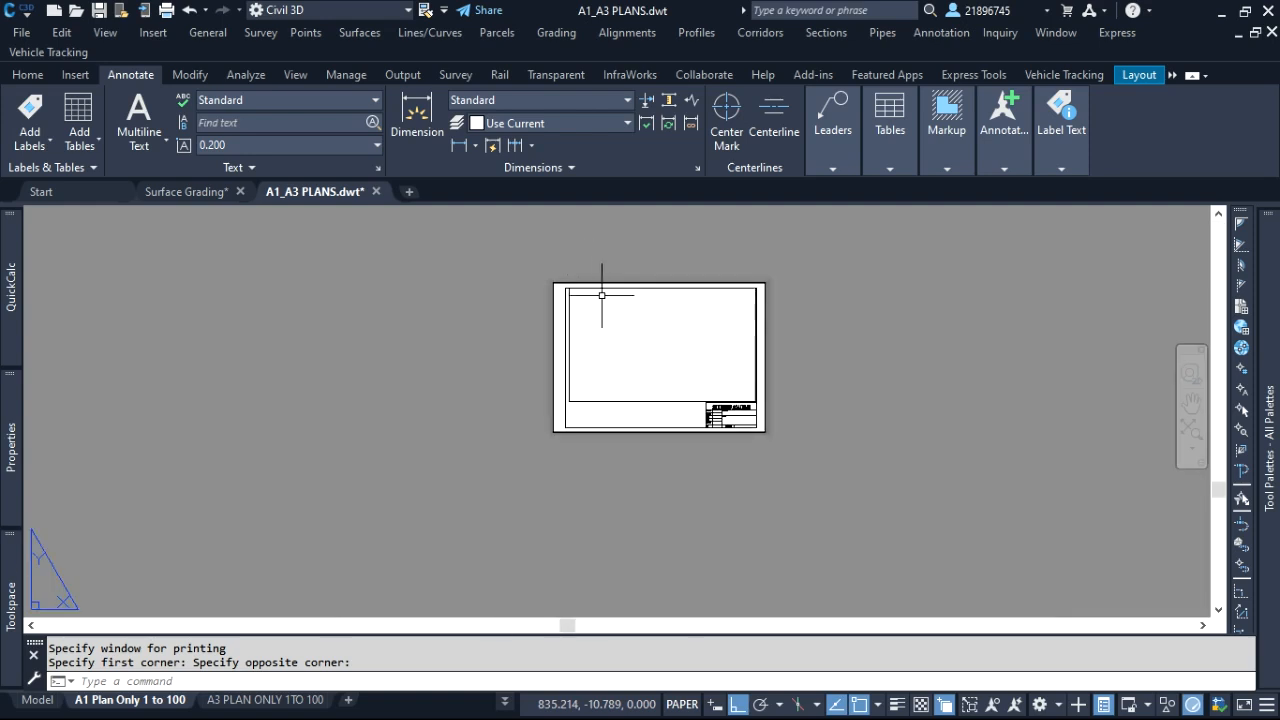
scroll(642, 443, up, 3)
click(642, 443)
click(614, 391)
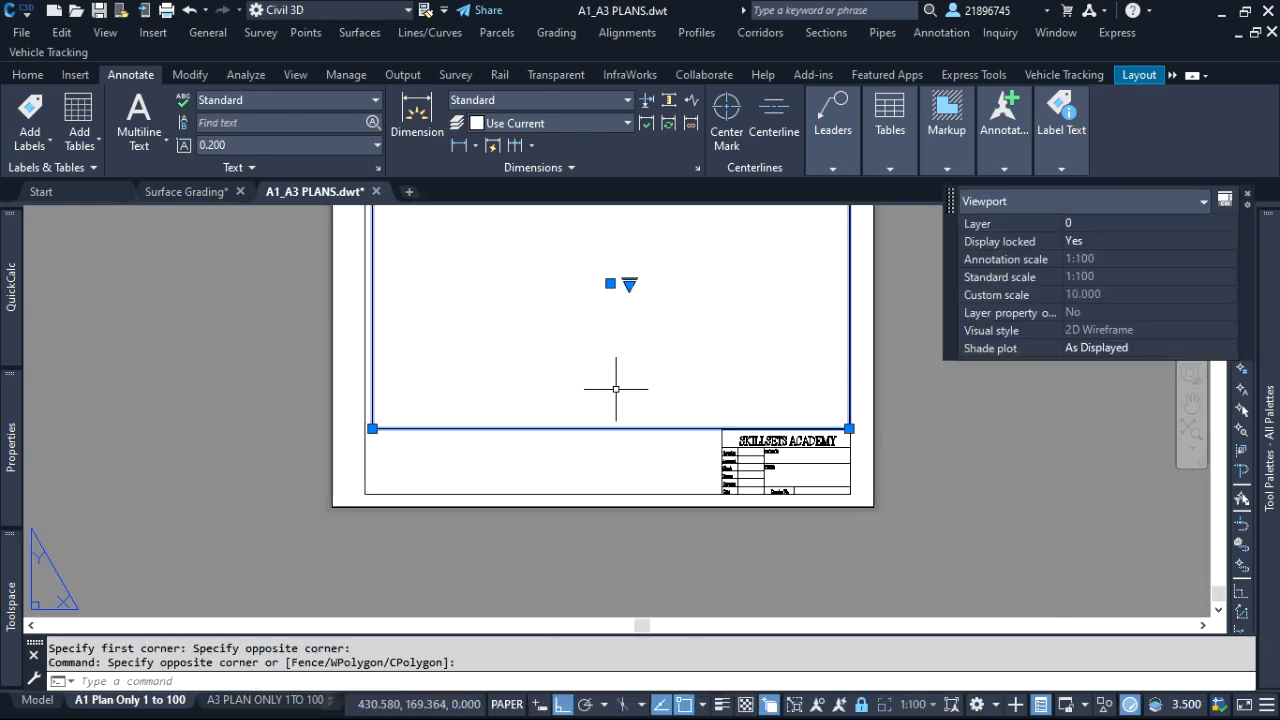
key(Escape)
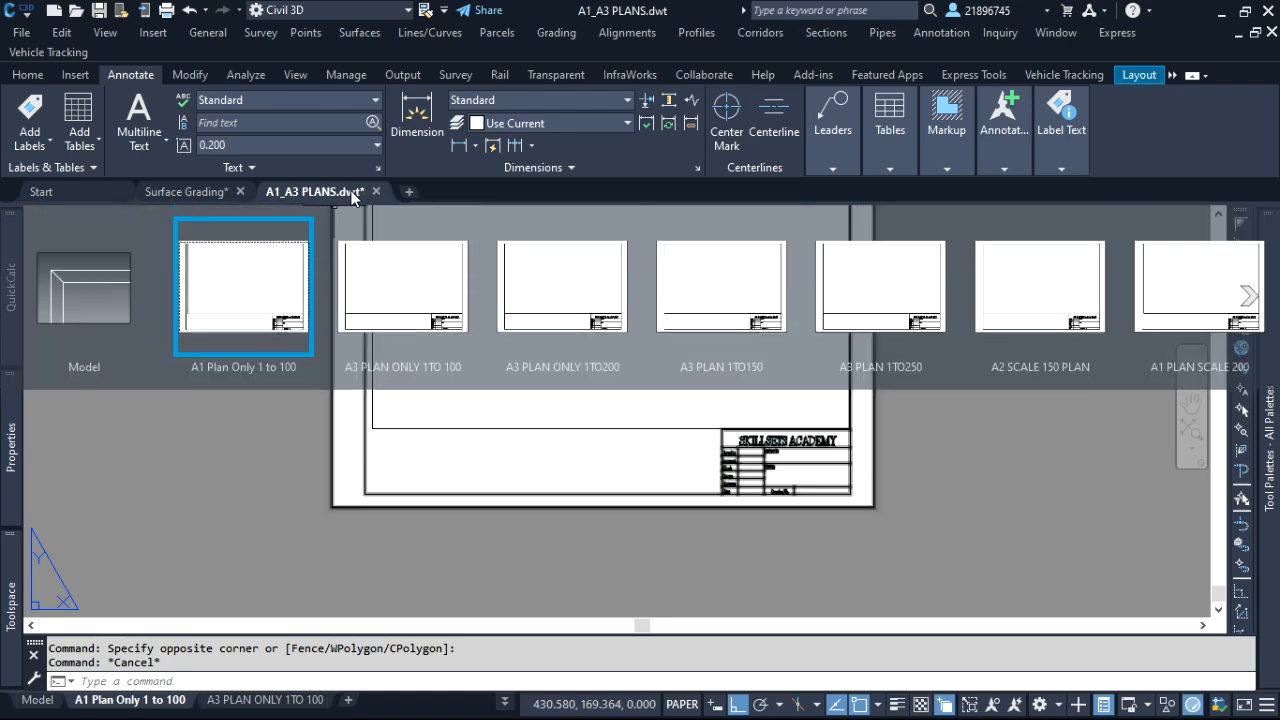
Open the A1_A3 PLANS template's file location to check the Plan Production folder, close it and return to the template drawing
click(272, 413)
click(213, 352)
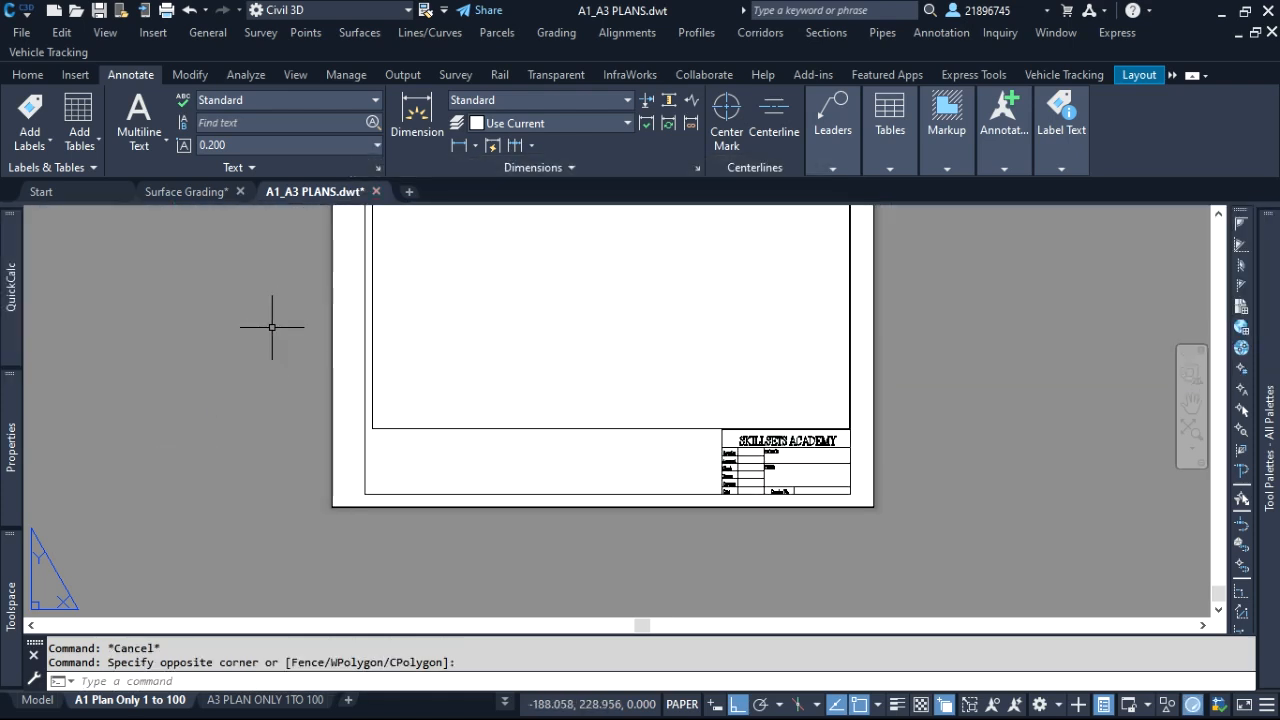
right_click(344, 197)
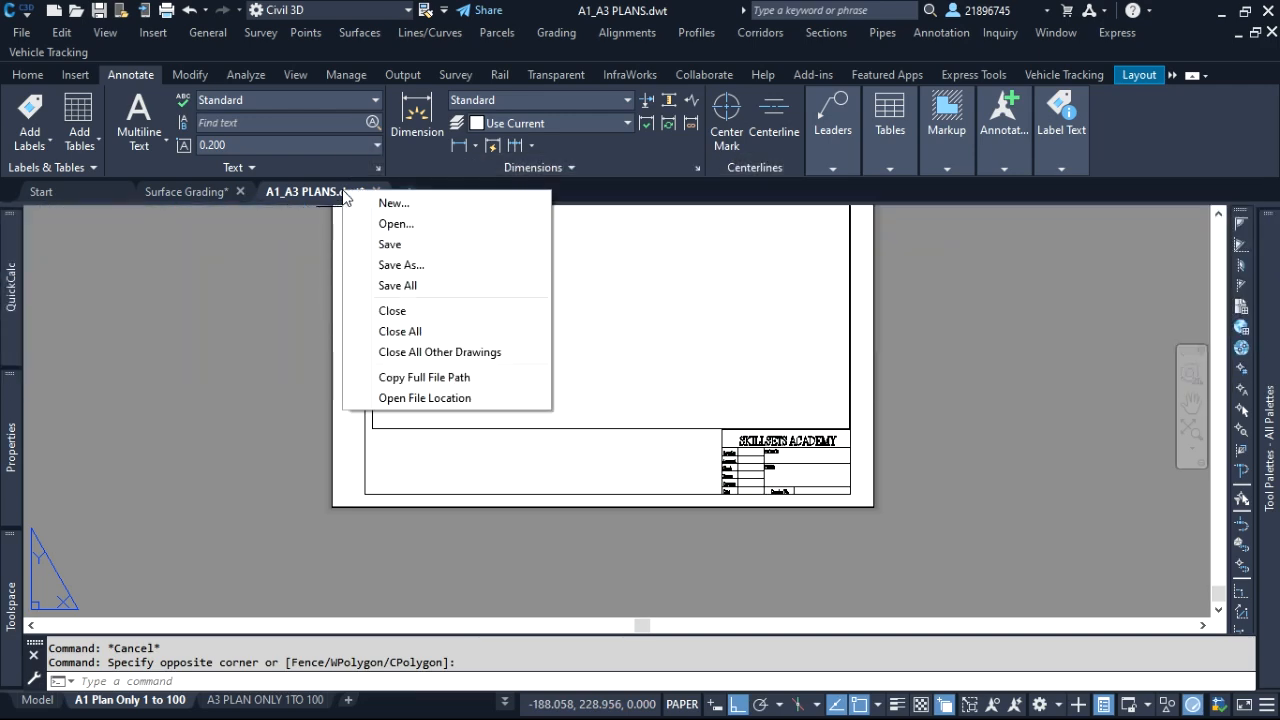
click(416, 405)
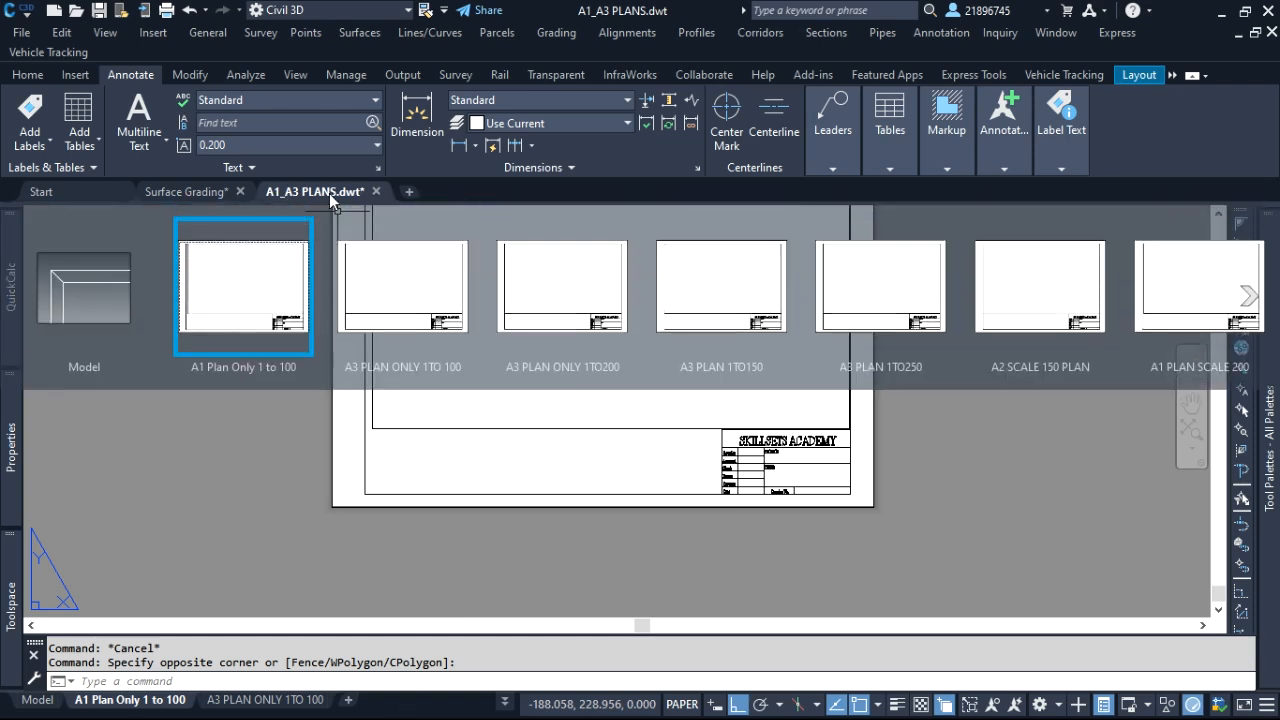
right_click(329, 194)
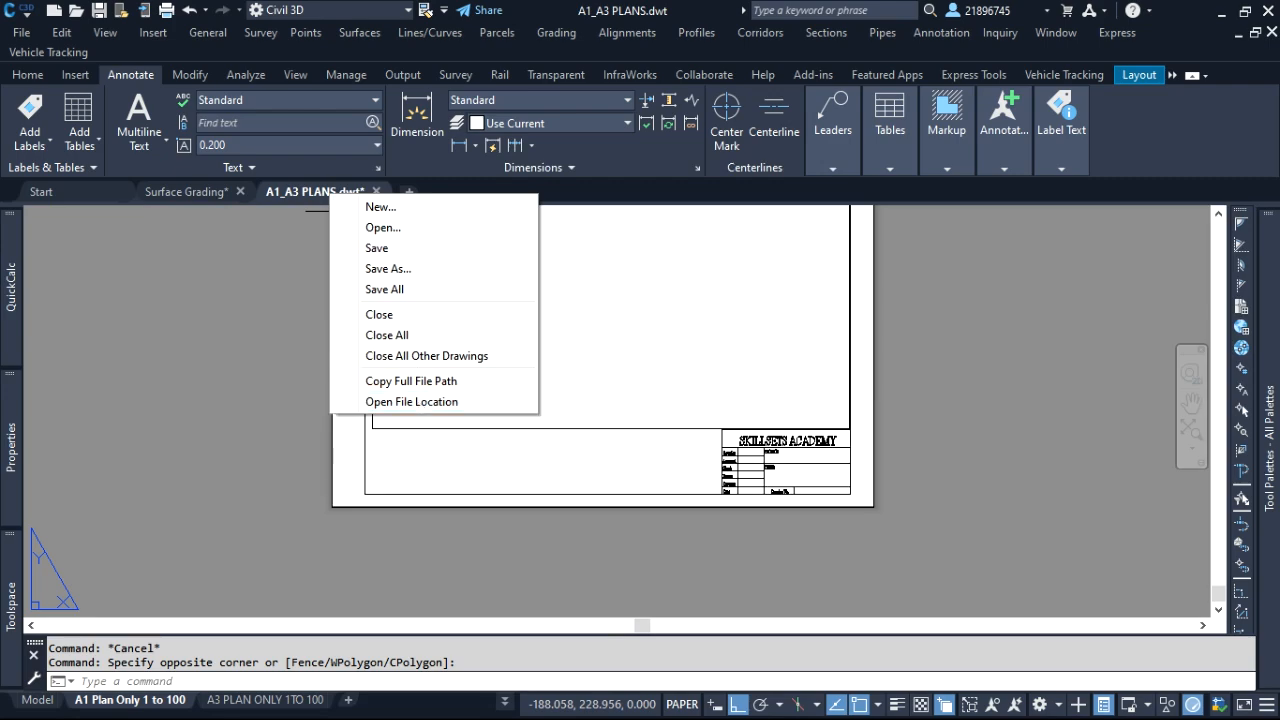
click(420, 402)
click(1218, 14)
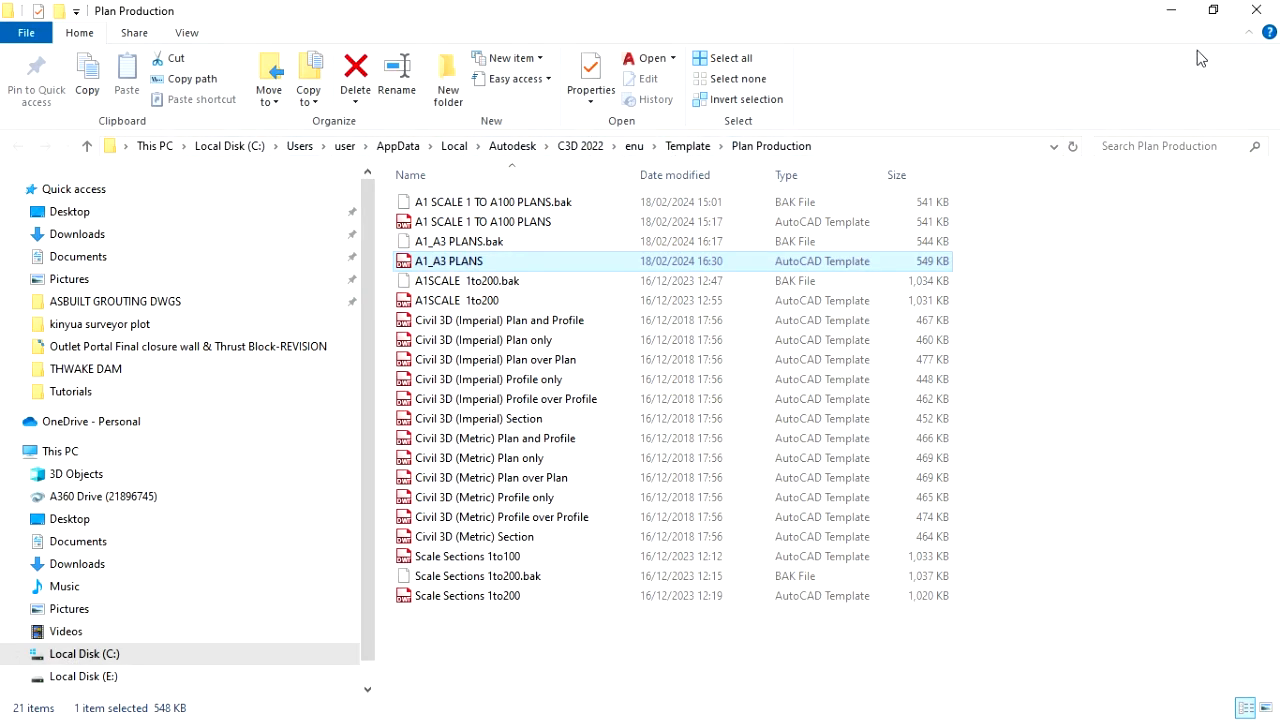
click(1264, 10)
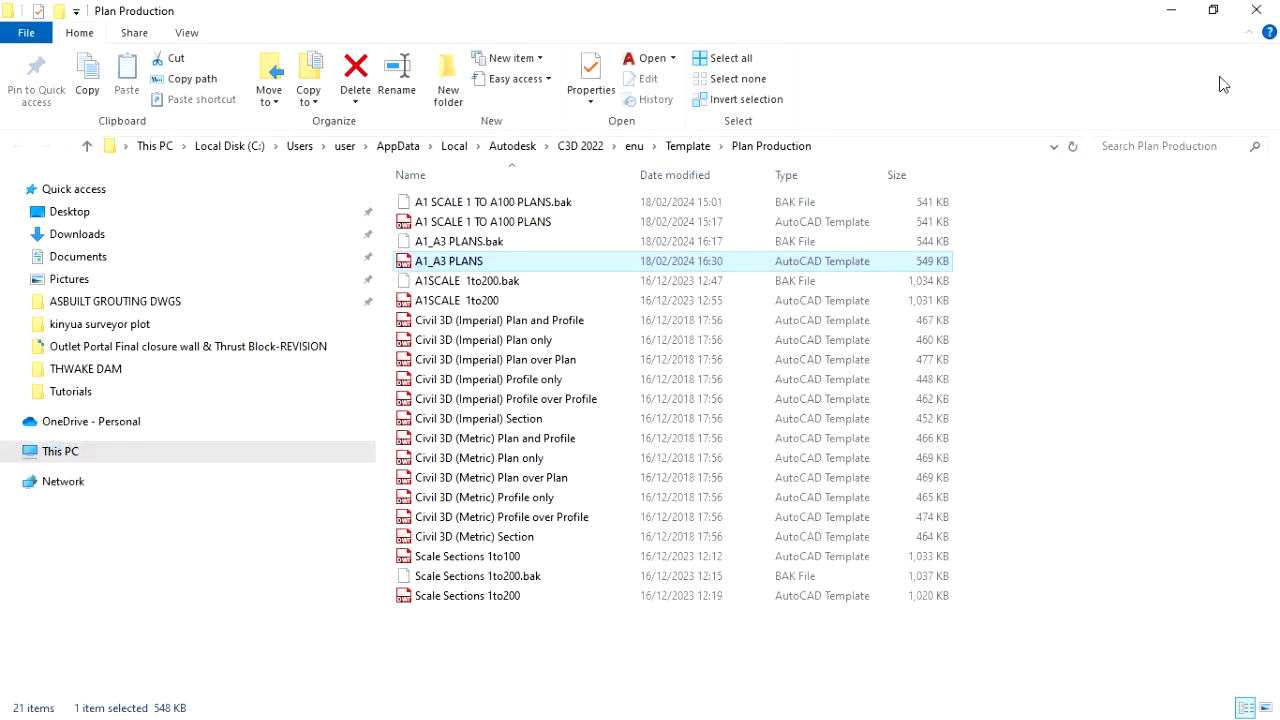
click(1256, 10)
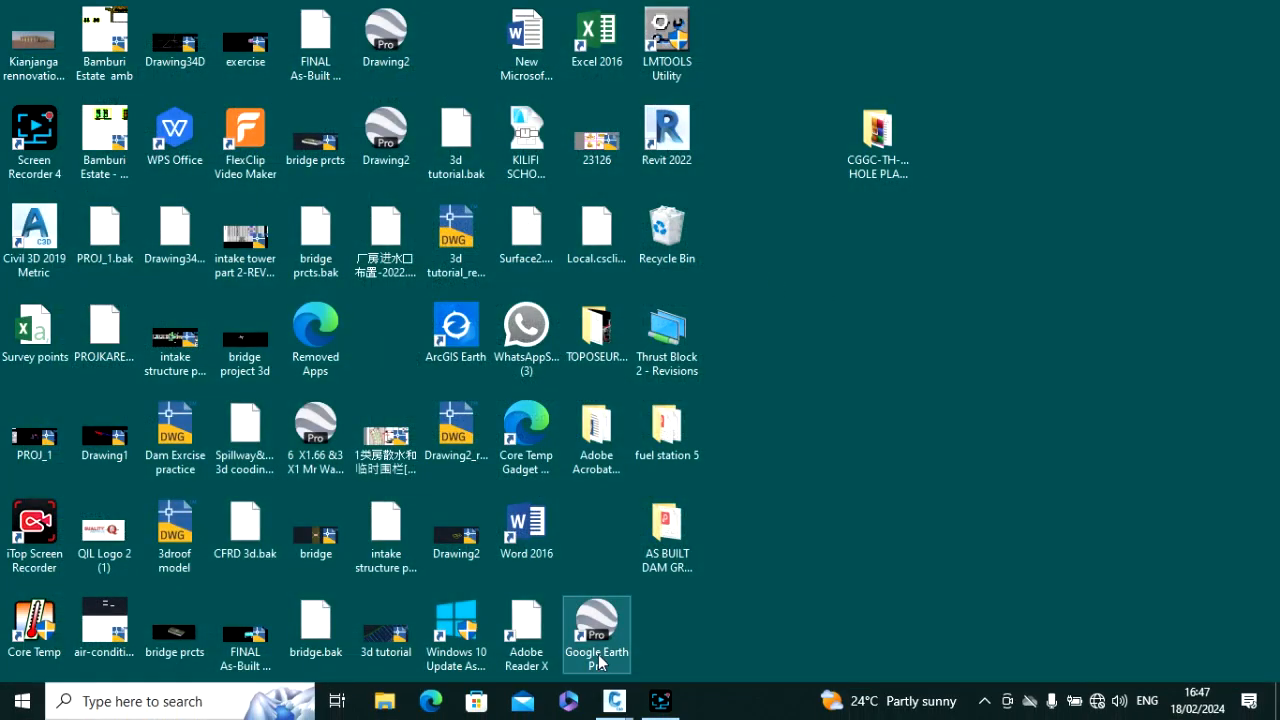
mouse_move(614, 700)
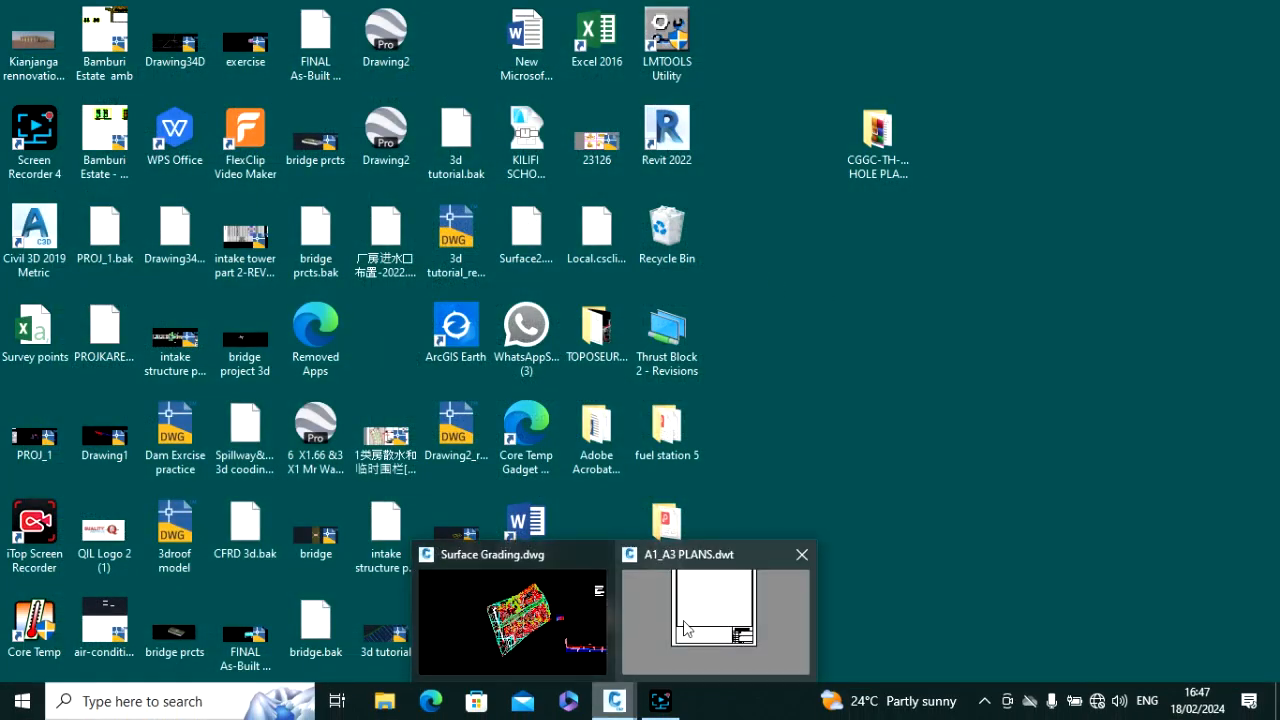
click(684, 627)
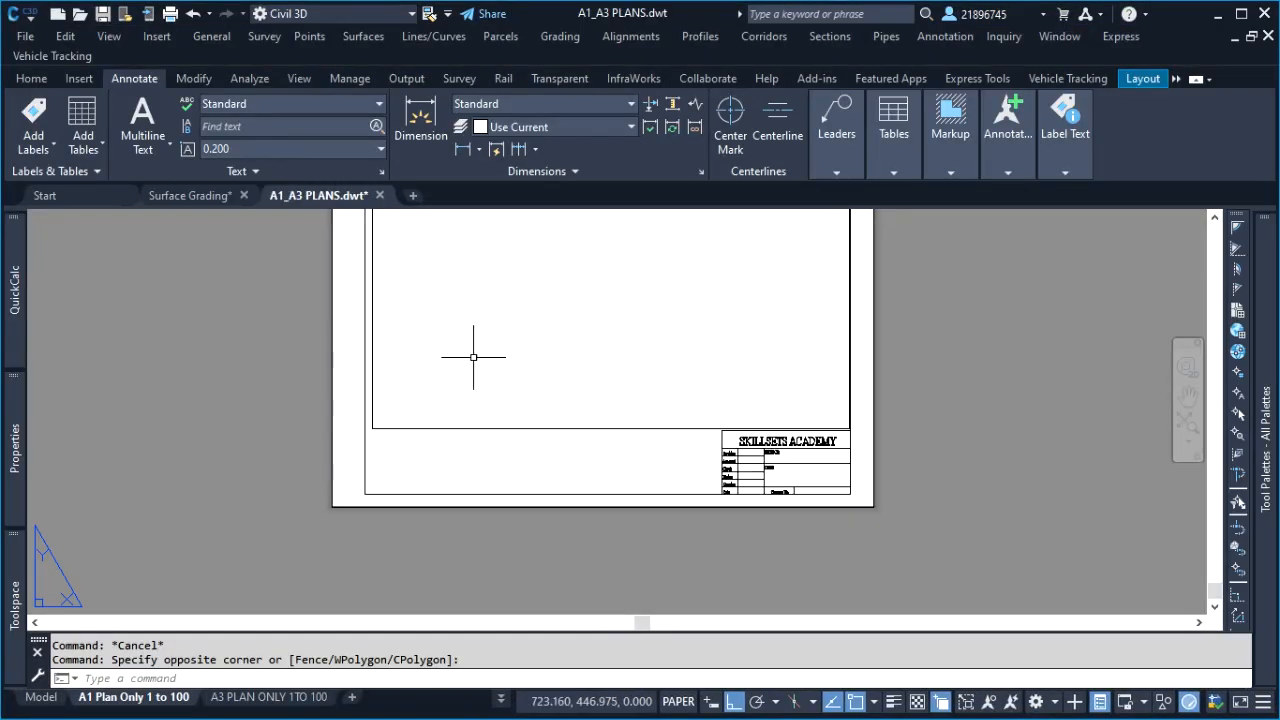
Save the A1_A3 PLANS template and close it, returning to the Surface Grading drawing
right_click(354, 199)
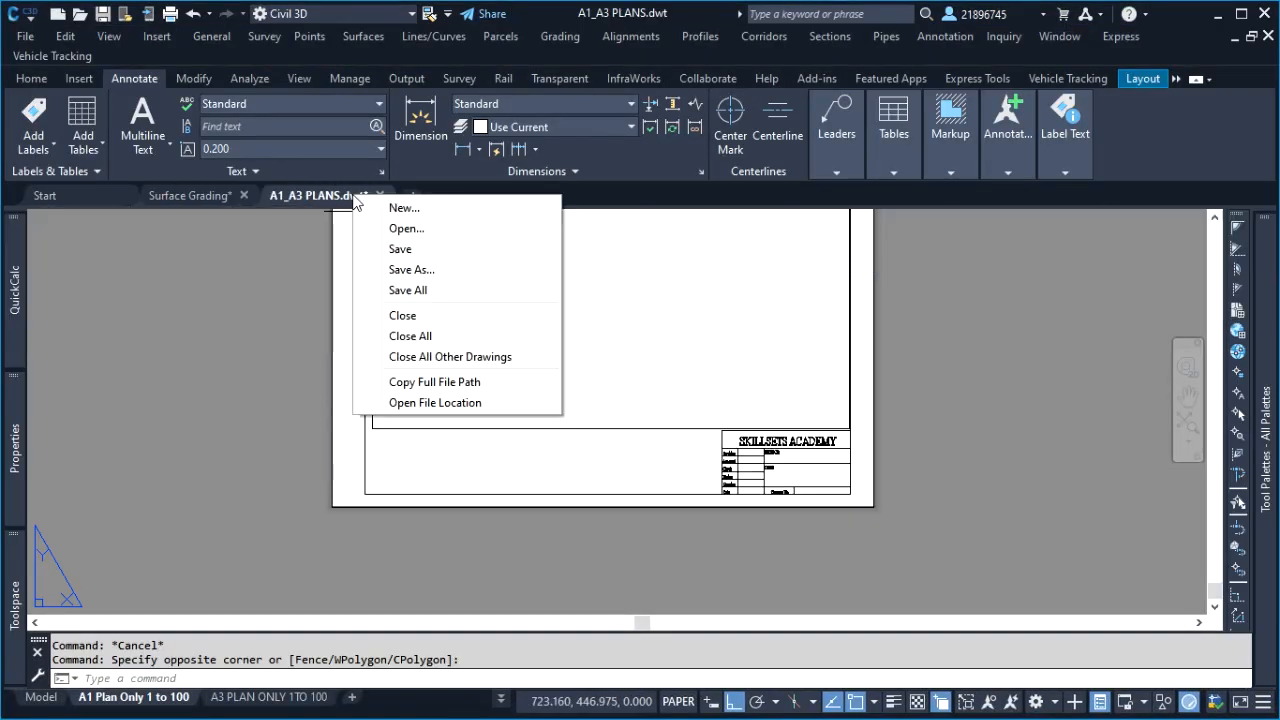
click(400, 250)
right_click(316, 199)
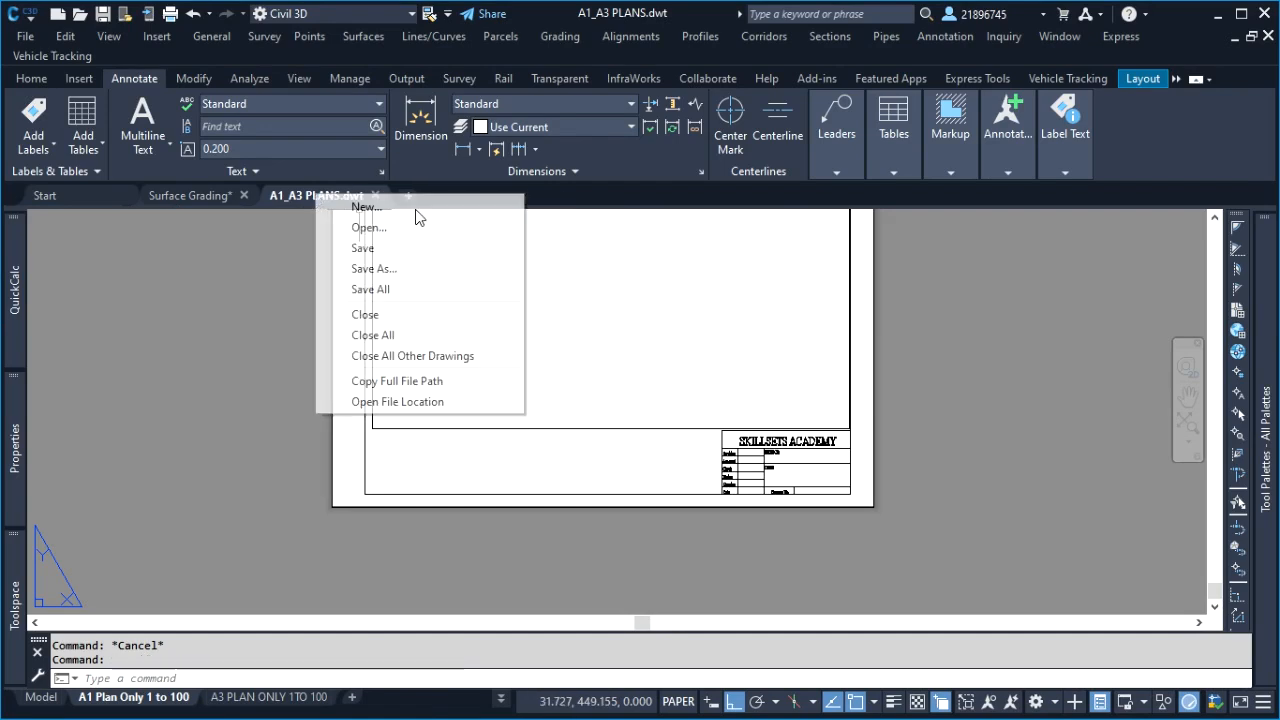
click(186, 271)
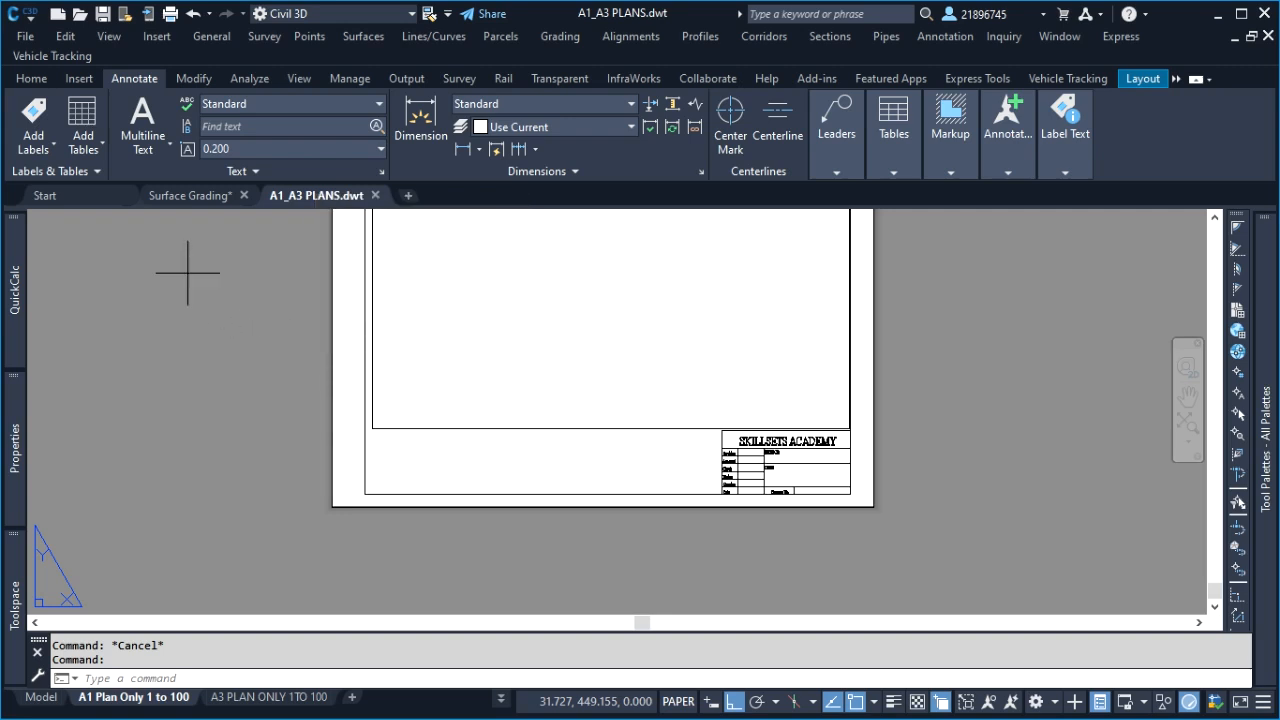
click(190, 266)
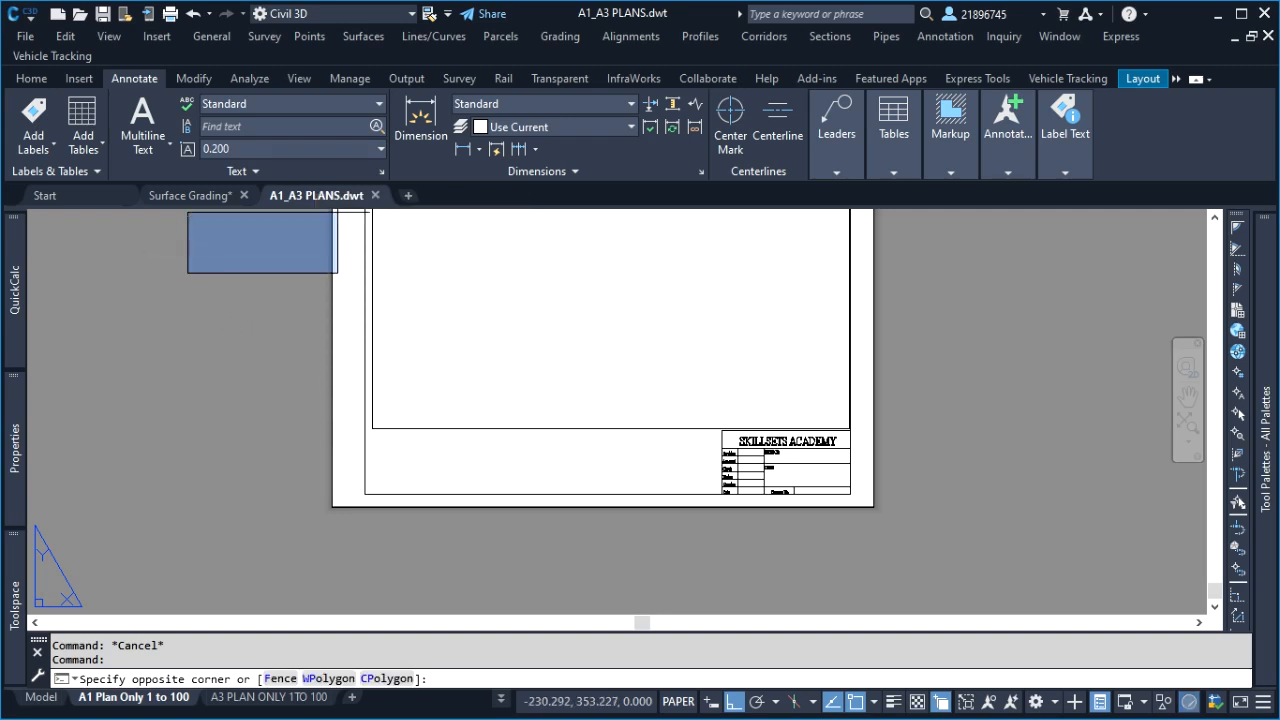
click(175, 265)
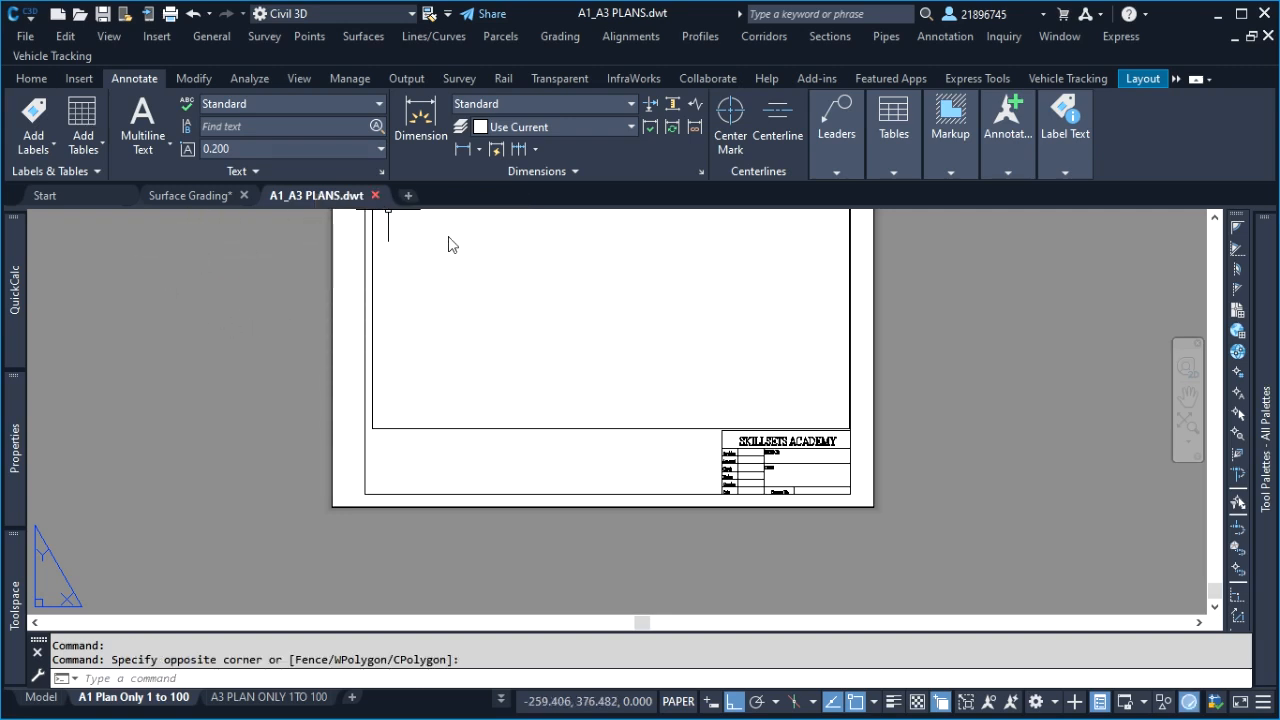
click(375, 195)
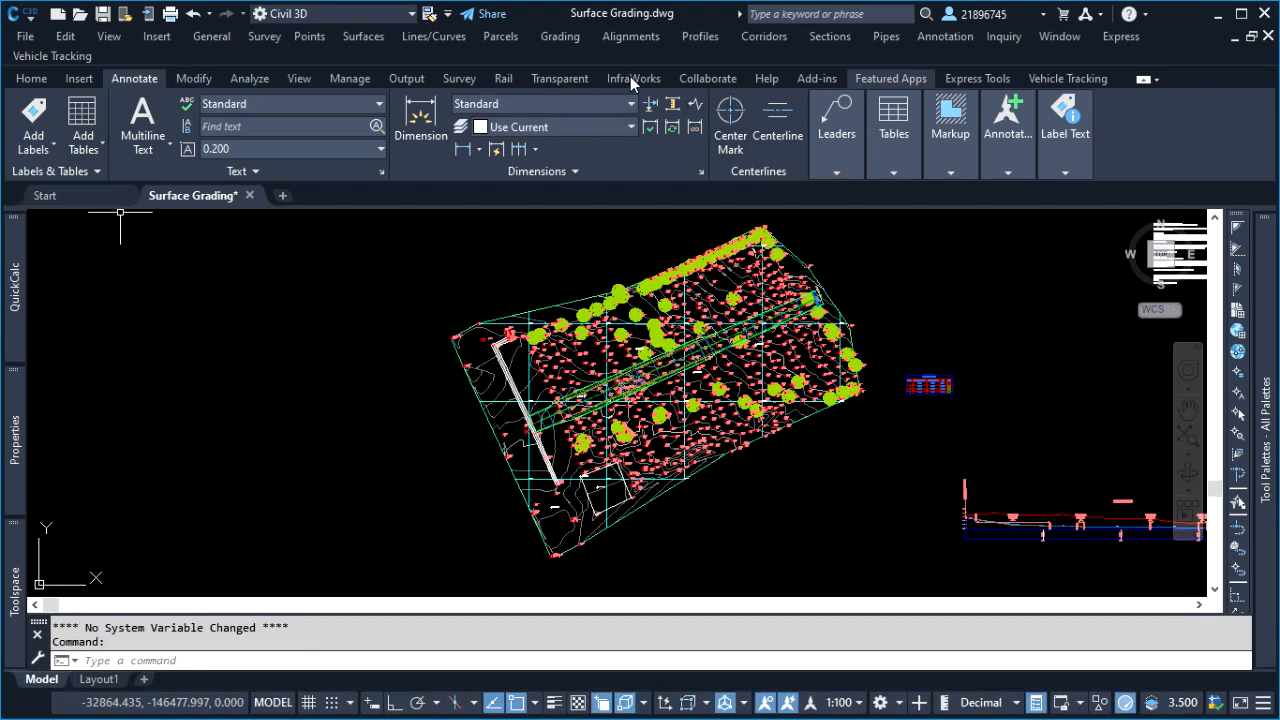
Start creating view frames and pick the Trench alignment in the drawing, keeping the automatic station range
click(408, 79)
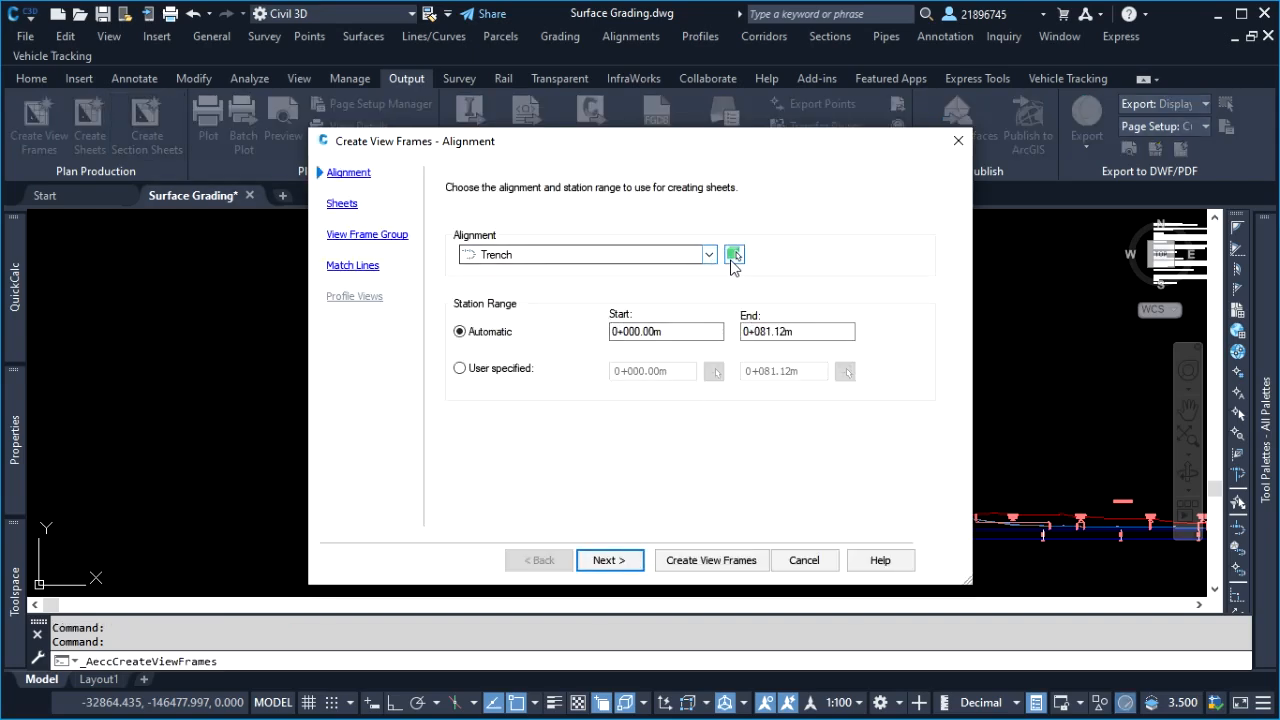
click(734, 257)
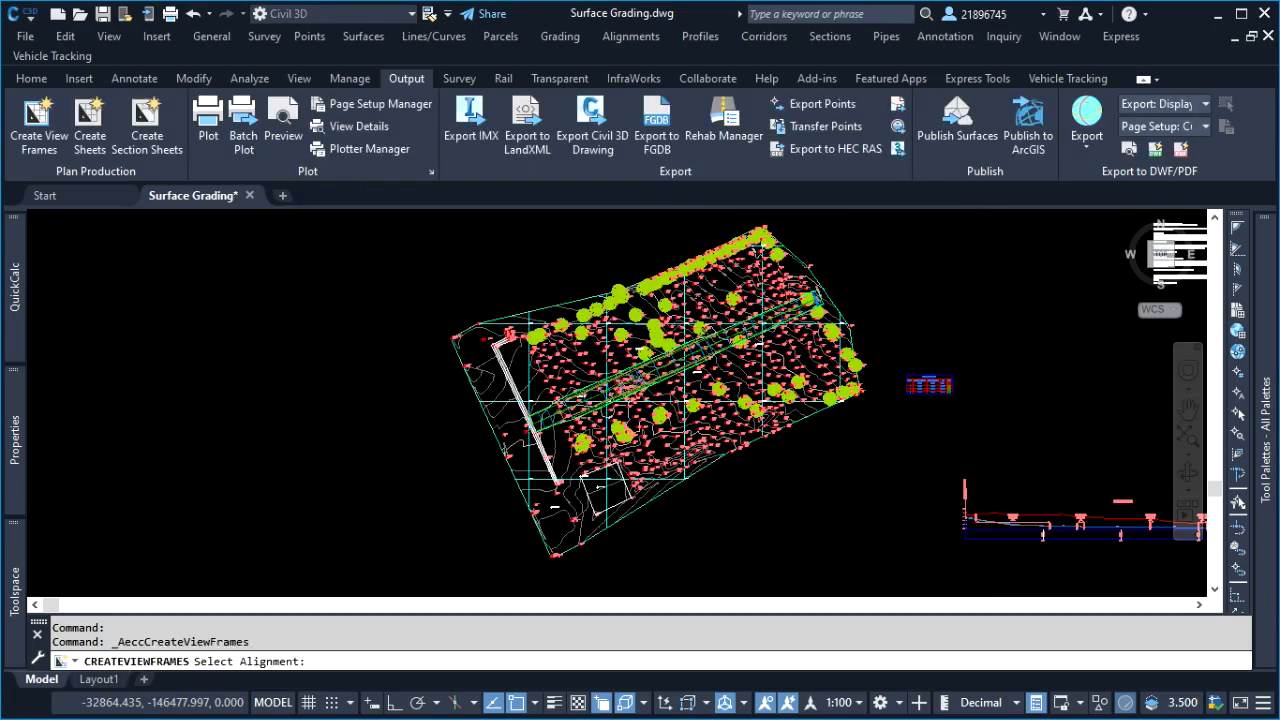
scroll(410, 395, up, 5)
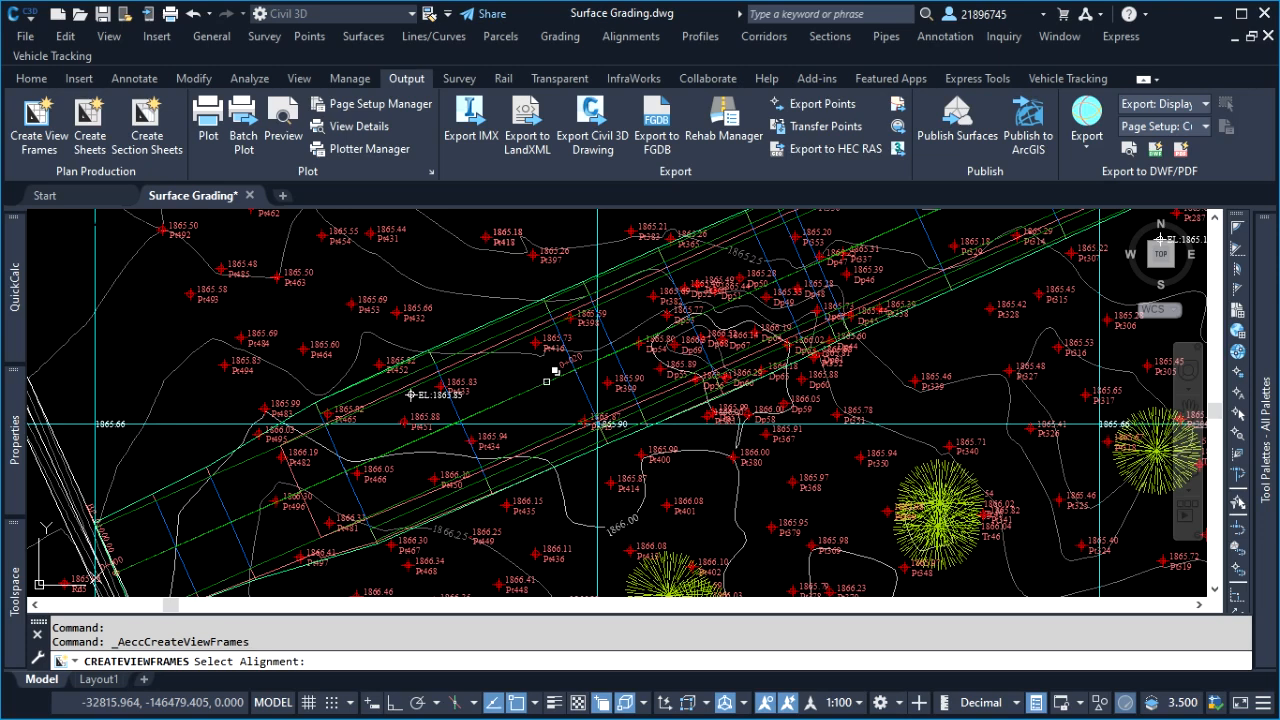
click(547, 382)
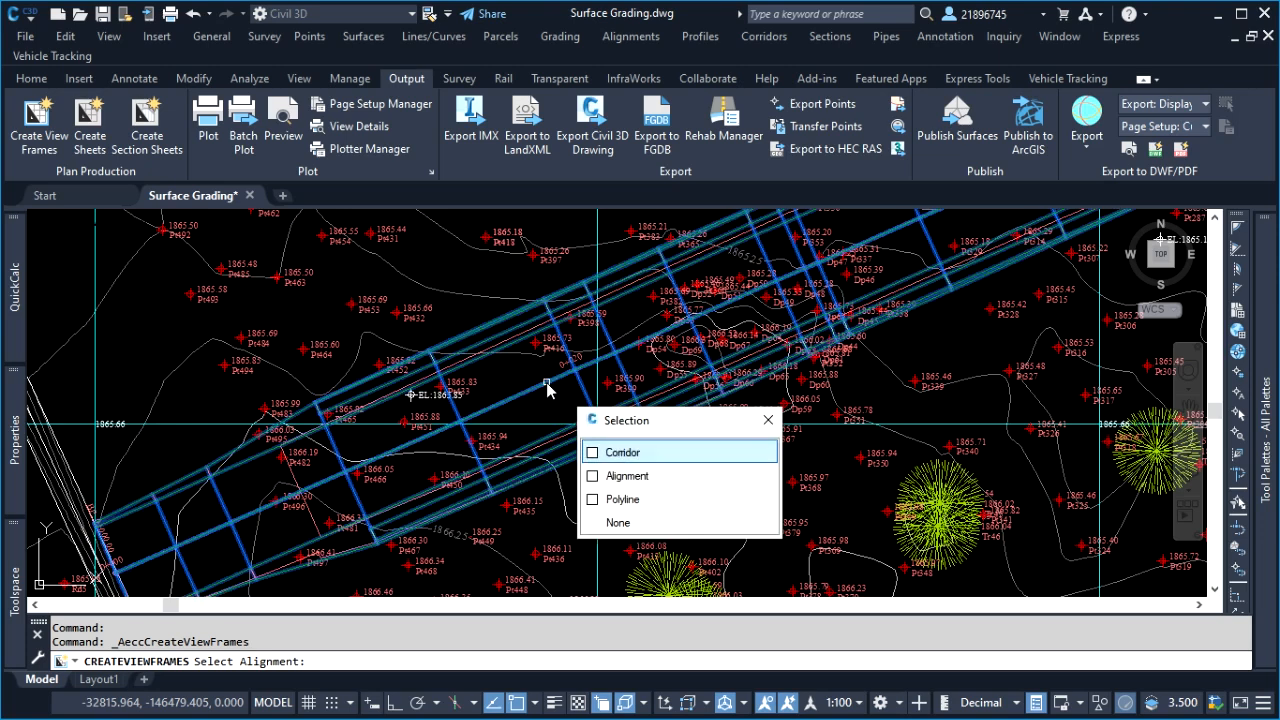
click(720, 478)
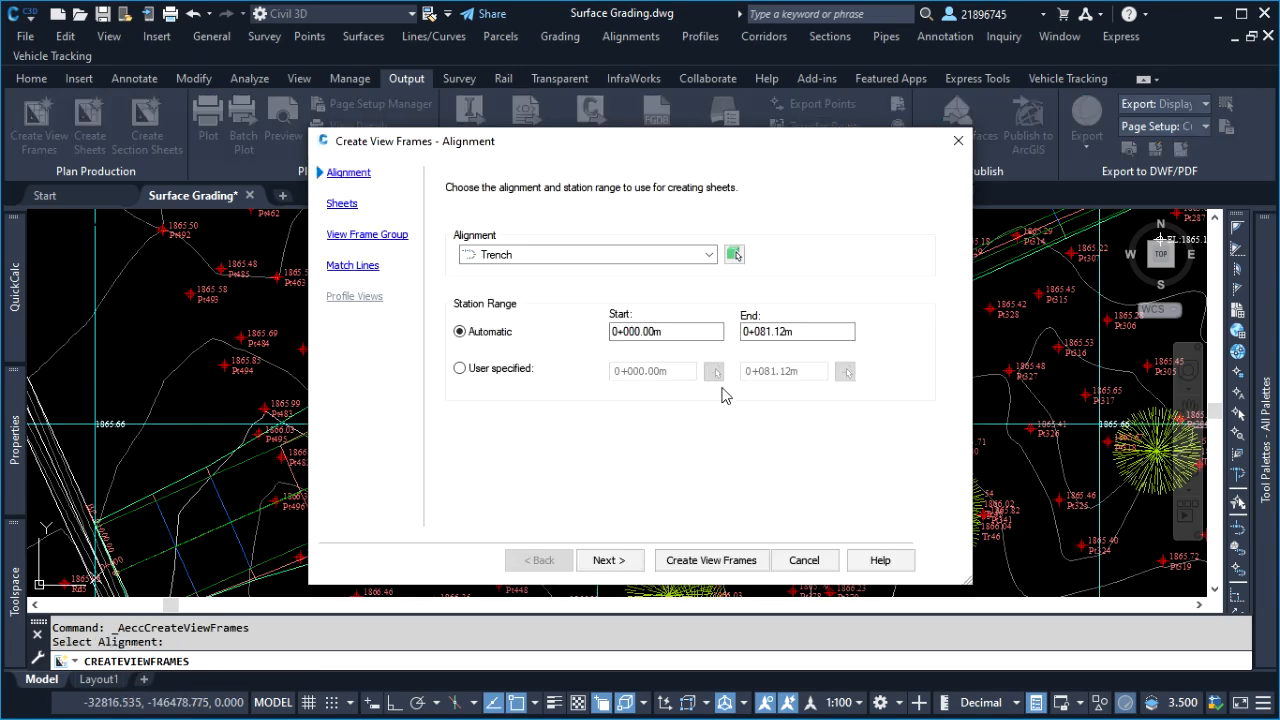
click(609, 560)
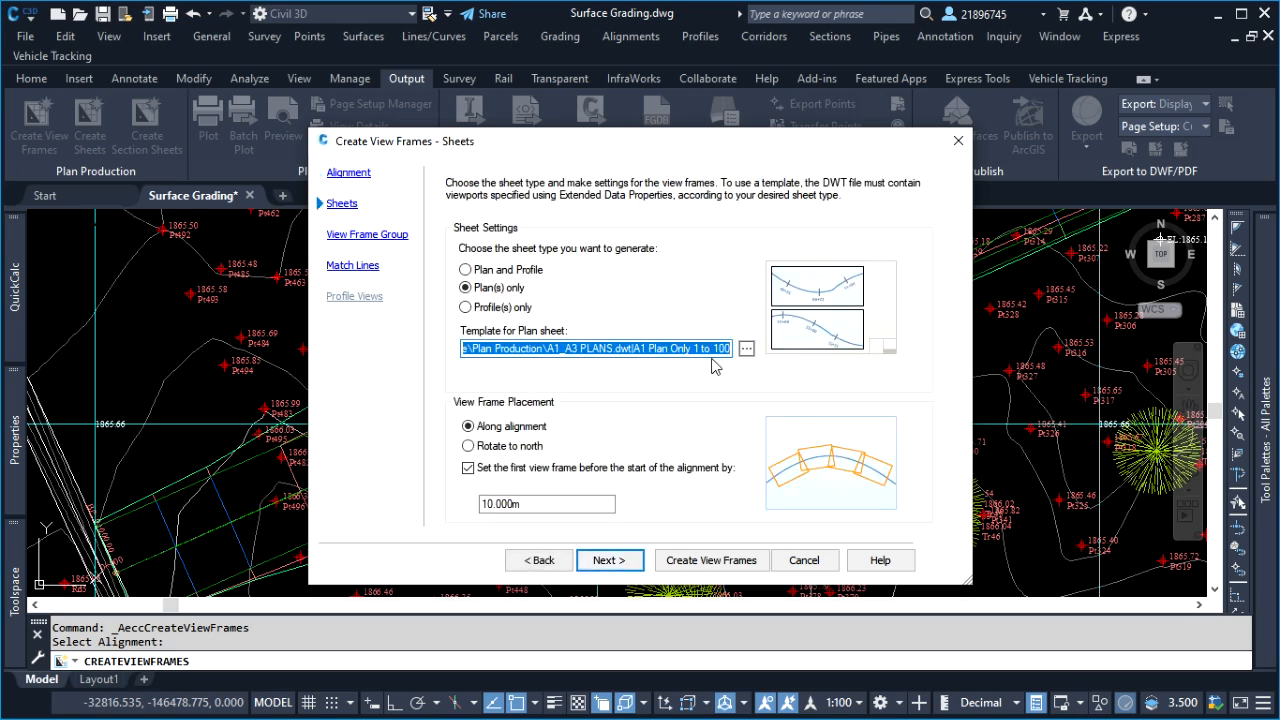
Set the plan sheet template to the A1 Plan Only 1 to 100 layout of A1_A3 PLANS in the Plan Production folder
click(747, 349)
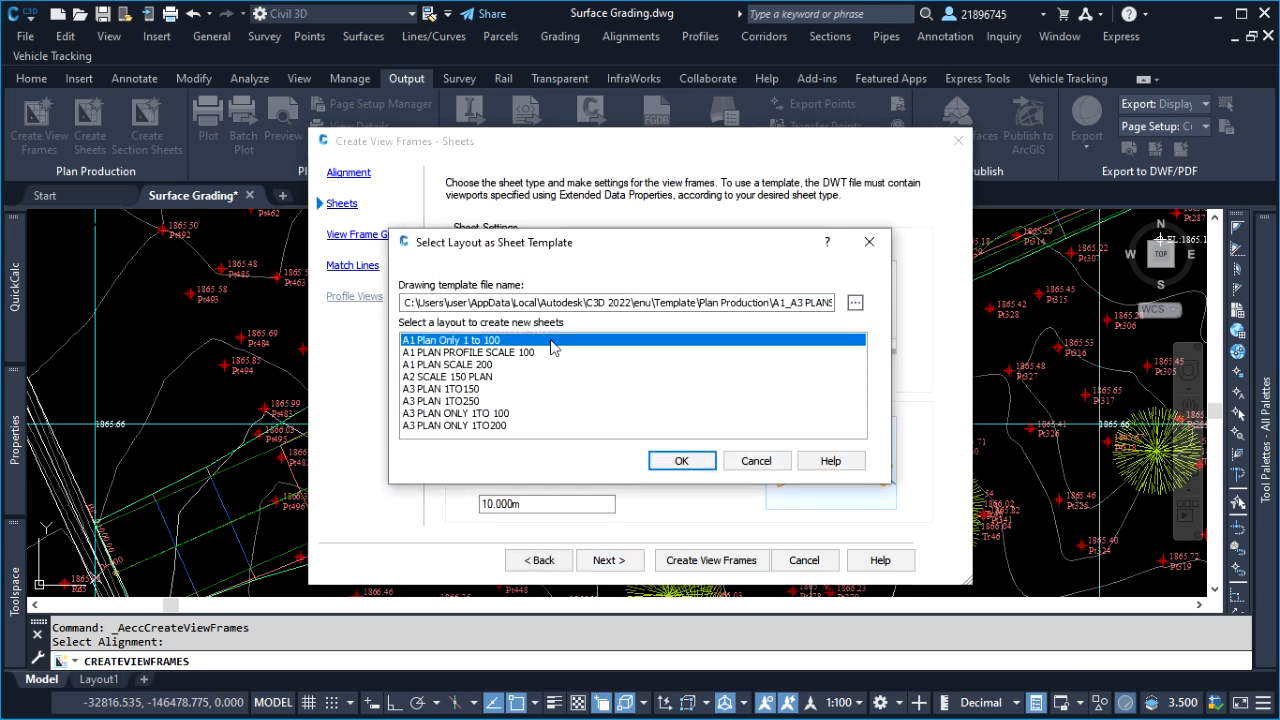
click(855, 302)
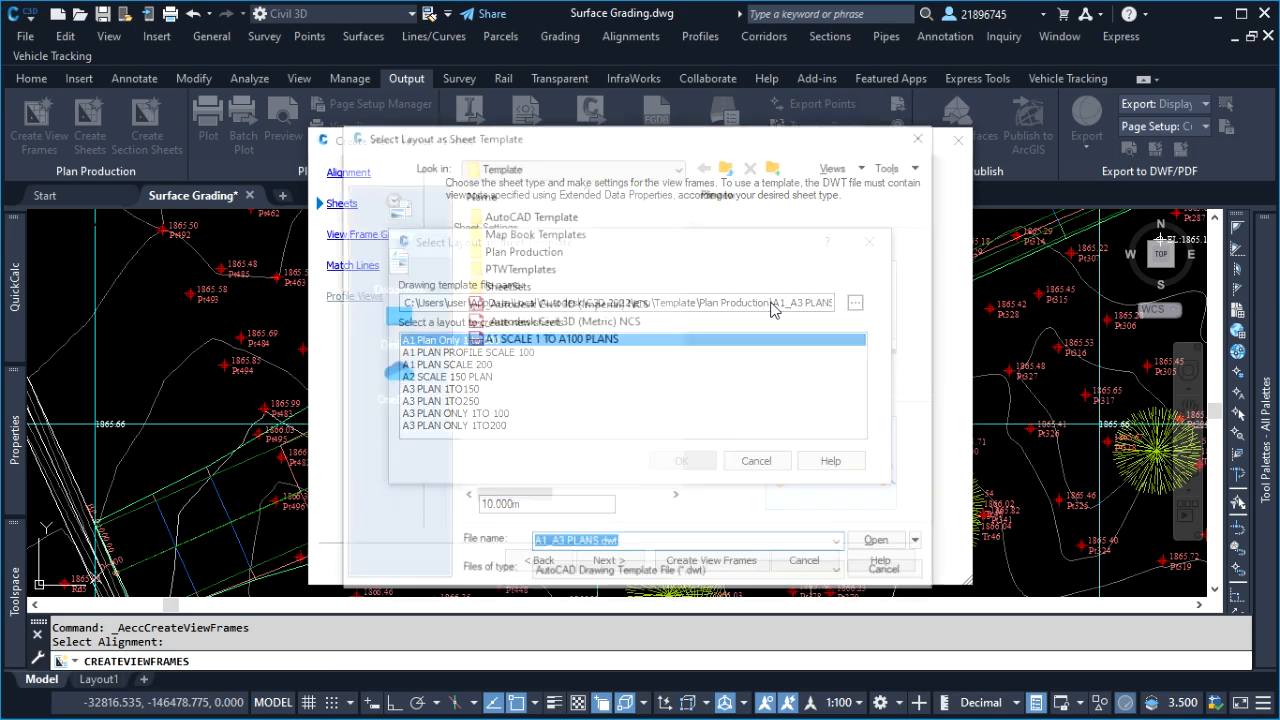
double_click(512, 250)
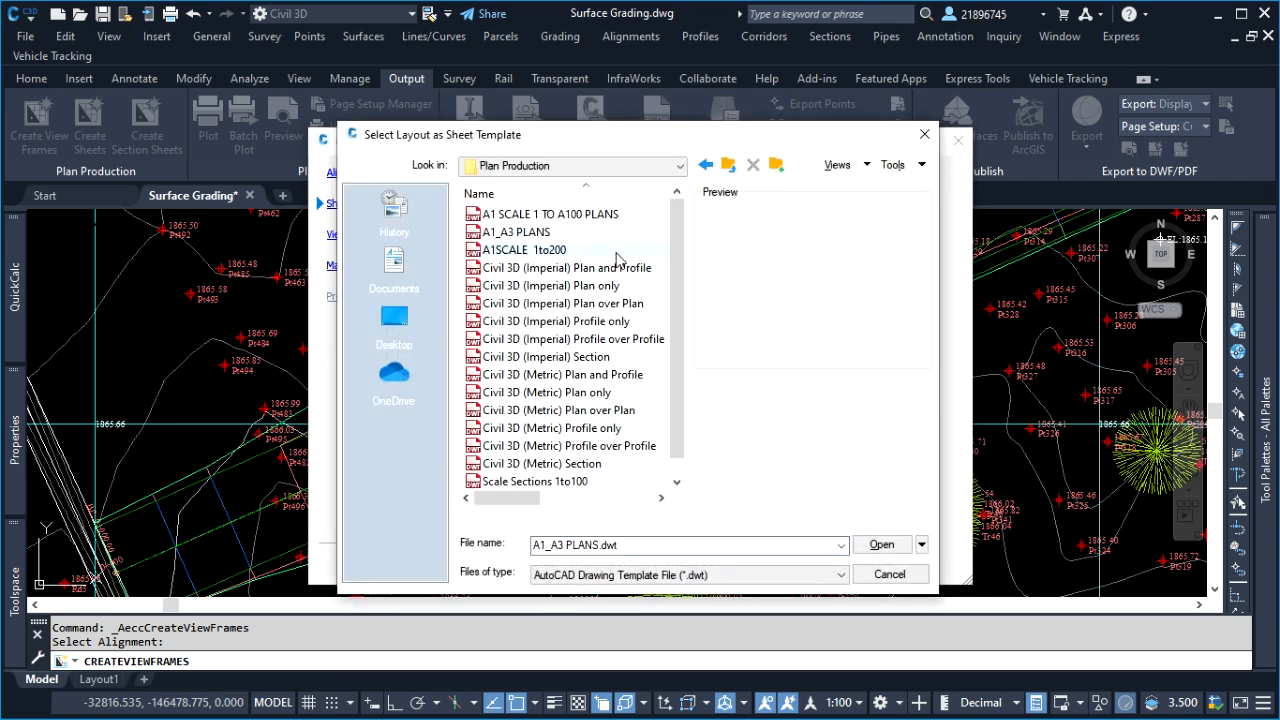
click(503, 238)
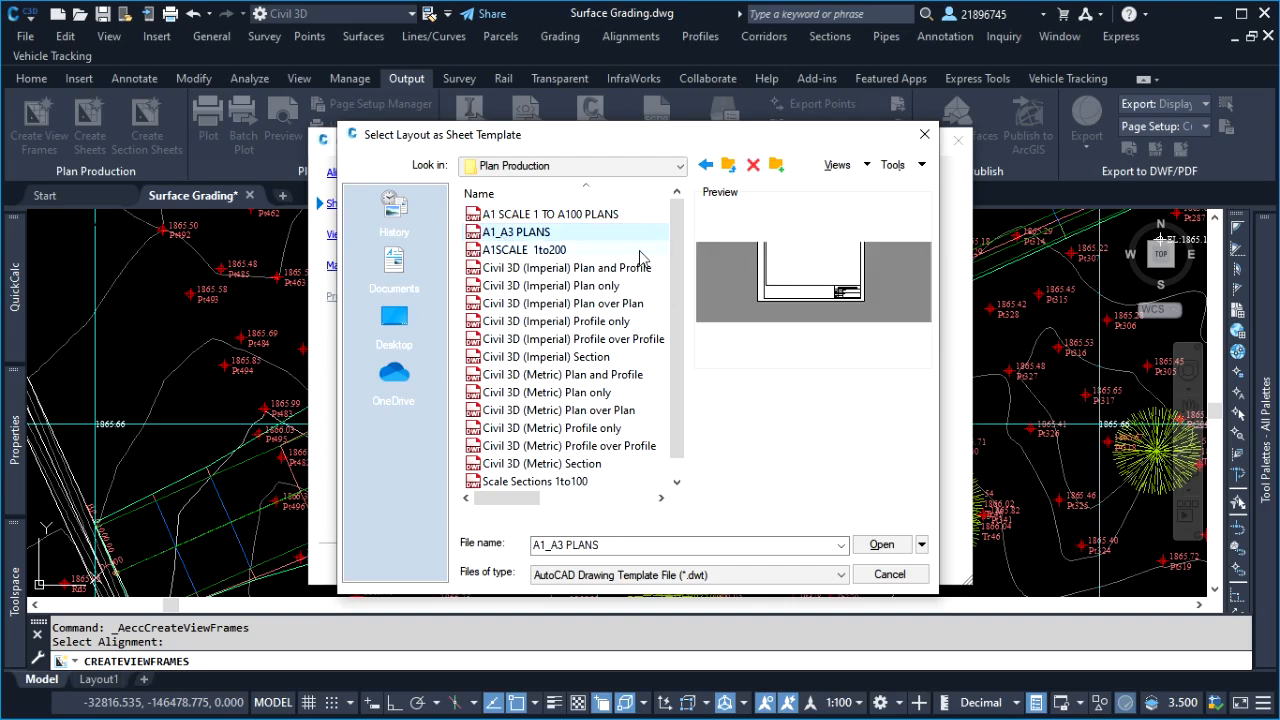
click(882, 544)
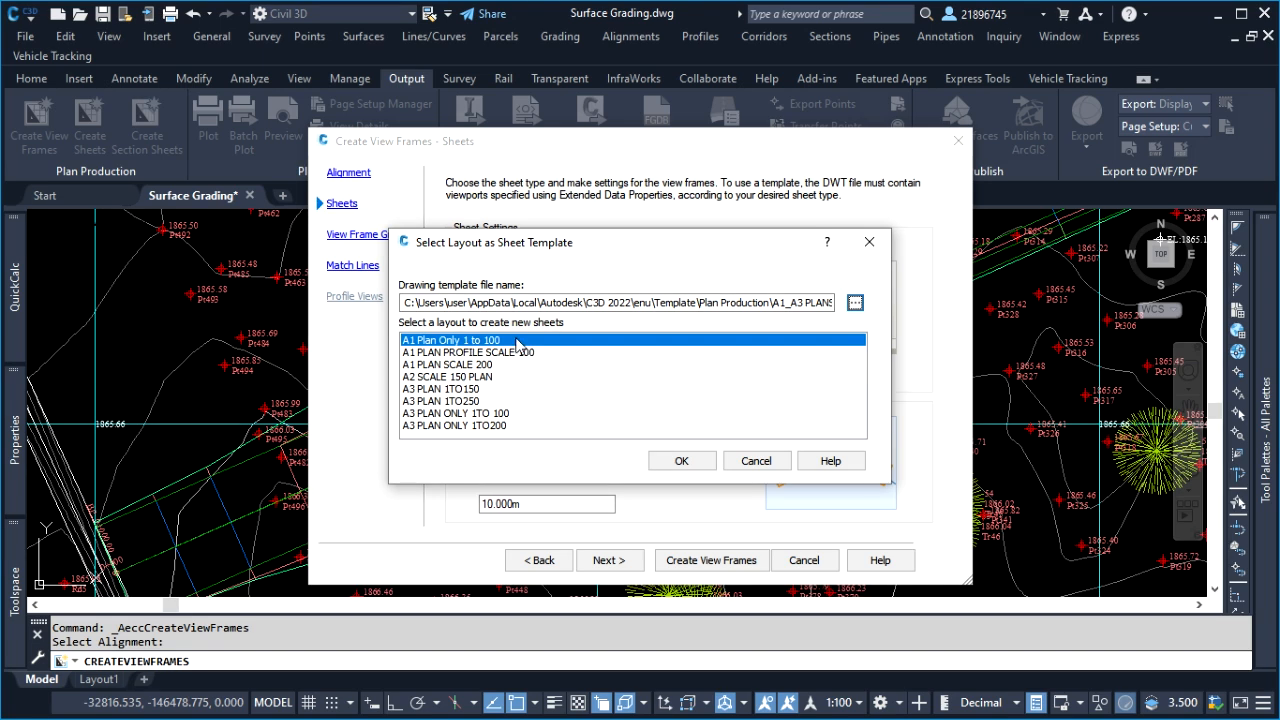
click(680, 463)
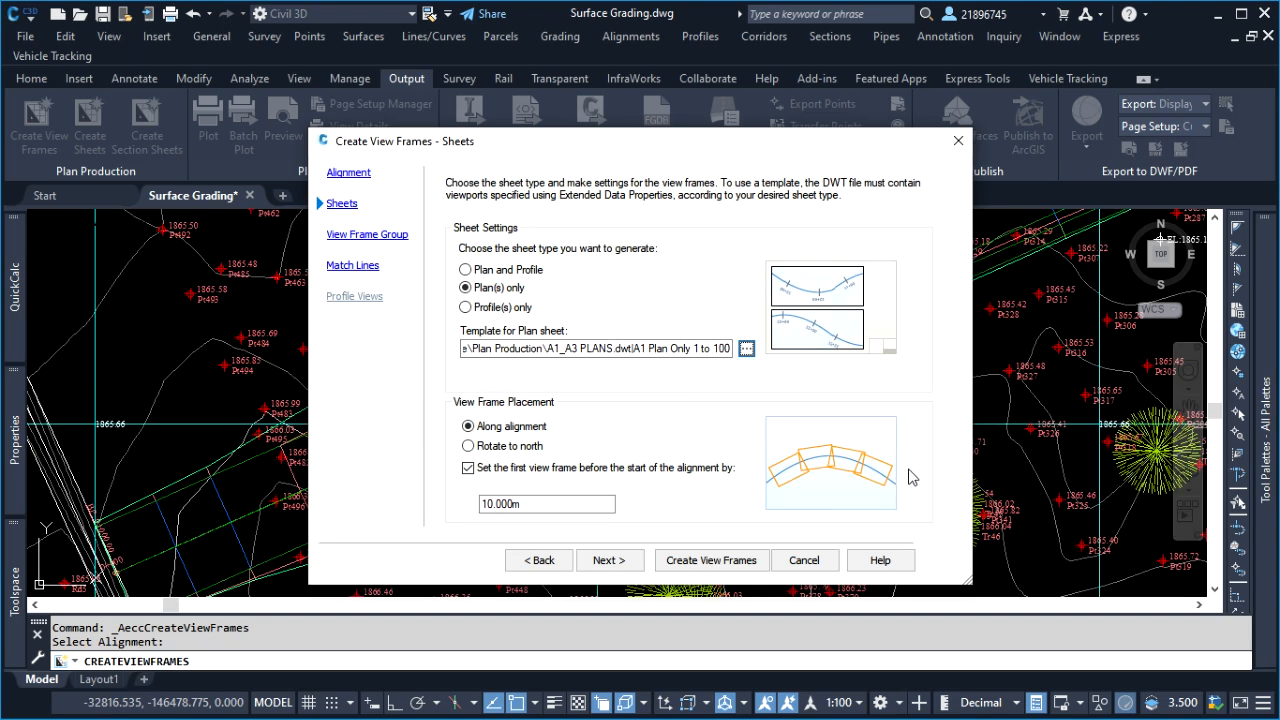
Place the view frames along the alignment, with the first one set 5 m before the alignment's start
click(507, 450)
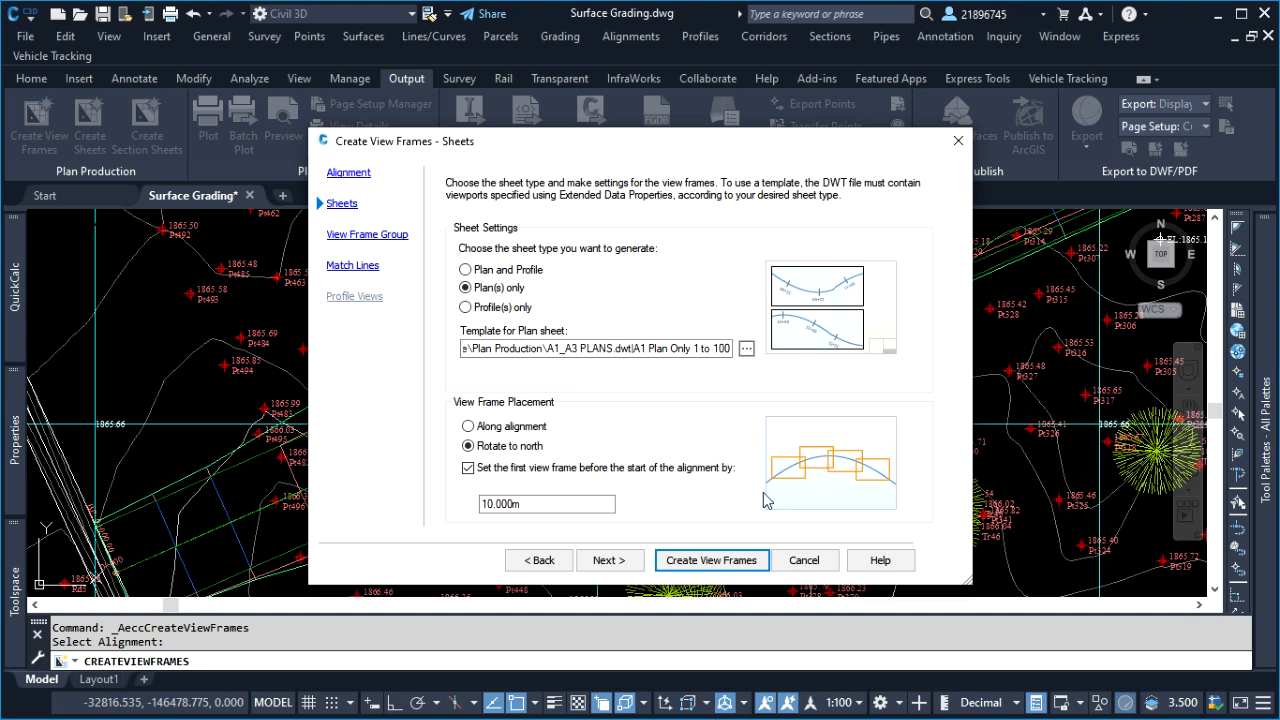
click(469, 427)
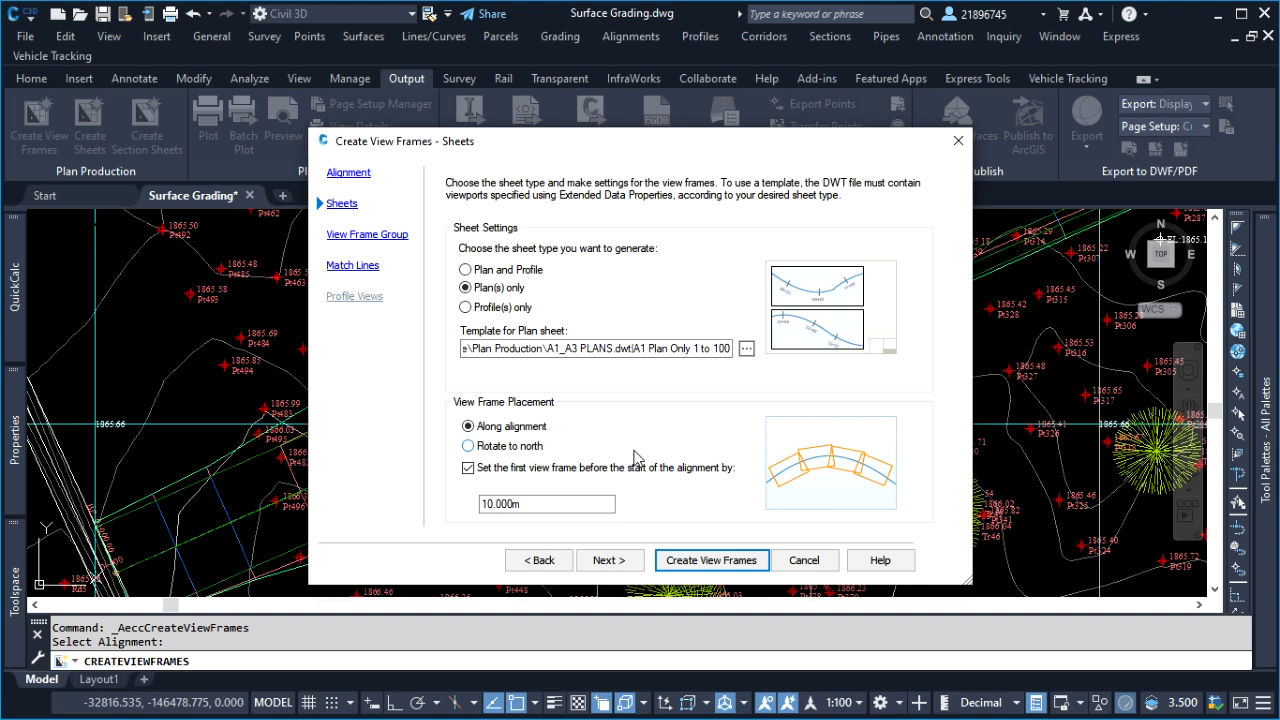
drag(522, 504, 474, 507)
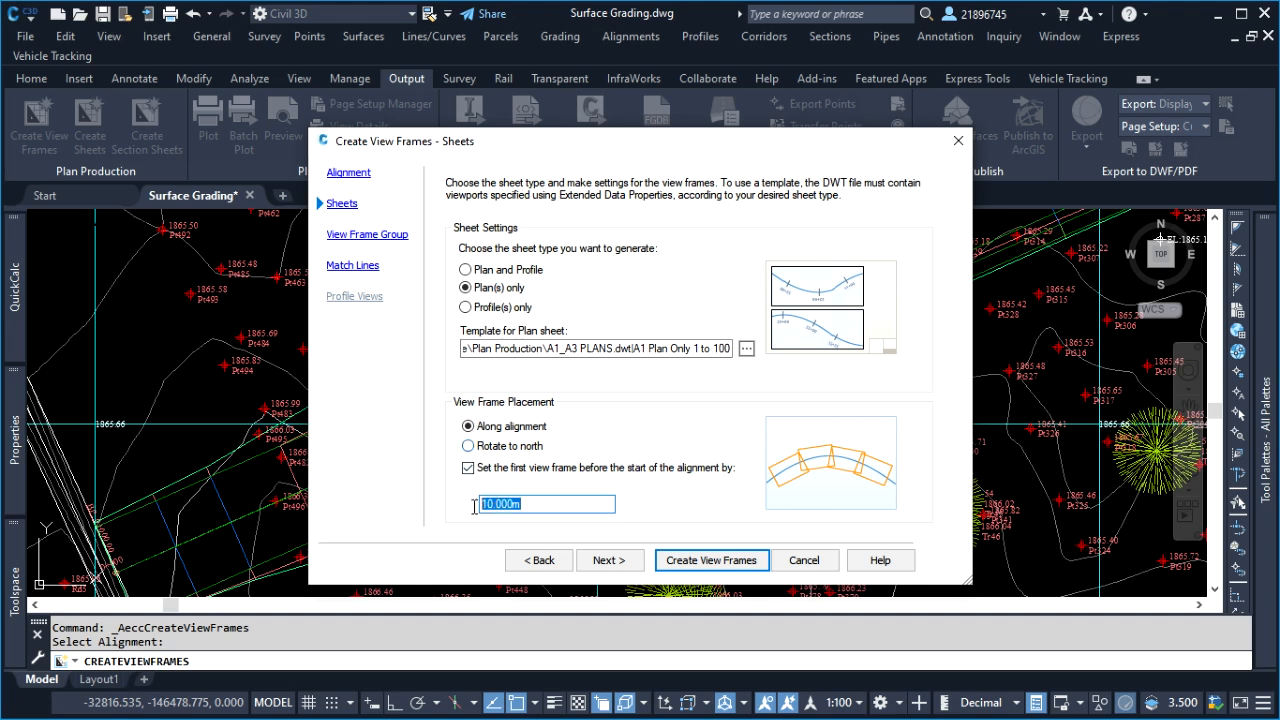
text(5)
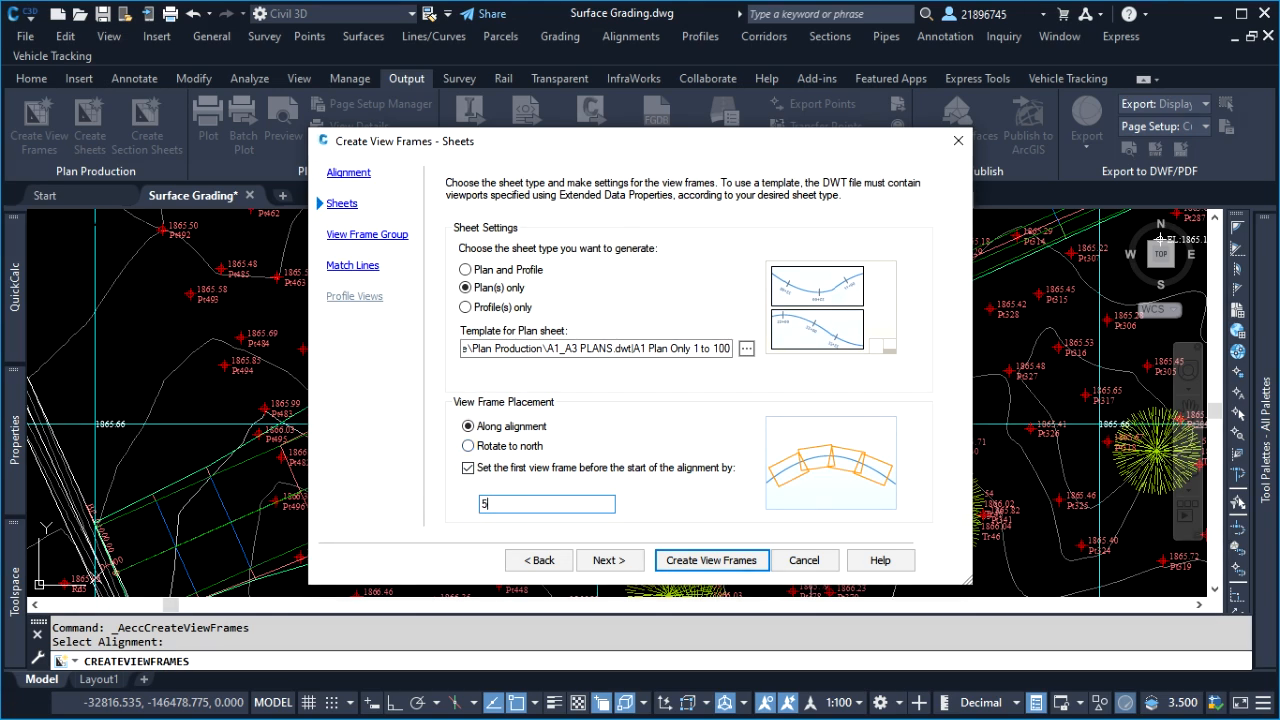
click(622, 564)
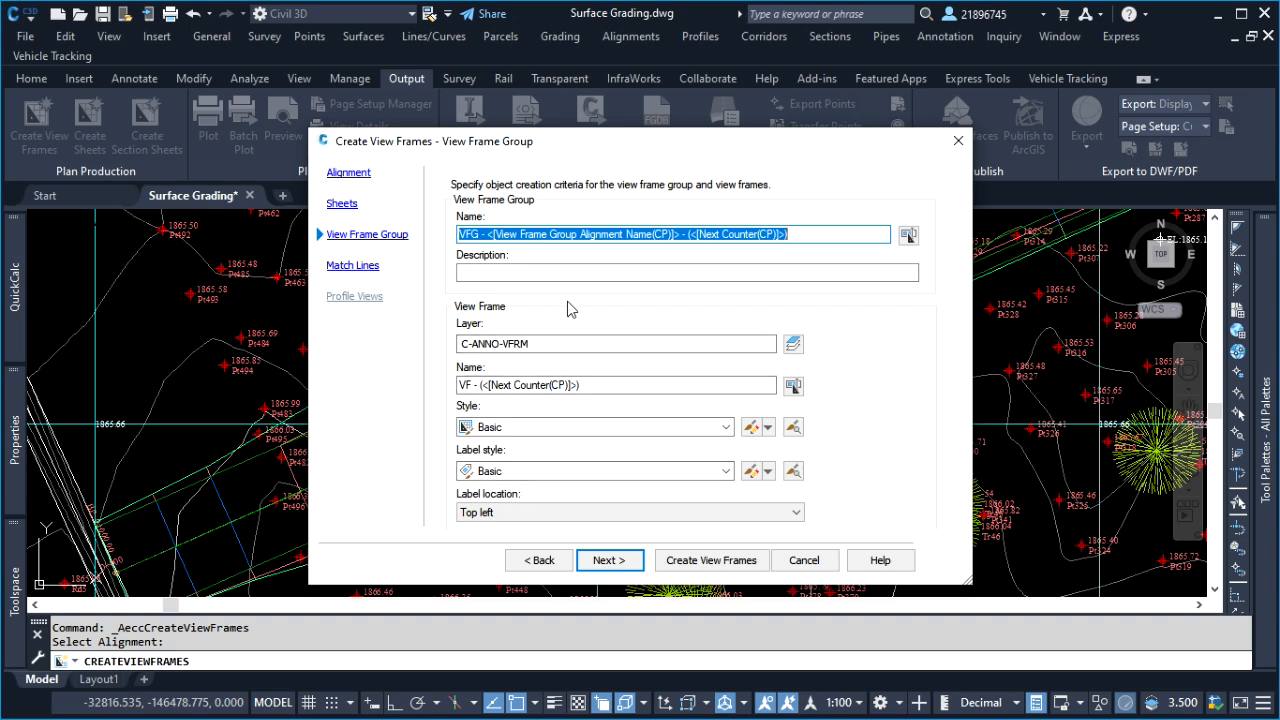
Accept the default view frame group and match line settings and create the view frames
click(612, 558)
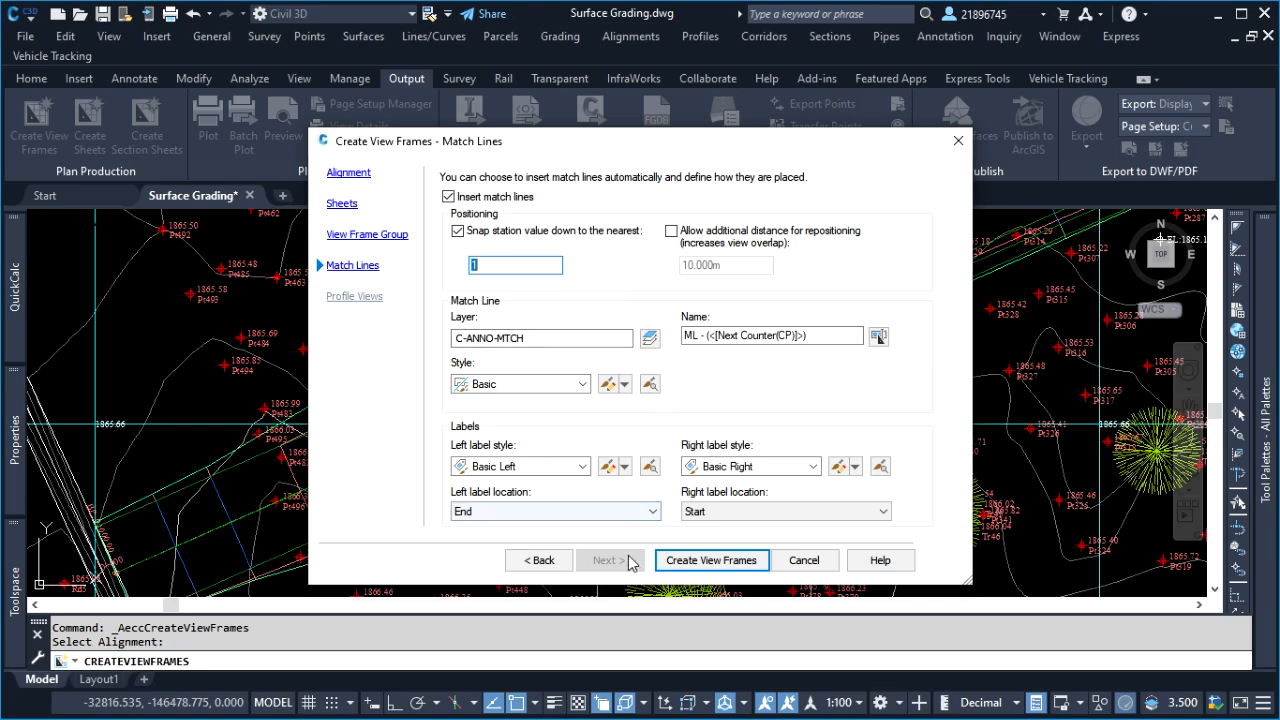
click(711, 560)
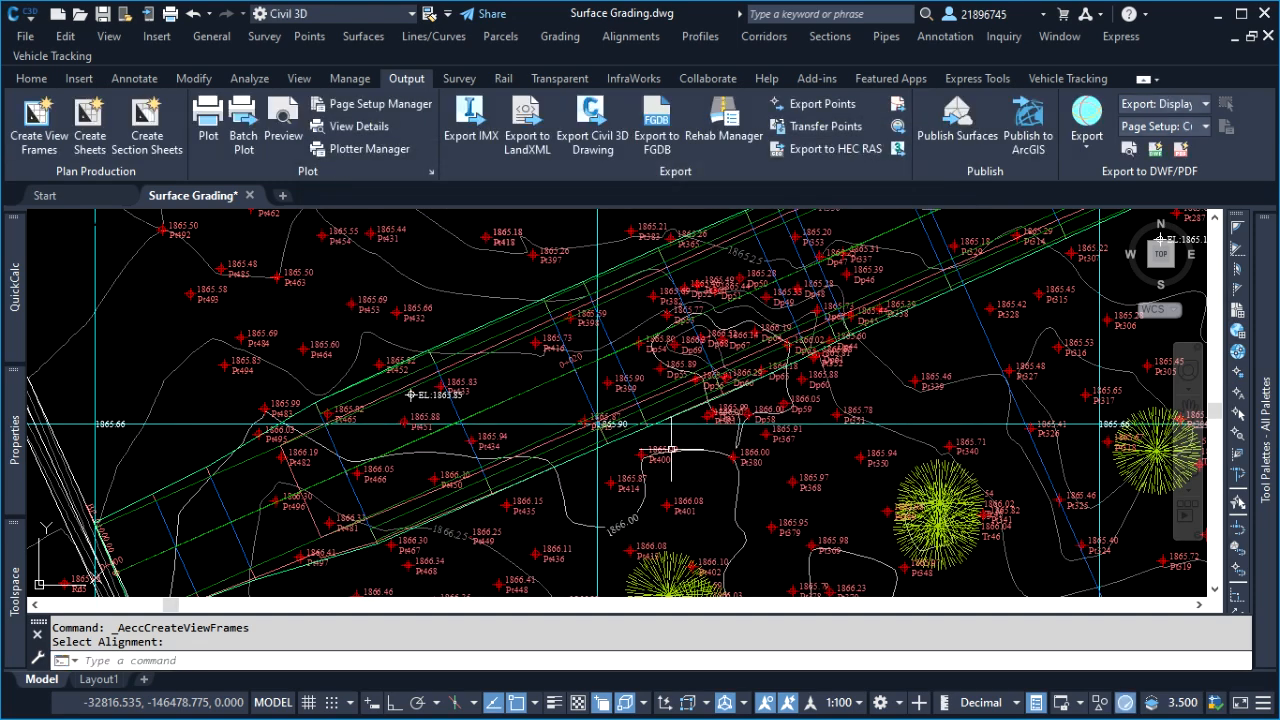
scroll(770, 310, down, 6)
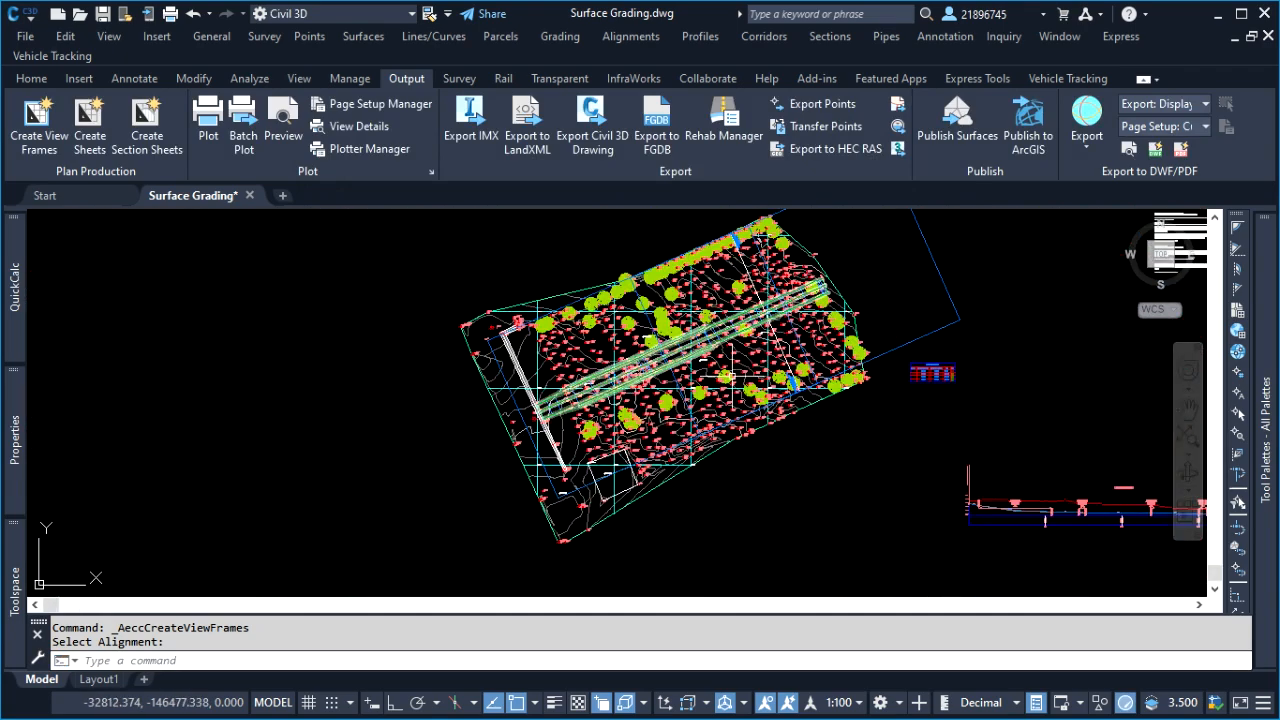
Examine the two view frames along the Trench alignment, selecting each one to check its extent
scroll(800, 290, up, 1)
scroll(840, 305, down, 1)
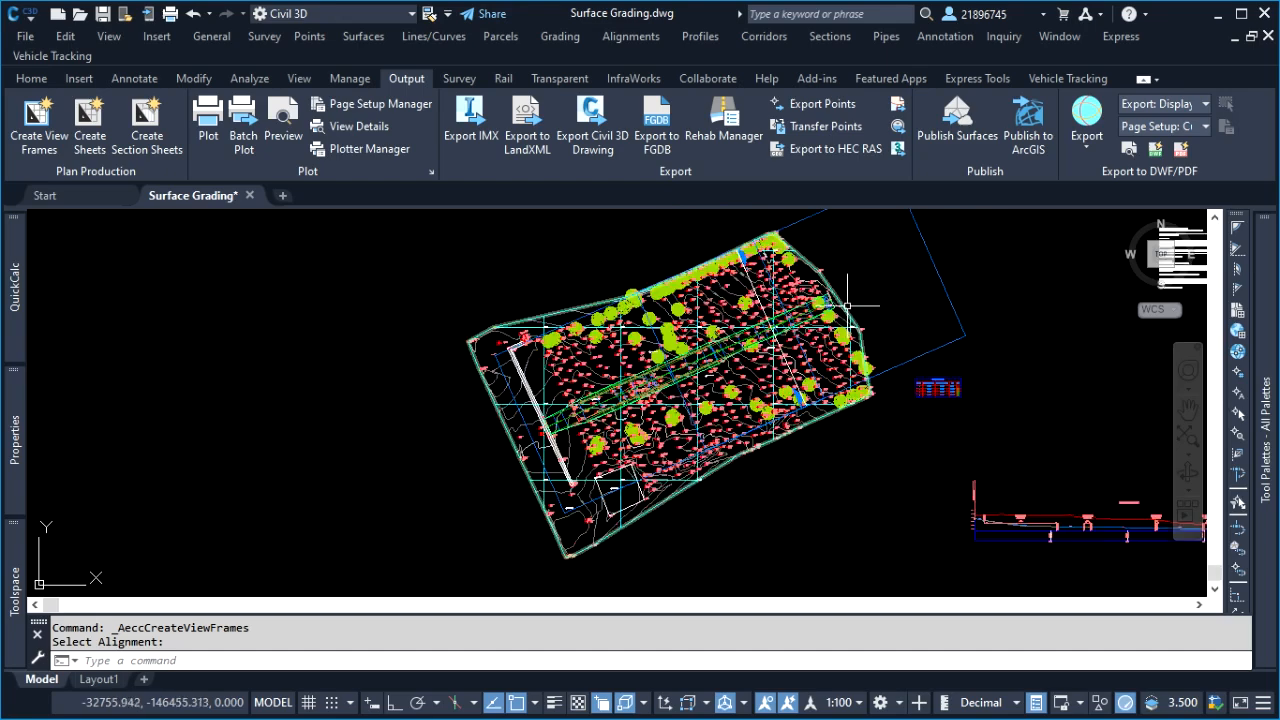
scroll(544, 319, up, 3)
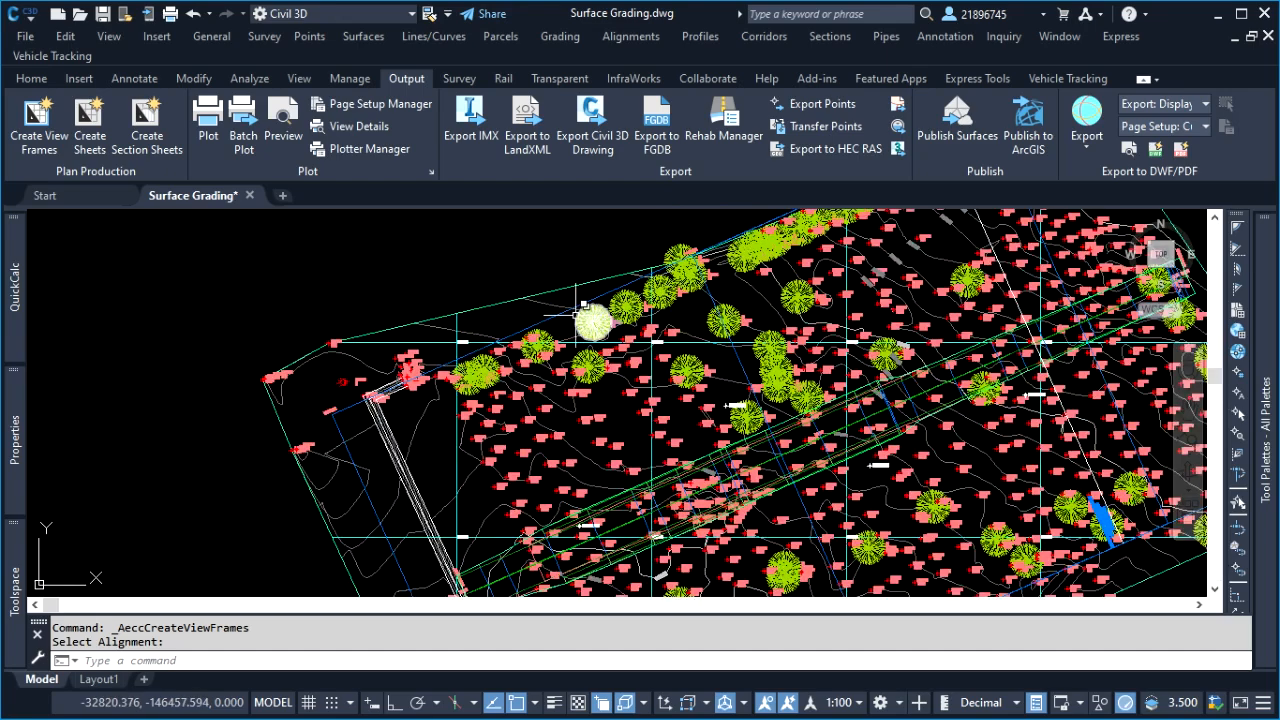
click(544, 319)
scroll(385, 335, down, 4)
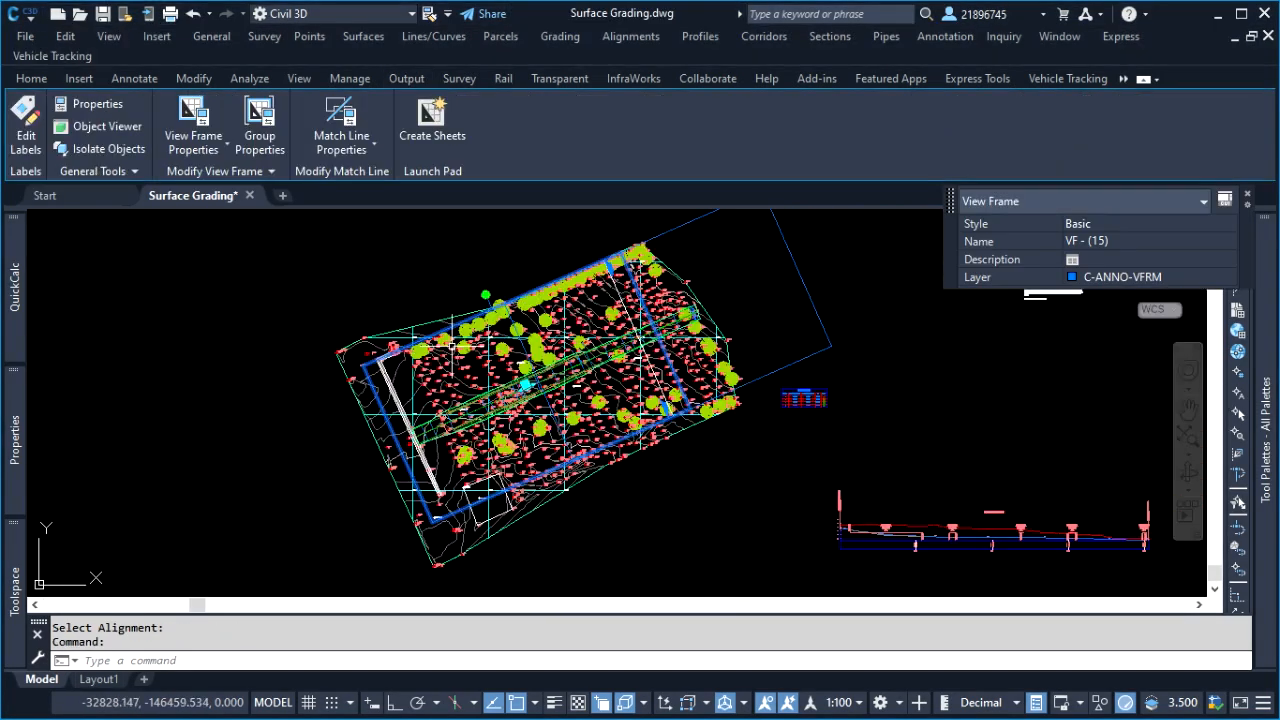
key(Escape)
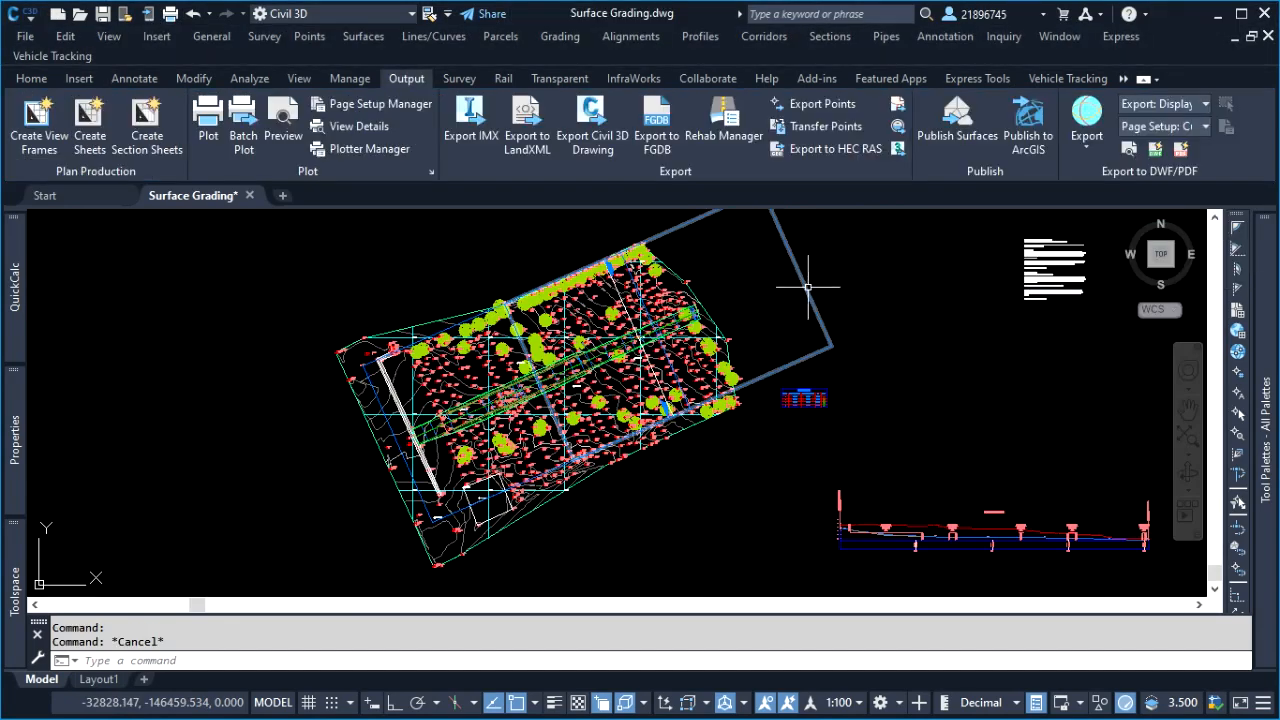
click(806, 287)
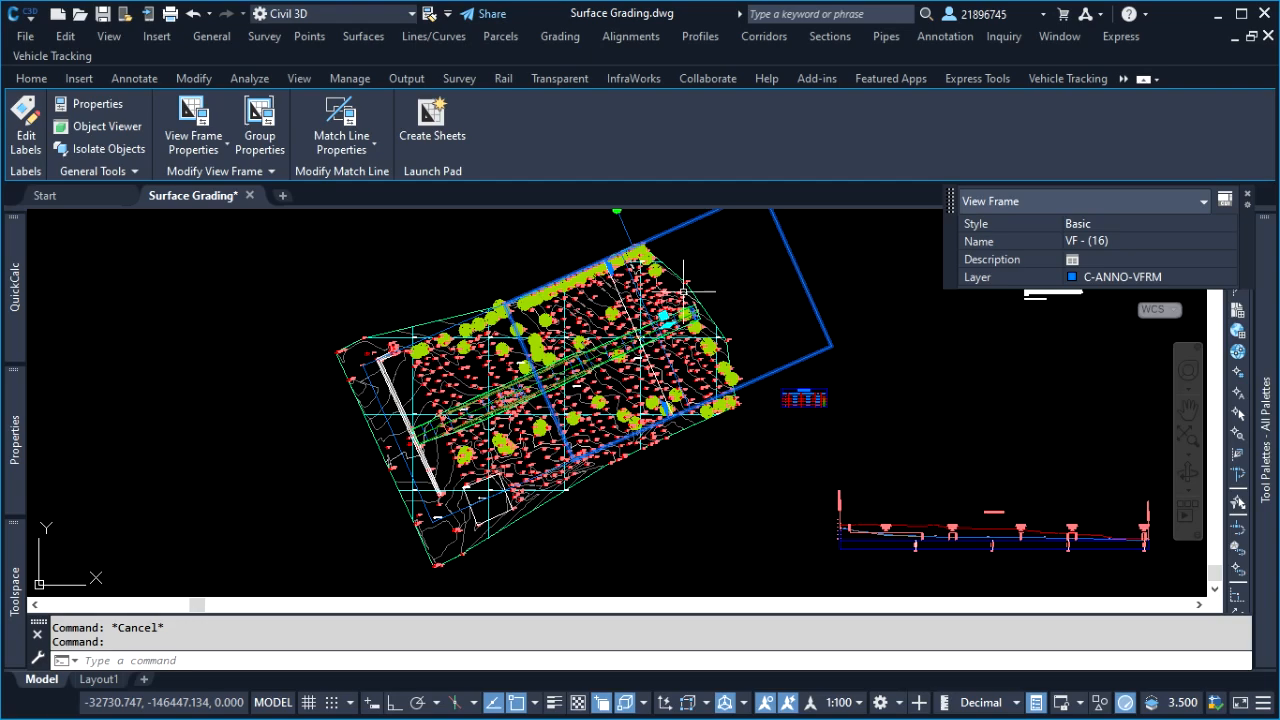
scroll(576, 279, up, 4)
key(Escape)
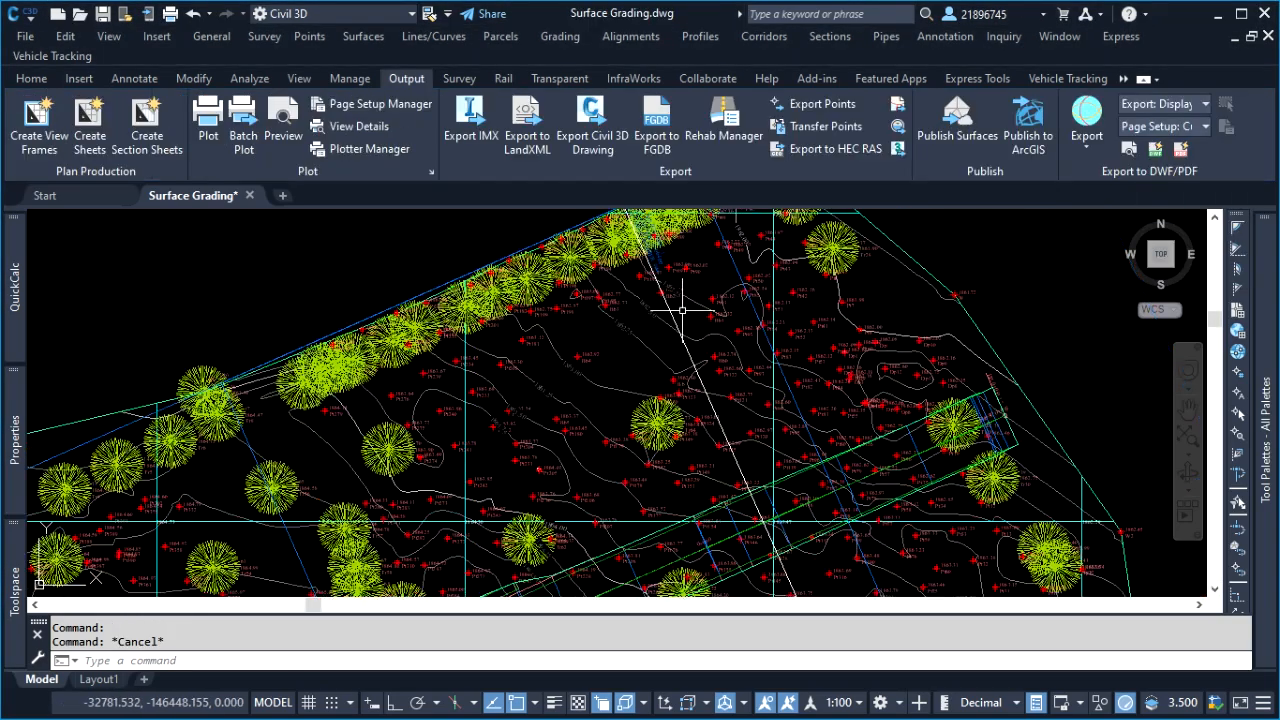
Try switching off the match line mask in the Basic match line style's plan display, and turn it back on
scroll(676, 312, up, 3)
click(657, 286)
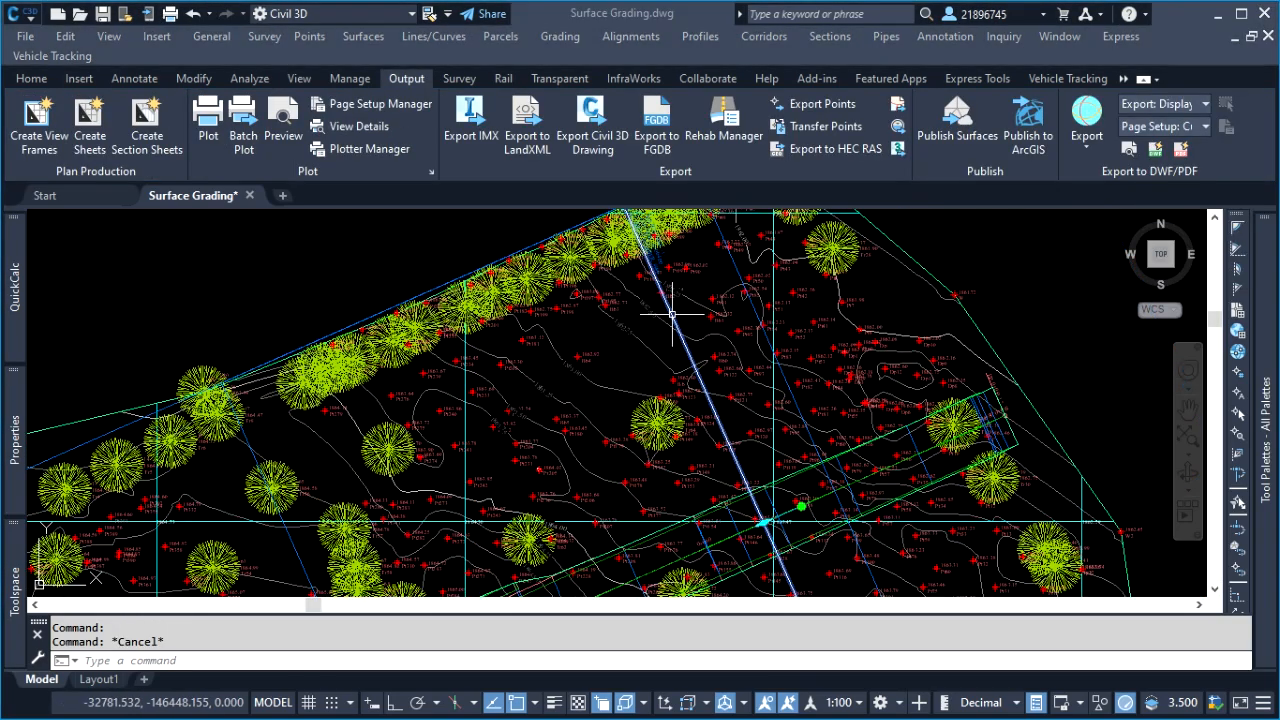
scroll(660, 360, down, 6)
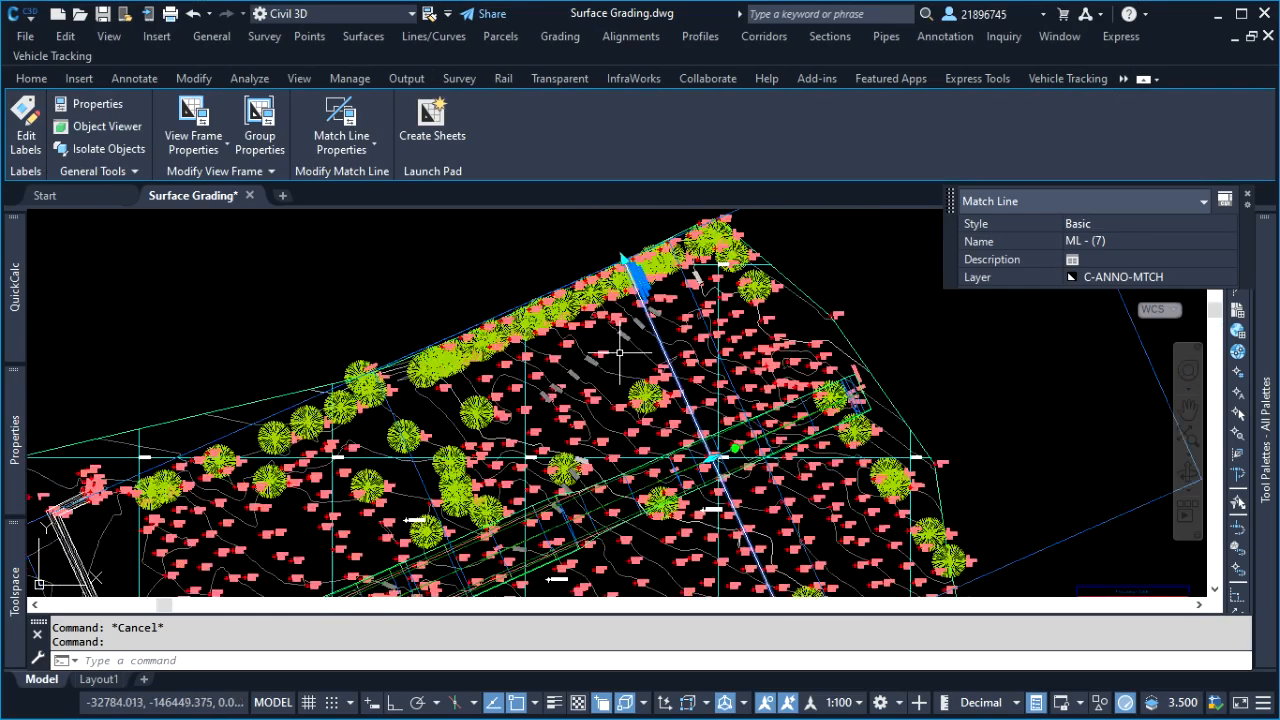
scroll(645, 335, up, 4)
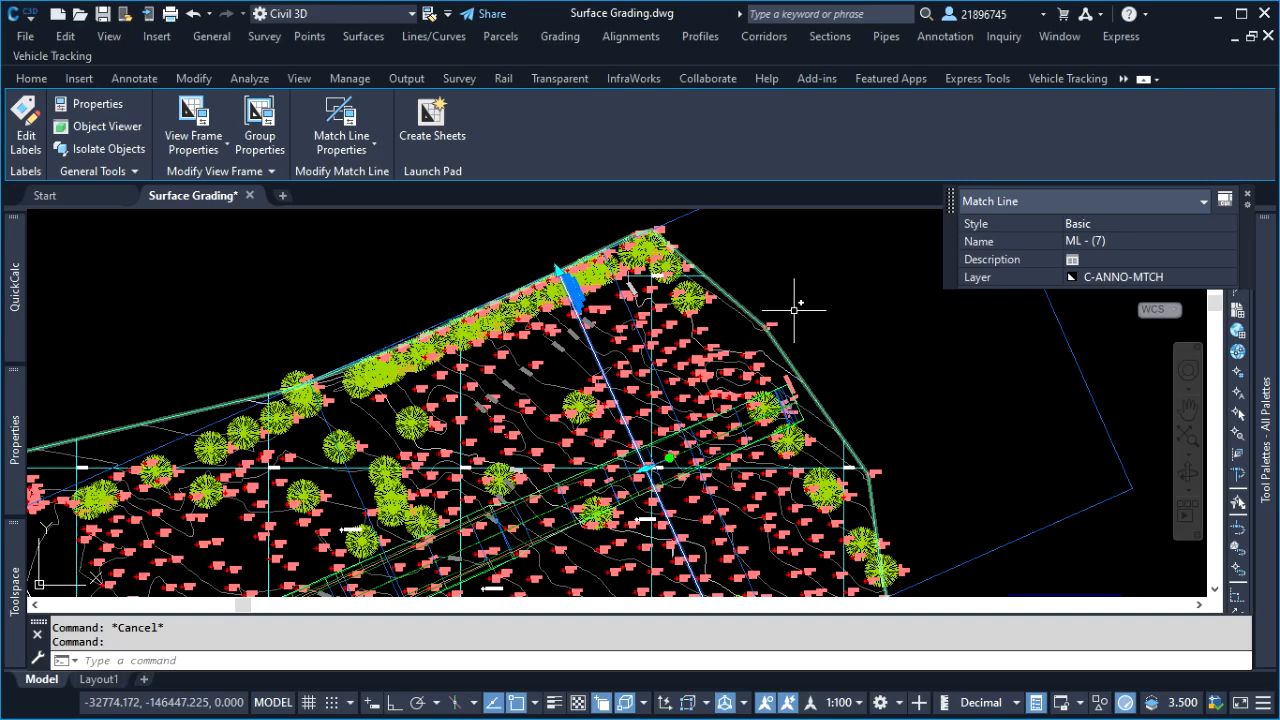
right_click(825, 283)
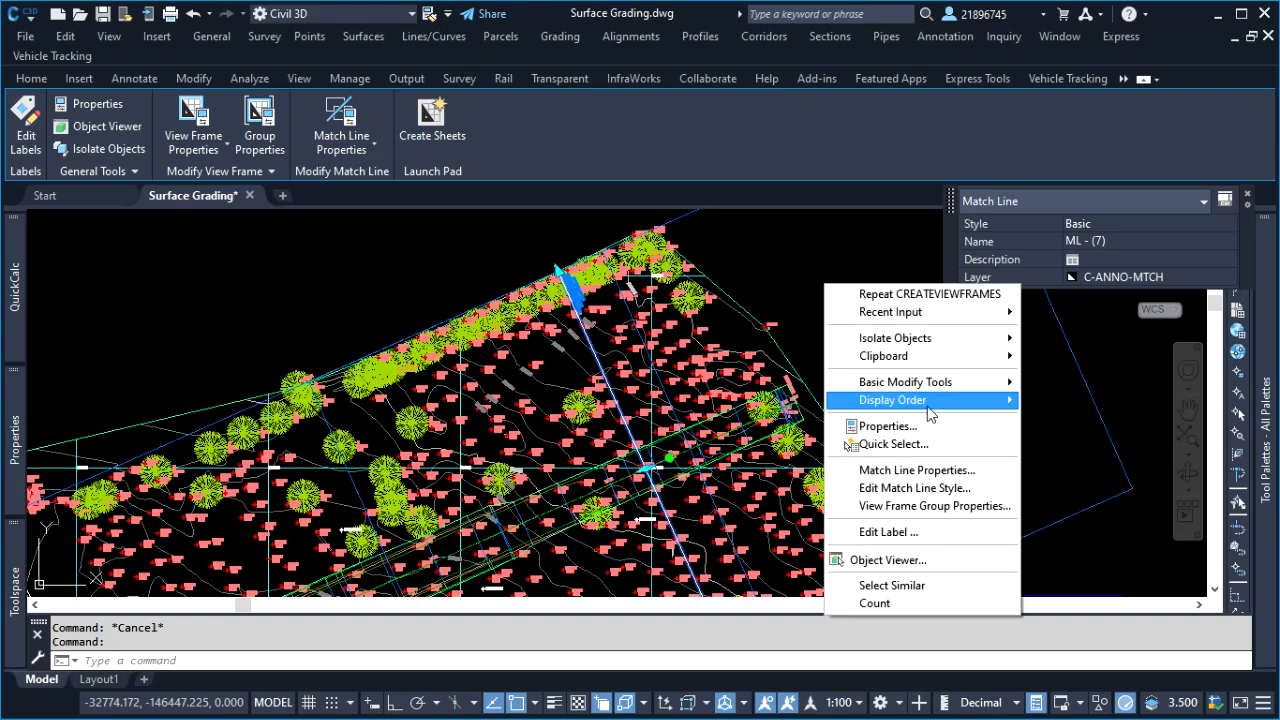
click(935, 470)
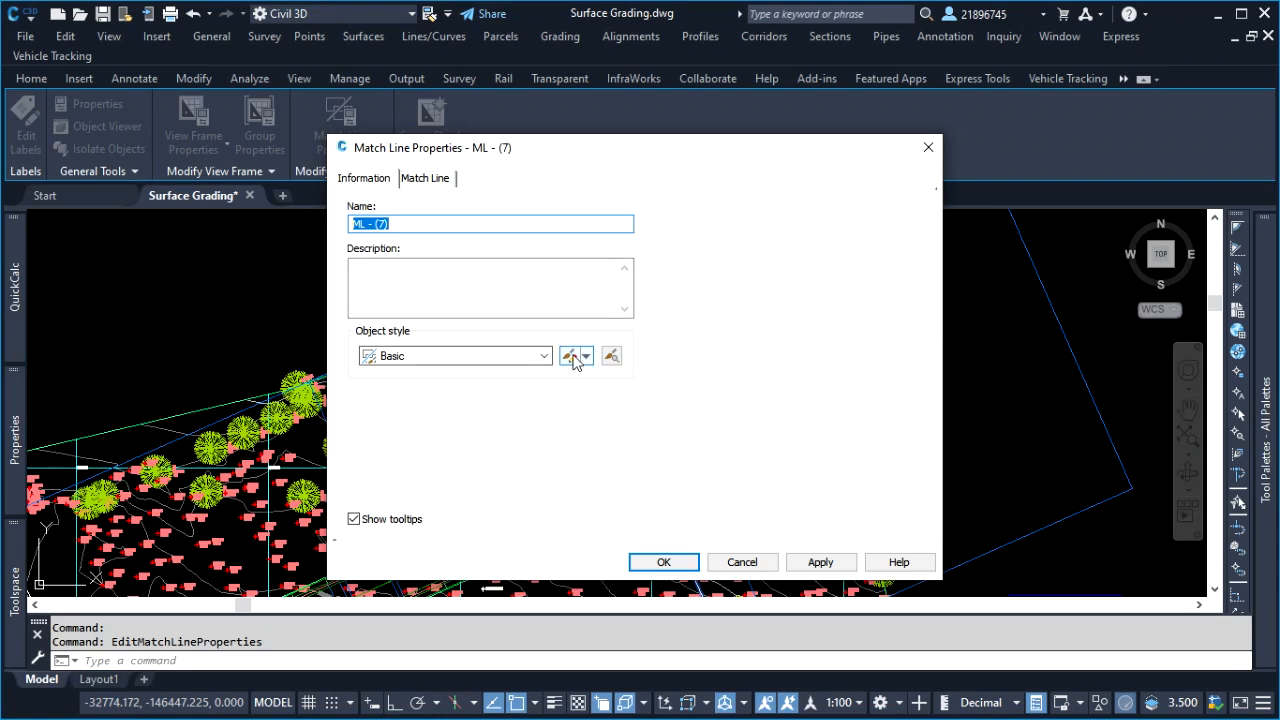
click(569, 355)
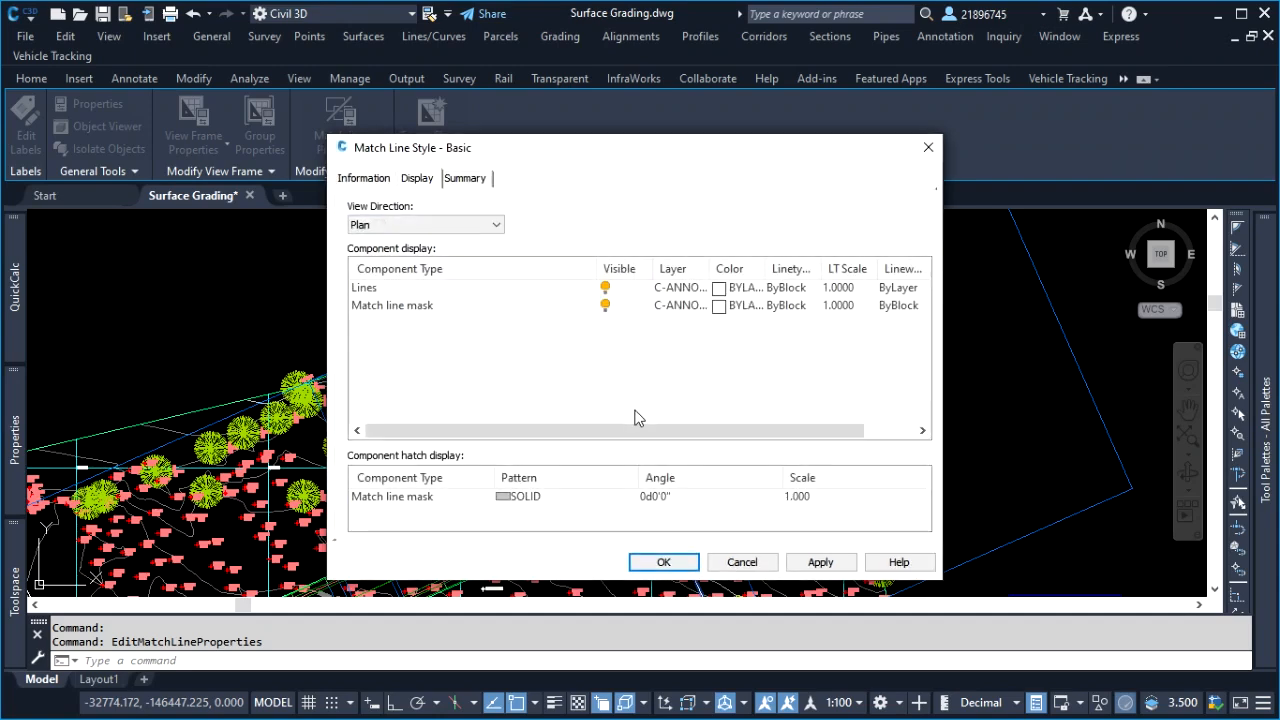
click(605, 306)
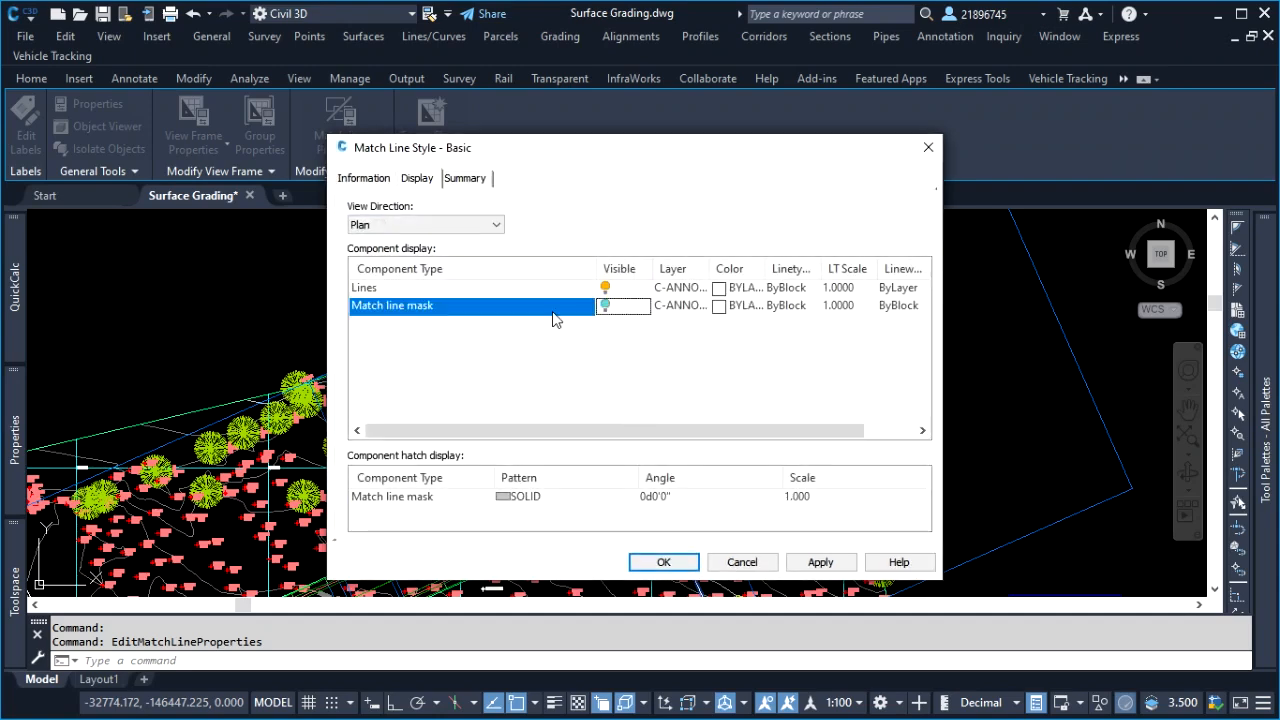
click(605, 306)
click(819, 562)
click(663, 562)
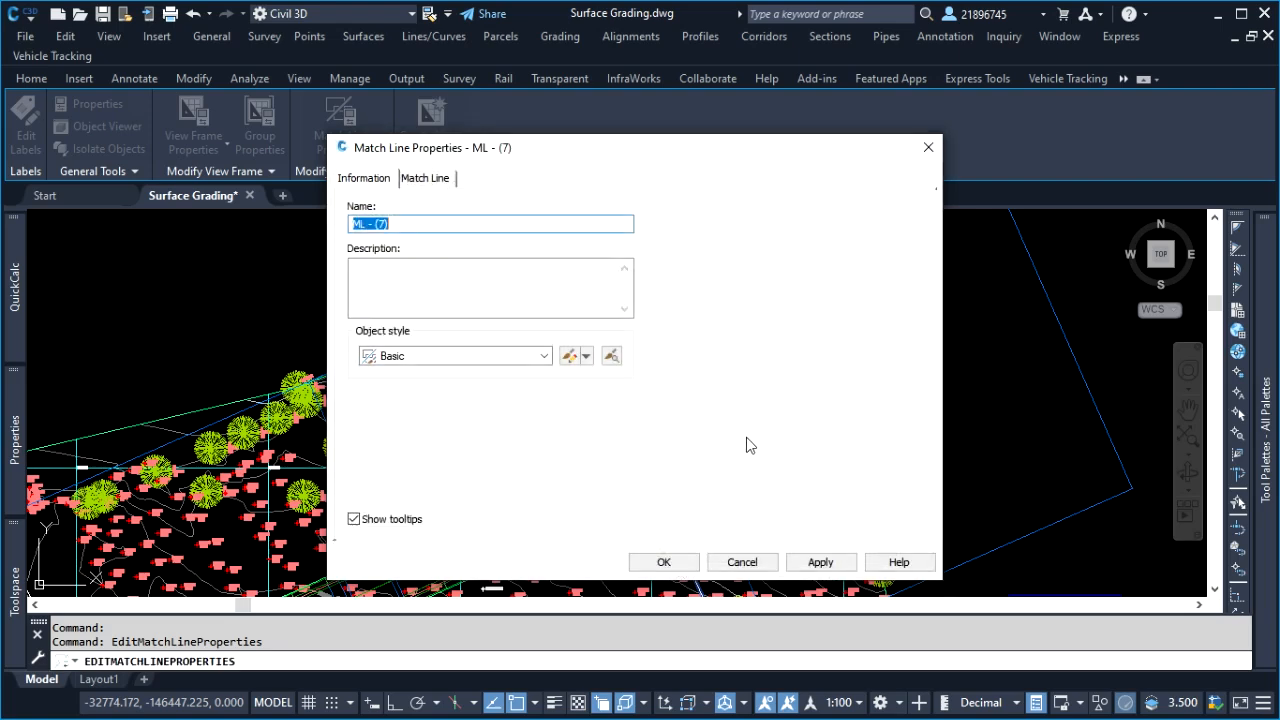
click(664, 562)
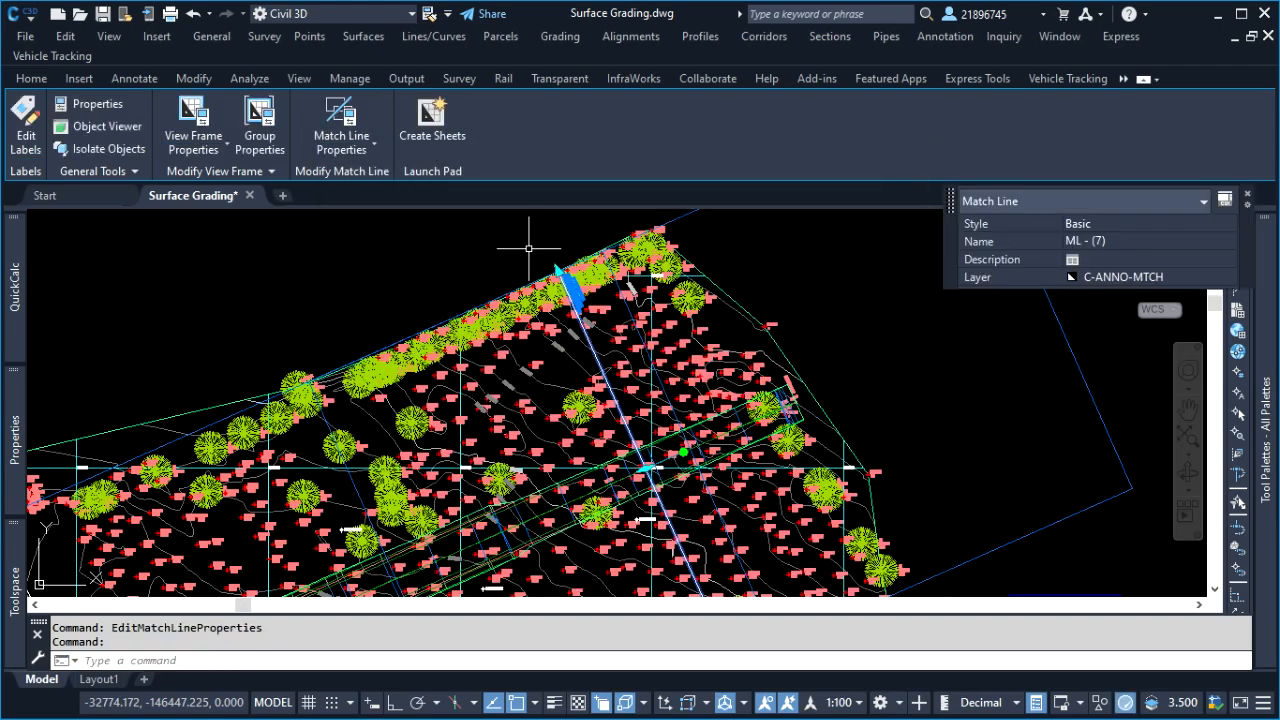
Examine the match line's label at the plan's upper edge and its position within the overall drawing
scroll(529, 248, up, 3)
key(Escape)
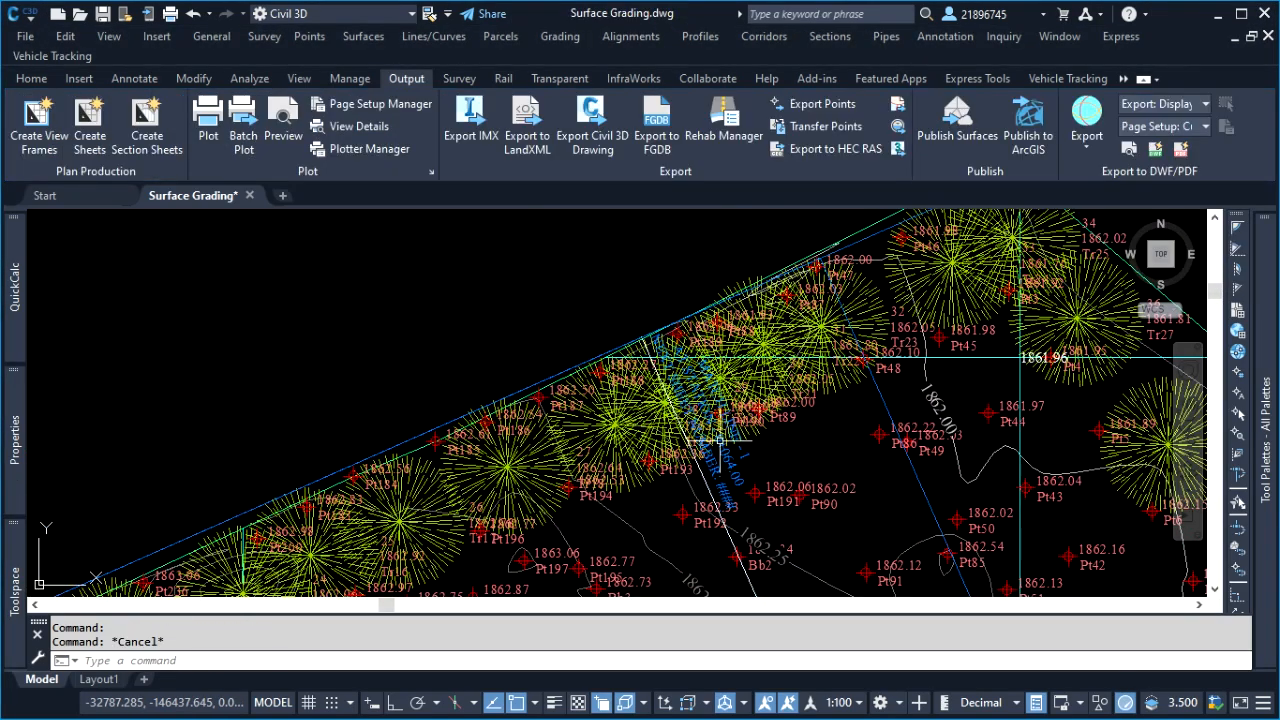
scroll(718, 440, up, 3)
scroll(660, 400, down, 5)
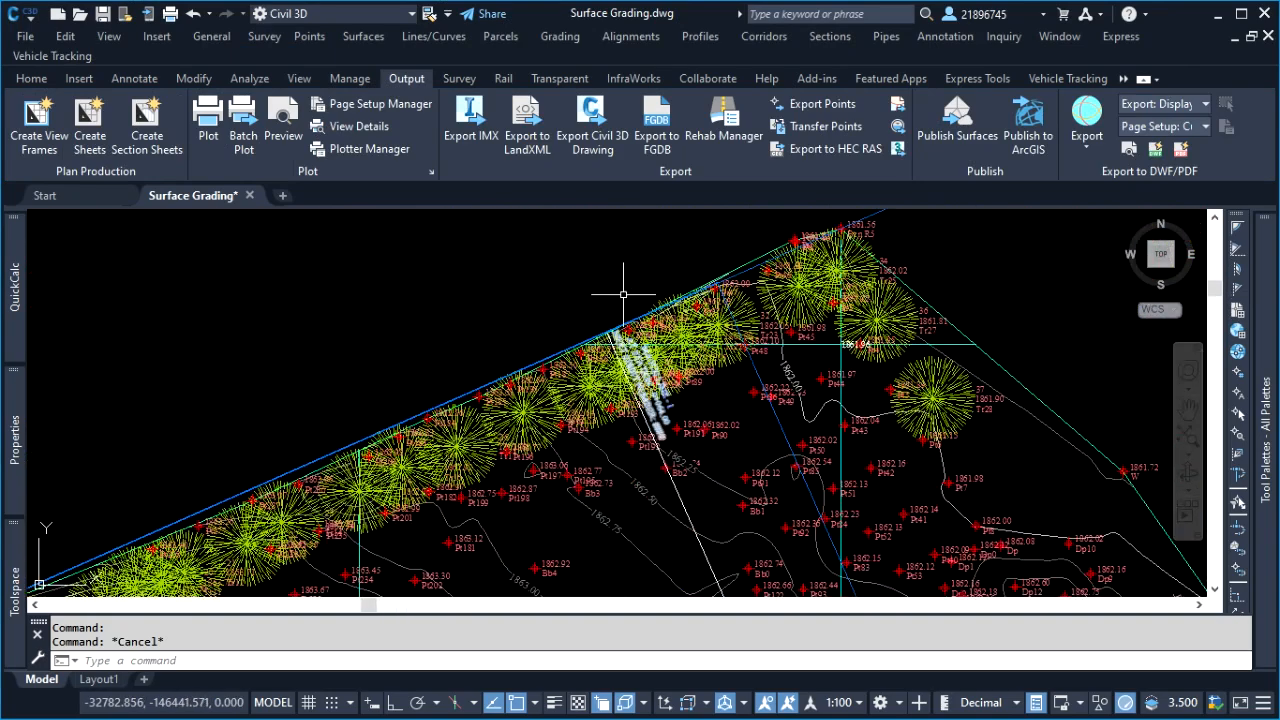
click(575, 262)
scroll(590, 285, down, 5)
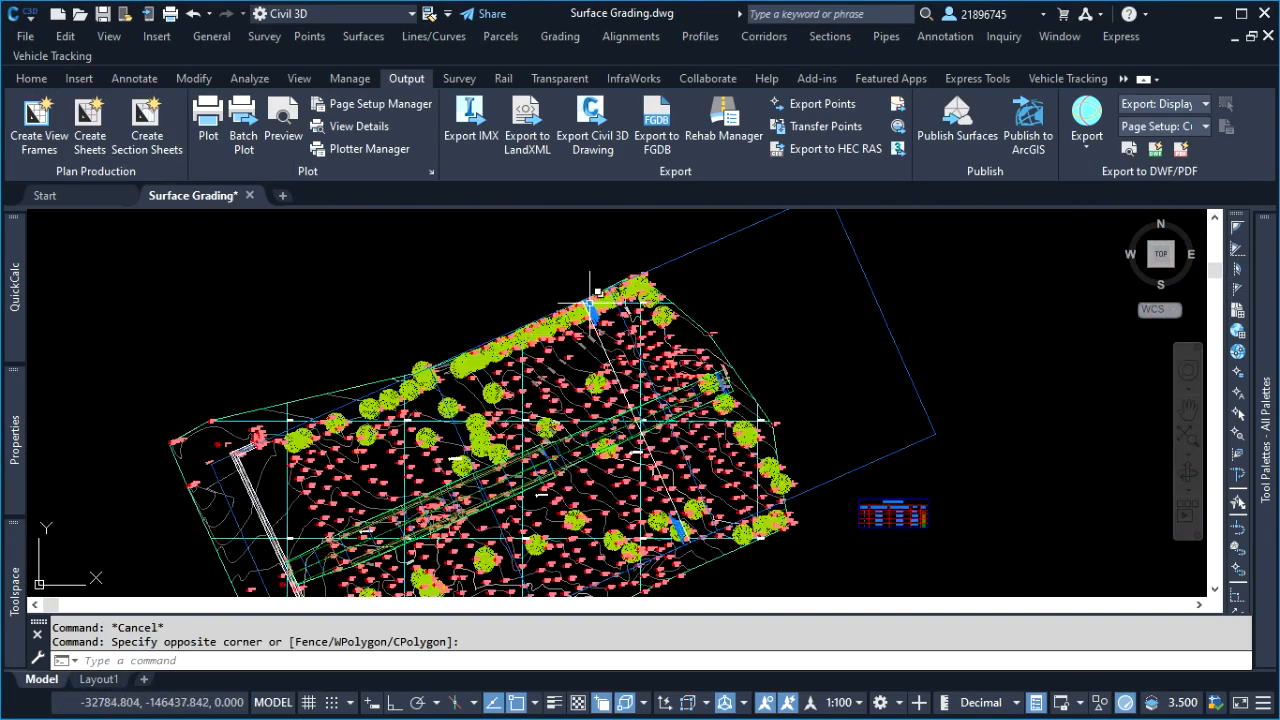
scroll(600, 380, down, 3)
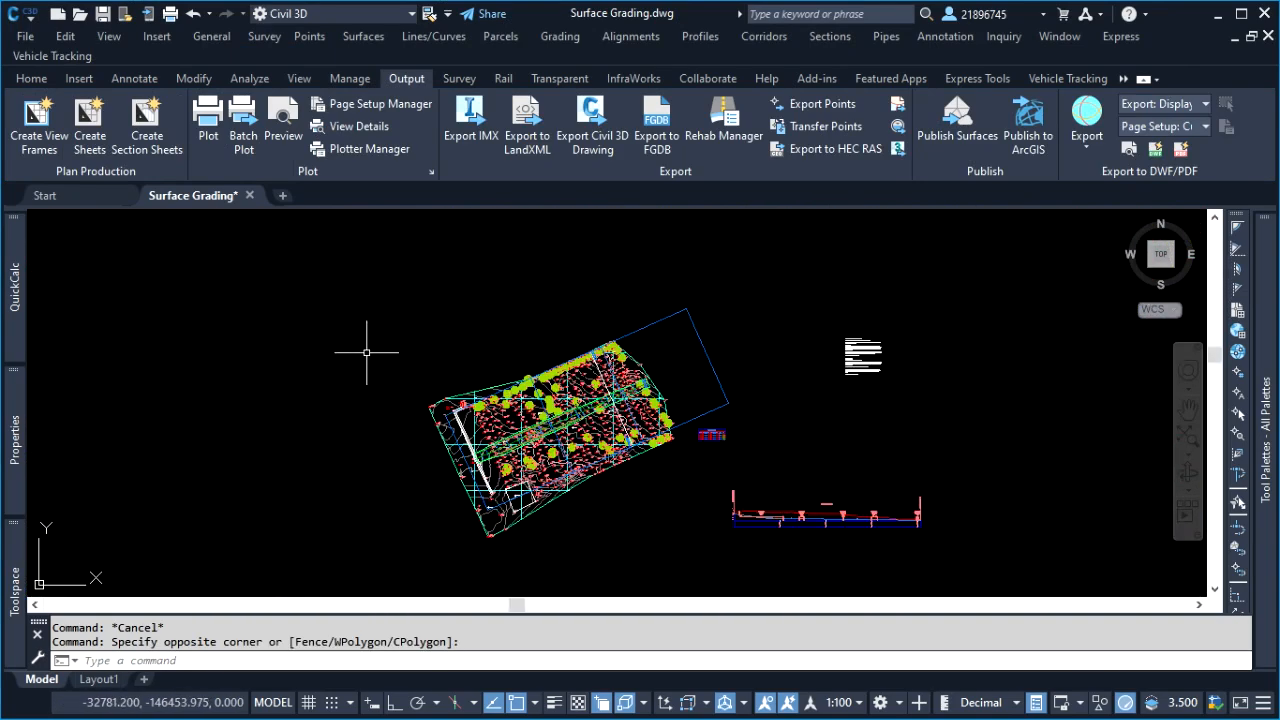
click(343, 306)
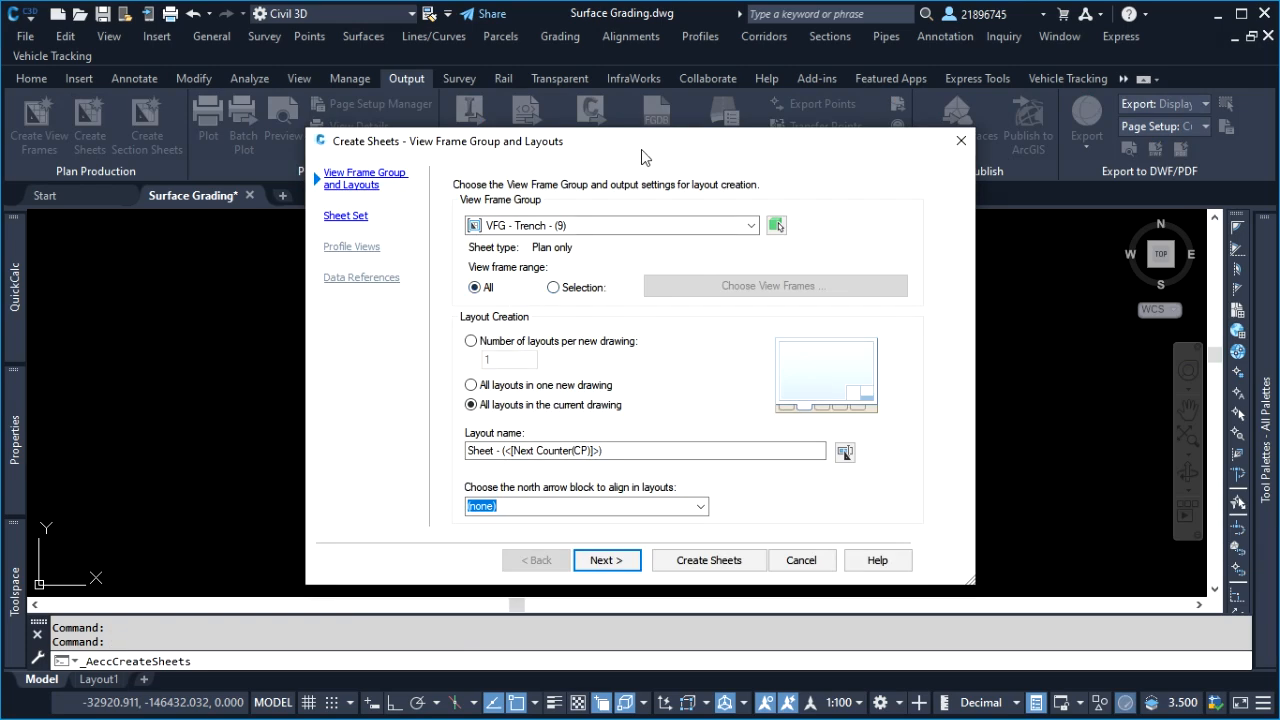
Create sheets for all view frames of VFG - Trench - (9) in the current drawing, with a new sheet set stored in E:\Tutorials\
mouse_move(642, 150)
mouse_down()
mouse_move(643, 218)
mouse_move(635, 166)
mouse_up()
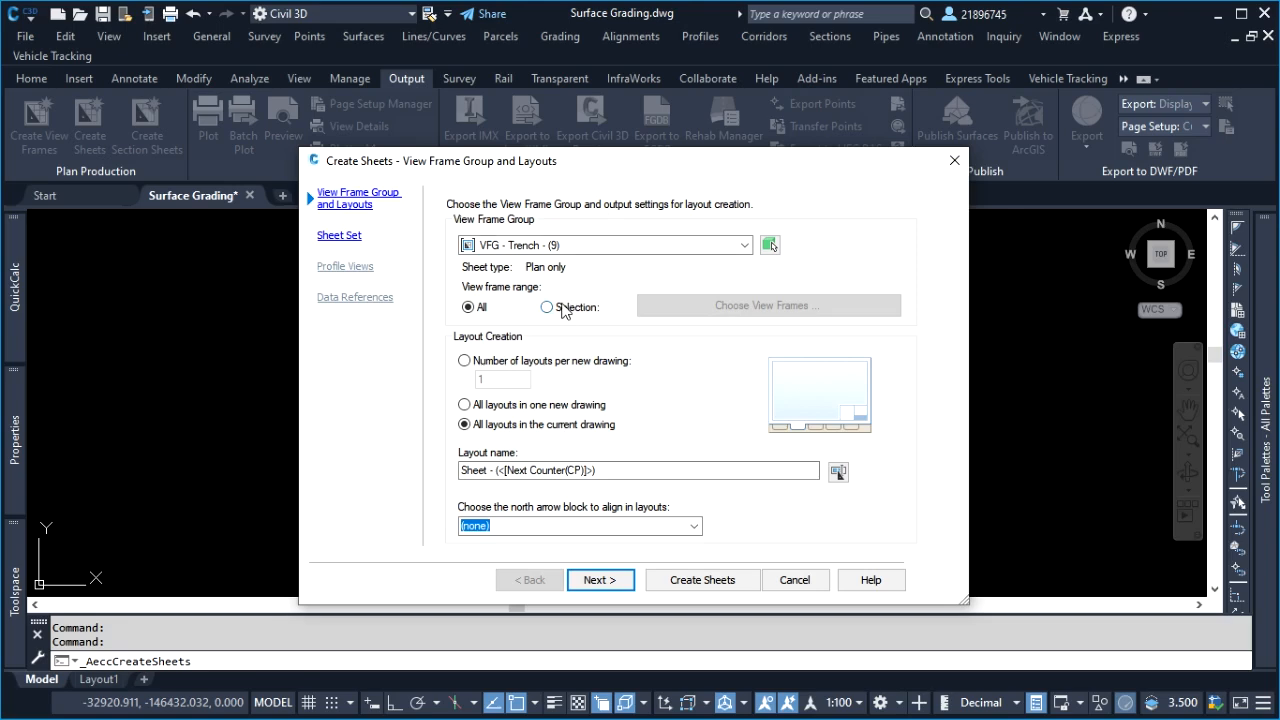
mouse_move(617, 172)
mouse_down()
mouse_move(306, 280)
mouse_move(137, 235)
mouse_up()
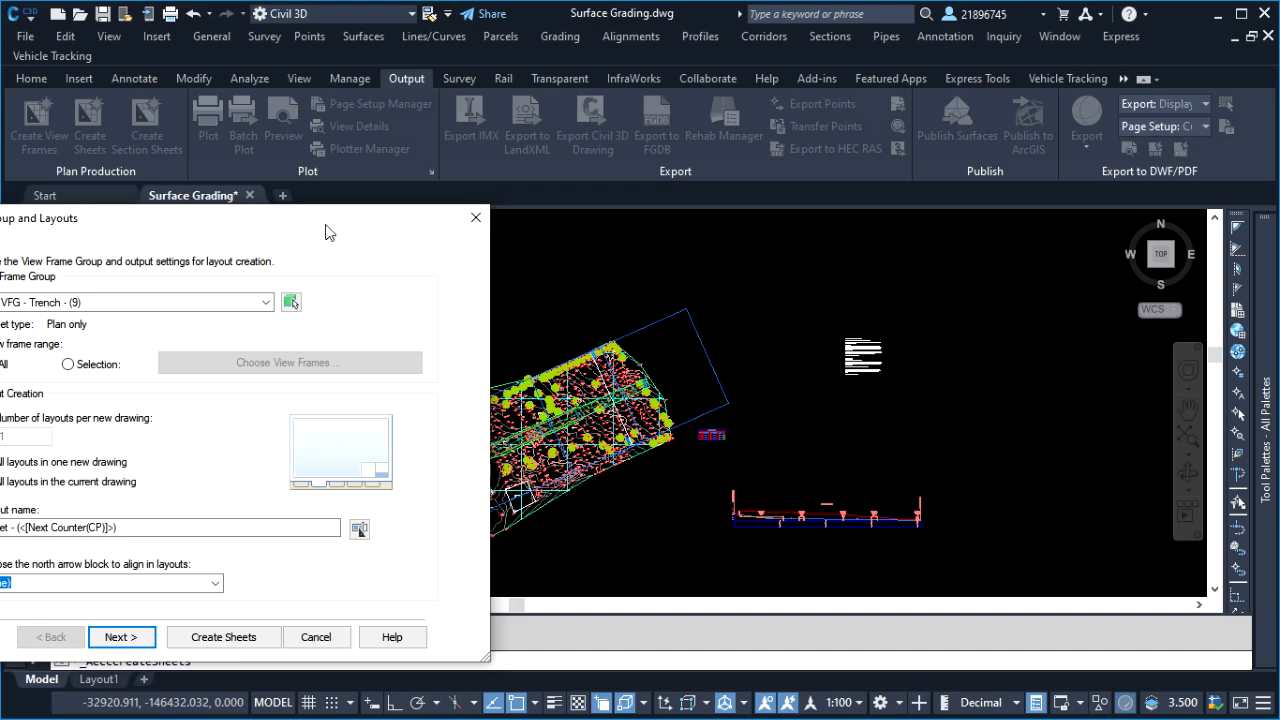
drag(330, 232, 711, 164)
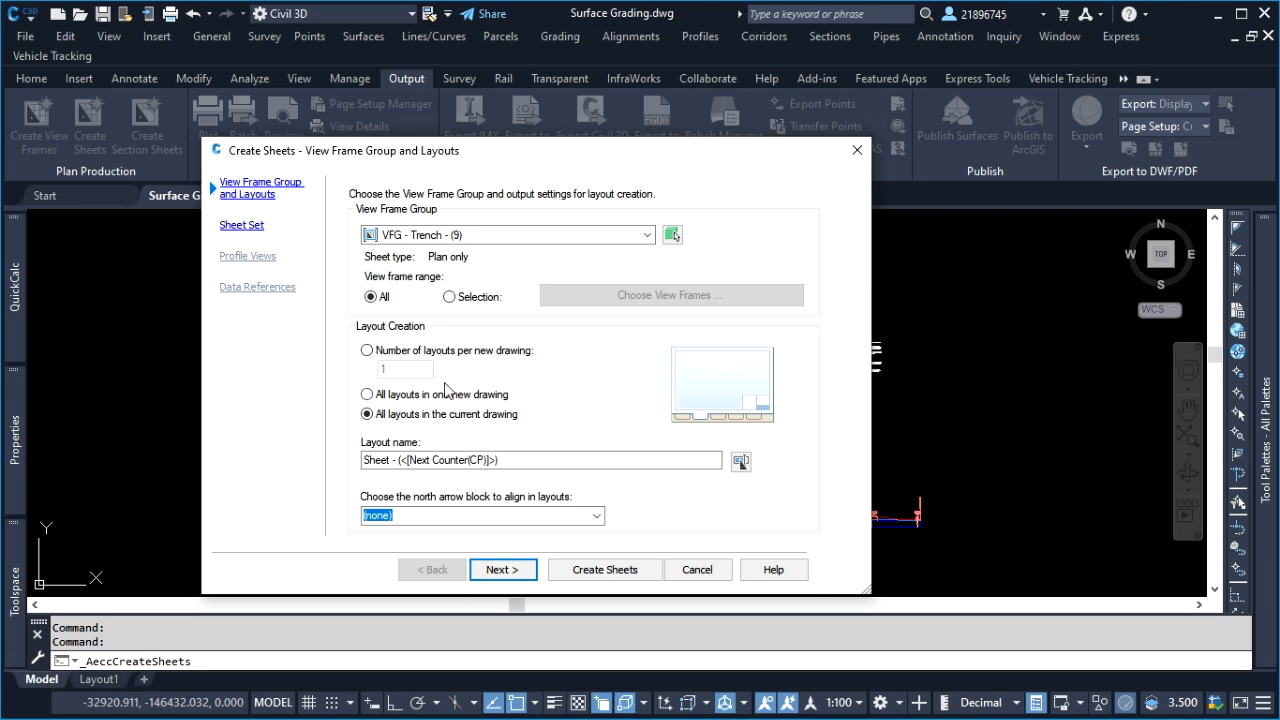
drag(516, 163, 505, 100)
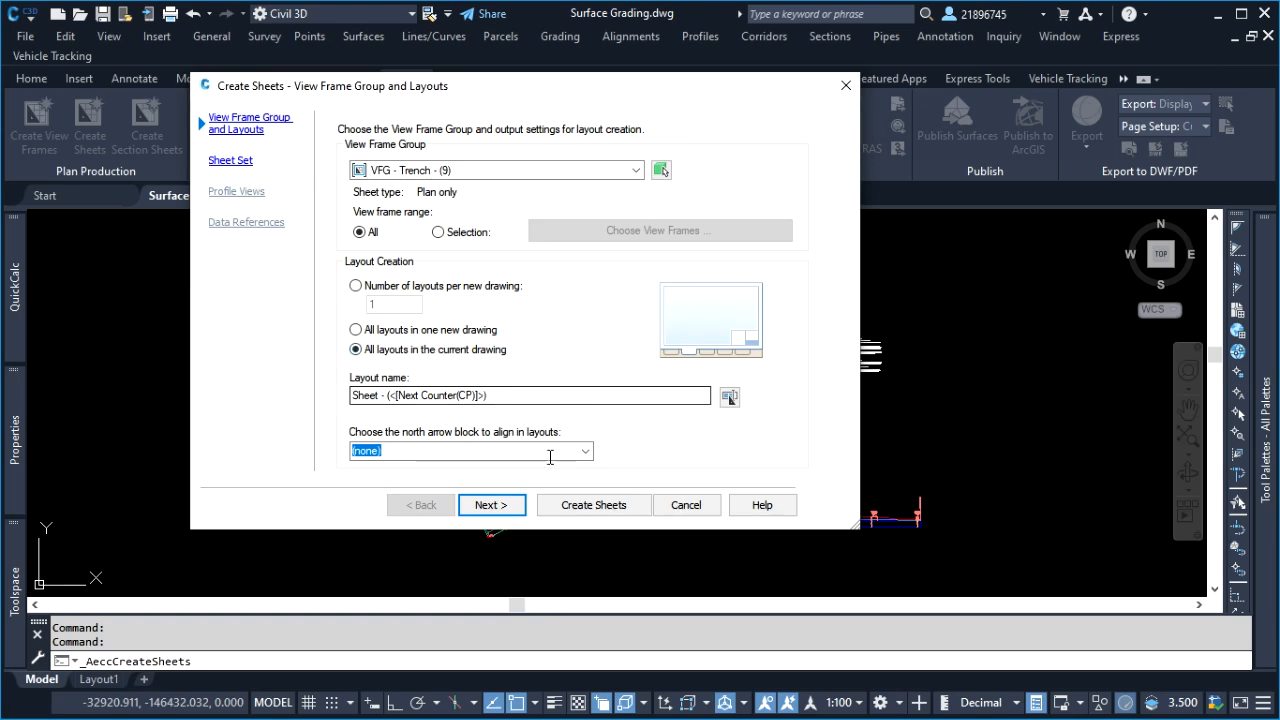
click(510, 508)
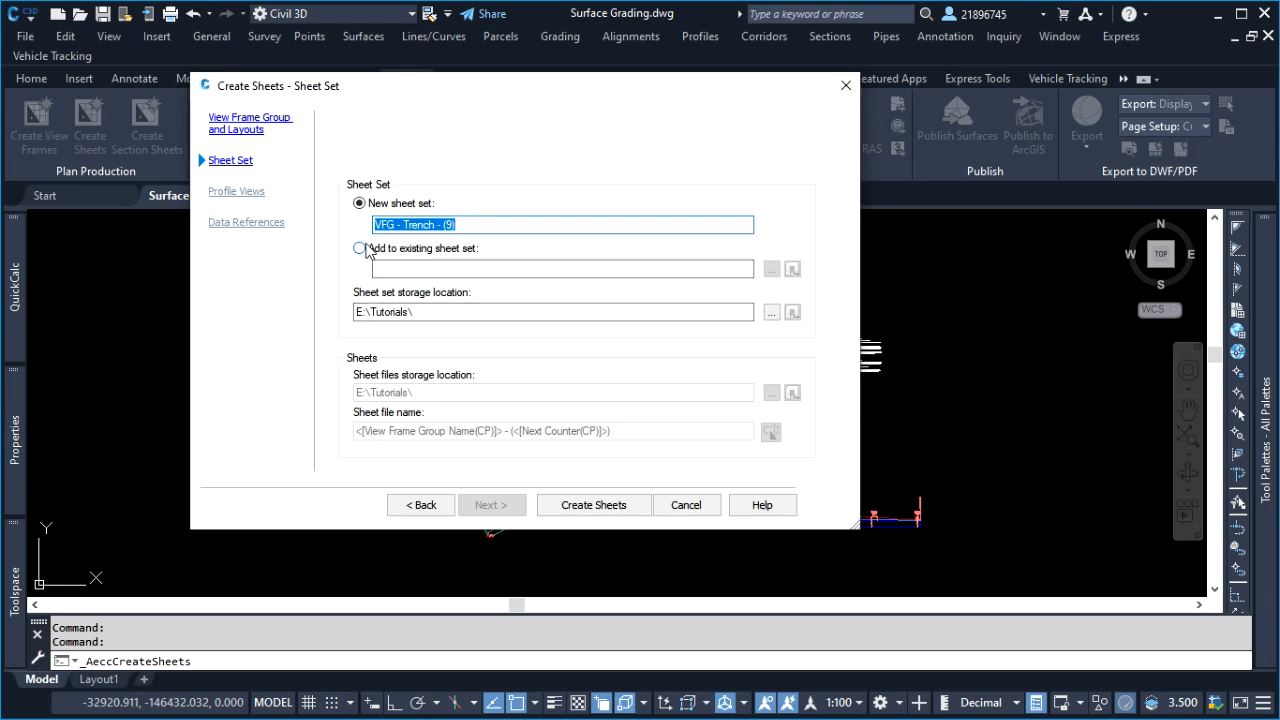
click(604, 507)
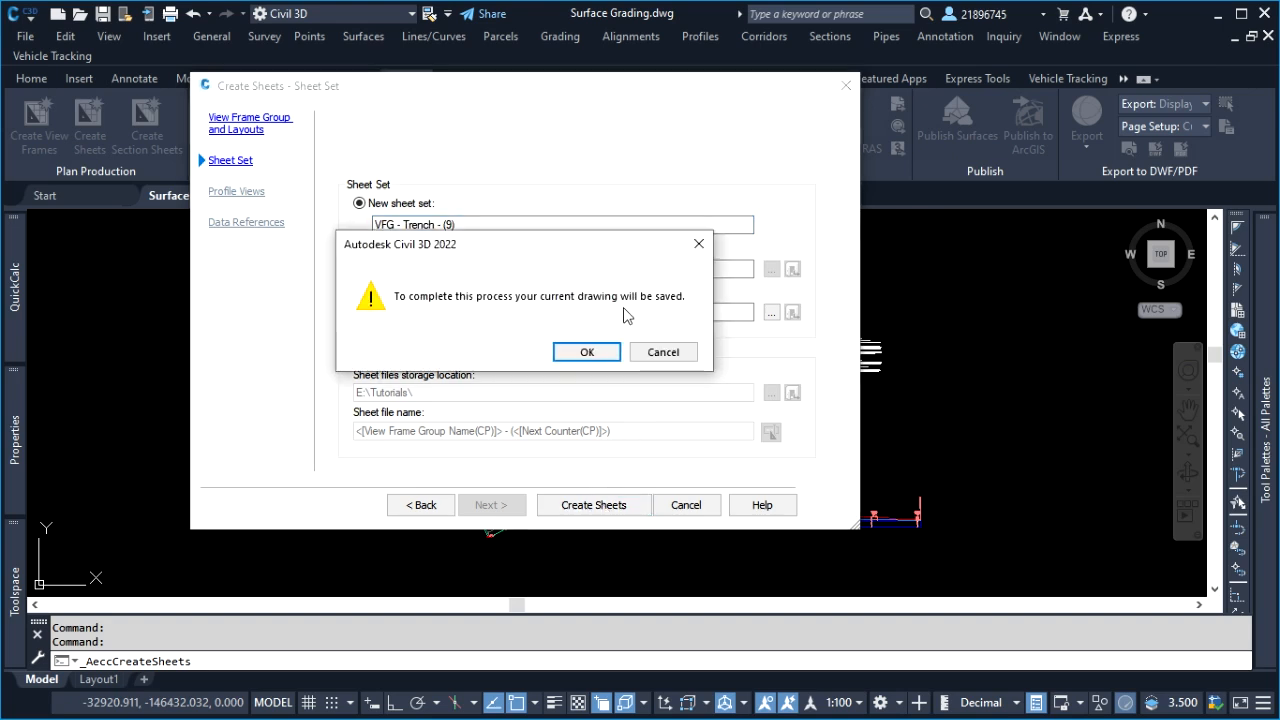
click(585, 353)
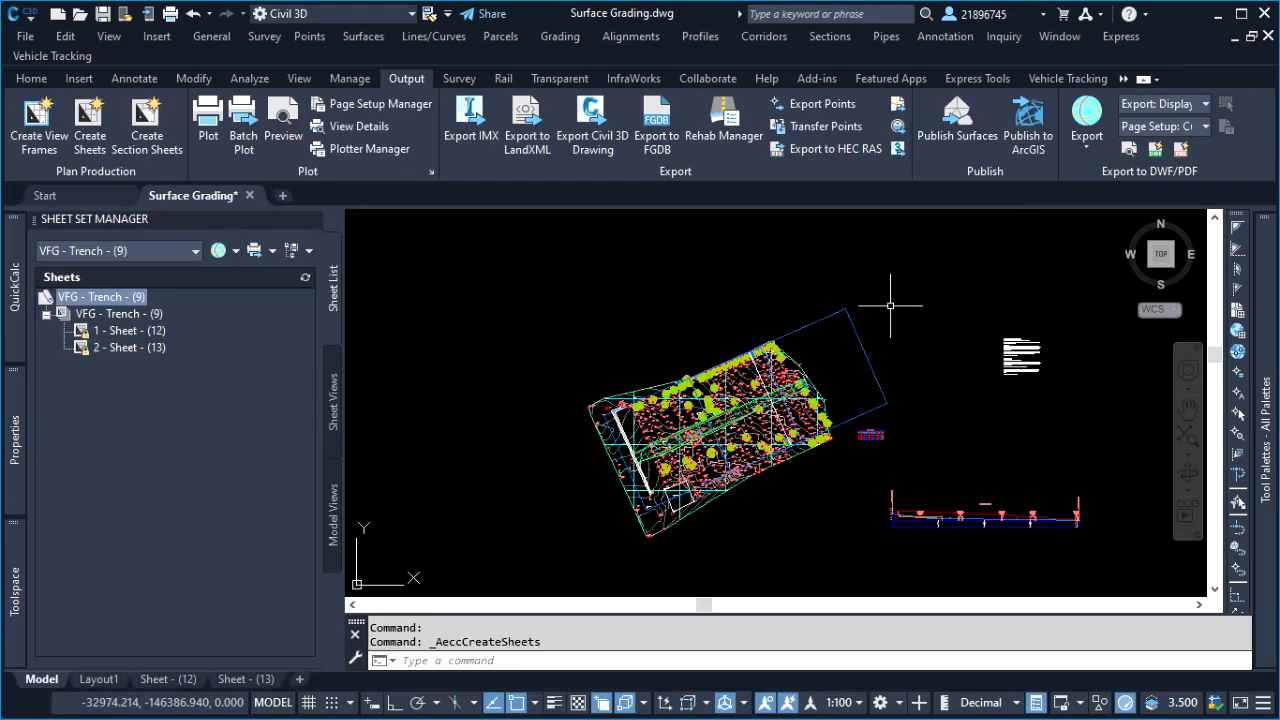
Close the Sheet Set Manager to return to the full model view
double_click(853, 271)
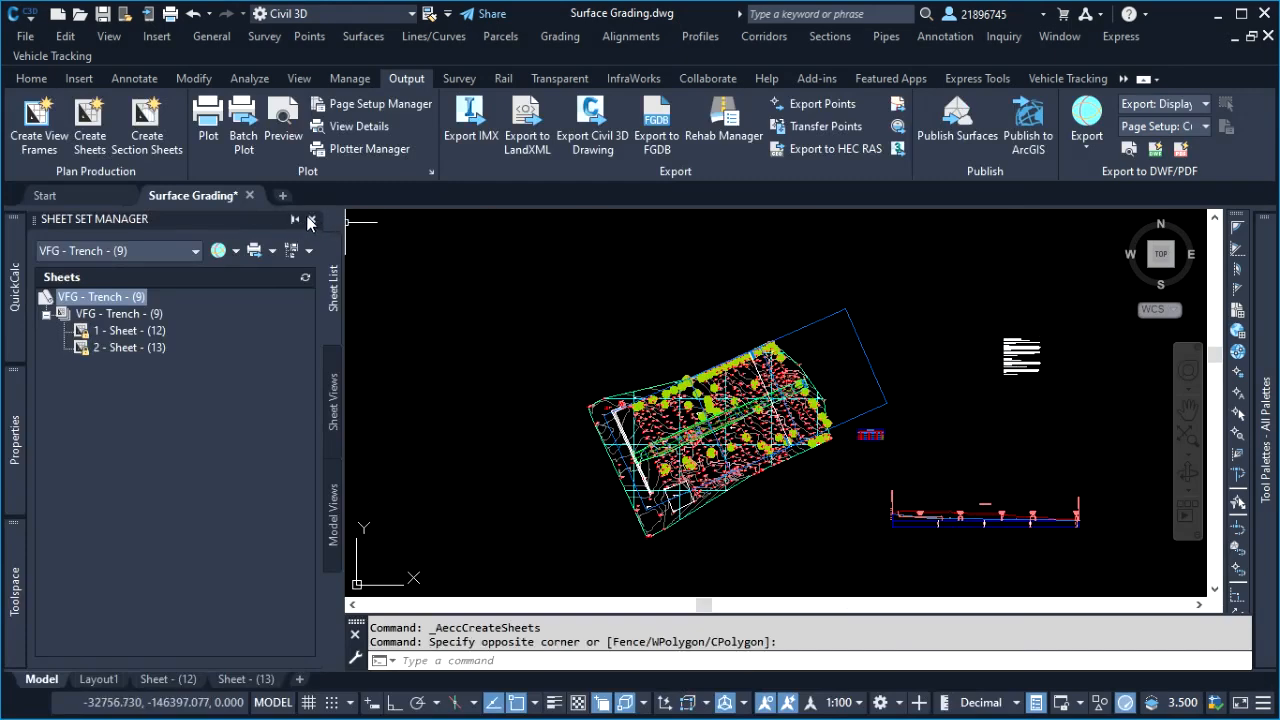
click(313, 222)
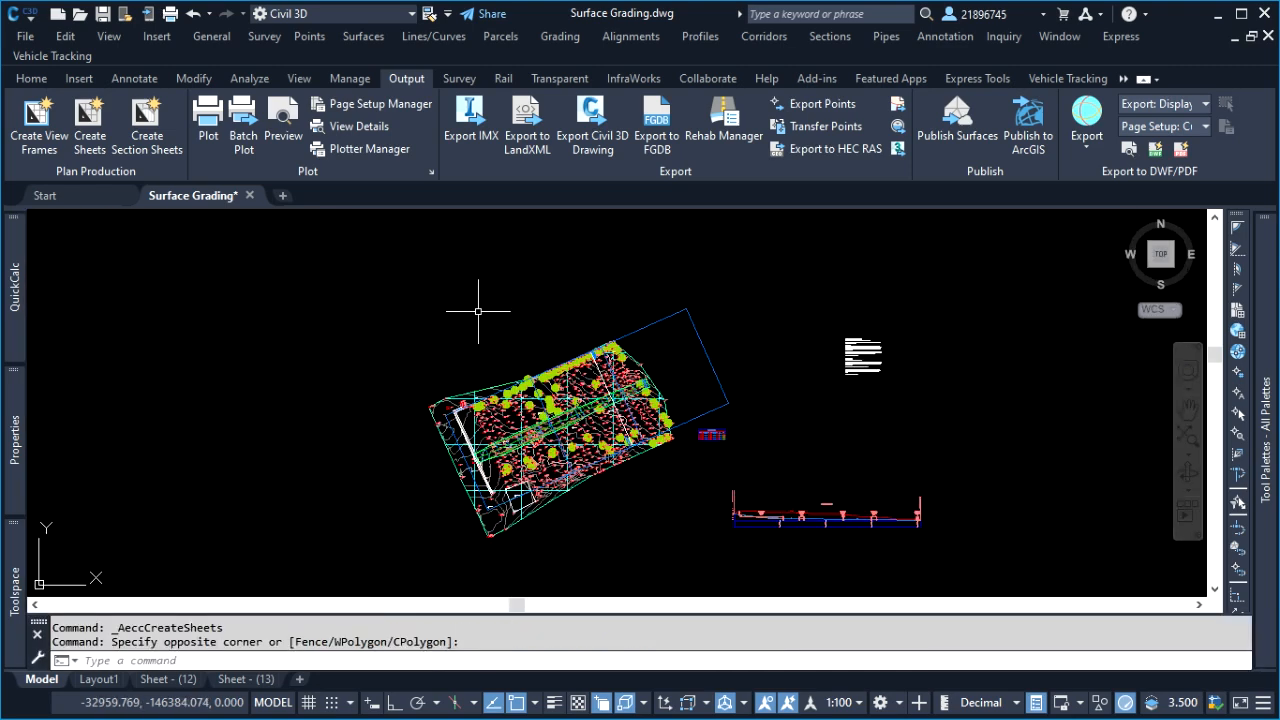
double_click(423, 278)
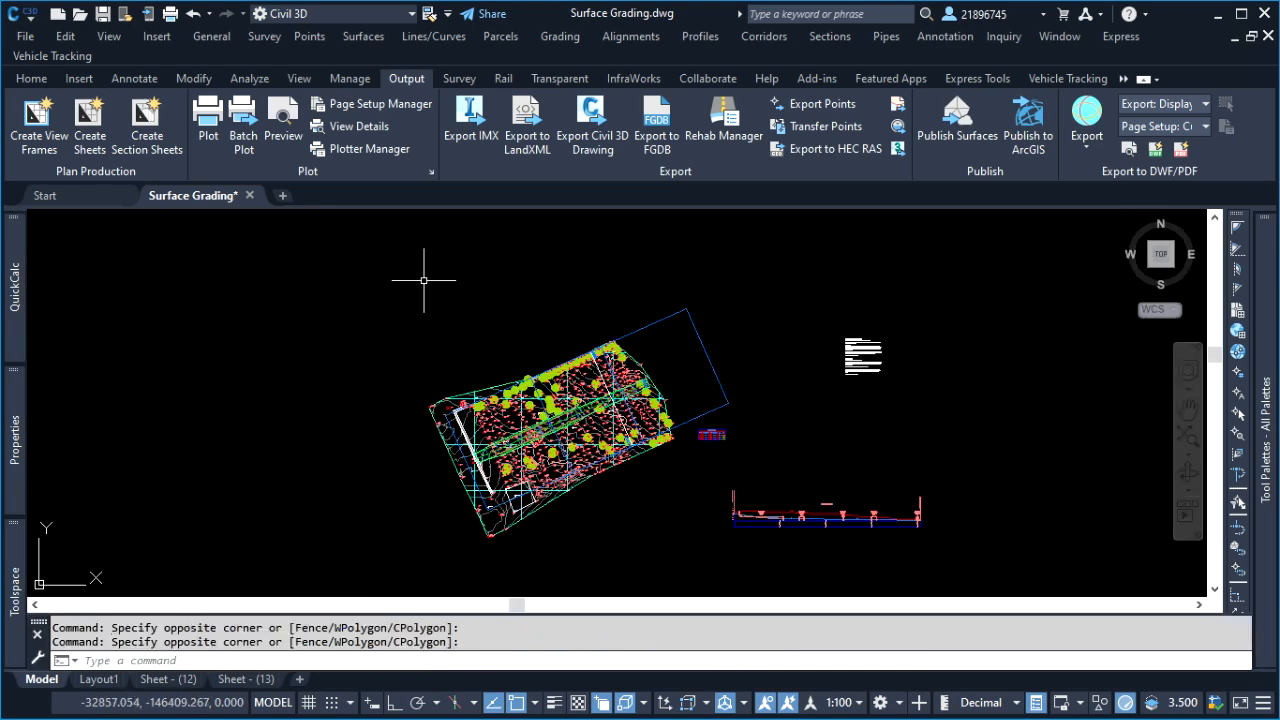
Open the Sheet - (12) layout, switch to paper space and examine the plan, match line label and mask area
click(170, 679)
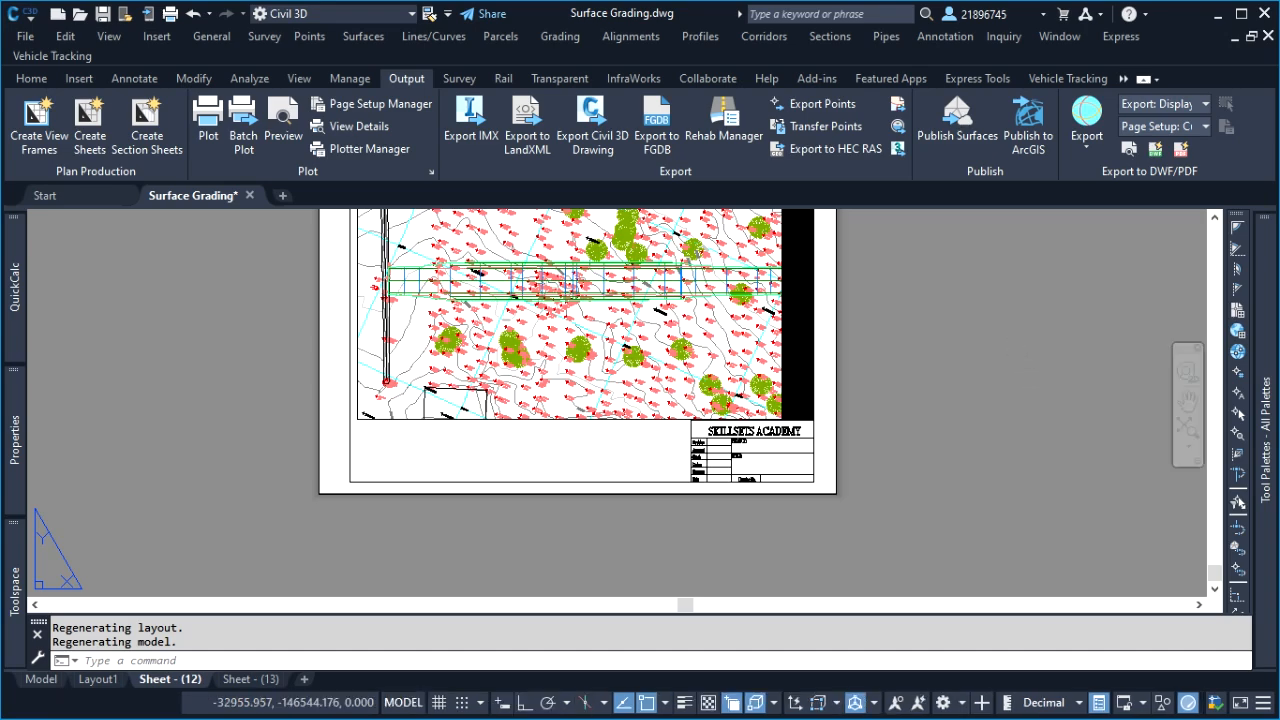
click(1026, 377)
click(990, 329)
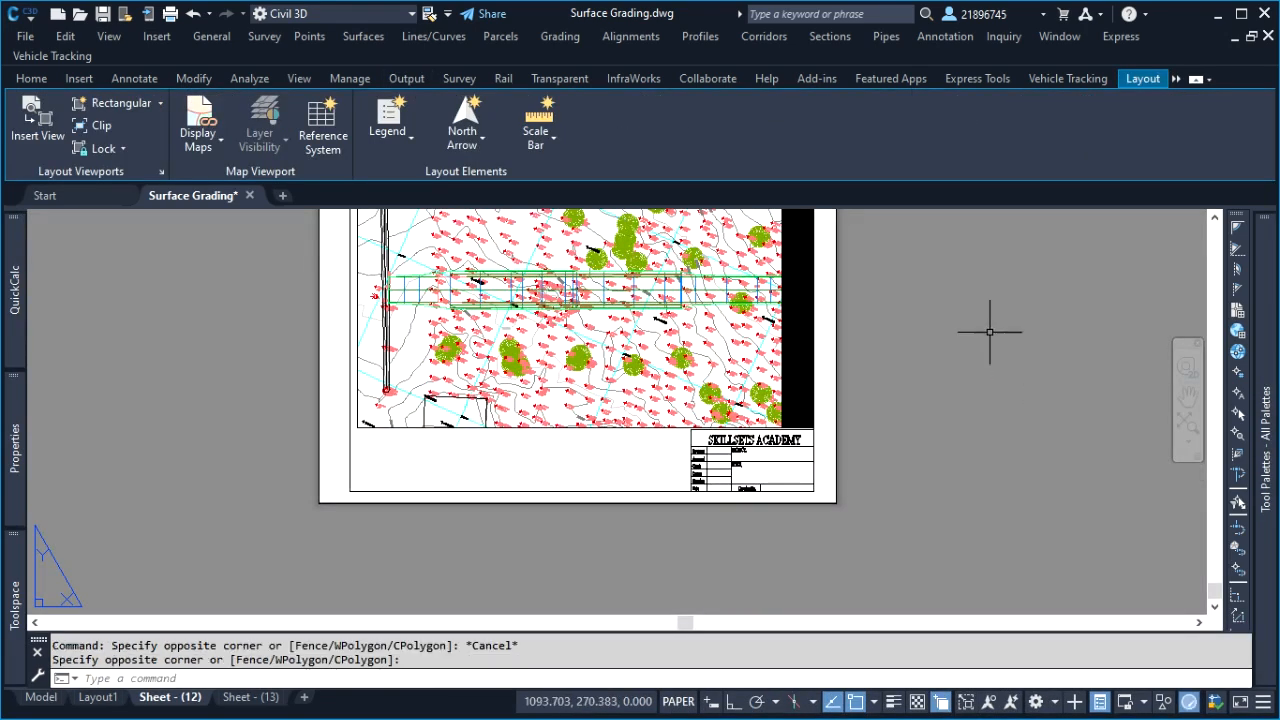
scroll(814, 300, down, 3)
scroll(793, 319, up, 3)
scroll(718, 320, up, 3)
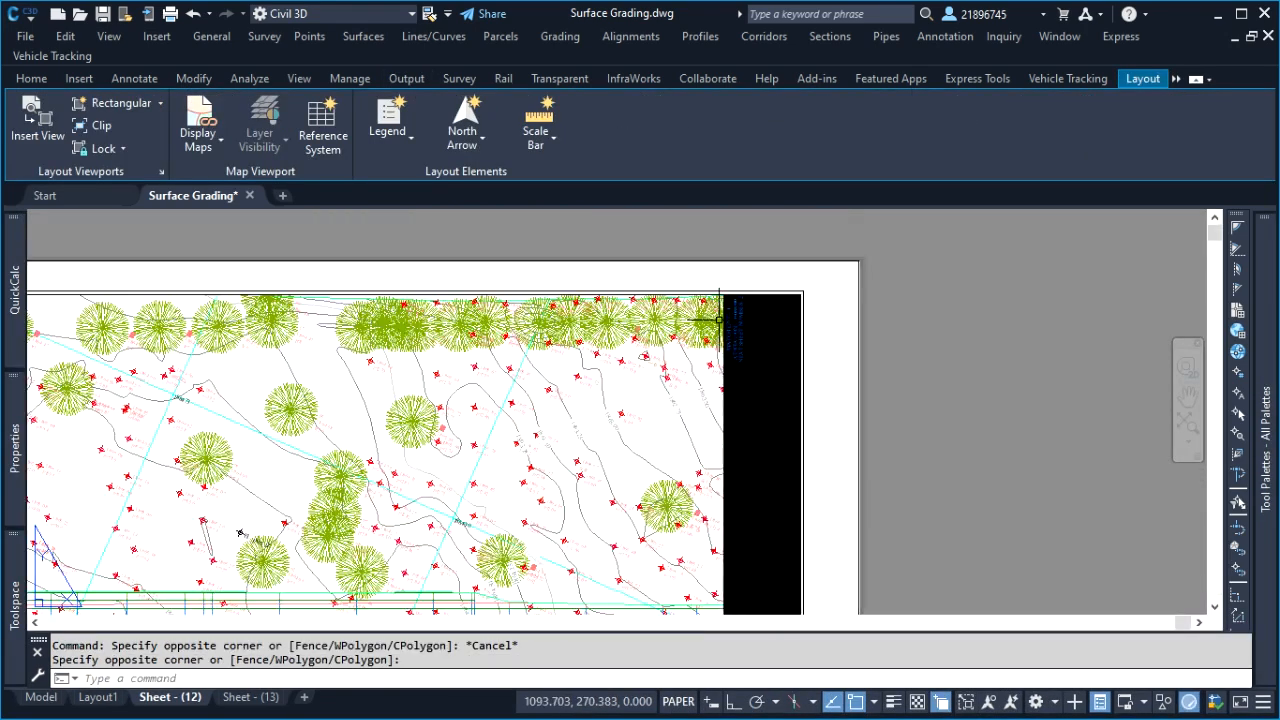
scroll(653, 320, up, 4)
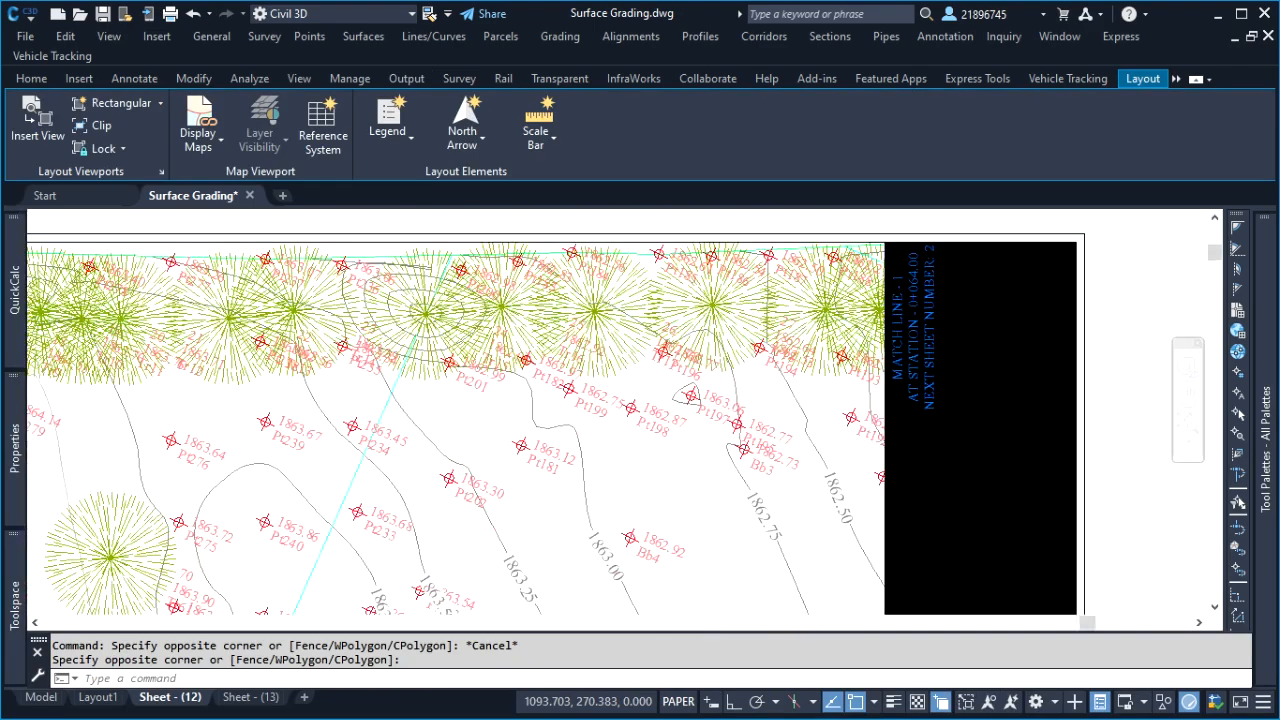
scroll(674, 388, down, 5)
scroll(529, 403, up, 5)
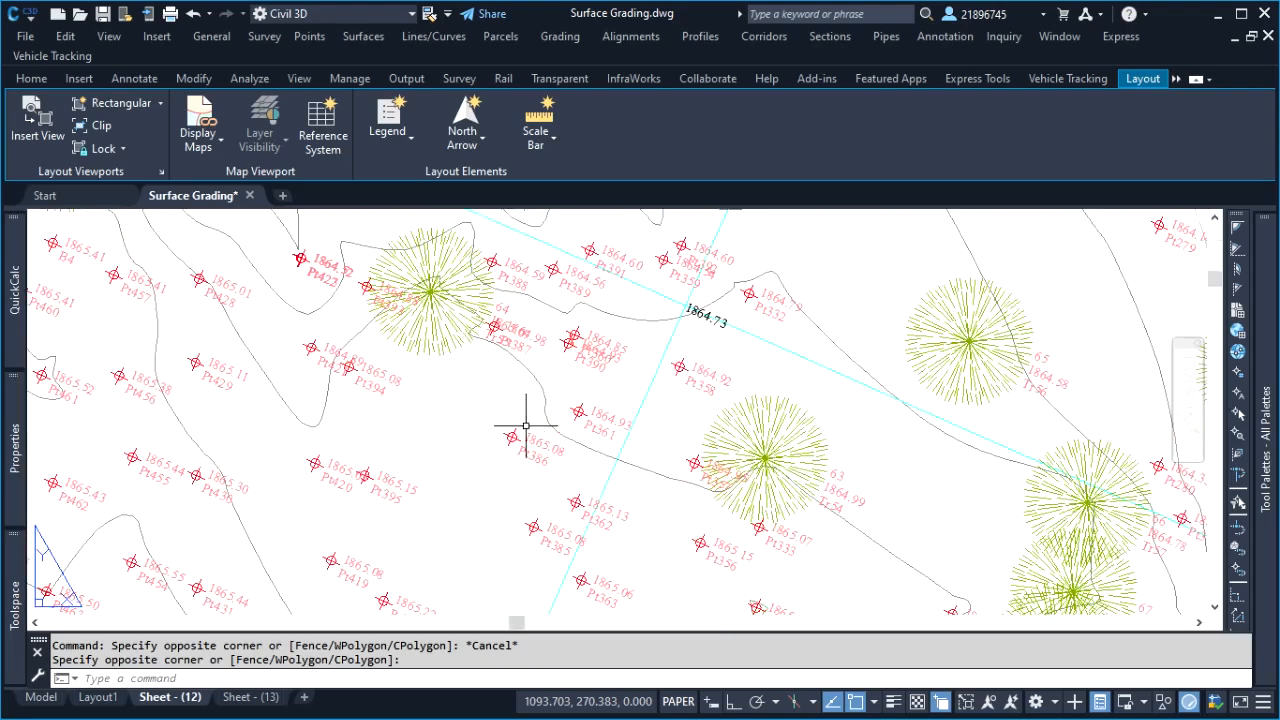
Stretch the plan viewport's lower edge on Sheet - (12) downward to about Y 57.5
scroll(629, 400, down, 5)
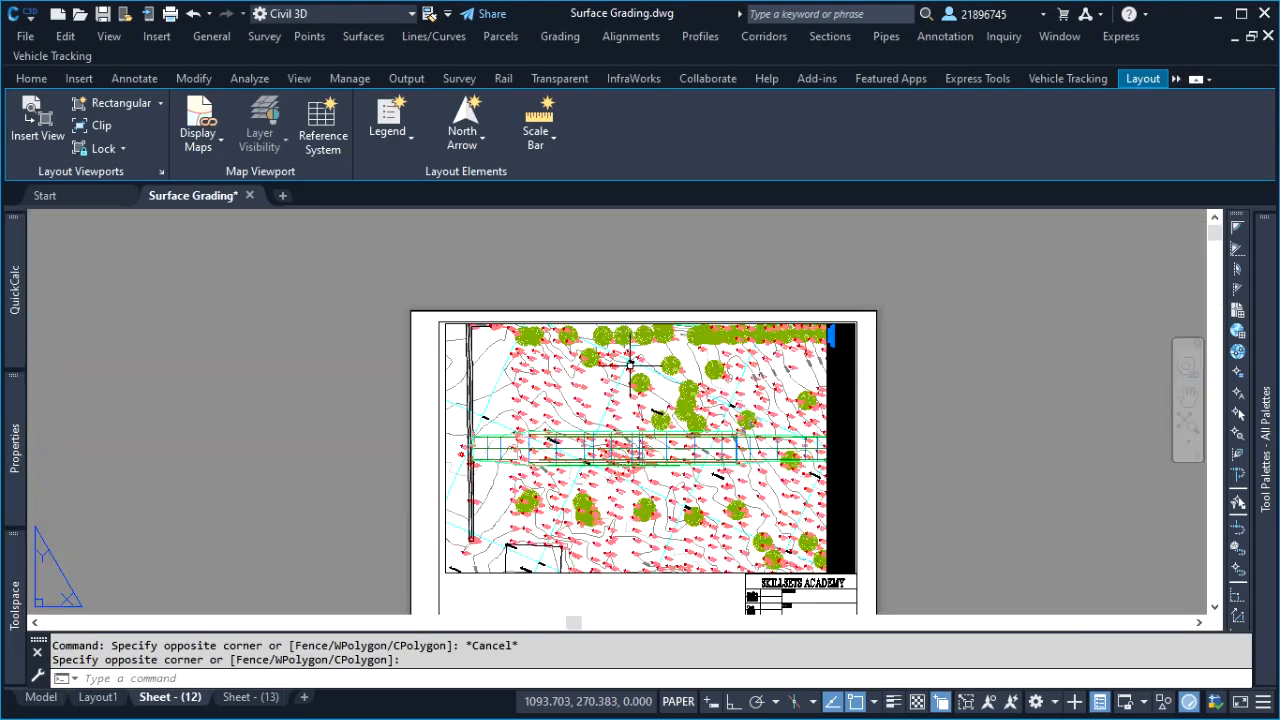
scroll(591, 523, up, 4)
scroll(600, 434, down, 4)
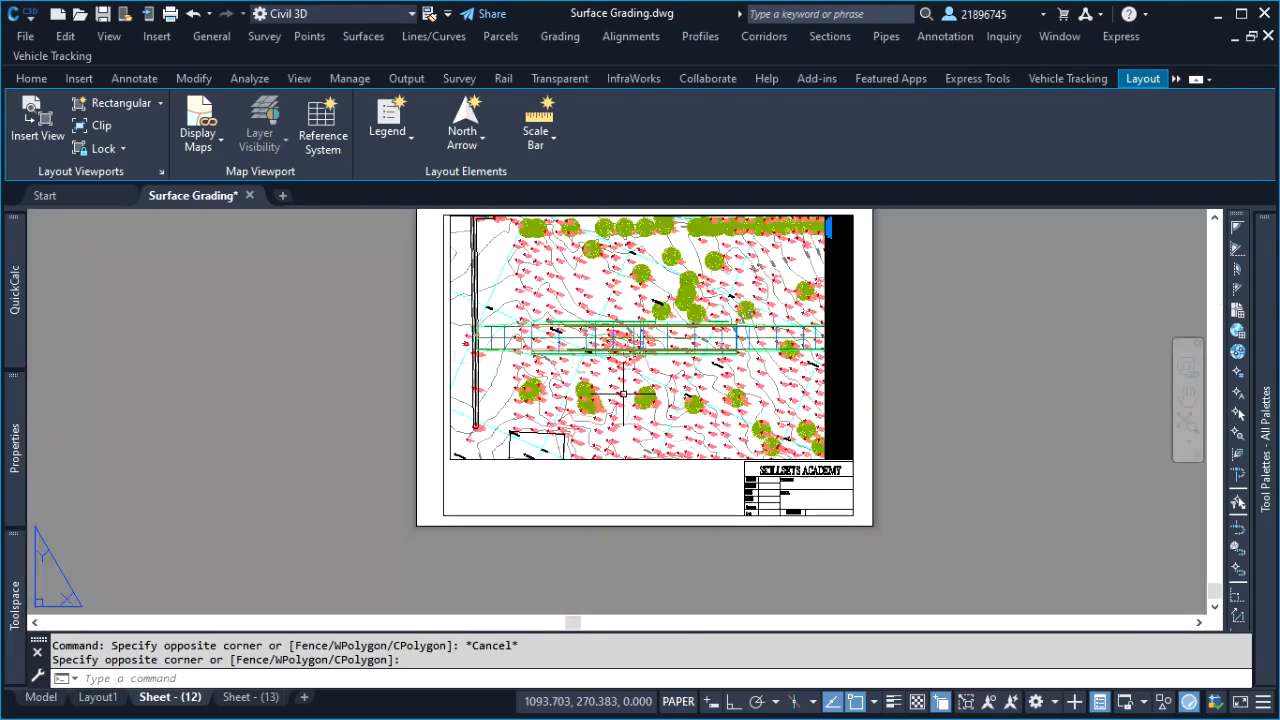
scroll(700, 490, up, 5)
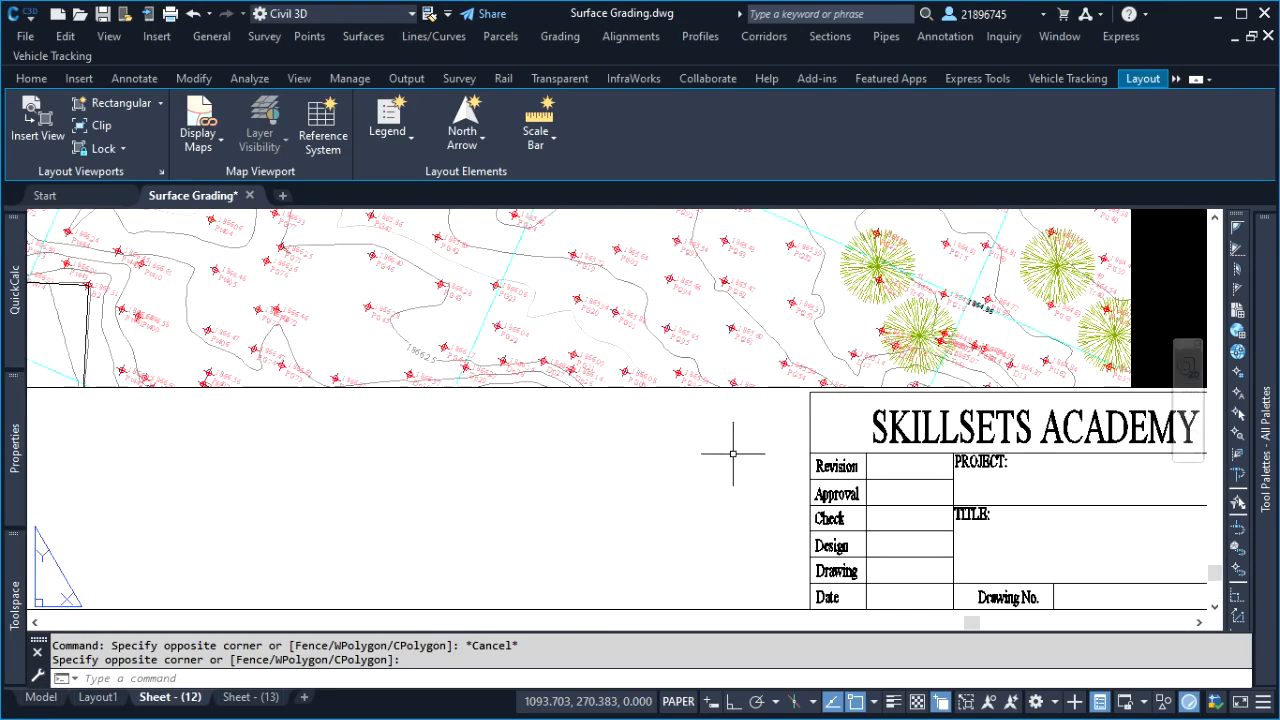
click(770, 378)
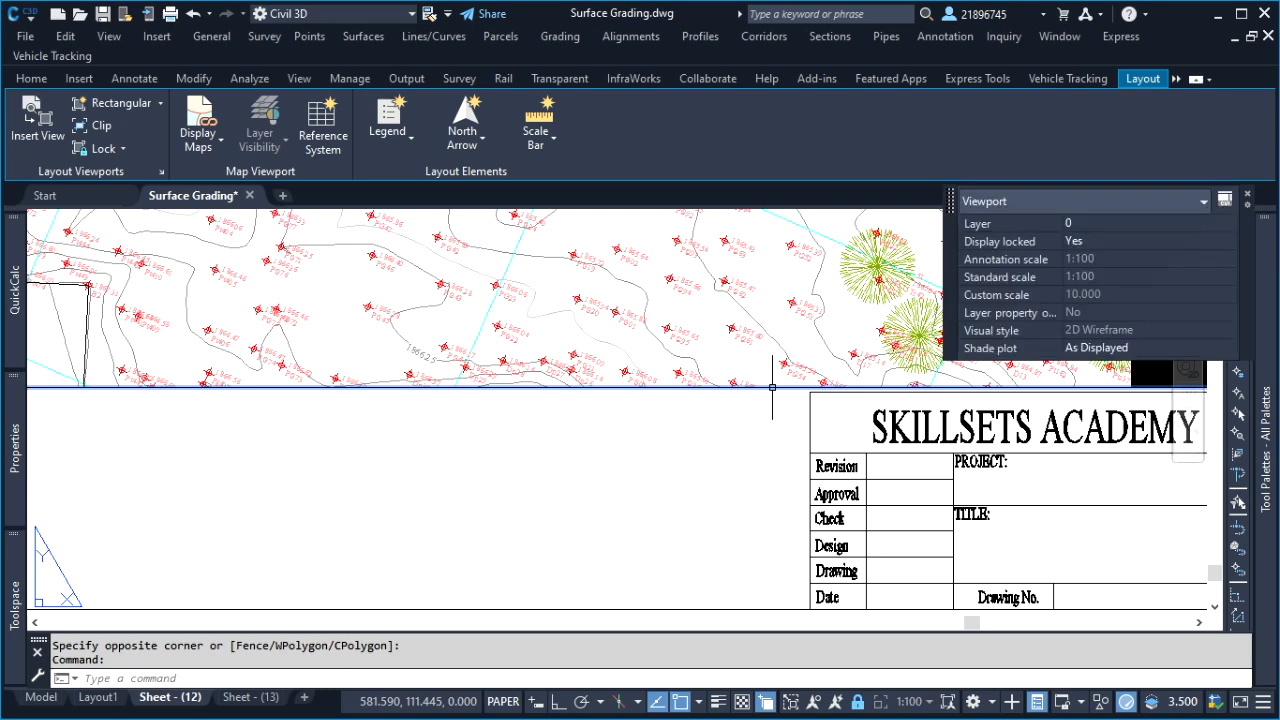
scroll(556, 393, down, 5)
scroll(223, 390, up, 6)
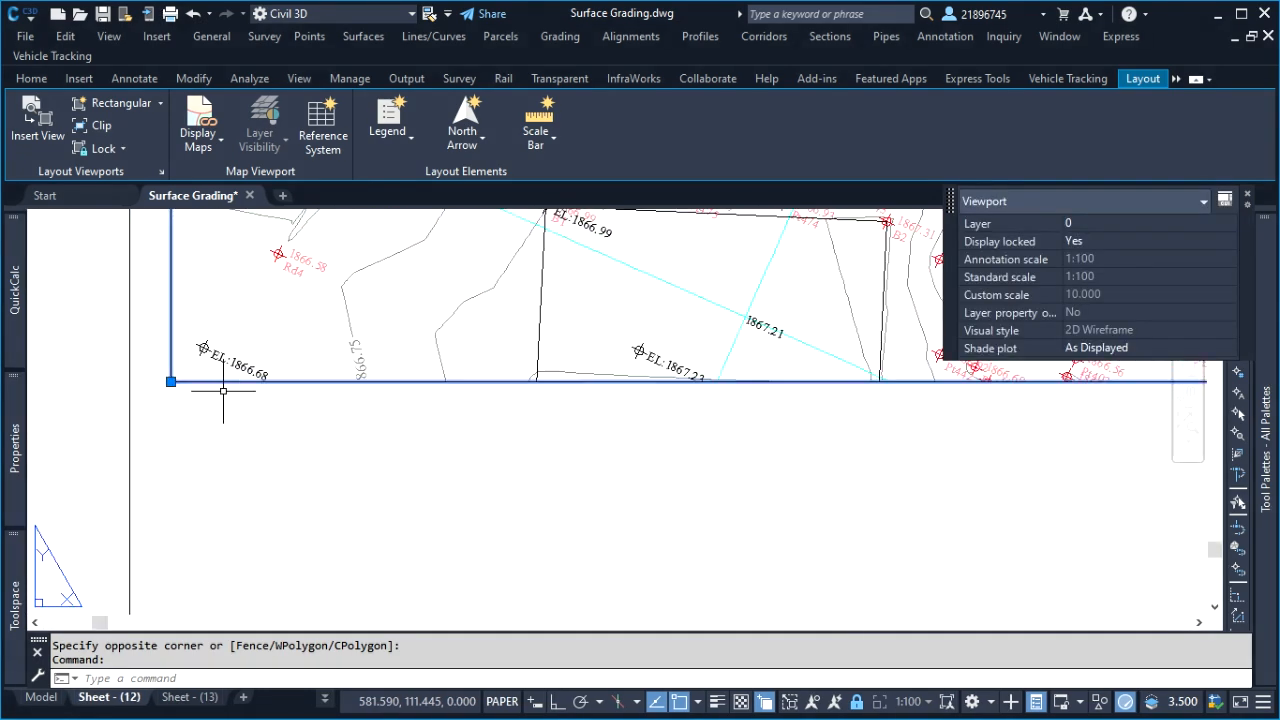
scroll(170, 381, down, 3)
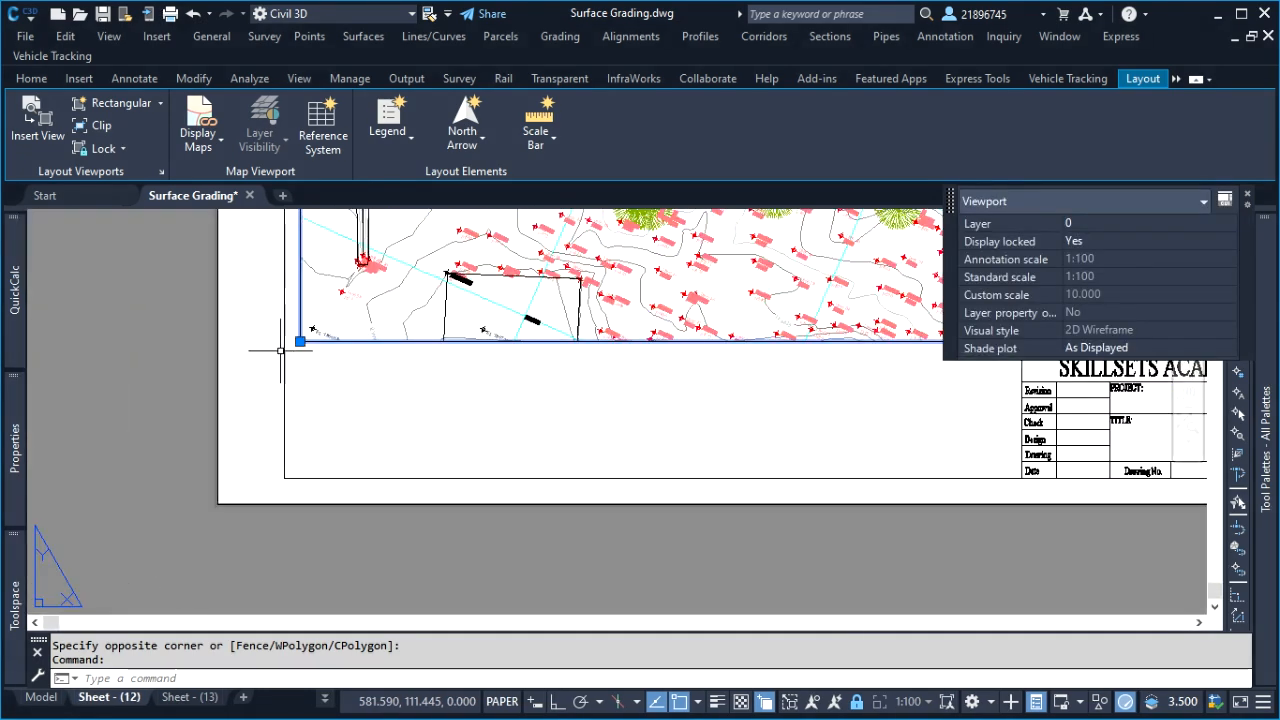
click(305, 341)
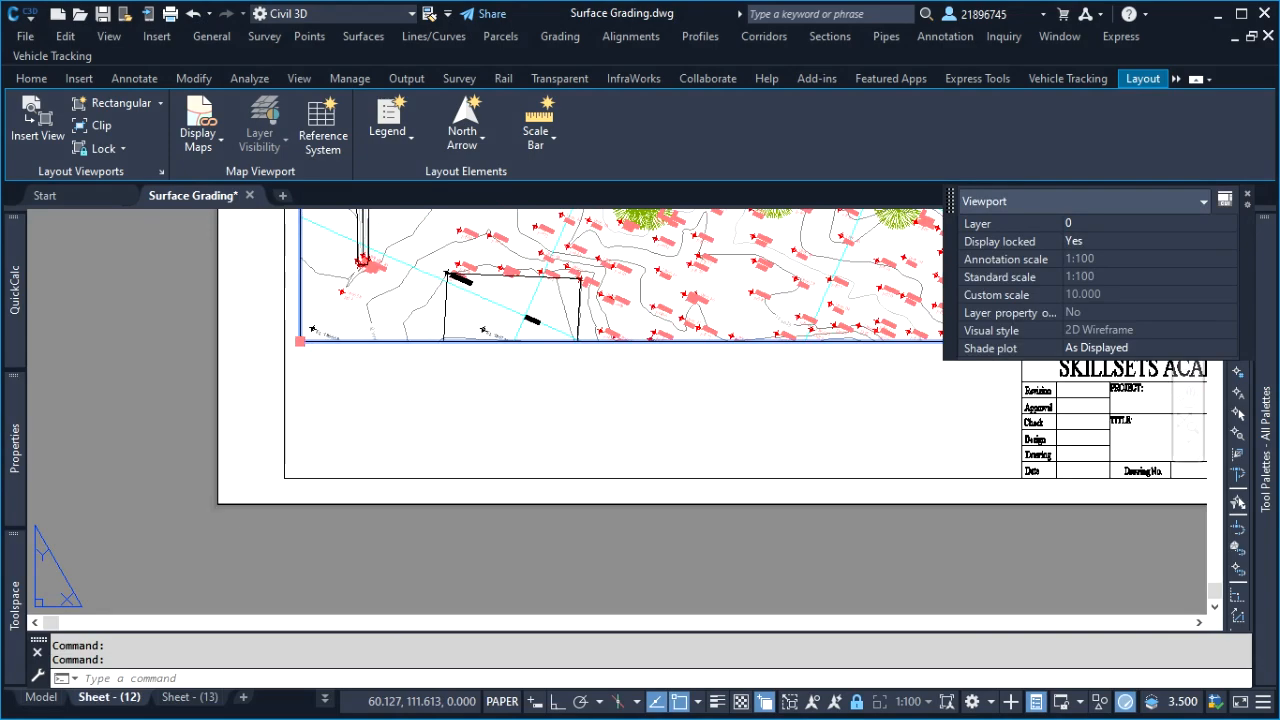
click(300, 341)
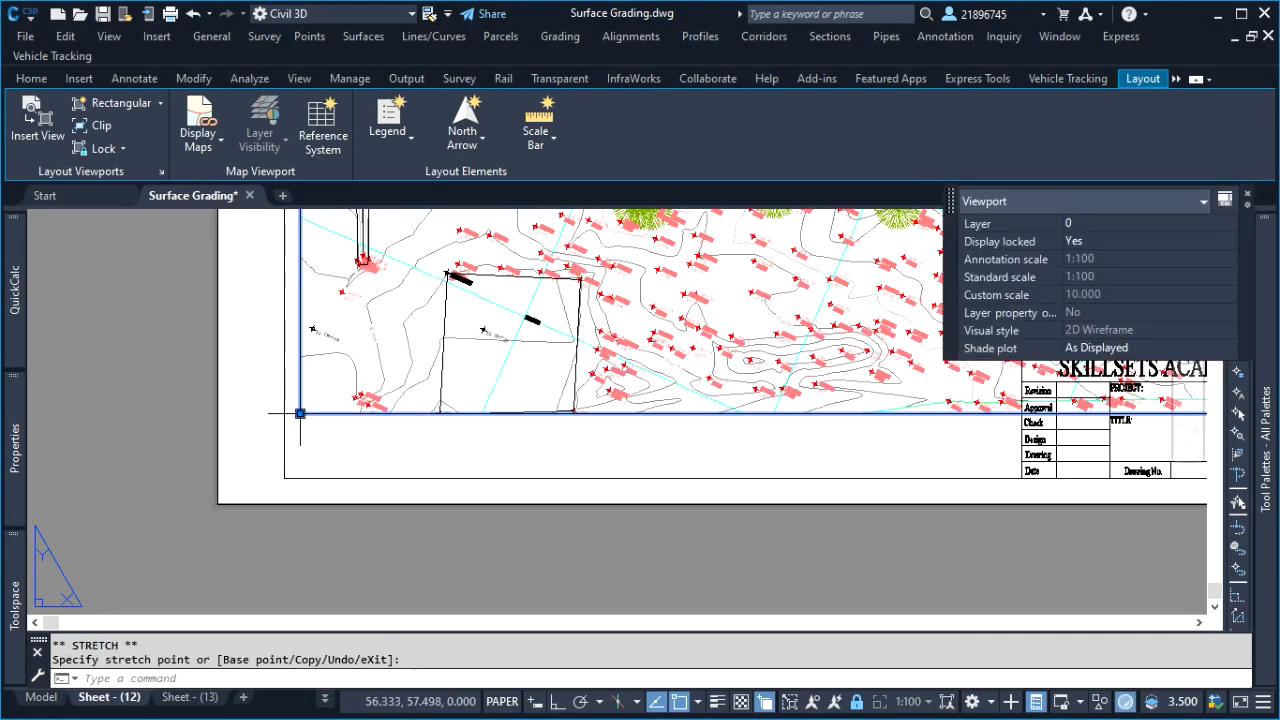
Check the stretched viewport against the title block and undo the stretch of its lower edge
scroll(300, 413, down, 4)
scroll(659, 393, up, 6)
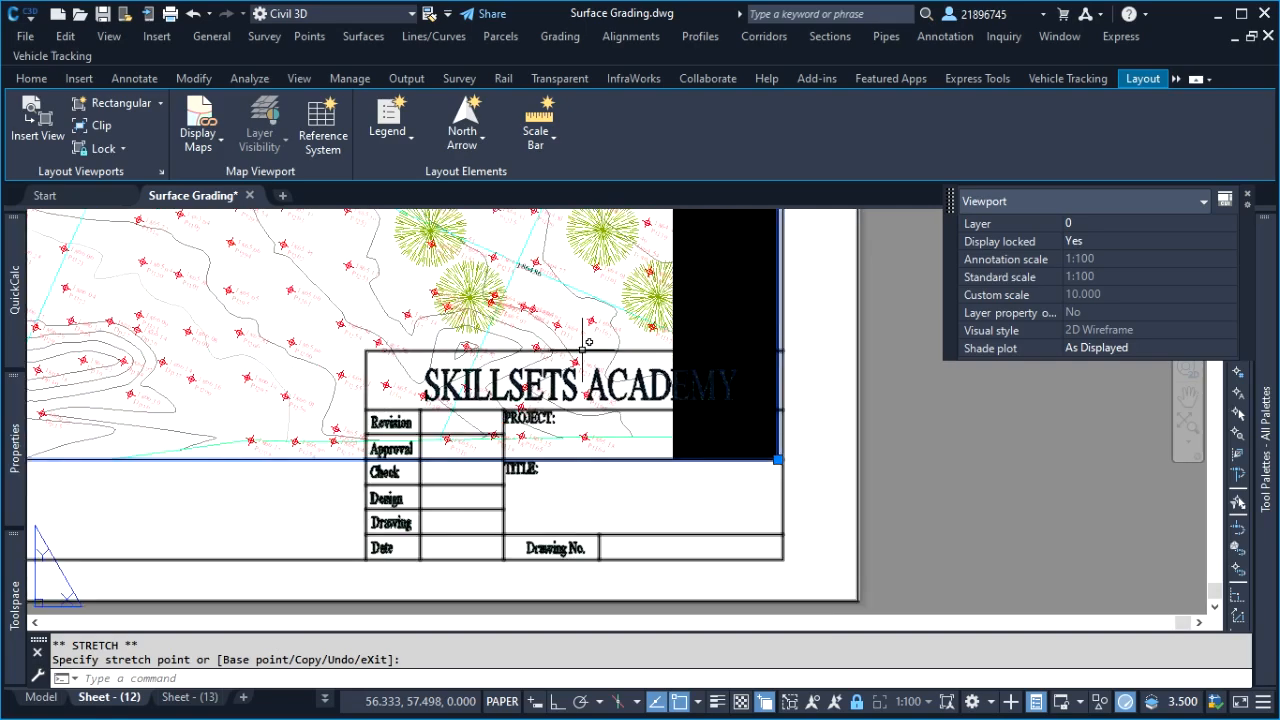
scroll(798, 460, down, 4)
scroll(240, 448, up, 4)
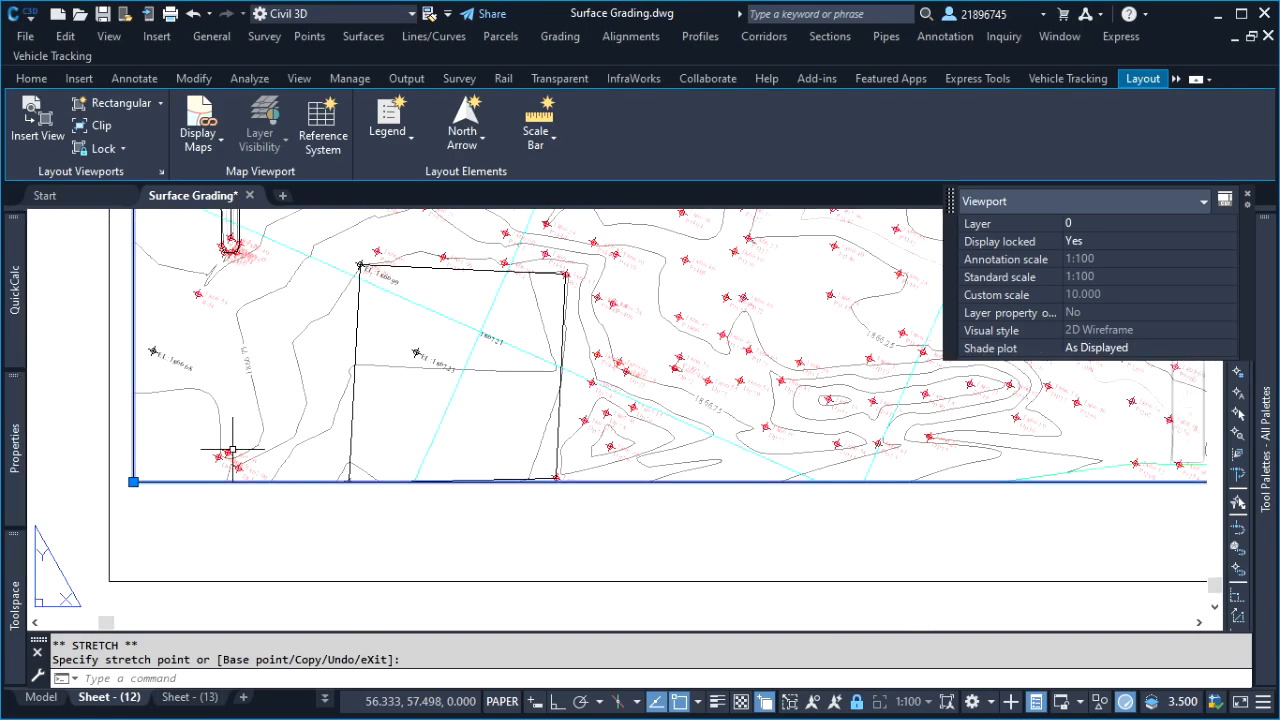
click(133, 482)
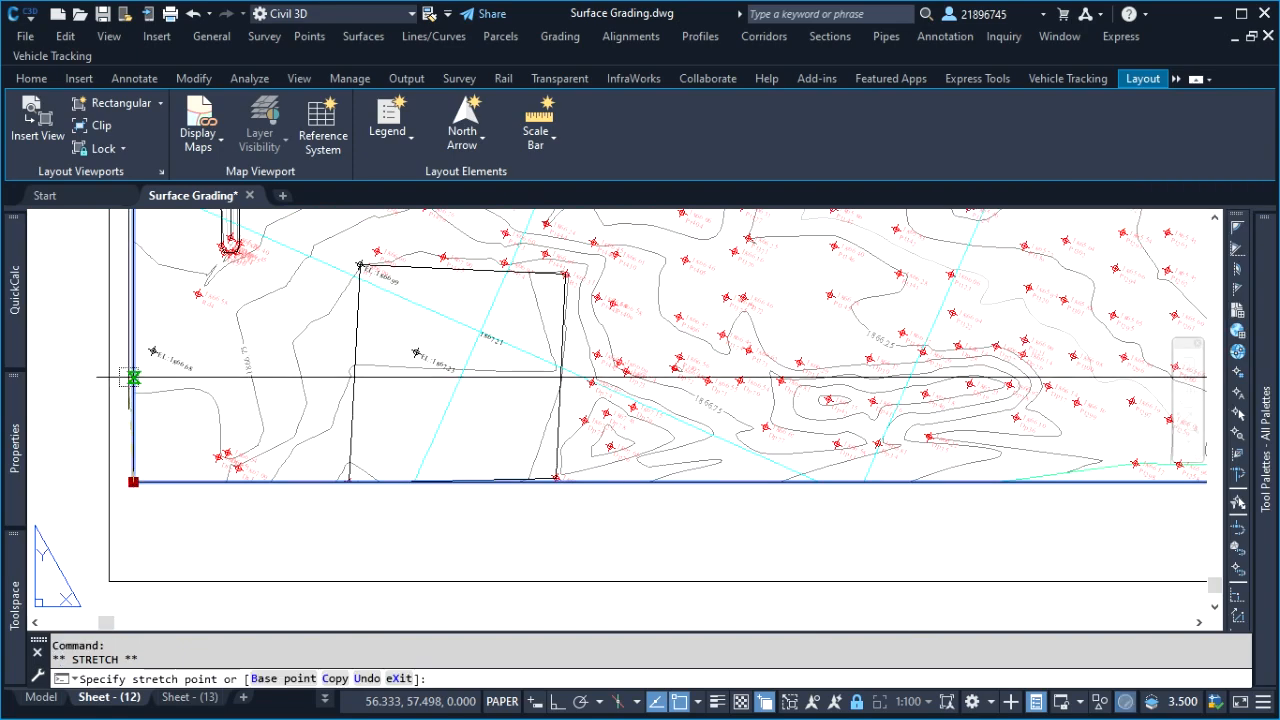
key(Escape)
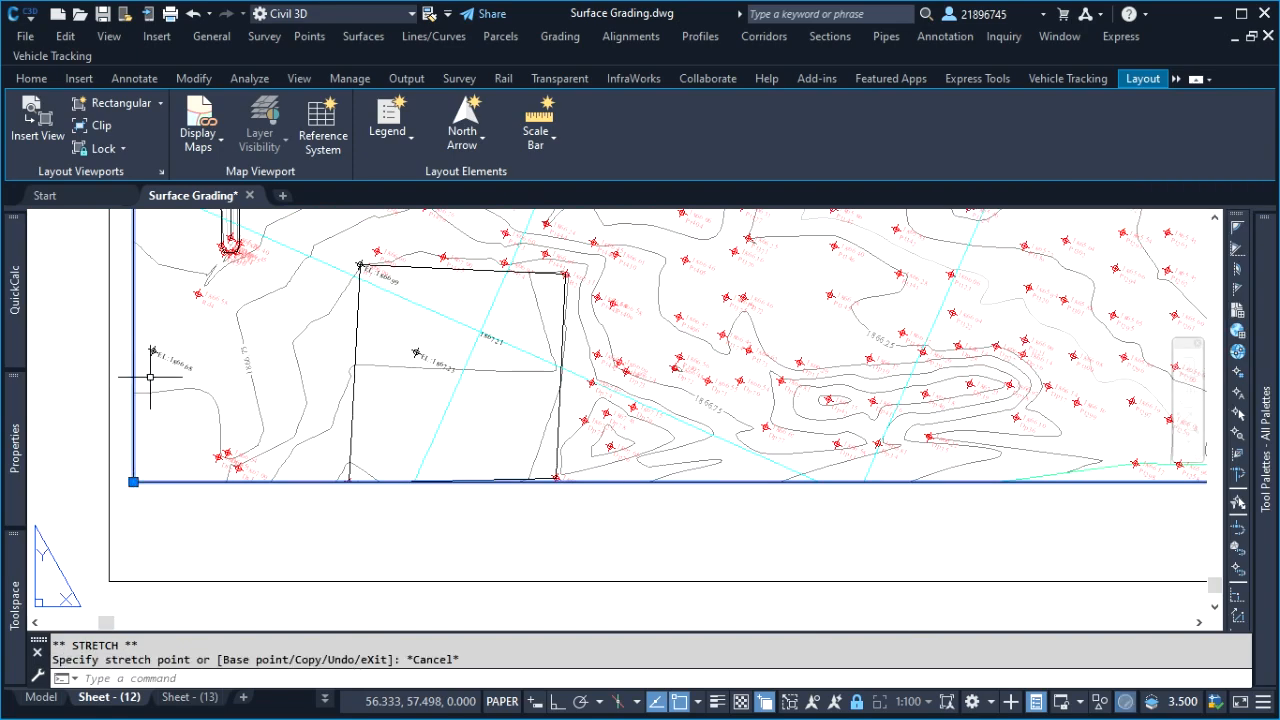
key(ctrl+z)
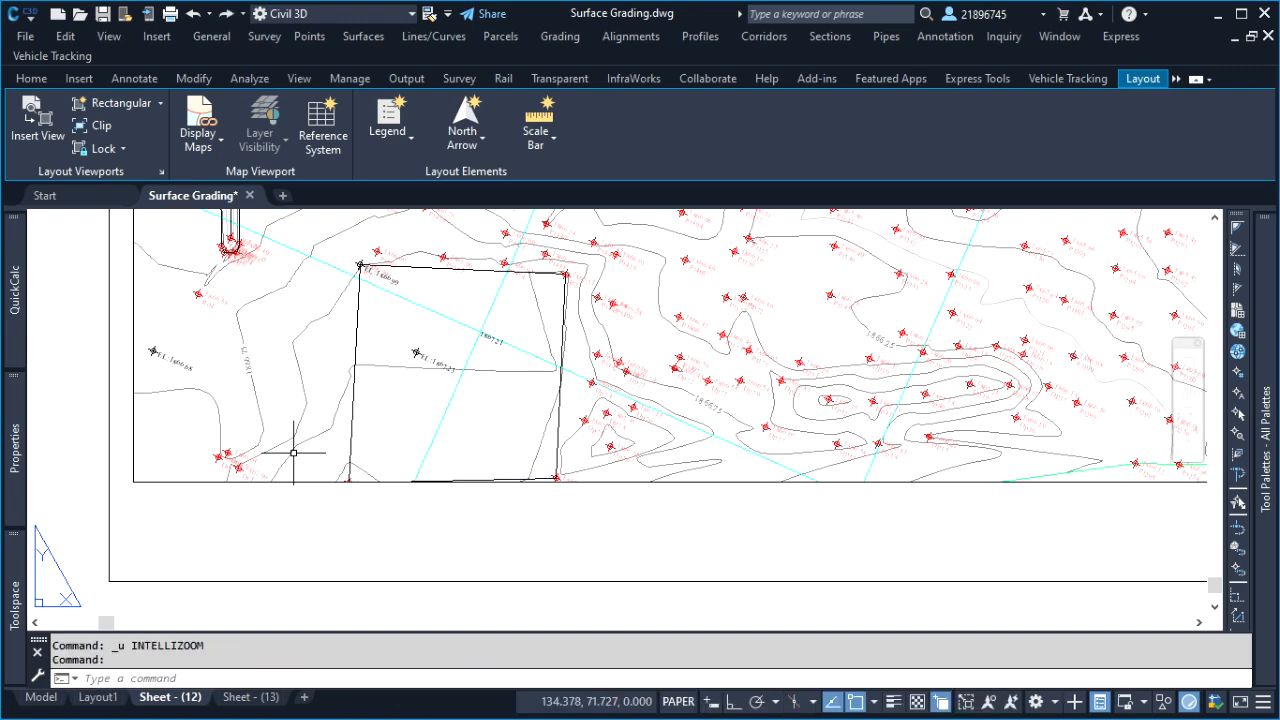
key(ctrl+z)
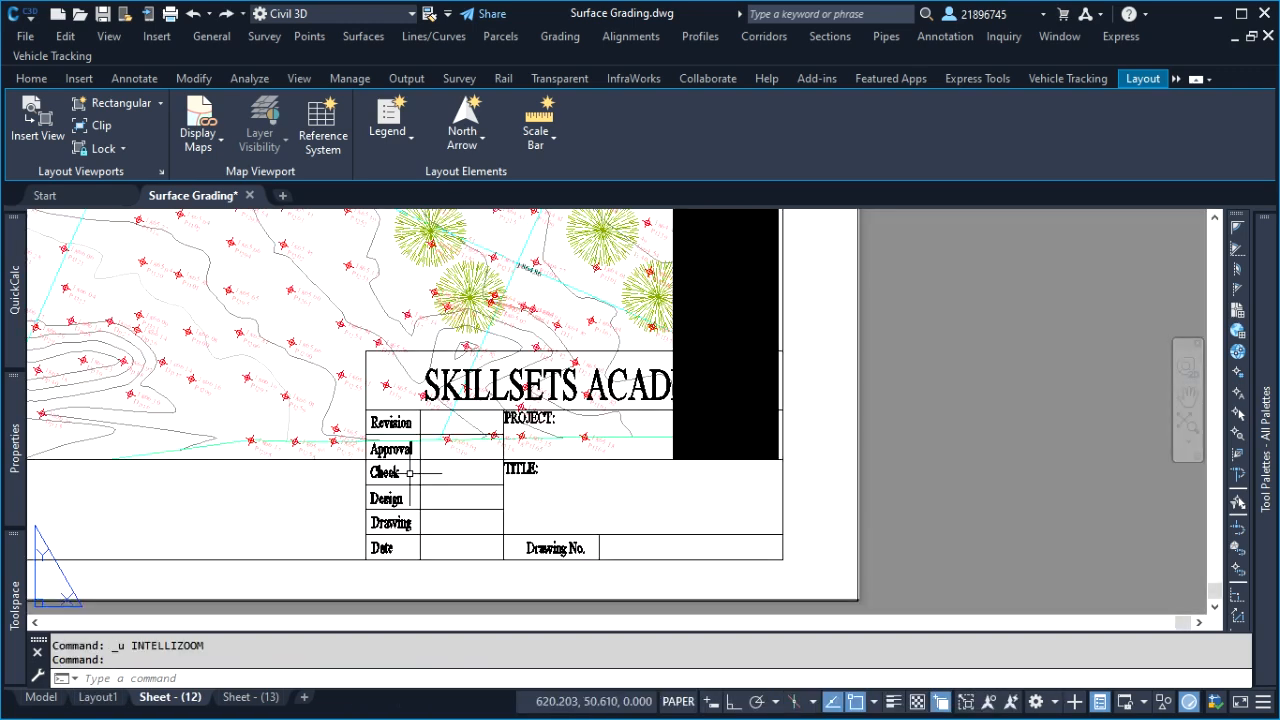
key(ctrl+z)
key(ctrl+z)
Examine the Sheet - (12) plan from the title block to the upper border, including the black mask area
scroll(414, 471, down, 5)
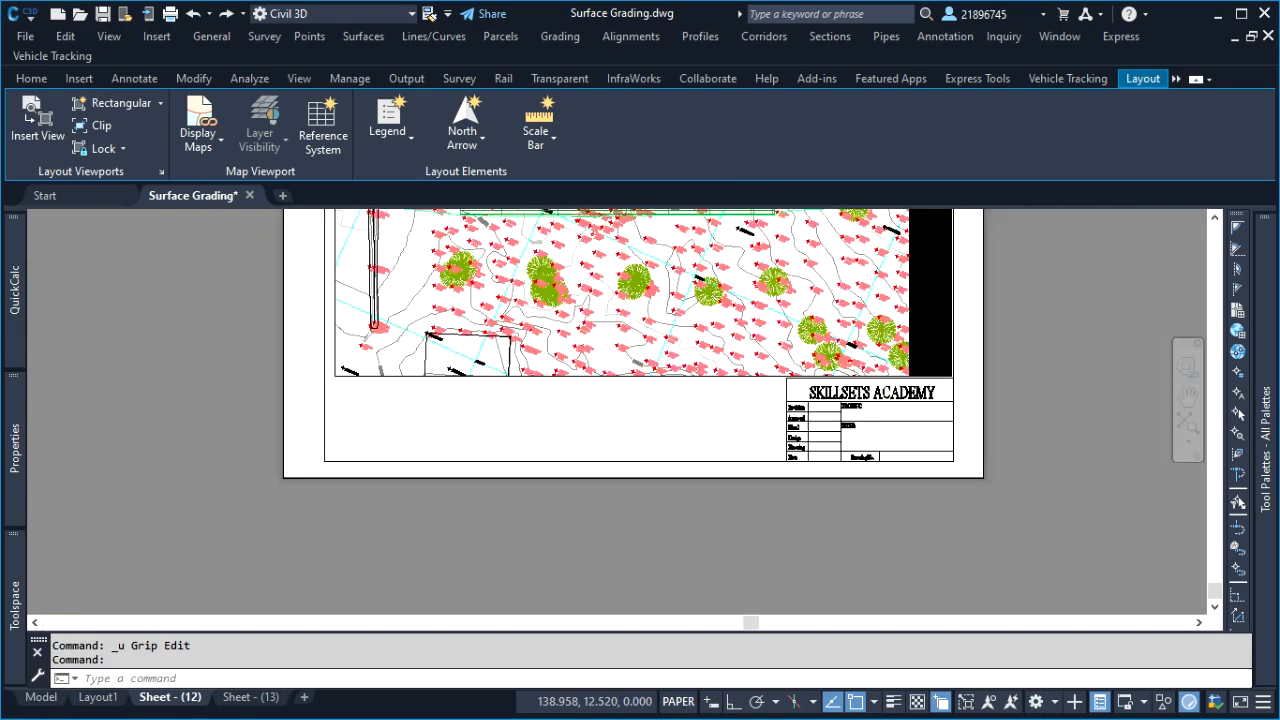
scroll(617, 391, up, 2)
scroll(503, 406, up, 2)
scroll(770, 430, down, 4)
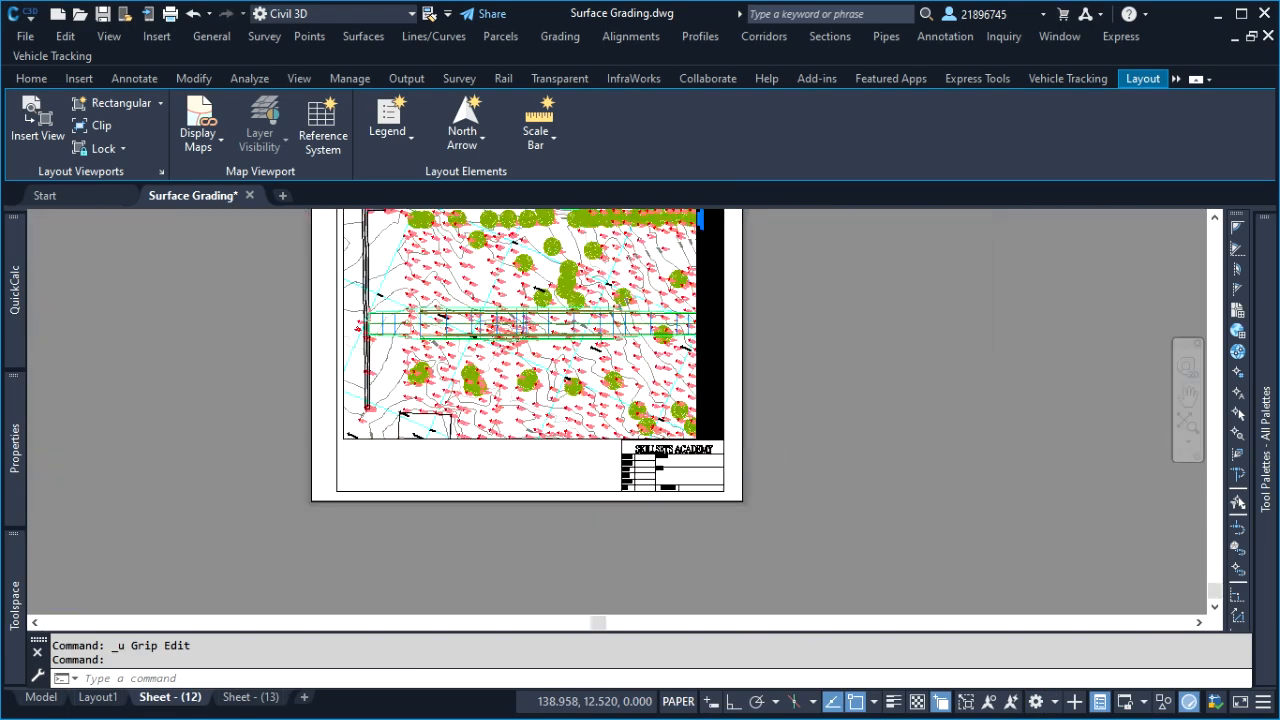
click(884, 412)
click(860, 370)
scroll(725, 312, up, 4)
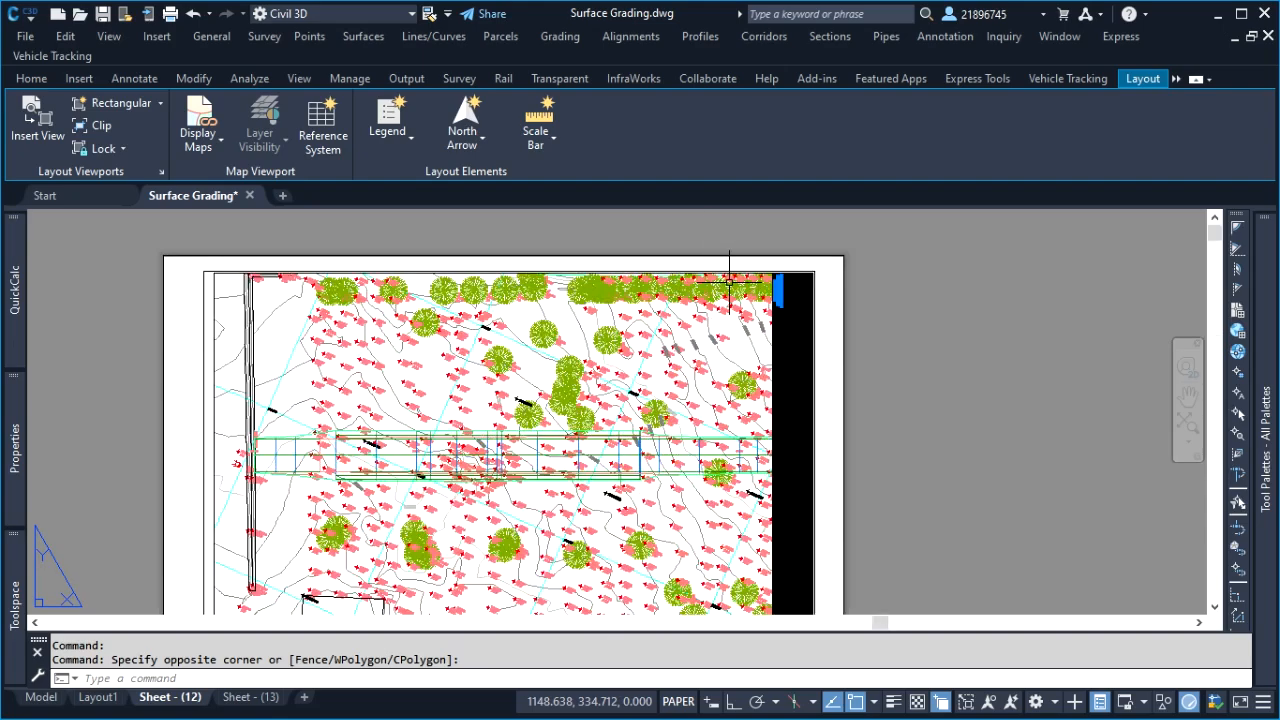
scroll(586, 331, down, 2)
scroll(377, 287, up, 4)
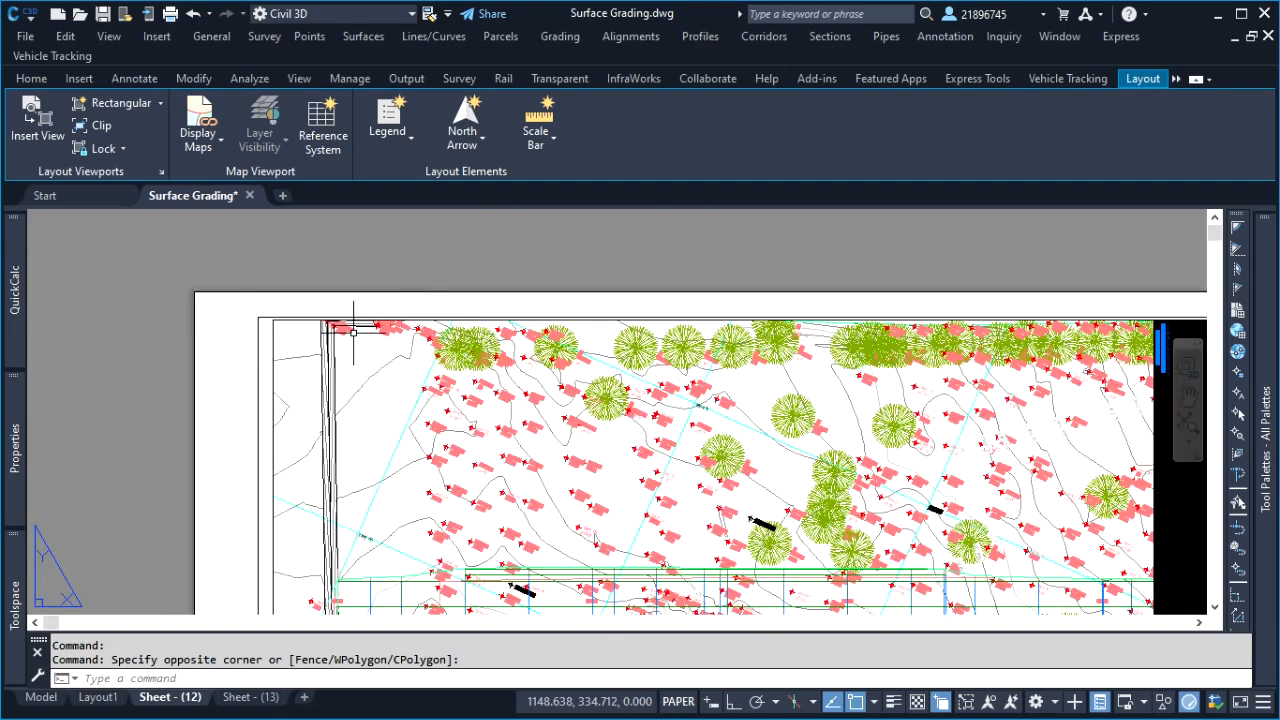
Switch to model space and examine the first view frame's upper boundary along the row of trees
click(40, 697)
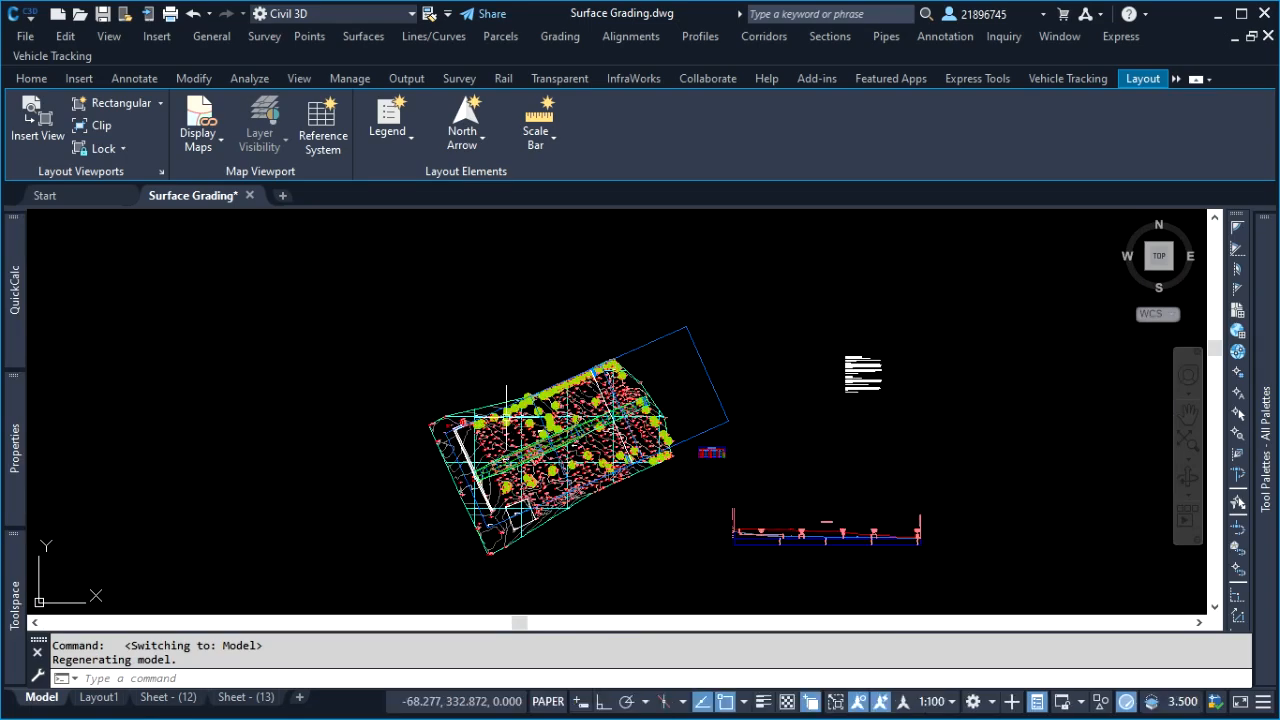
click(520, 335)
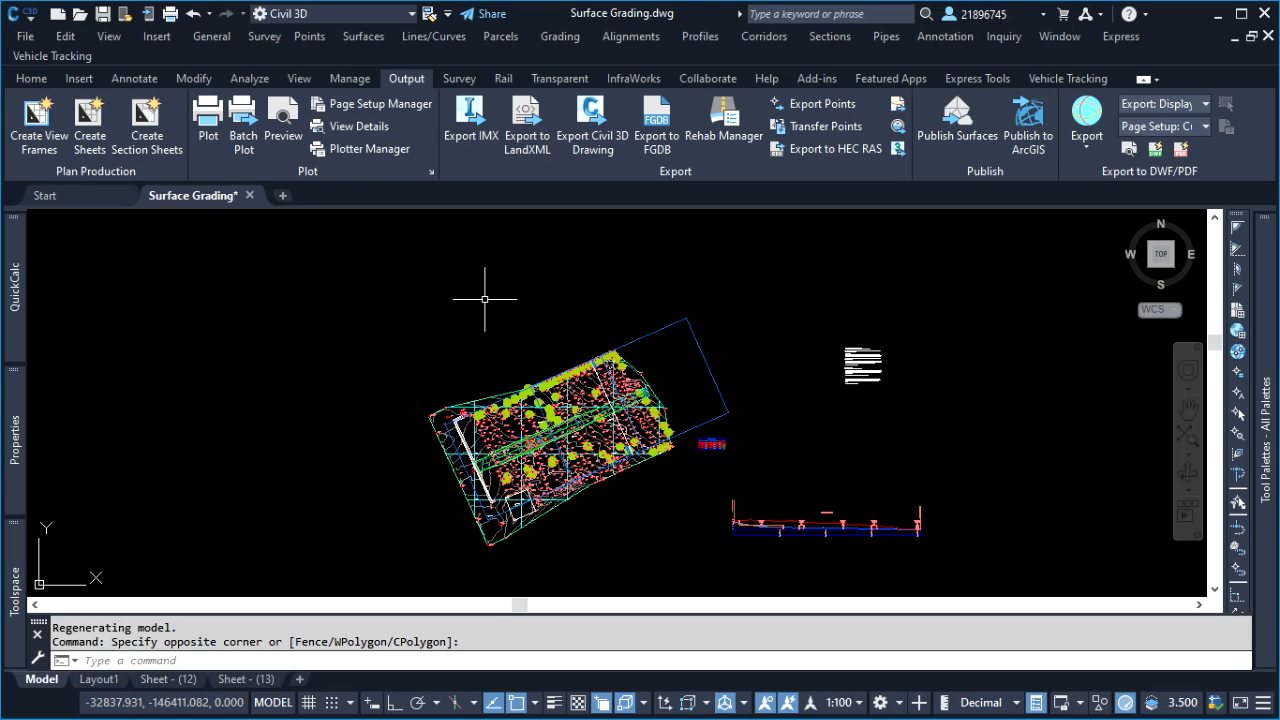
click(471, 288)
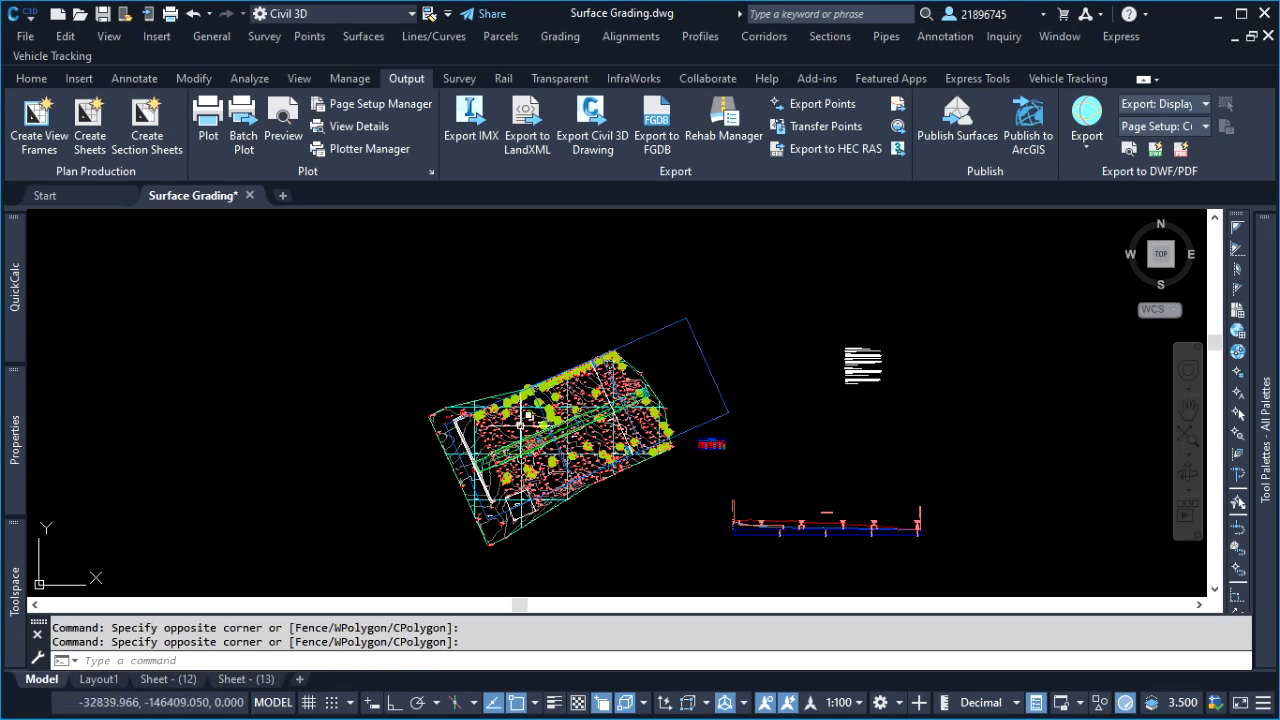
scroll(506, 406, up, 4)
scroll(441, 352, up, 6)
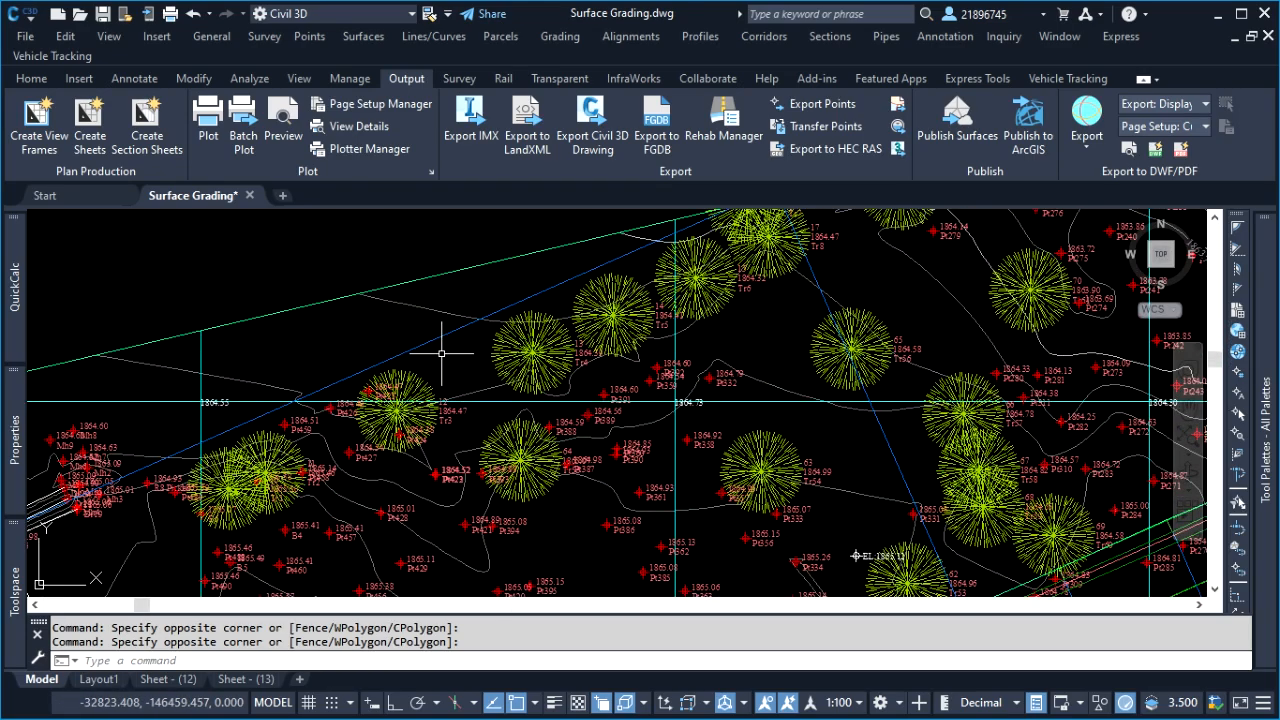
scroll(461, 354, down, 10)
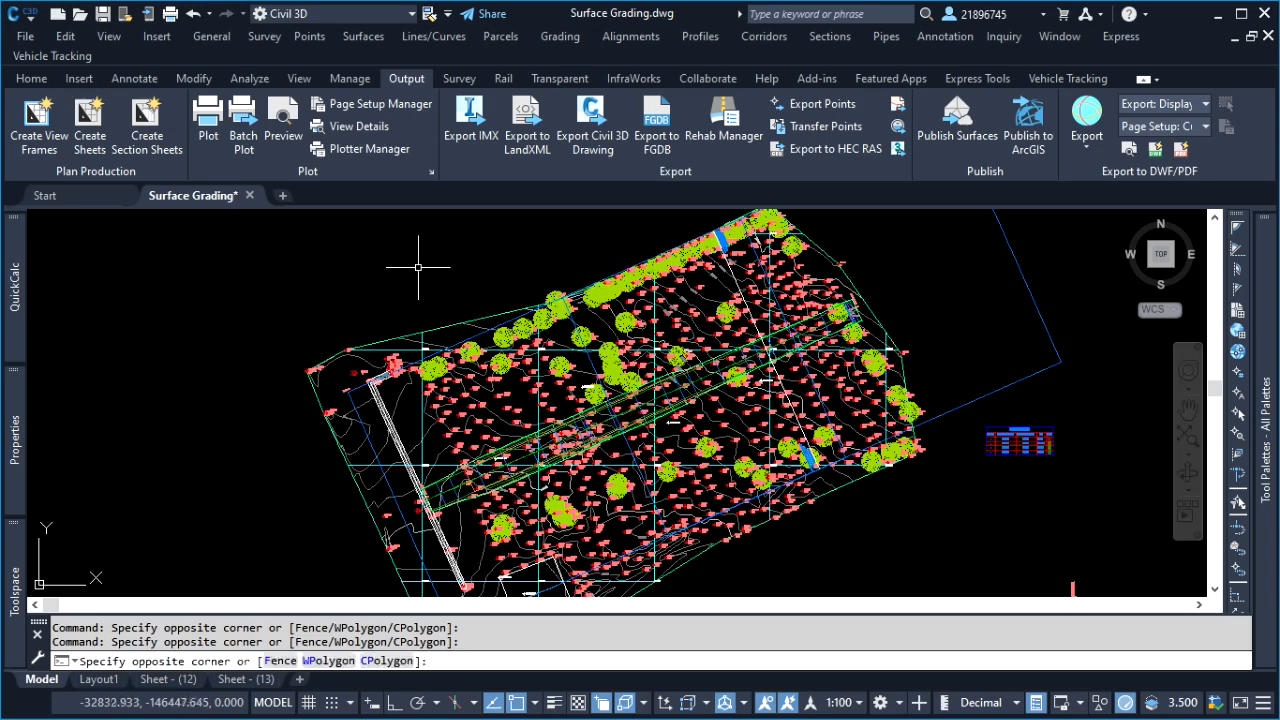
scroll(540, 365, up, 5)
scroll(543, 364, up, 3)
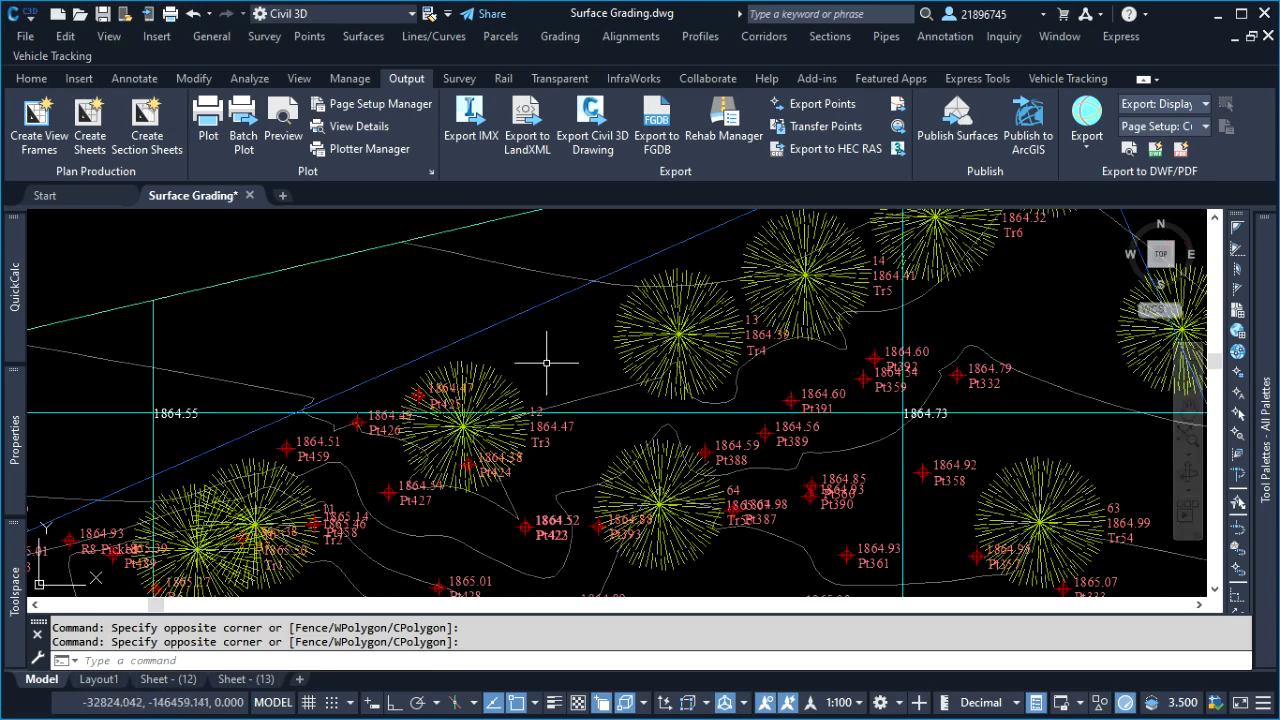
scroll(545, 345, down, 3)
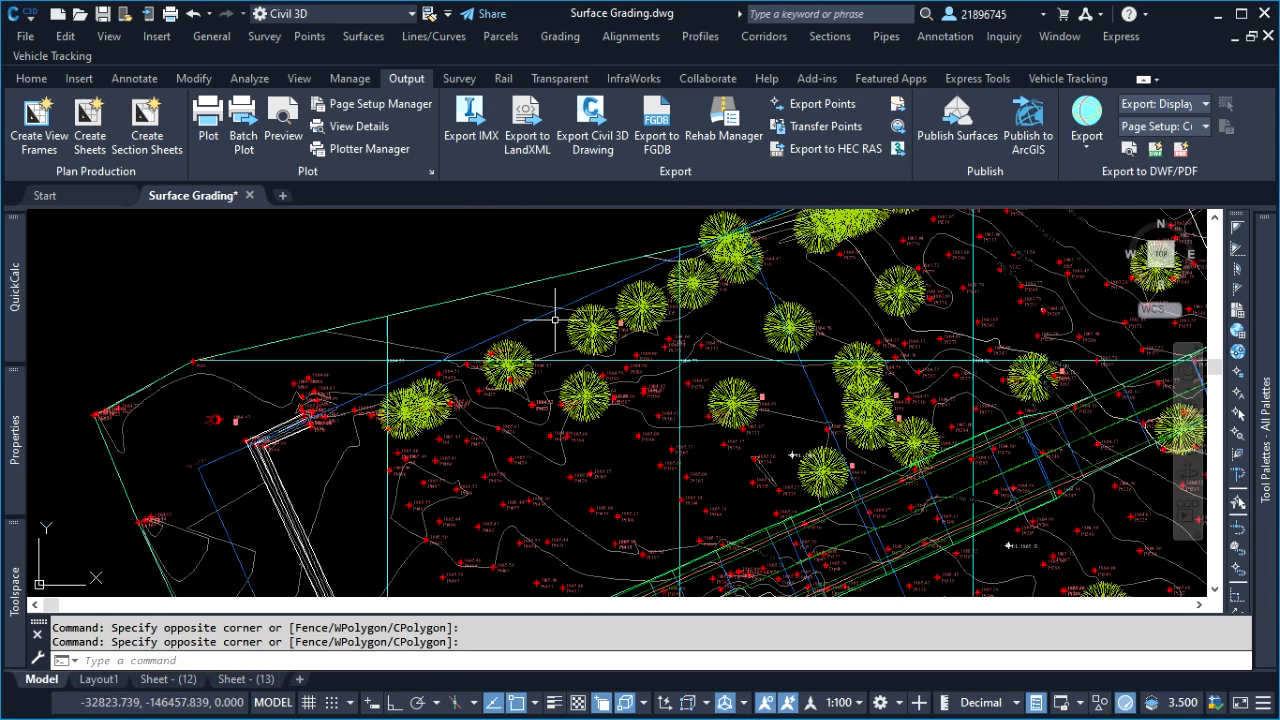
scroll(538, 340, down, 2)
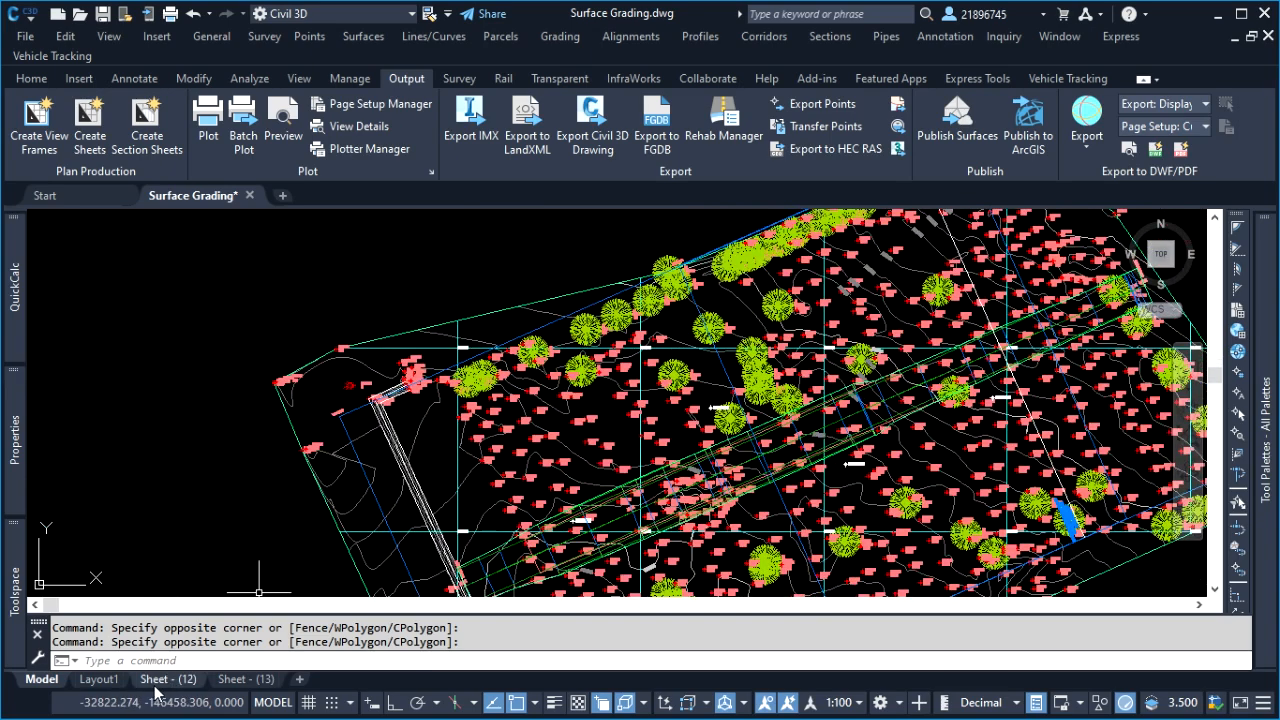
Reopen the Sheet - (12) layout and examine how its plan, mask area and title block fill the sheet
click(190, 680)
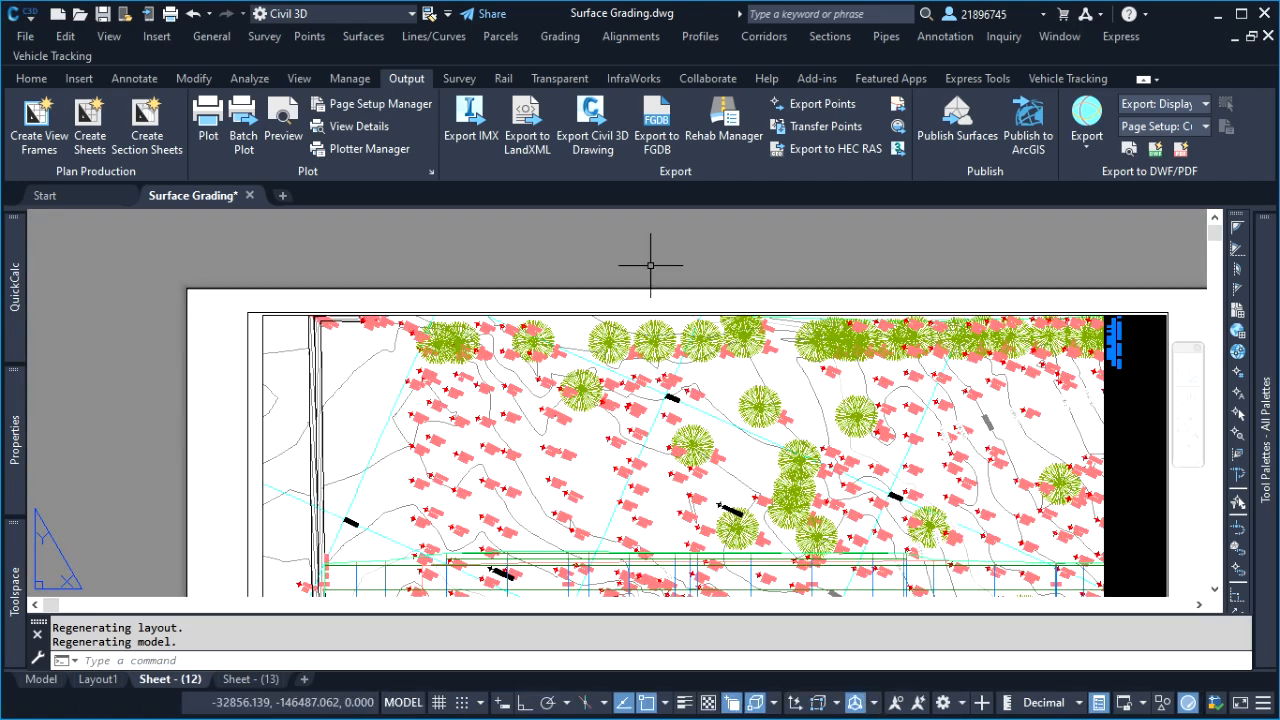
scroll(590, 273, down, 2)
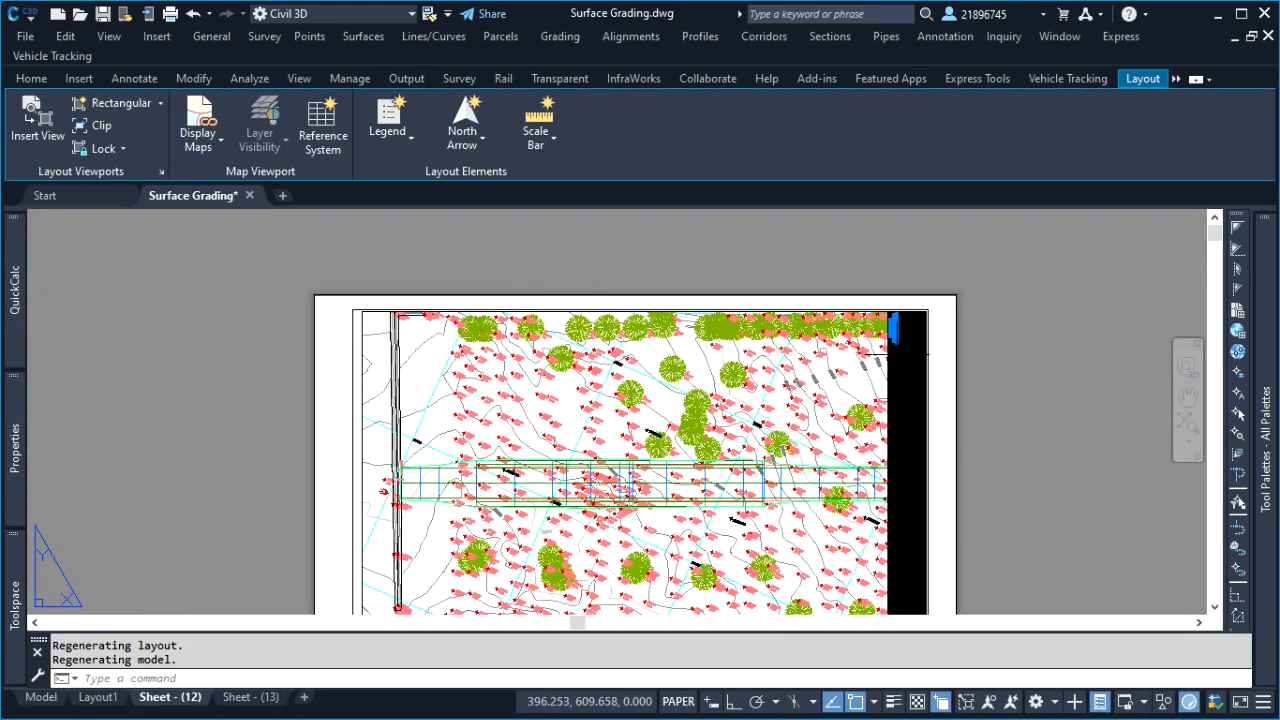
scroll(748, 445, down, 4)
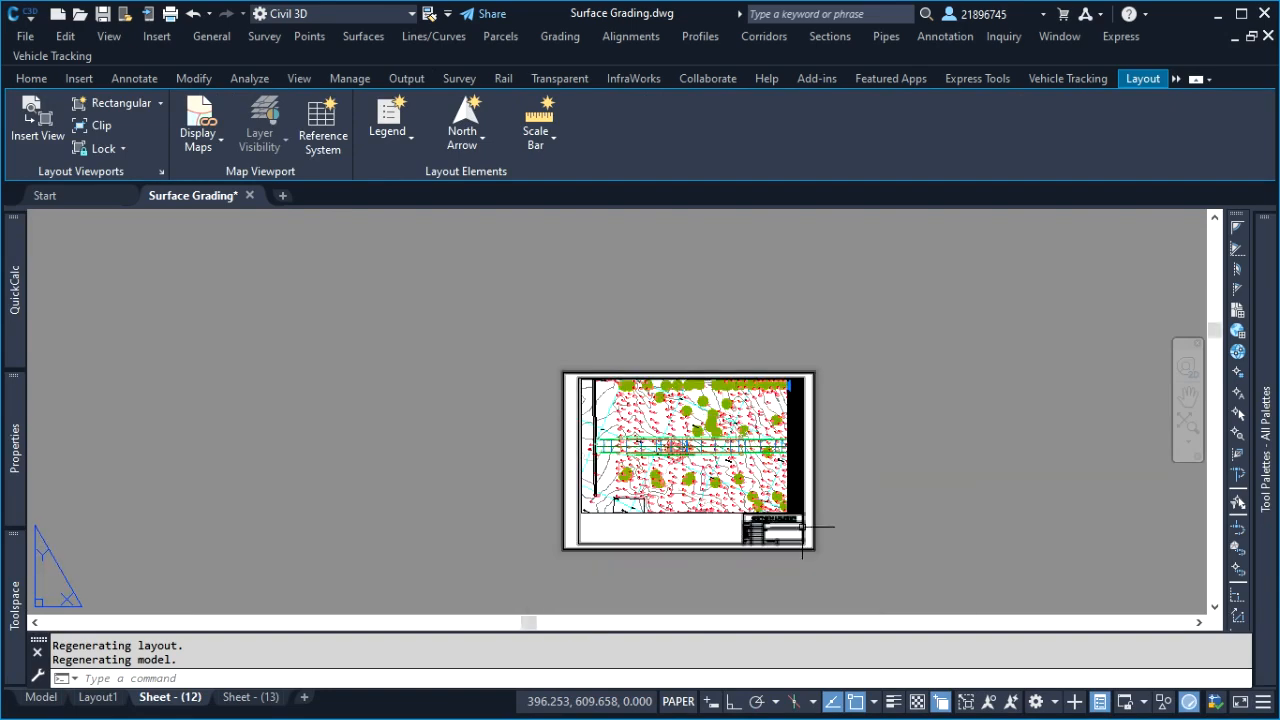
scroll(810, 518, up, 4)
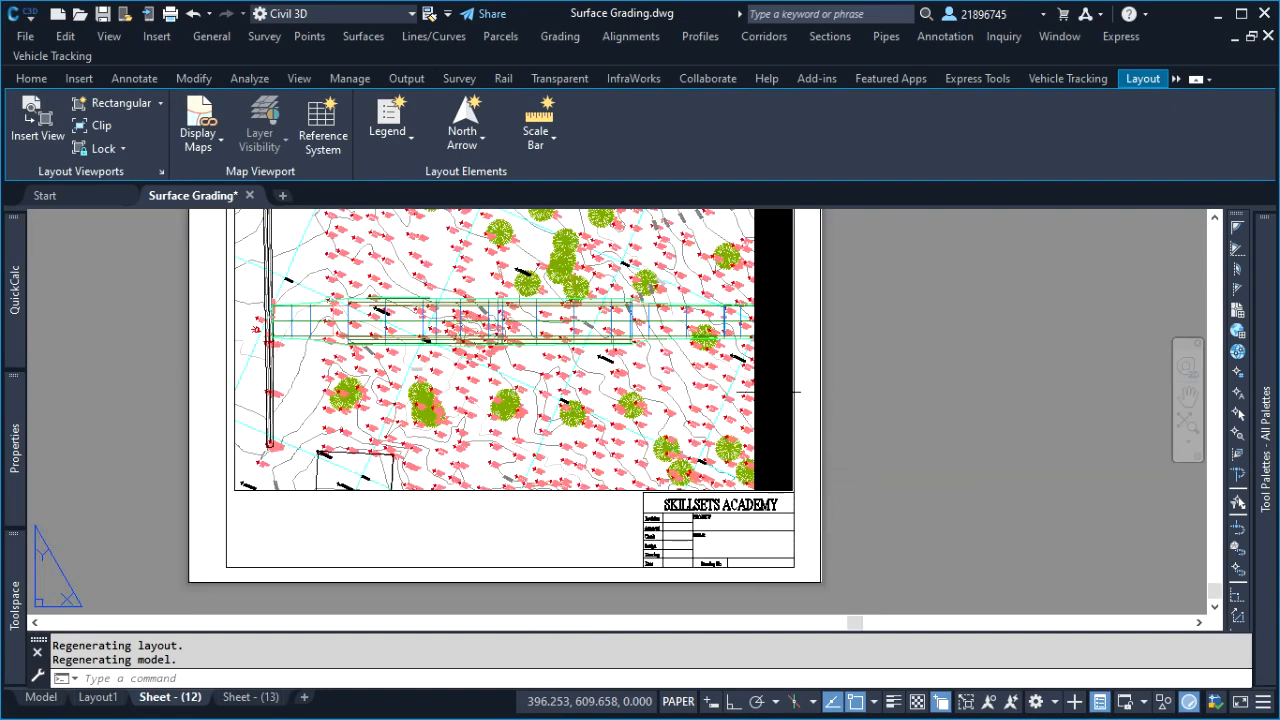
Open the Sheet - (13) layout and examine the whole sheet with its plan and mask area
click(250, 697)
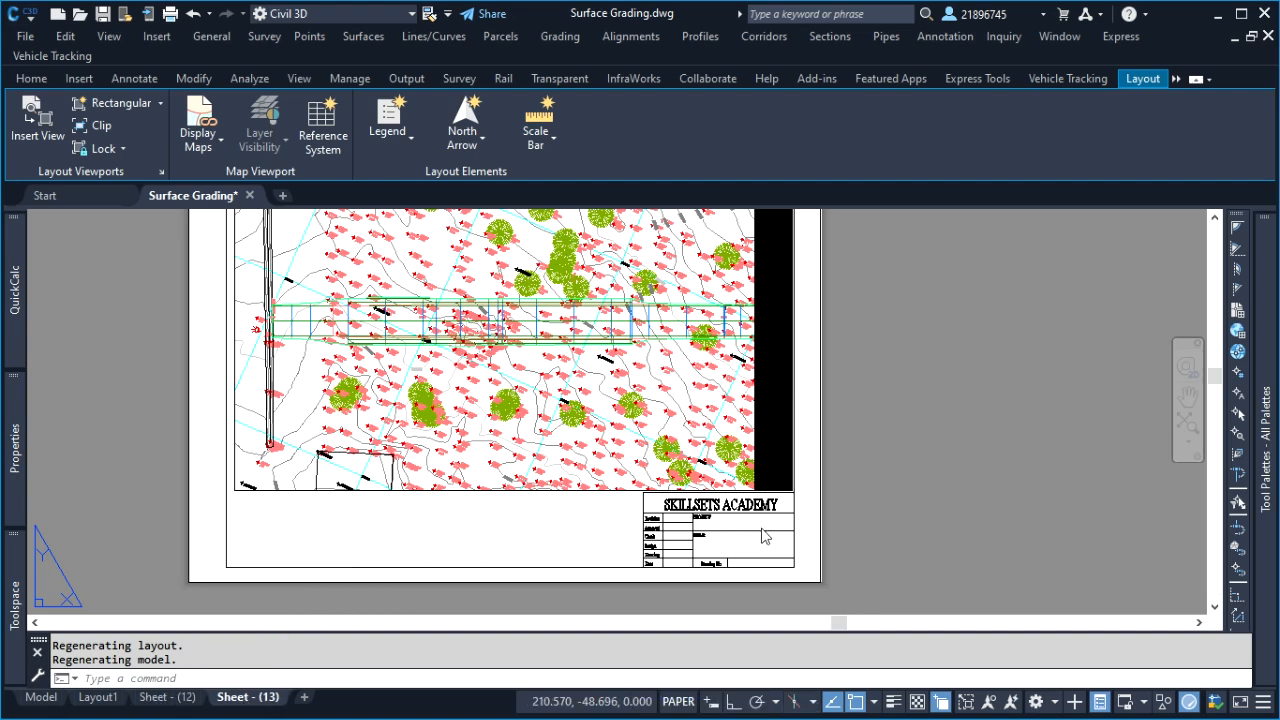
scroll(825, 480, down, 2)
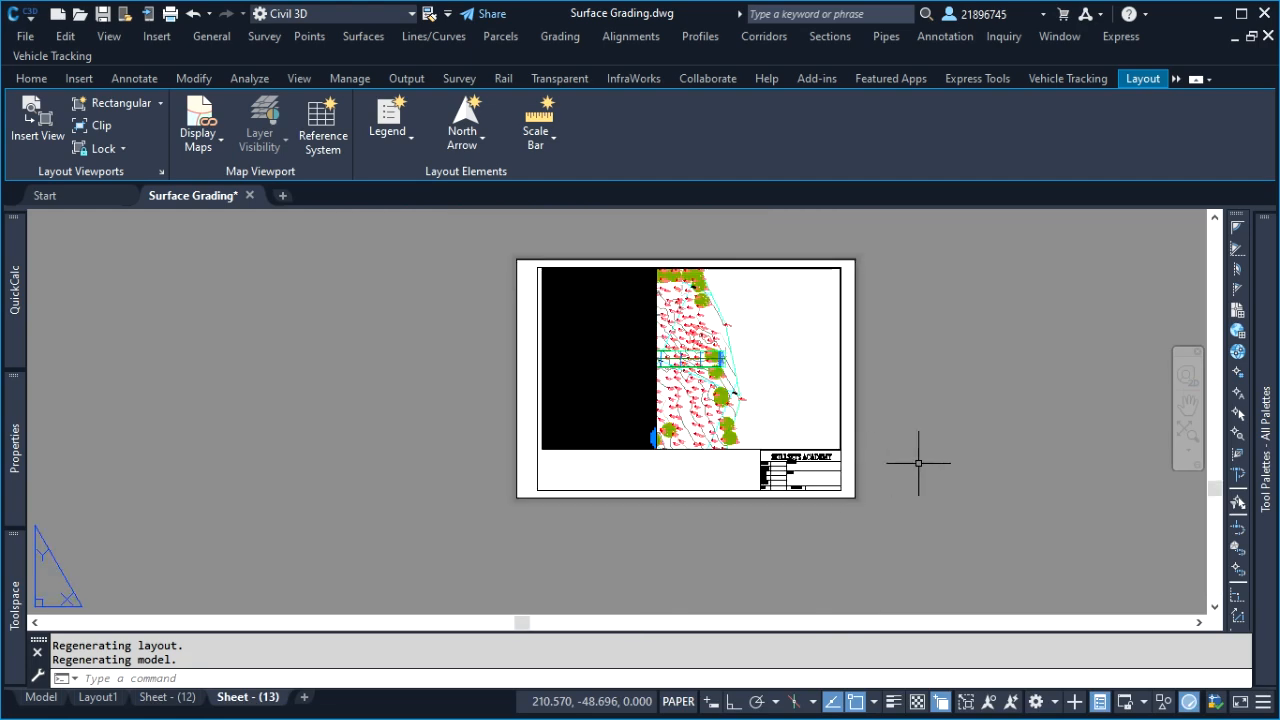
double_click(958, 436)
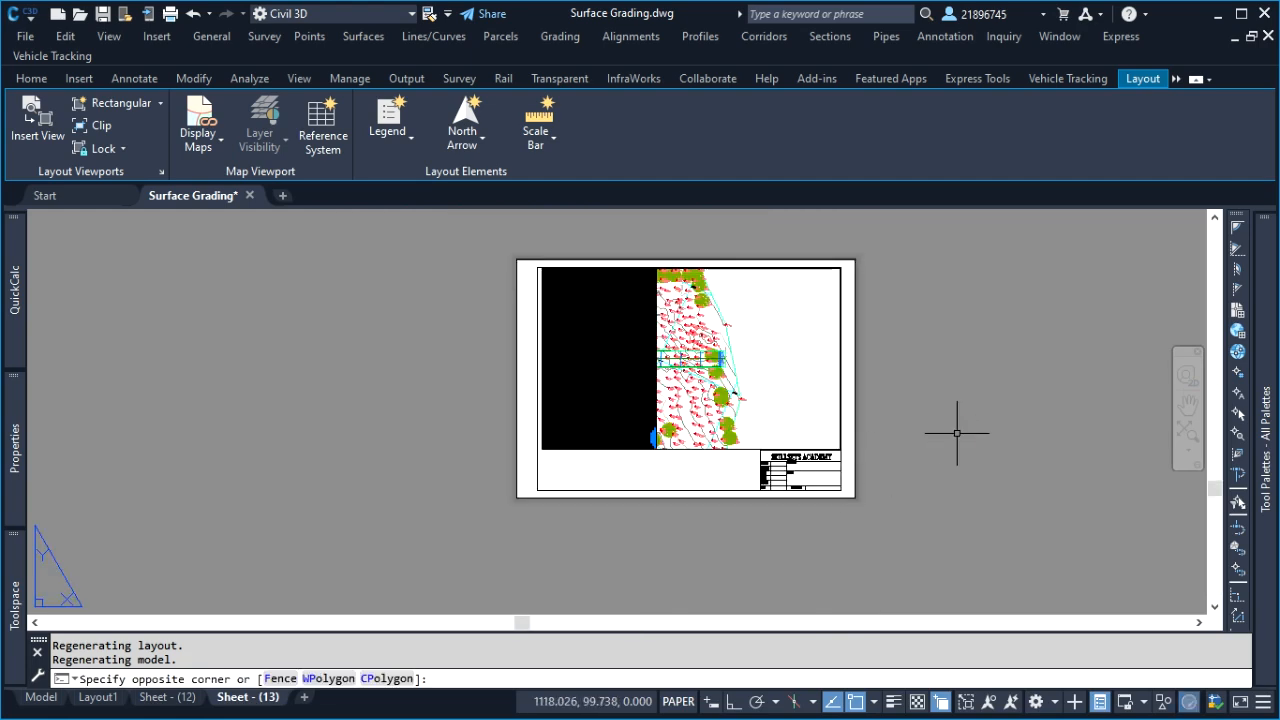
Return to model space and examine the view frames around the match line
click(41, 697)
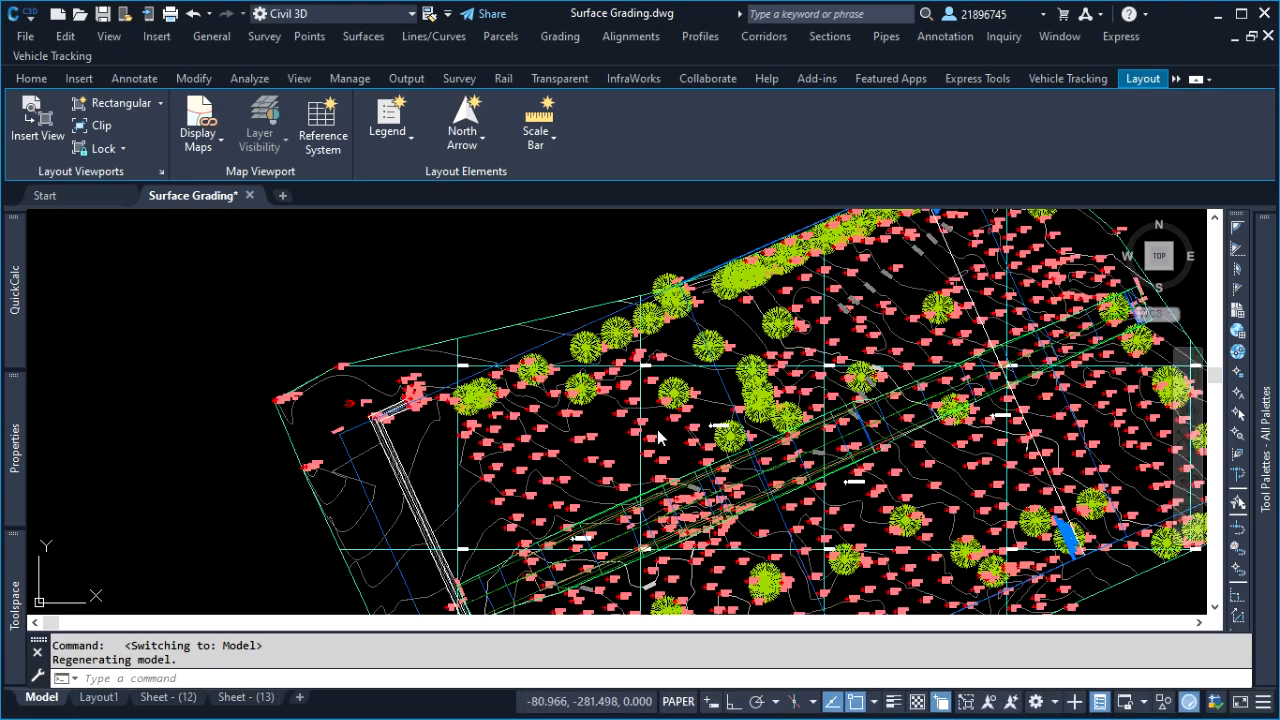
scroll(940, 280, up, 3)
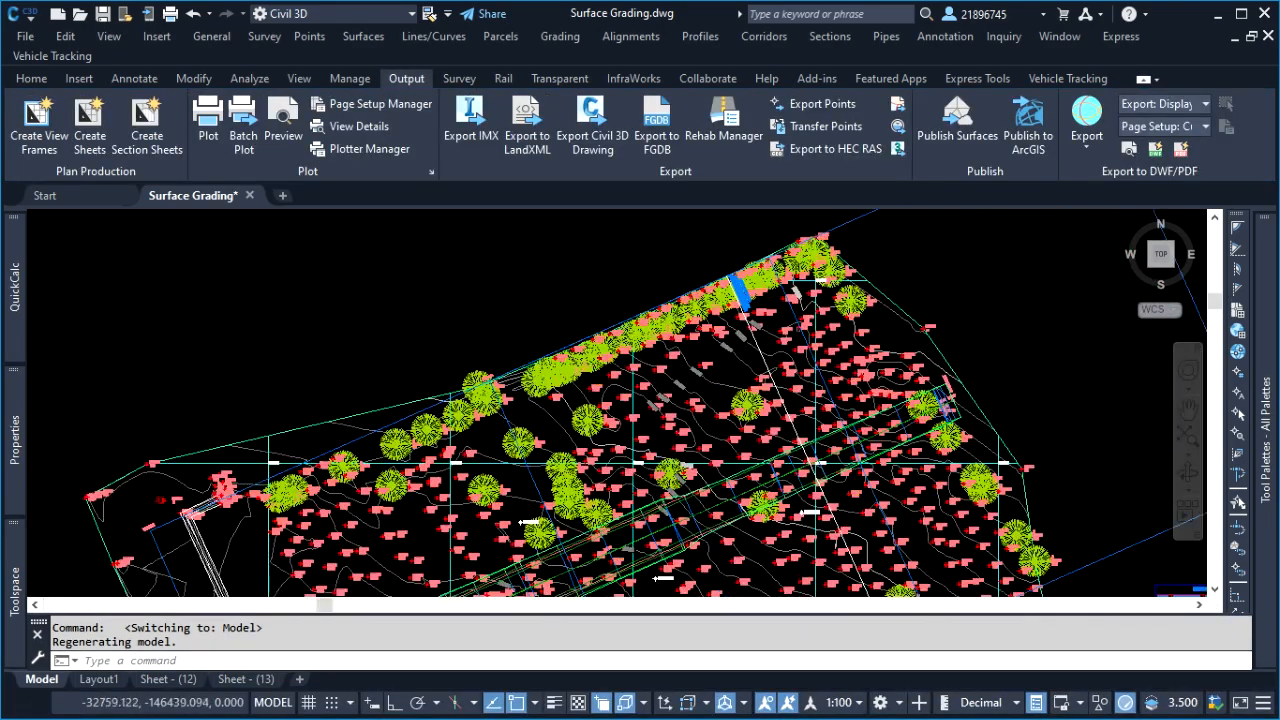
Turn off the visibility of the Lines and Match line mask components in the Basic style of the match line between the view frames
scroll(832, 290, down, 3)
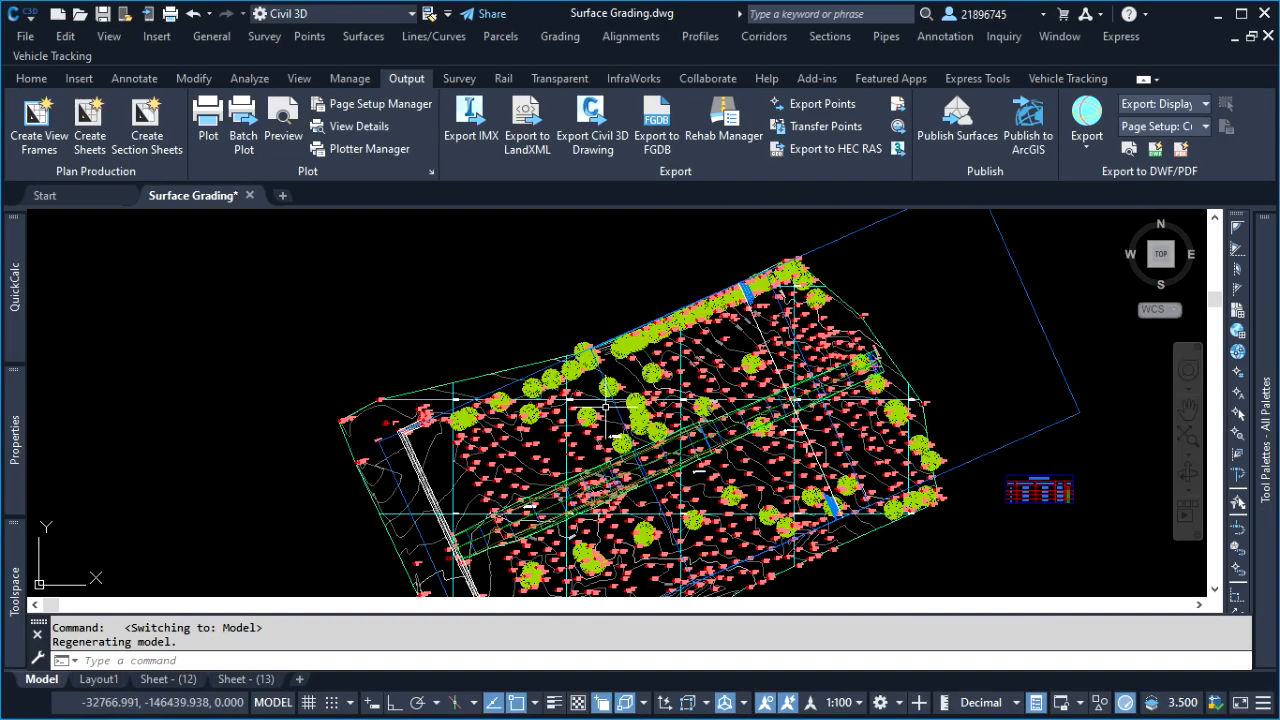
scroll(738, 297, up, 5)
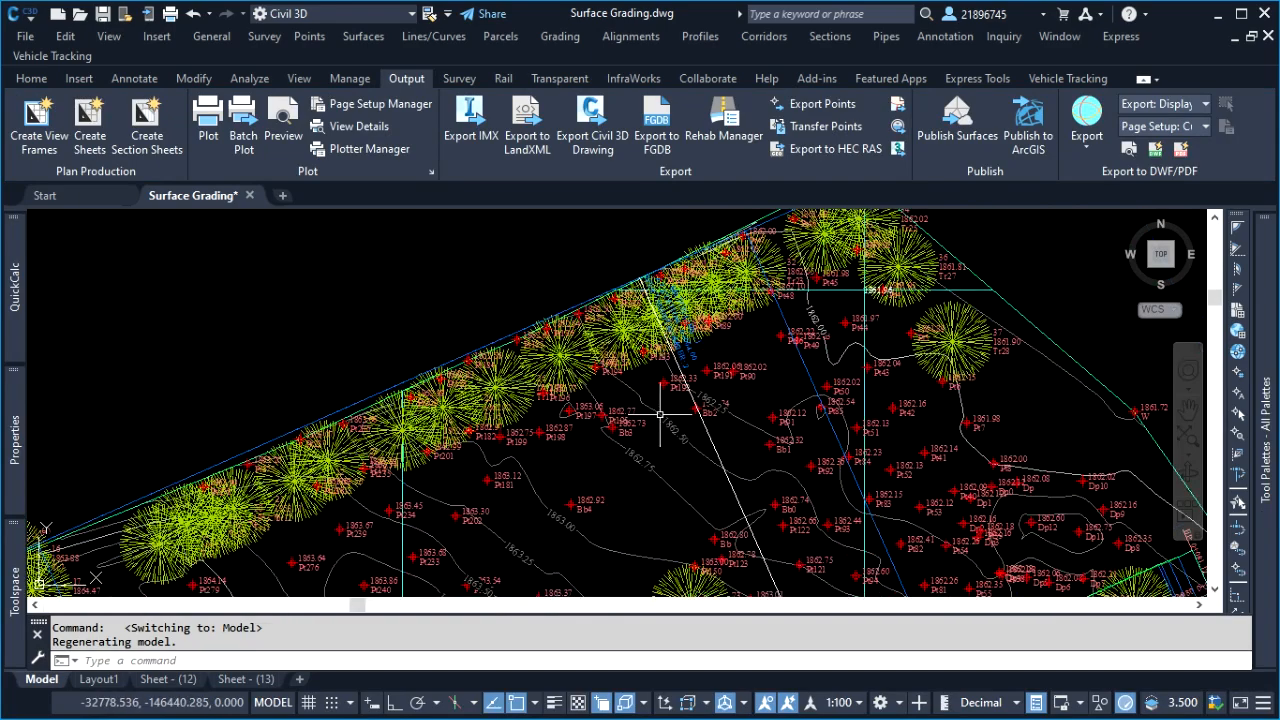
click(709, 430)
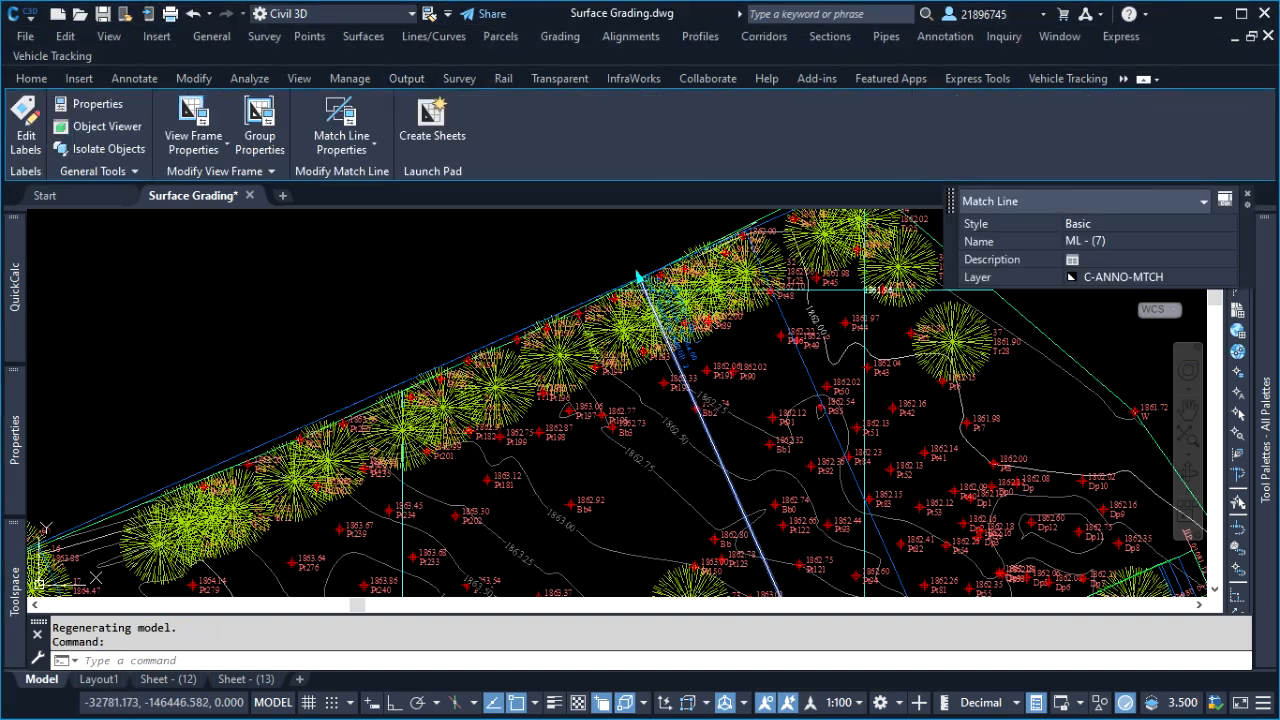
right_click(320, 278)
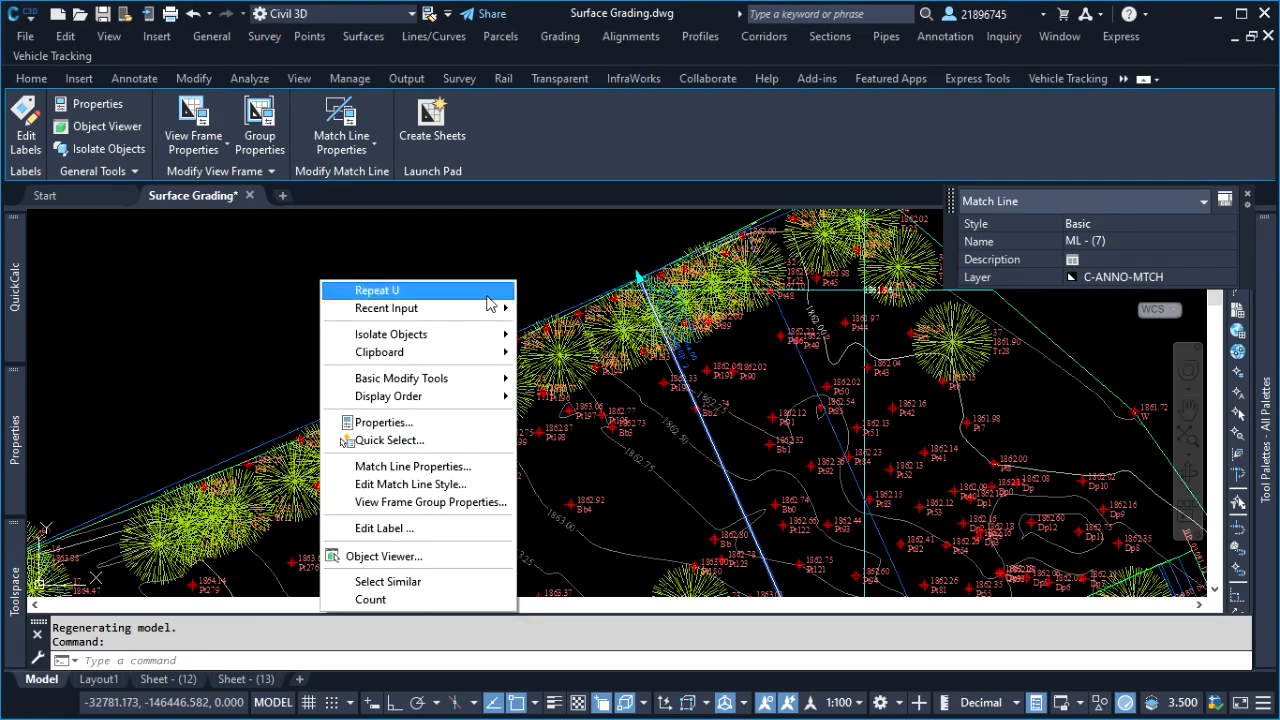
click(433, 468)
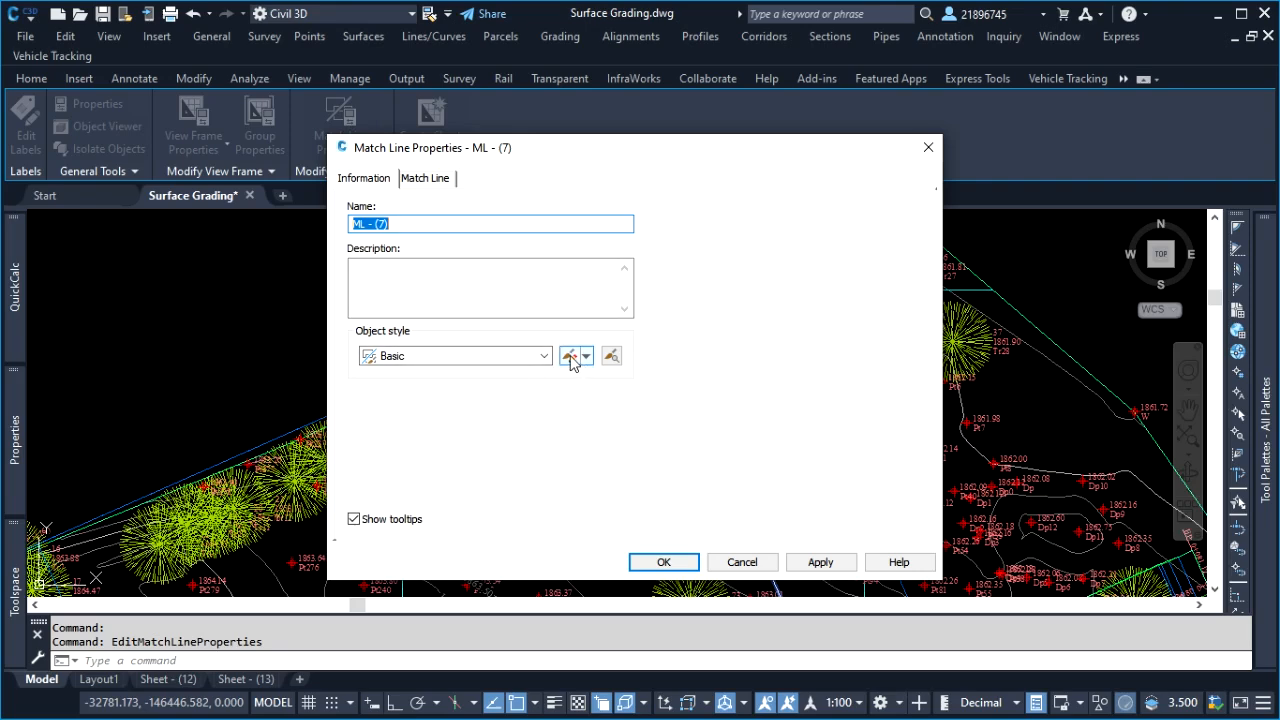
click(570, 356)
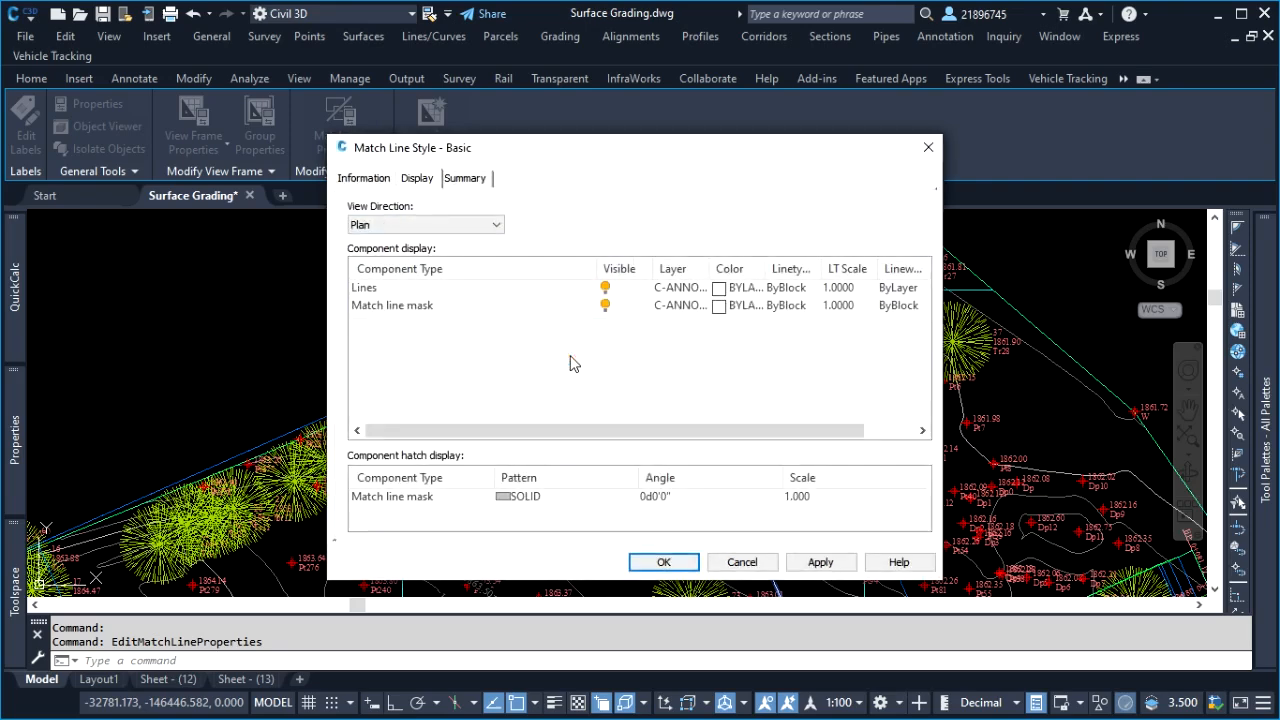
click(423, 308)
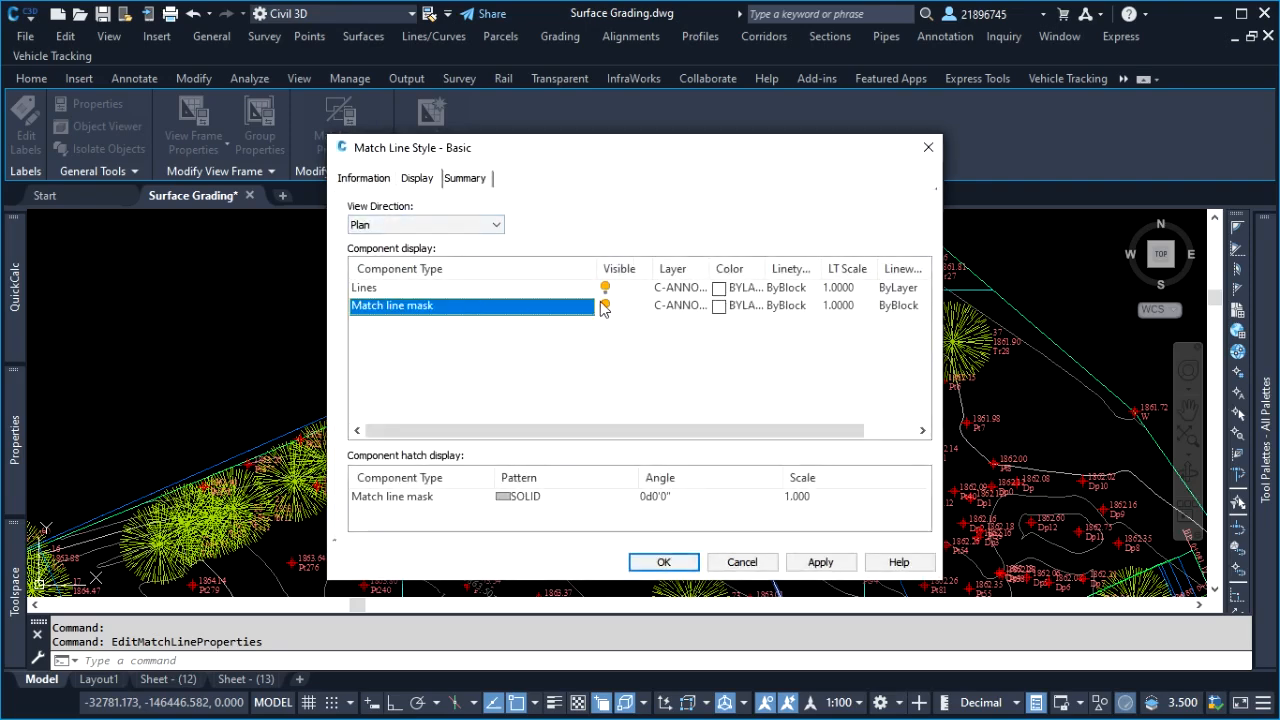
click(605, 305)
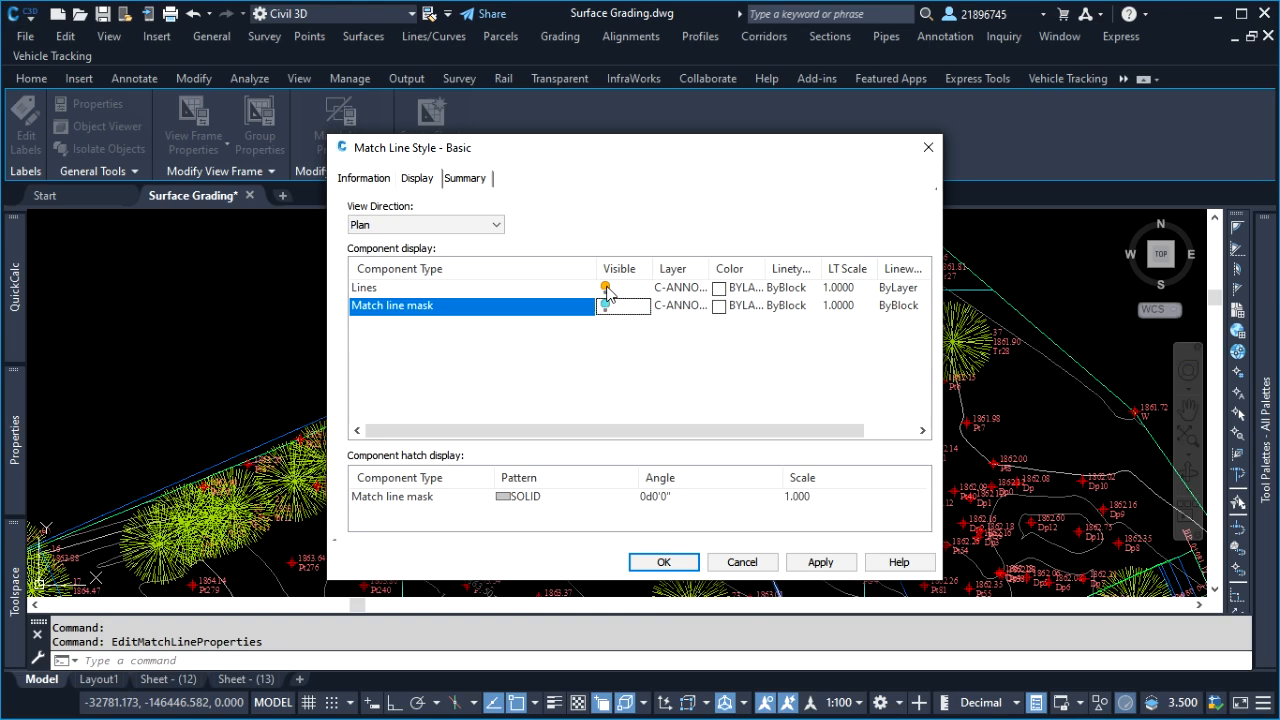
click(605, 288)
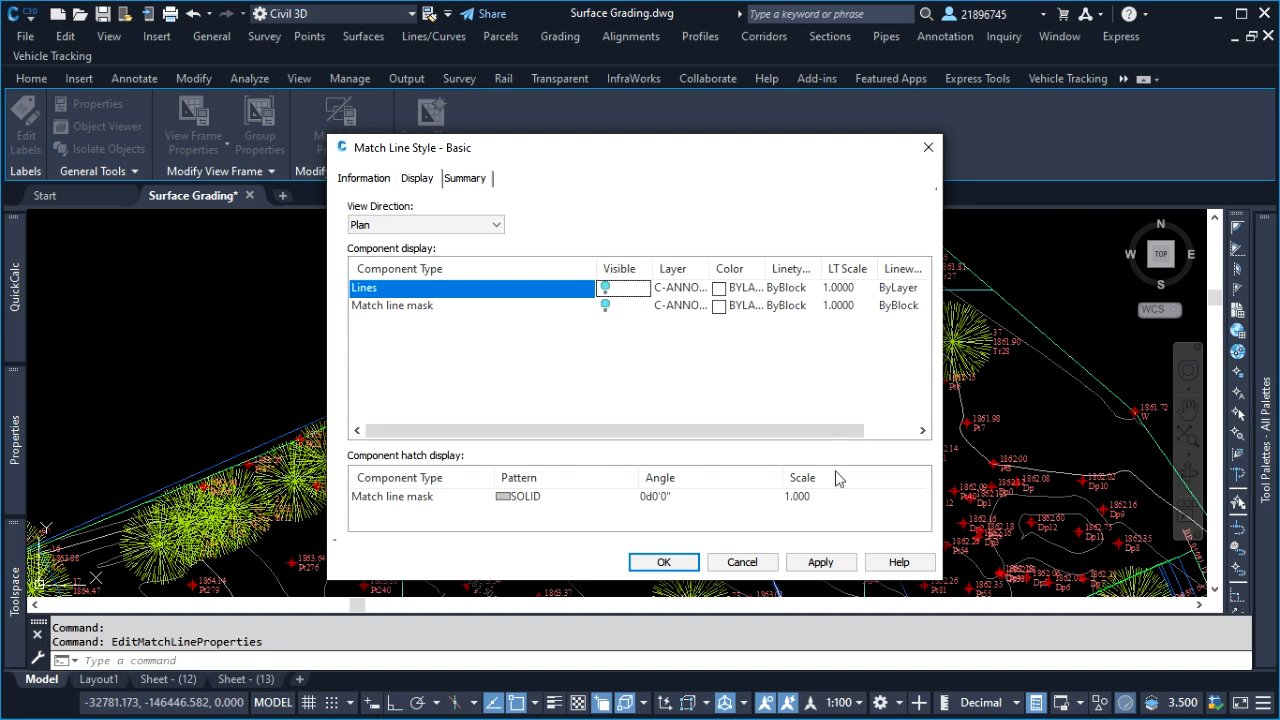
click(820, 562)
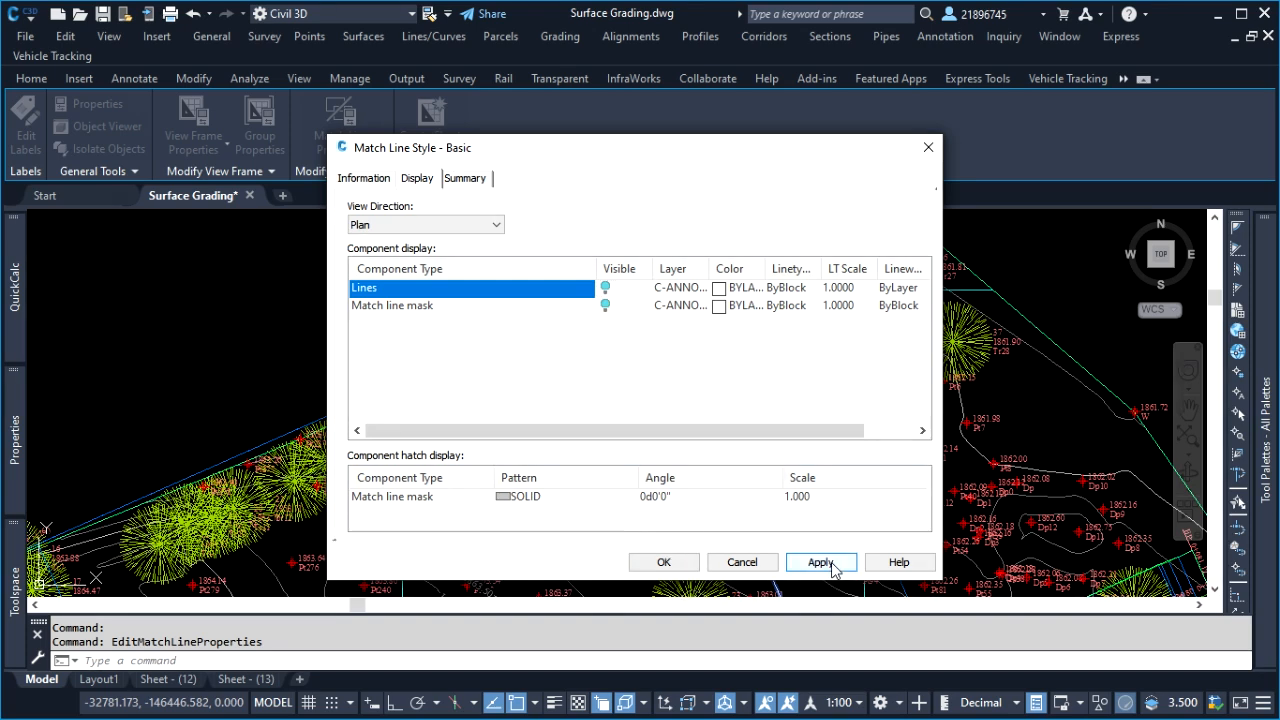
click(663, 562)
click(677, 567)
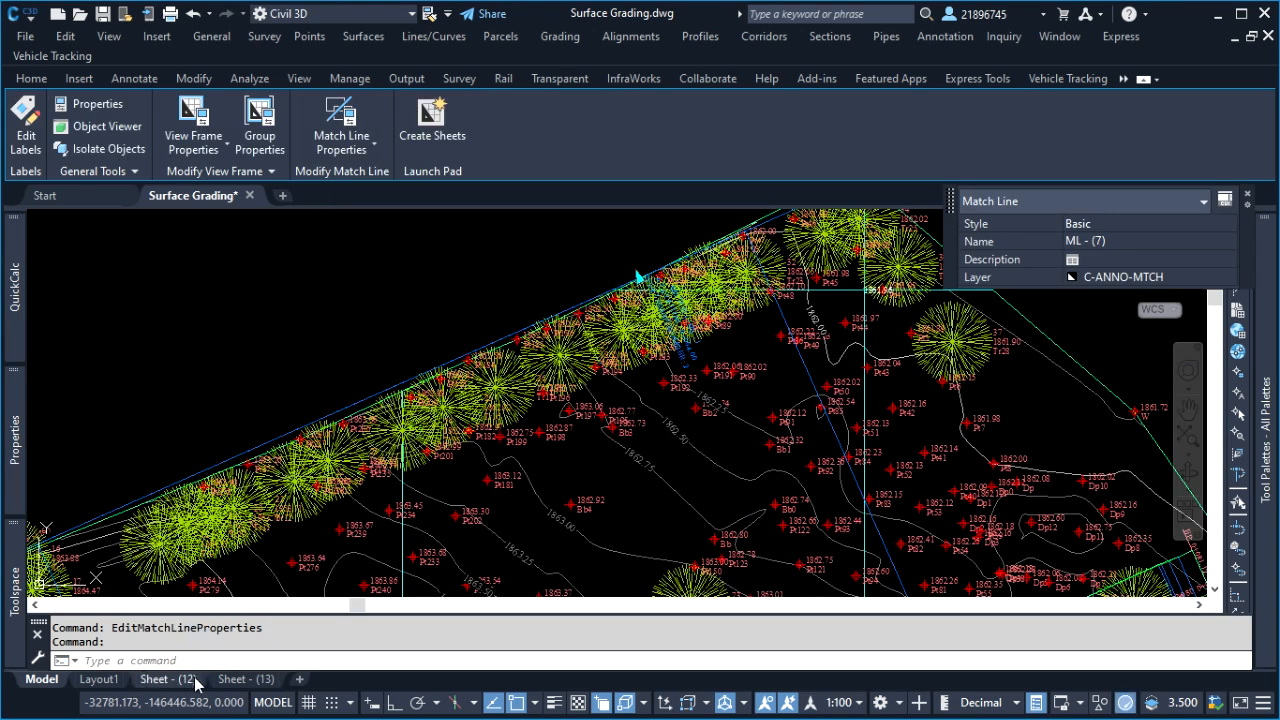
Open the Sheet - (12) layout in paper space and examine the match line label among the trees in the plan's upper corner
click(165, 679)
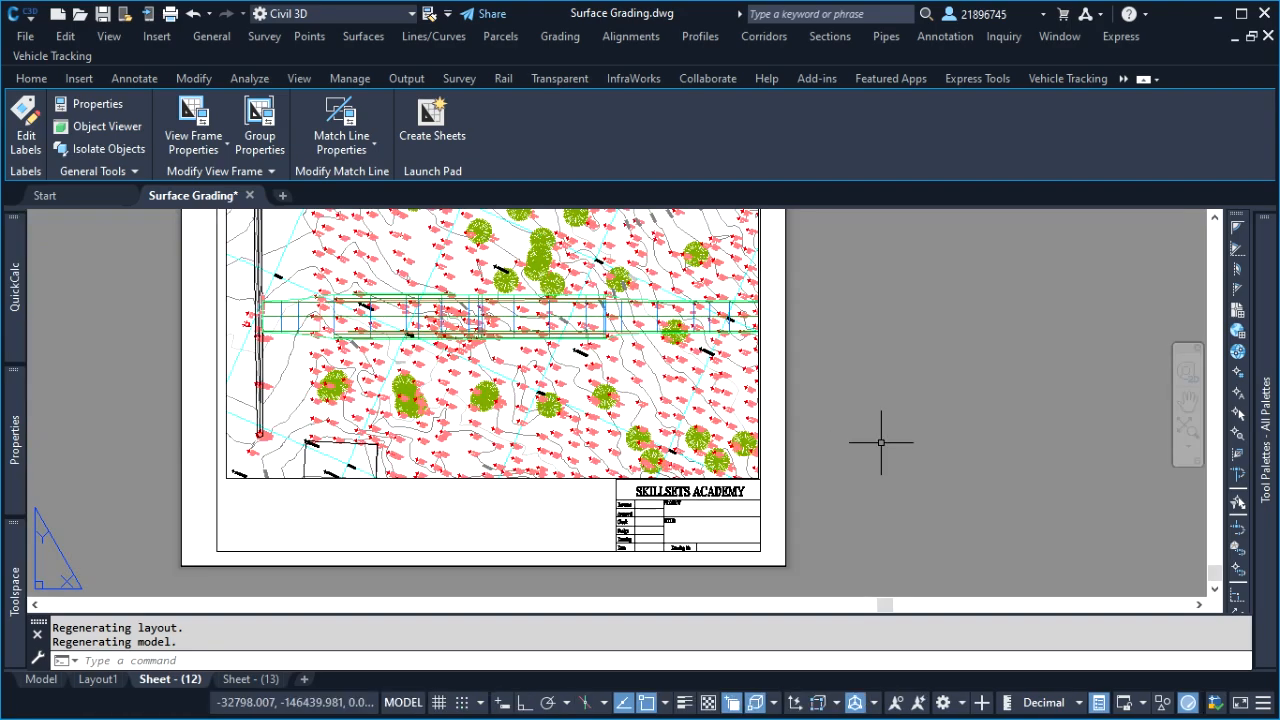
double_click(881, 442)
click(897, 448)
click(876, 402)
scroll(650, 464, down, 2)
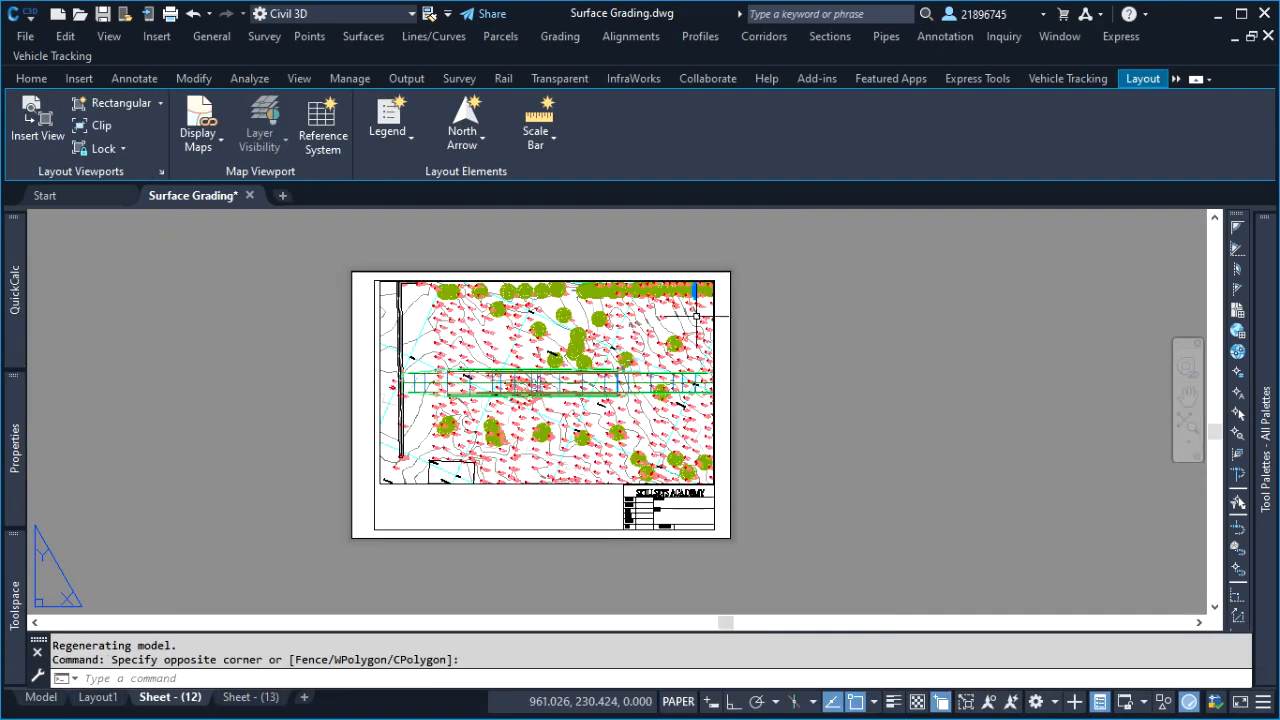
scroll(702, 288, up, 12)
scroll(663, 324, down, 4)
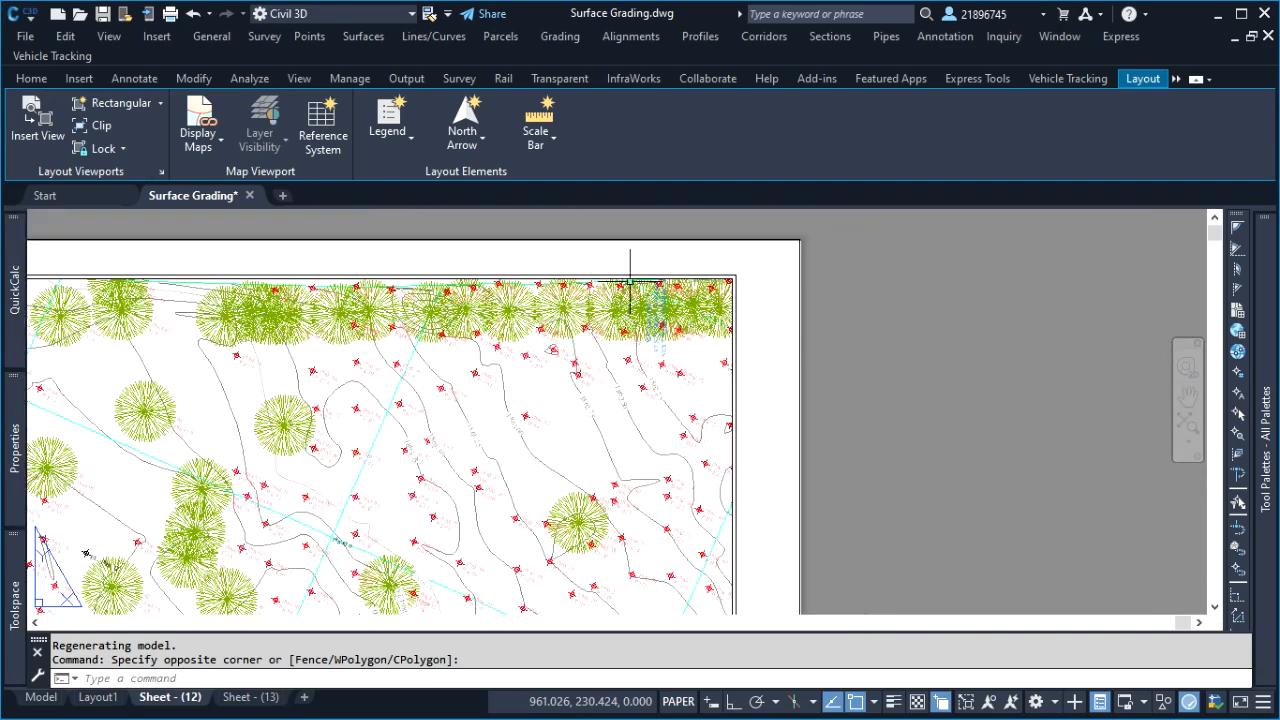
scroll(734, 311, up, 4)
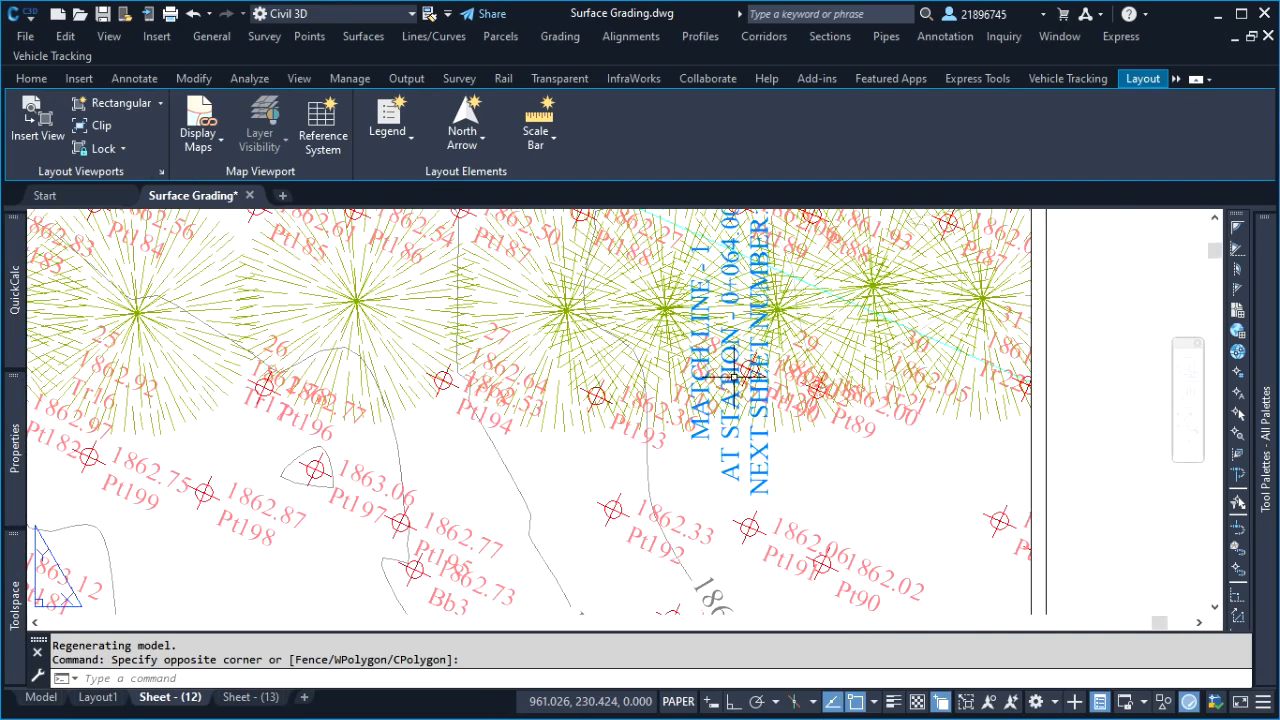
scroll(790, 365, down, 4)
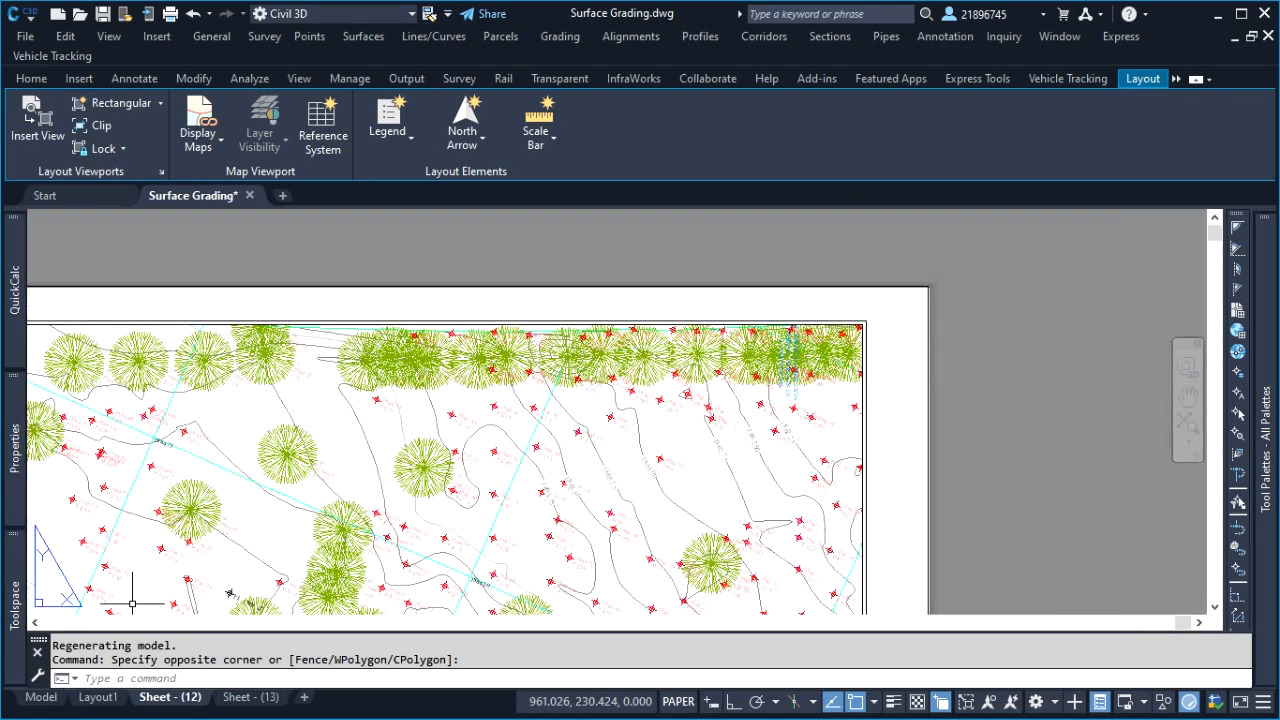
Return to model space and turn off the View Frame Border's visibility in the selected view frame's Basic style
click(42, 697)
click(227, 145)
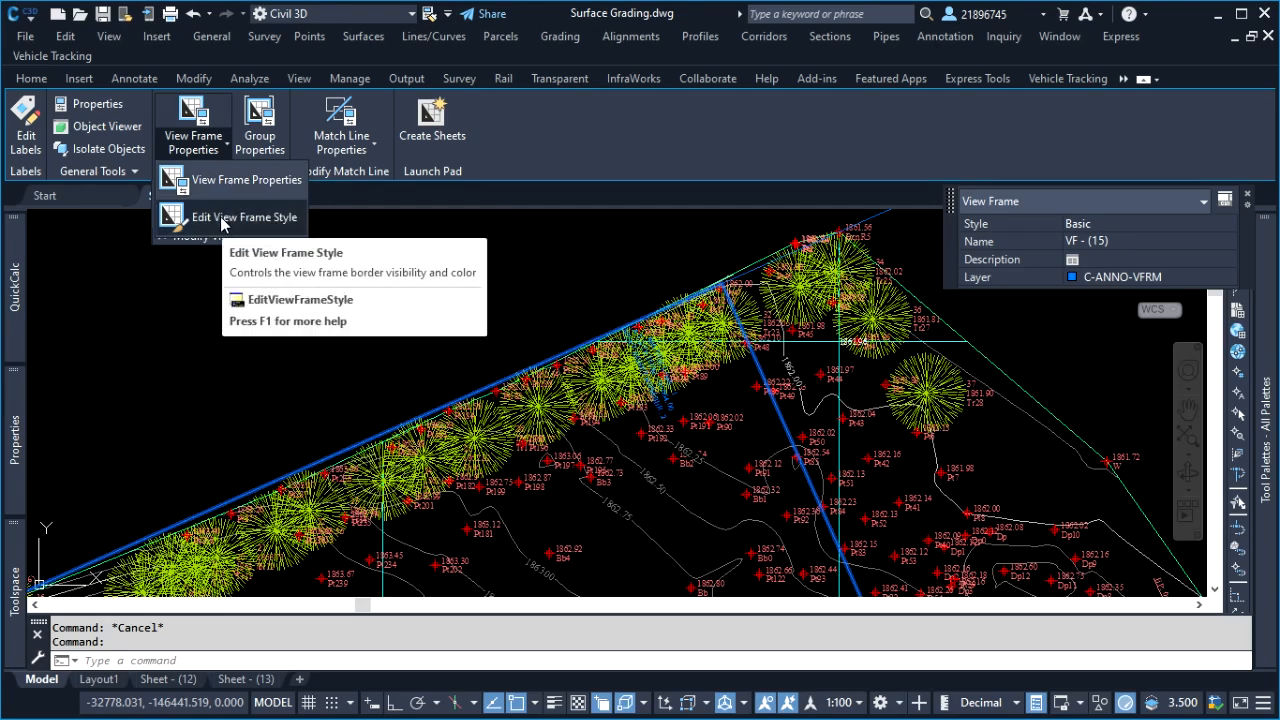
click(222, 220)
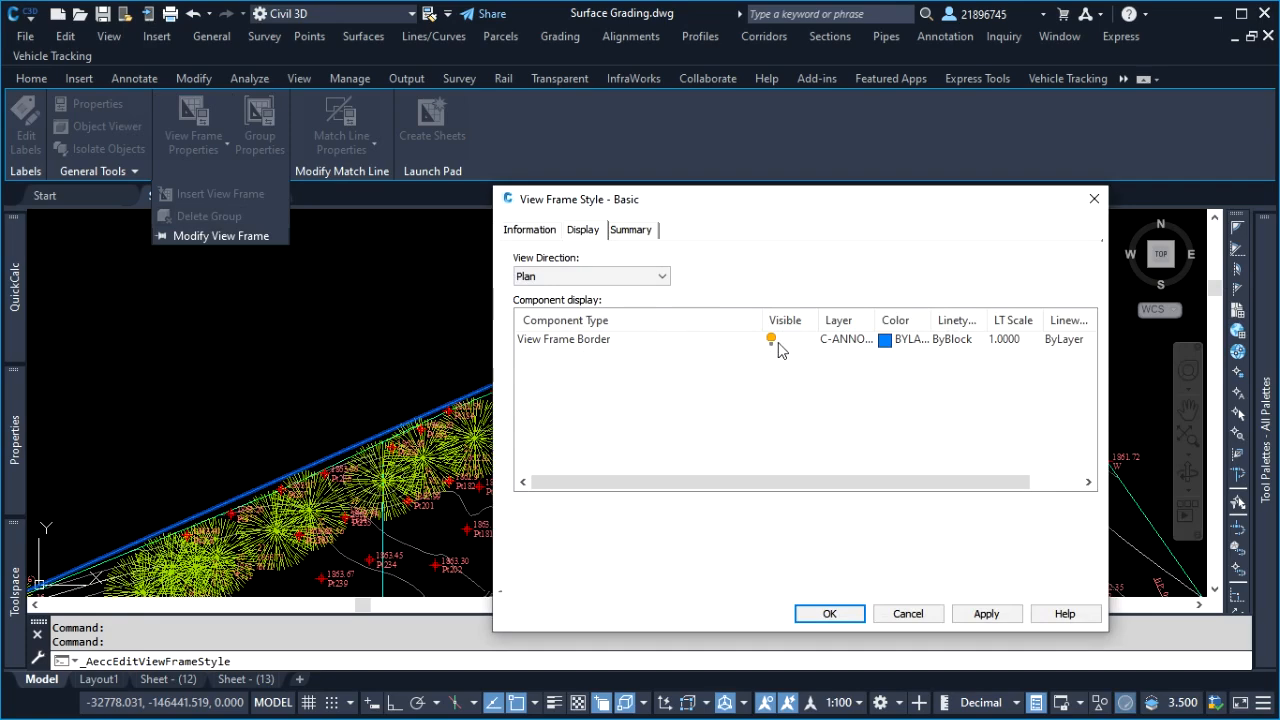
click(771, 340)
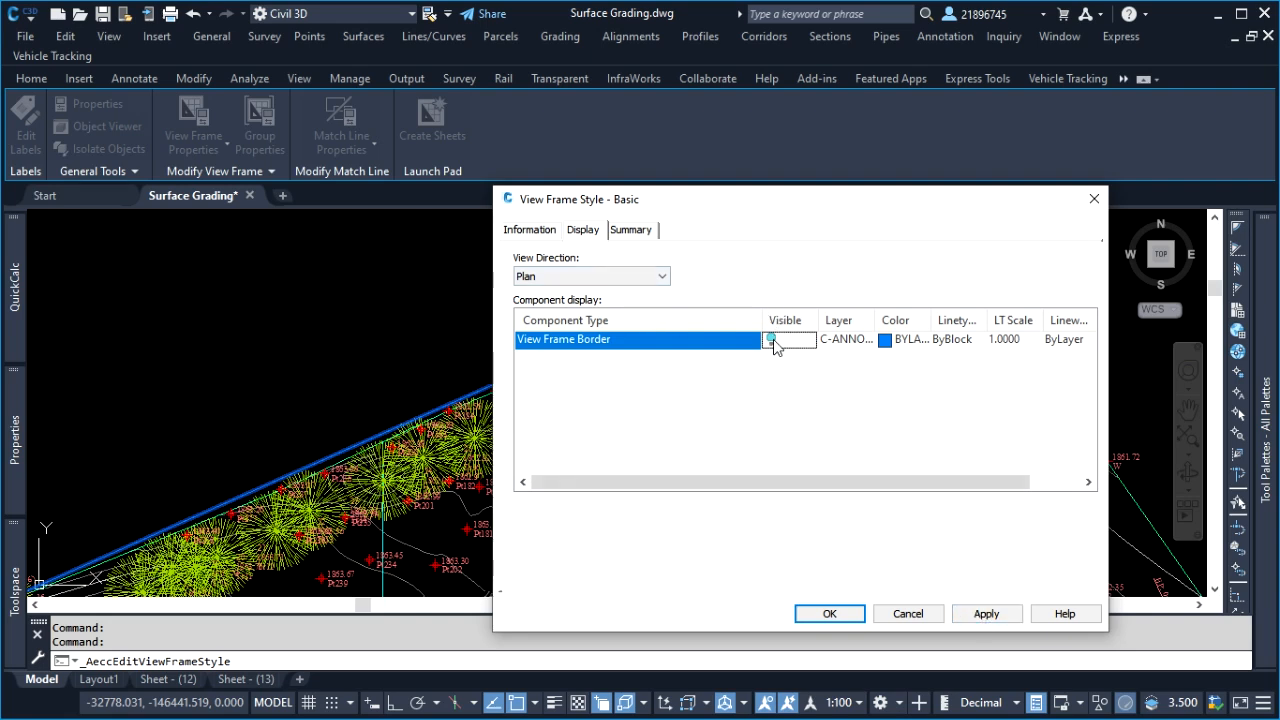
click(957, 616)
click(828, 614)
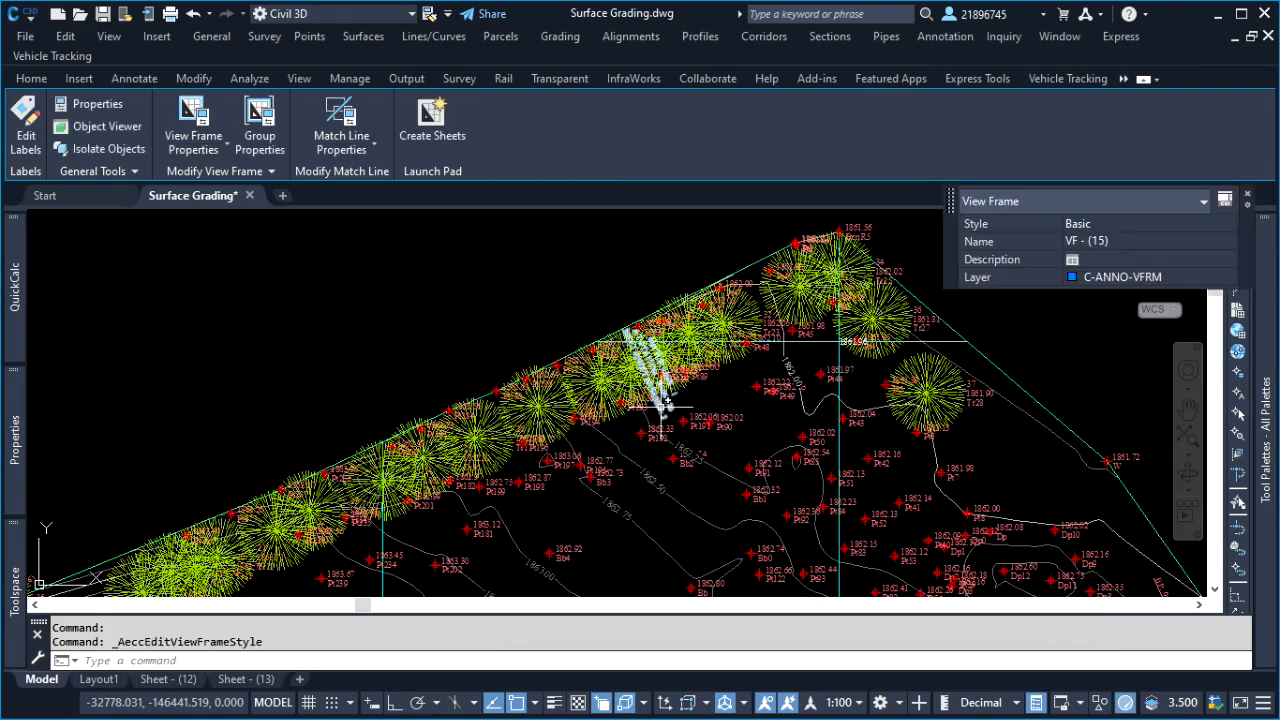
Examine the labels at both ends of the hidden match line, and clear the selection
scroll(655, 390, up, 4)
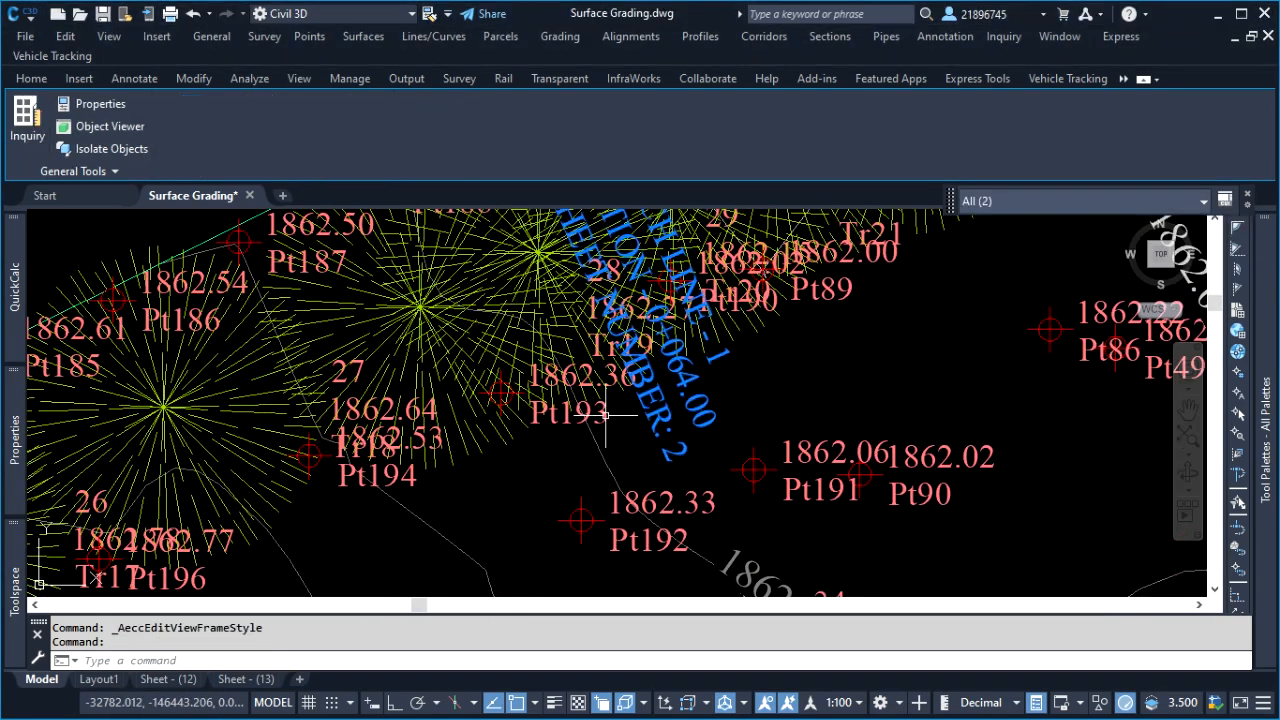
scroll(690, 420, down, 6)
scroll(603, 387, down, 2)
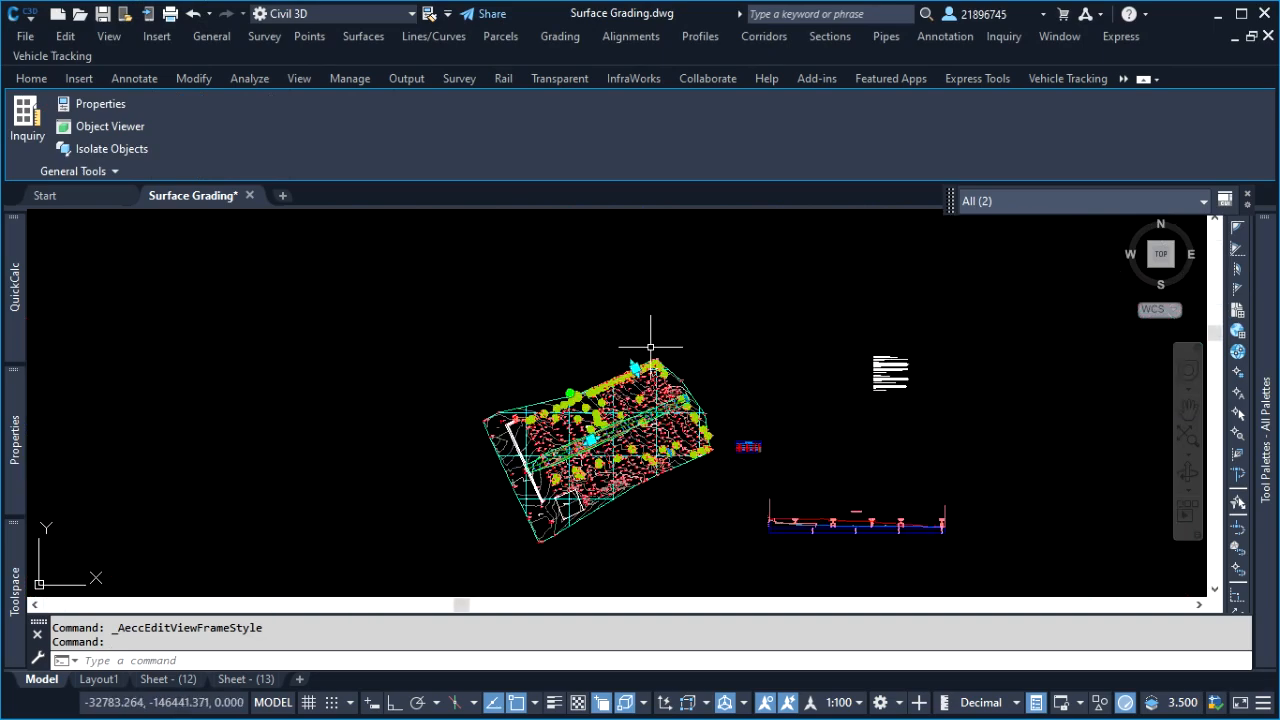
scroll(798, 470, up, 7)
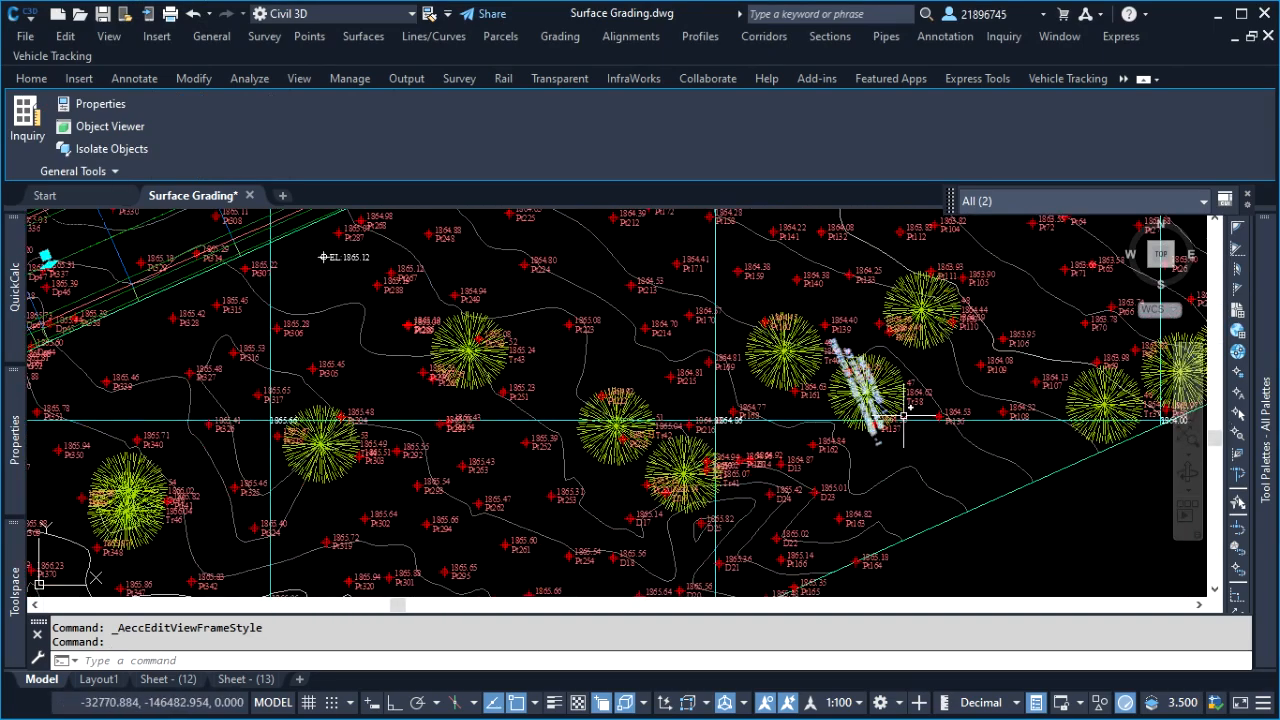
scroll(914, 414, up, 3)
scroll(700, 450, down, 8)
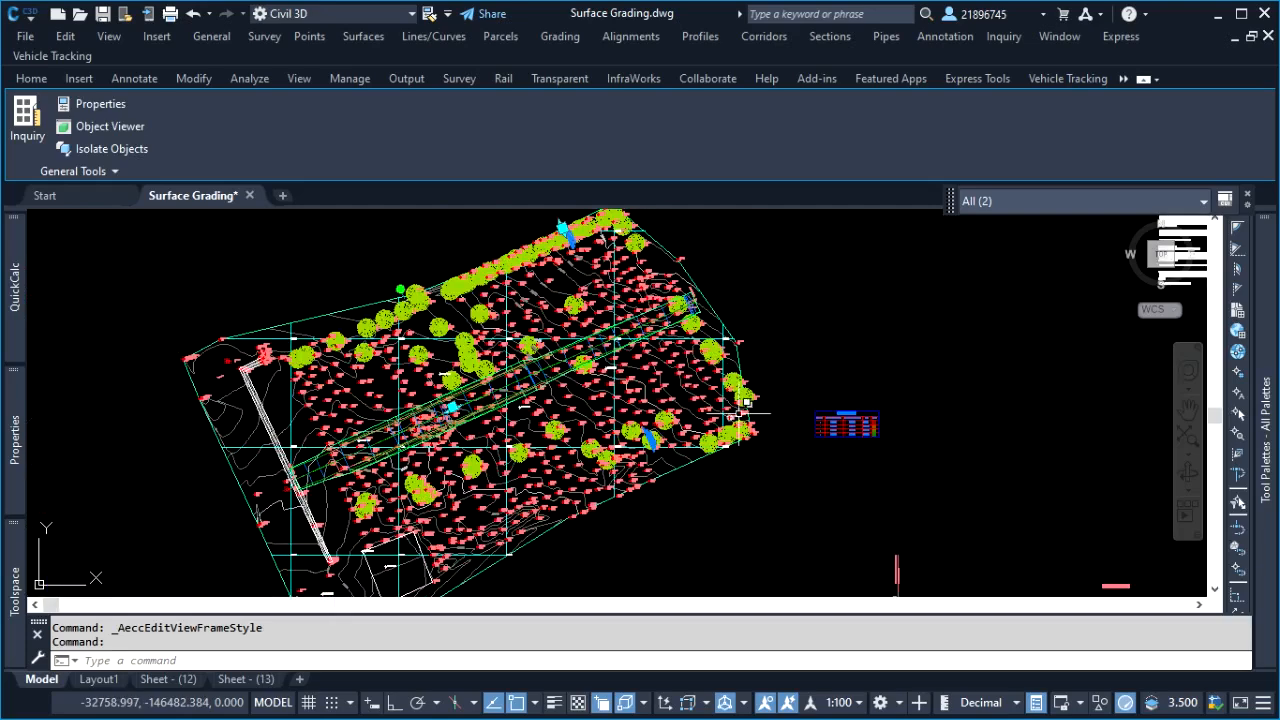
scroll(650, 390, down, 2)
scroll(597, 329, up, 6)
scroll(597, 329, up, 3)
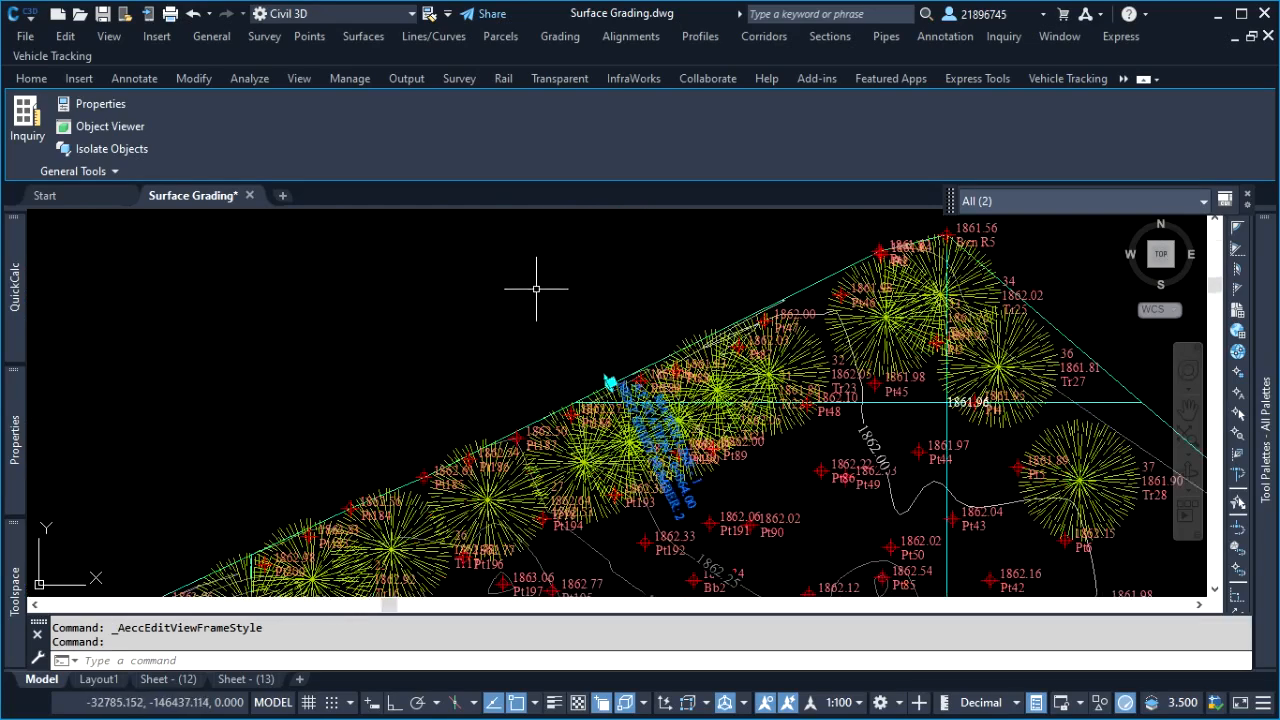
right_click(480, 289)
click(466, 292)
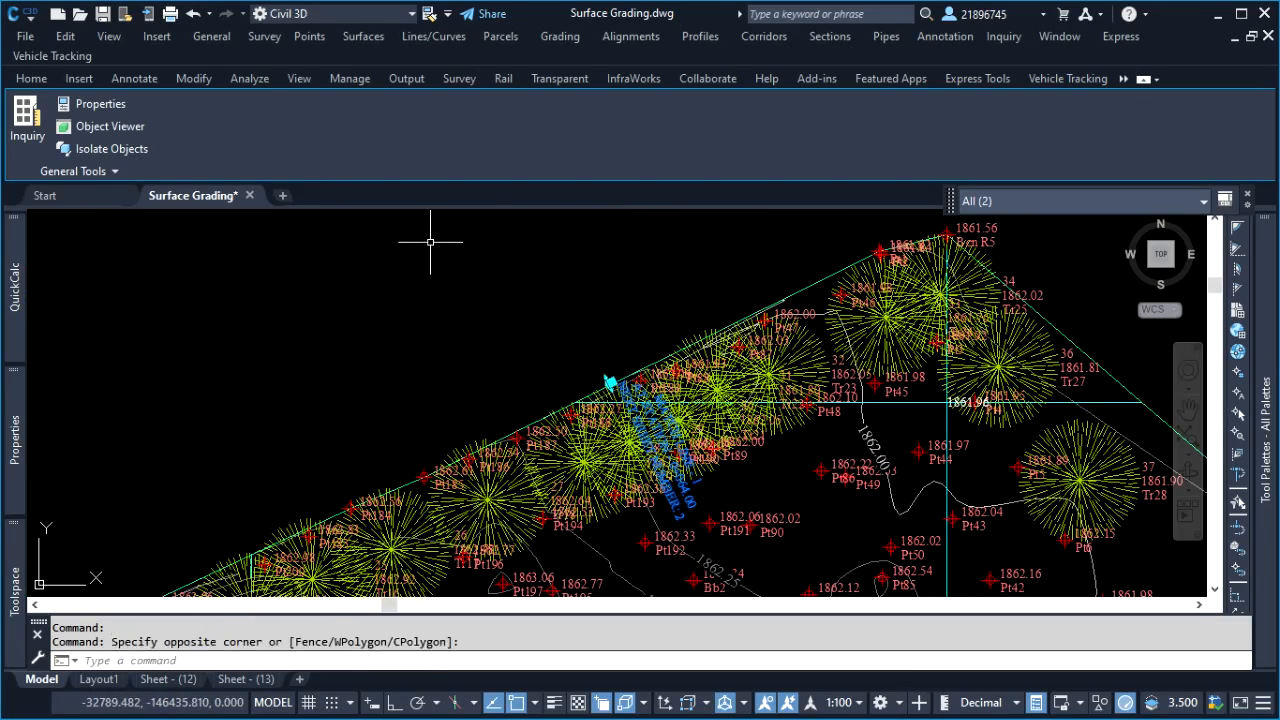
key(Escape)
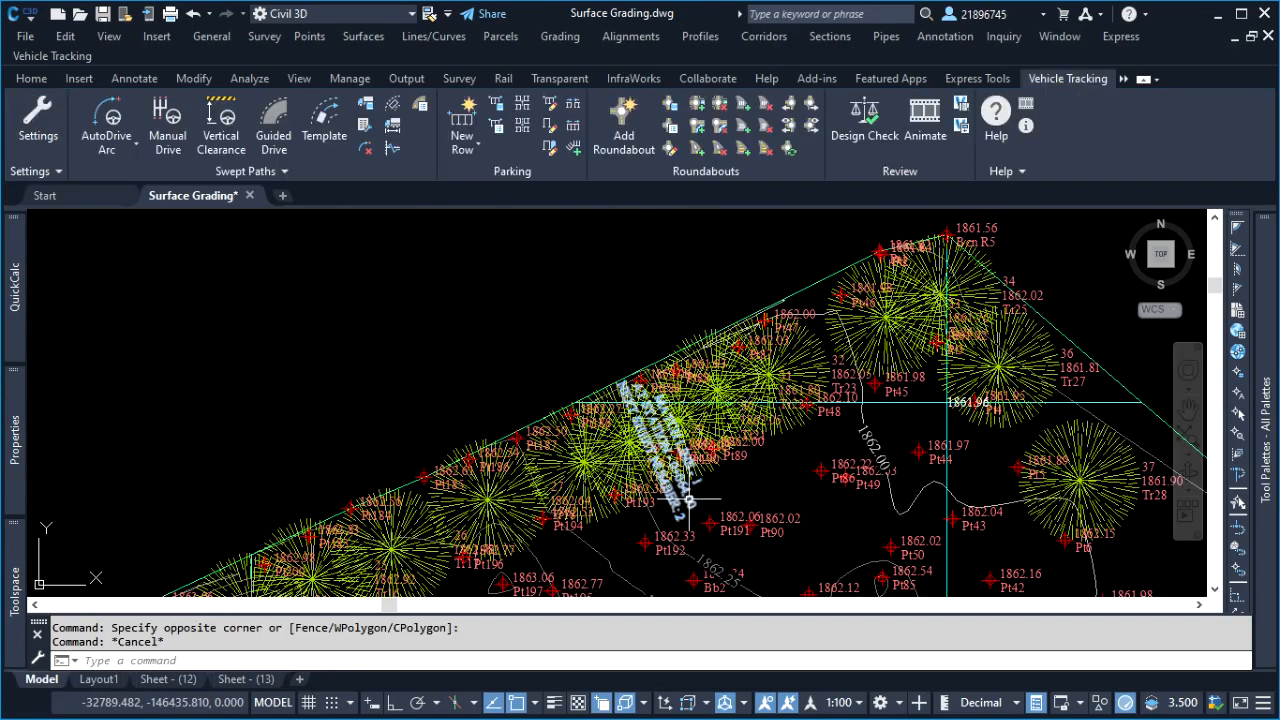
Edit the match line label group, setting the visibility of Match Line Text to False in the Basic Right label style
click(698, 483)
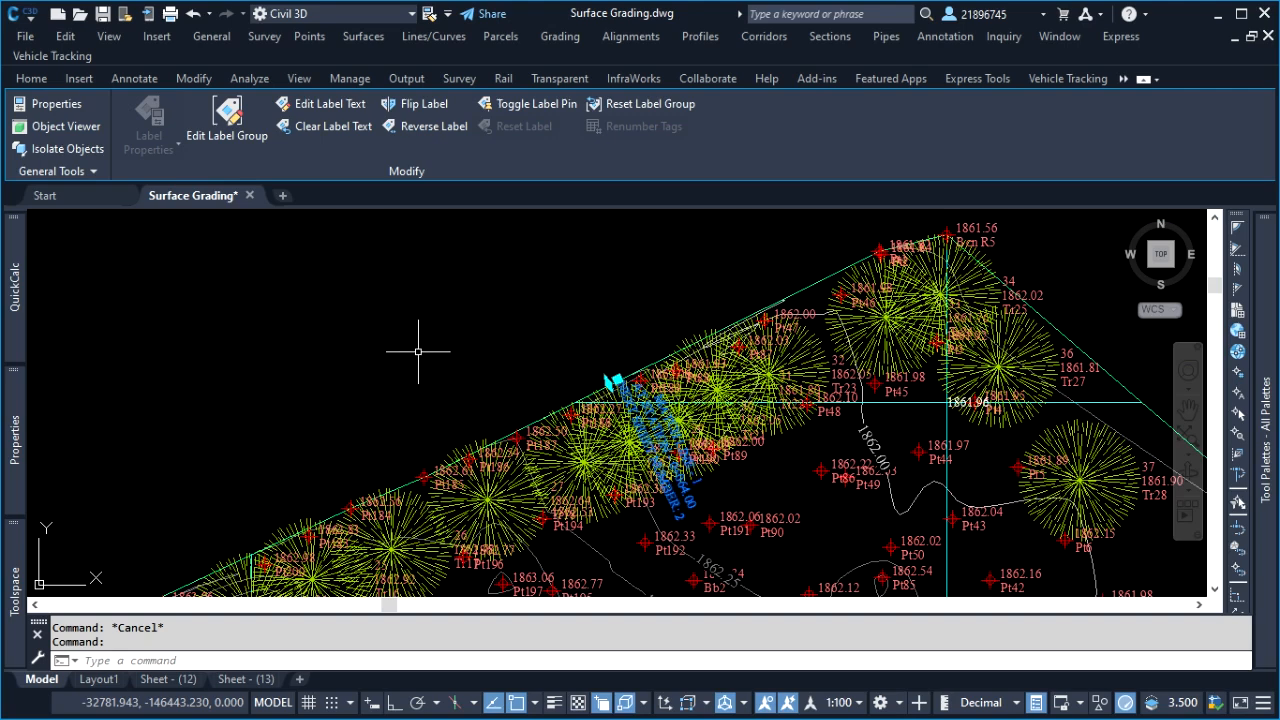
click(222, 133)
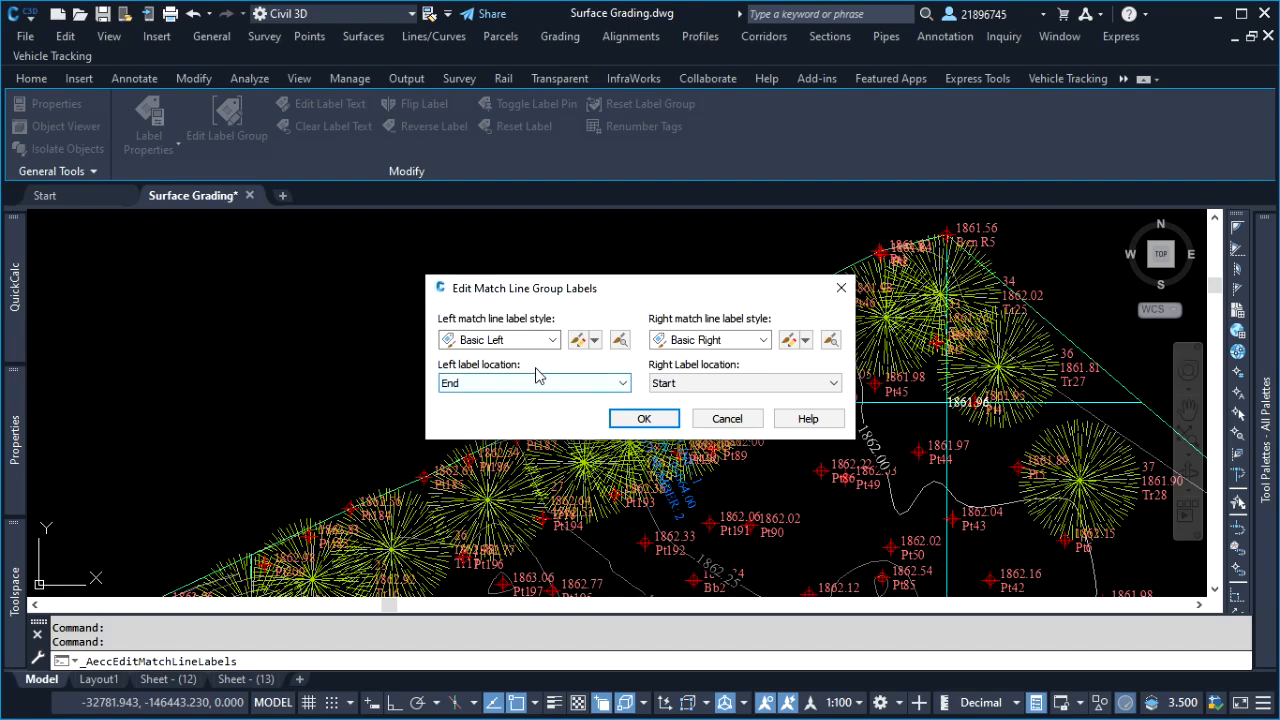
click(790, 341)
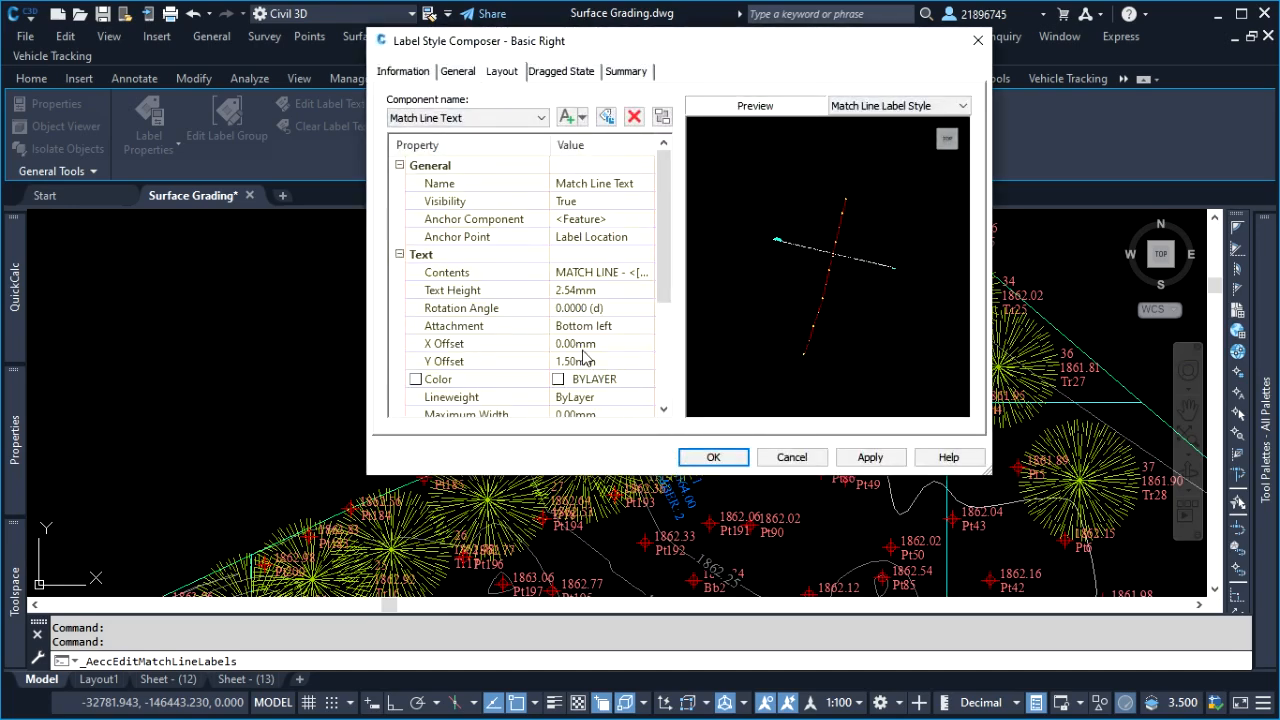
click(603, 204)
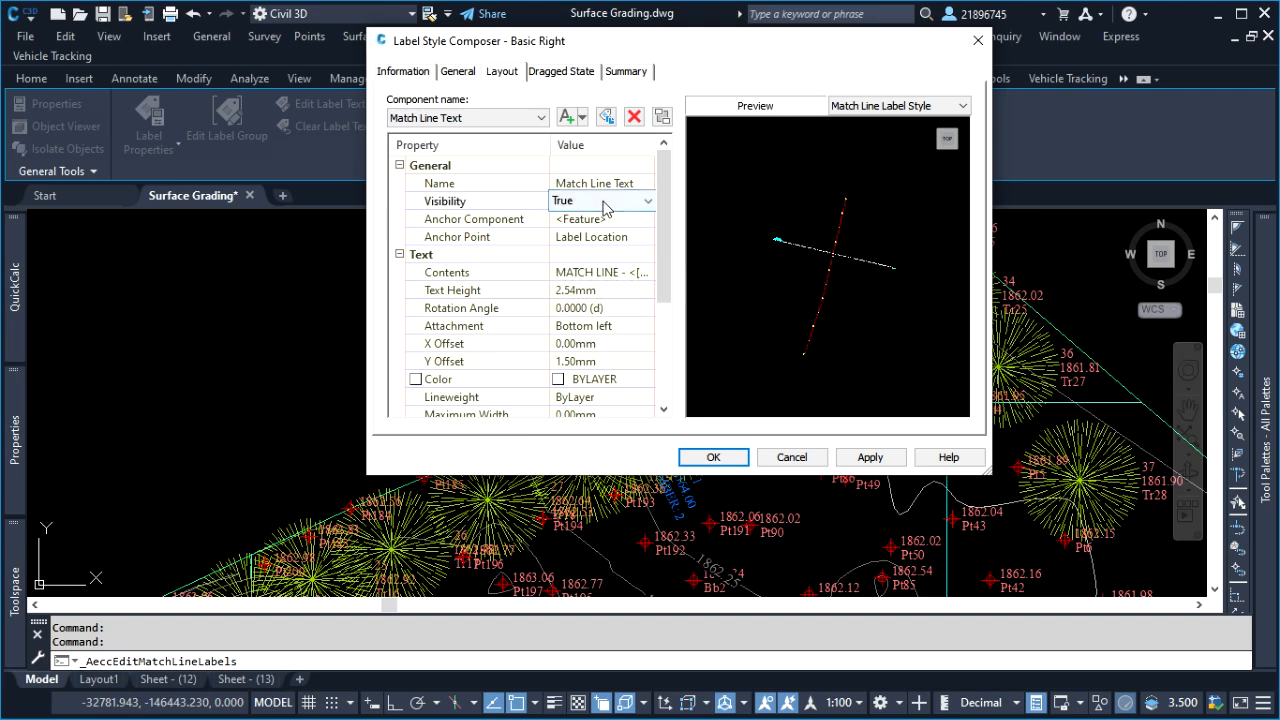
click(606, 203)
click(592, 230)
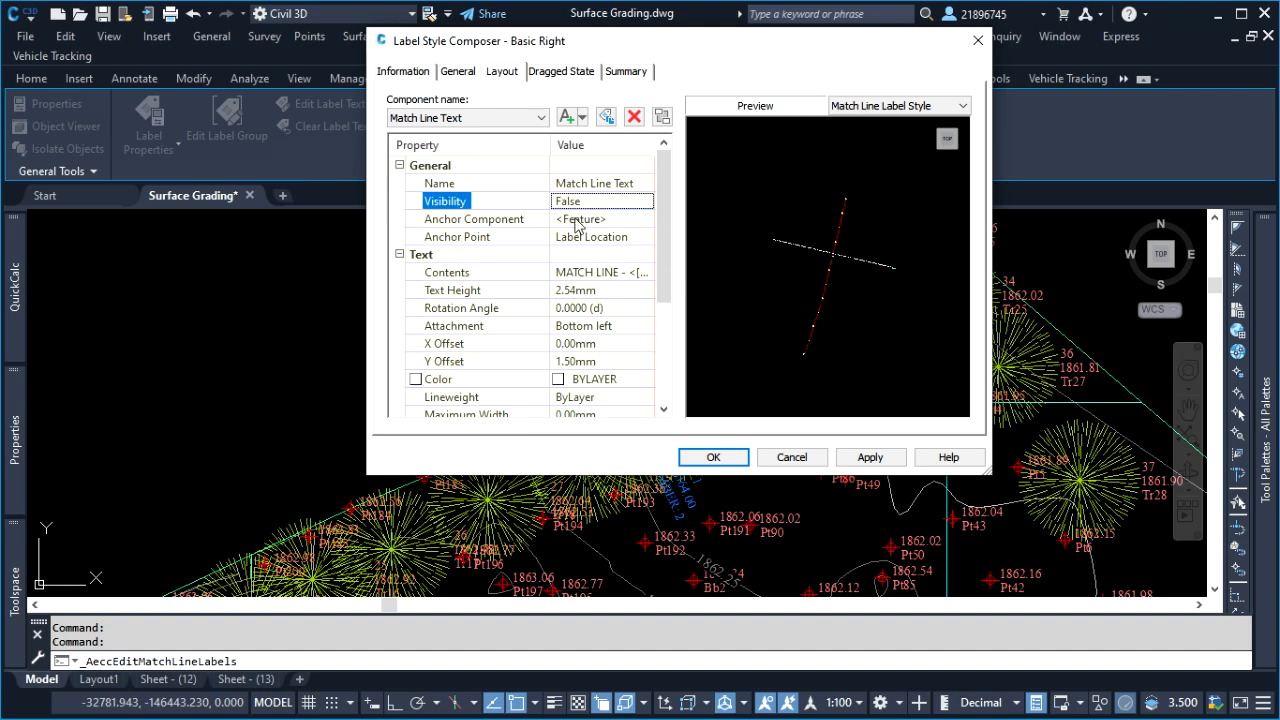
click(893, 458)
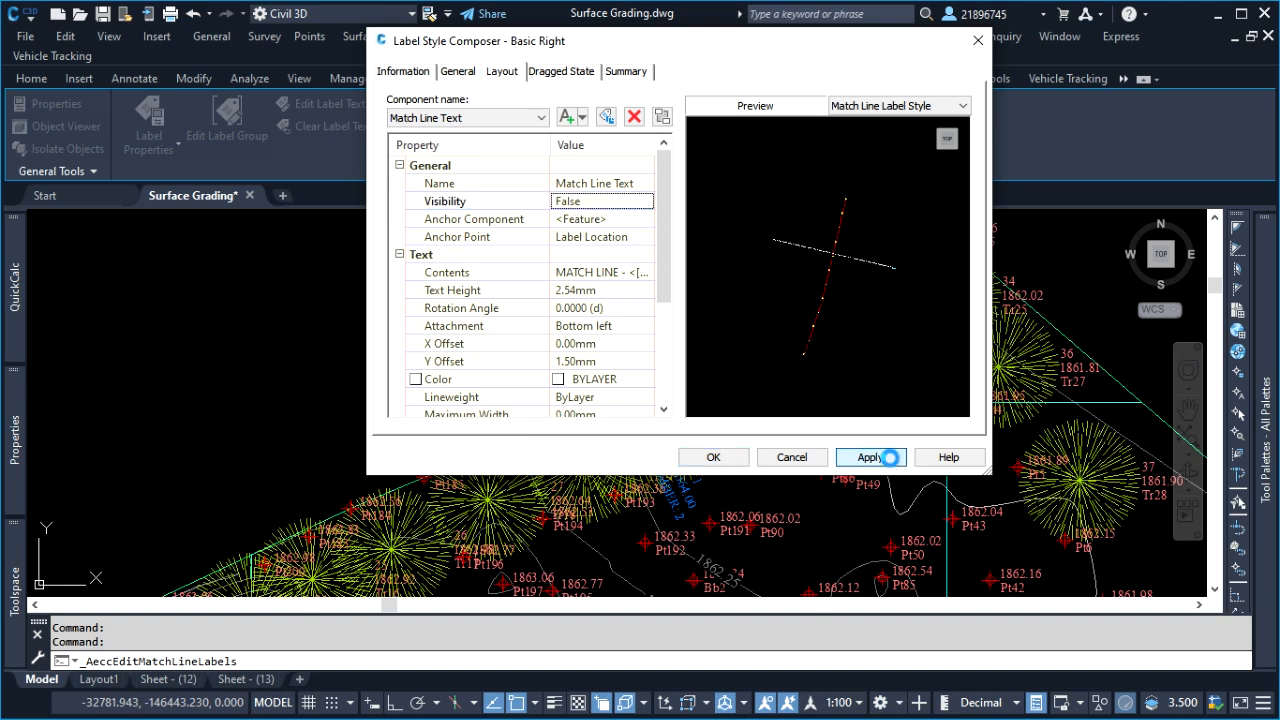
click(714, 458)
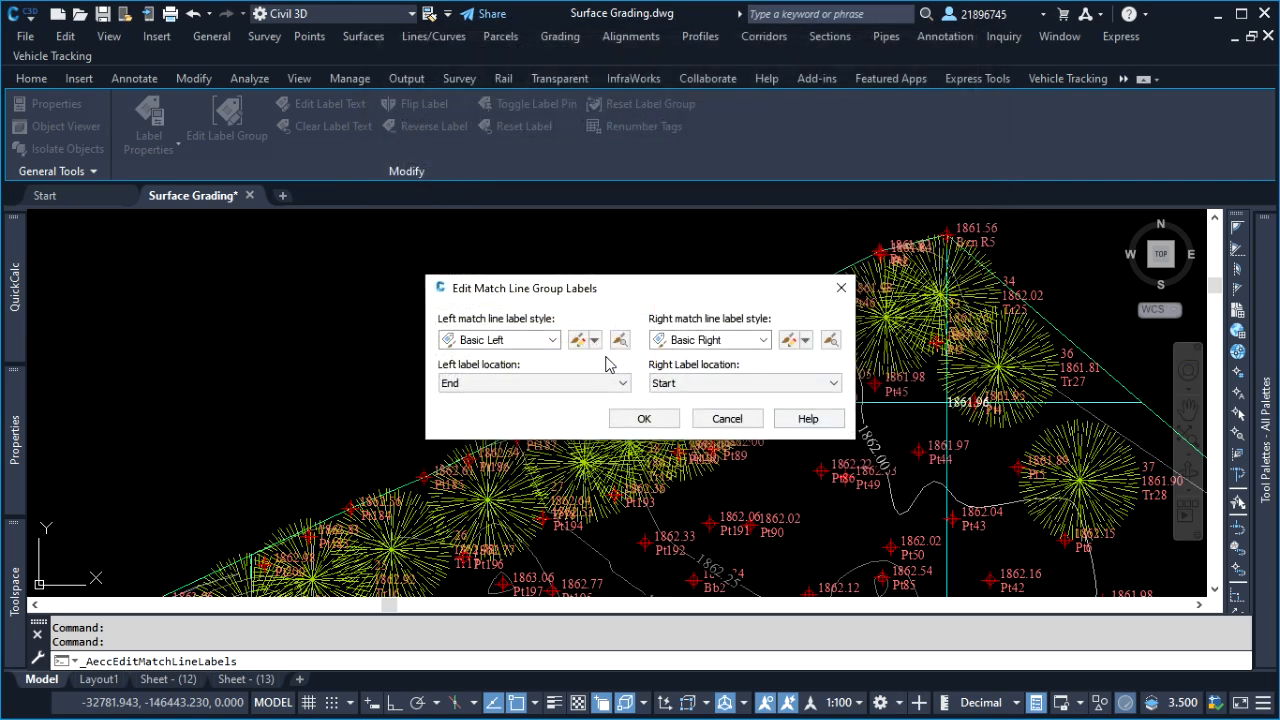
Set the visibility of Match Line Text to False in the Basic Left label style, accept the group label edits, and clear the selection
click(577, 342)
click(590, 204)
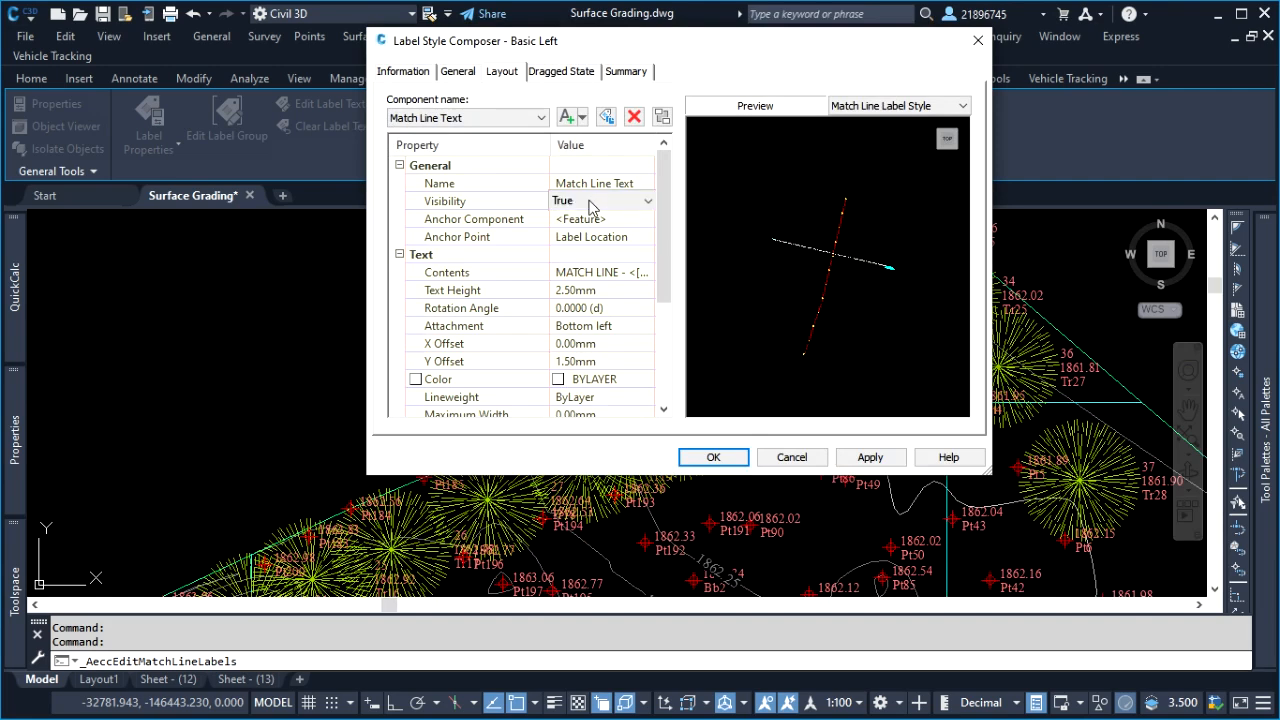
click(590, 205)
click(578, 219)
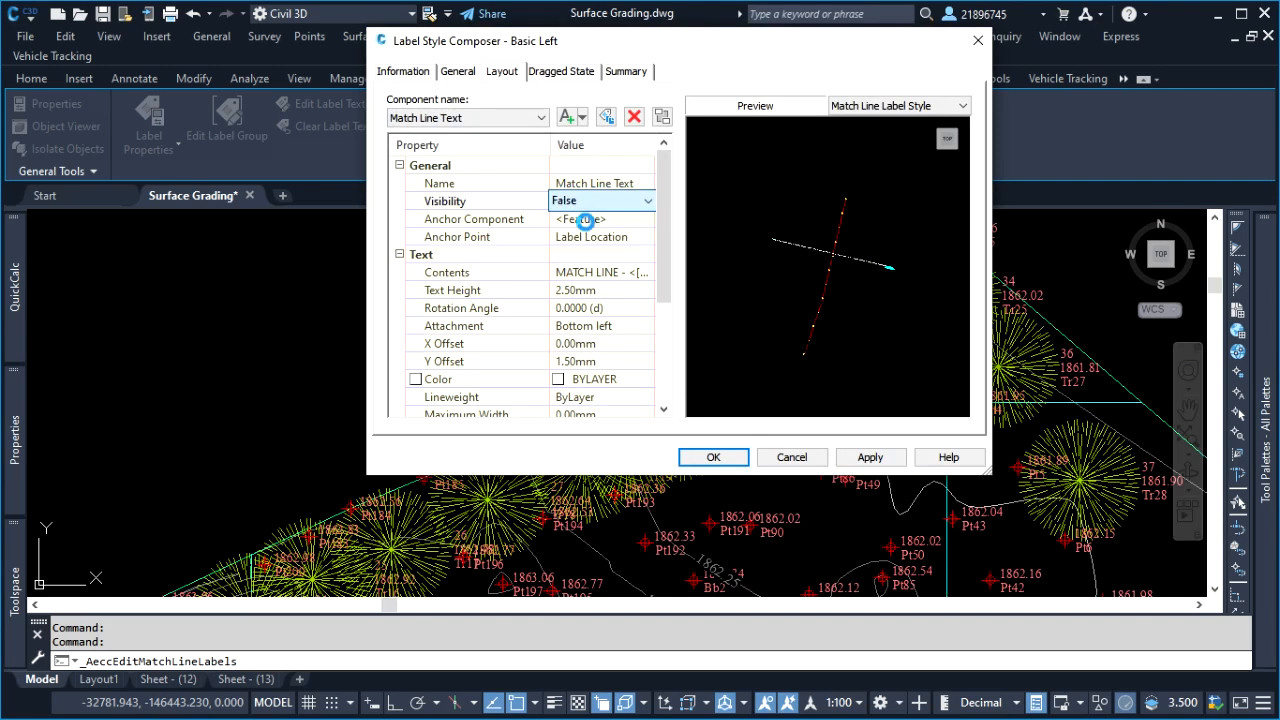
click(868, 457)
click(726, 458)
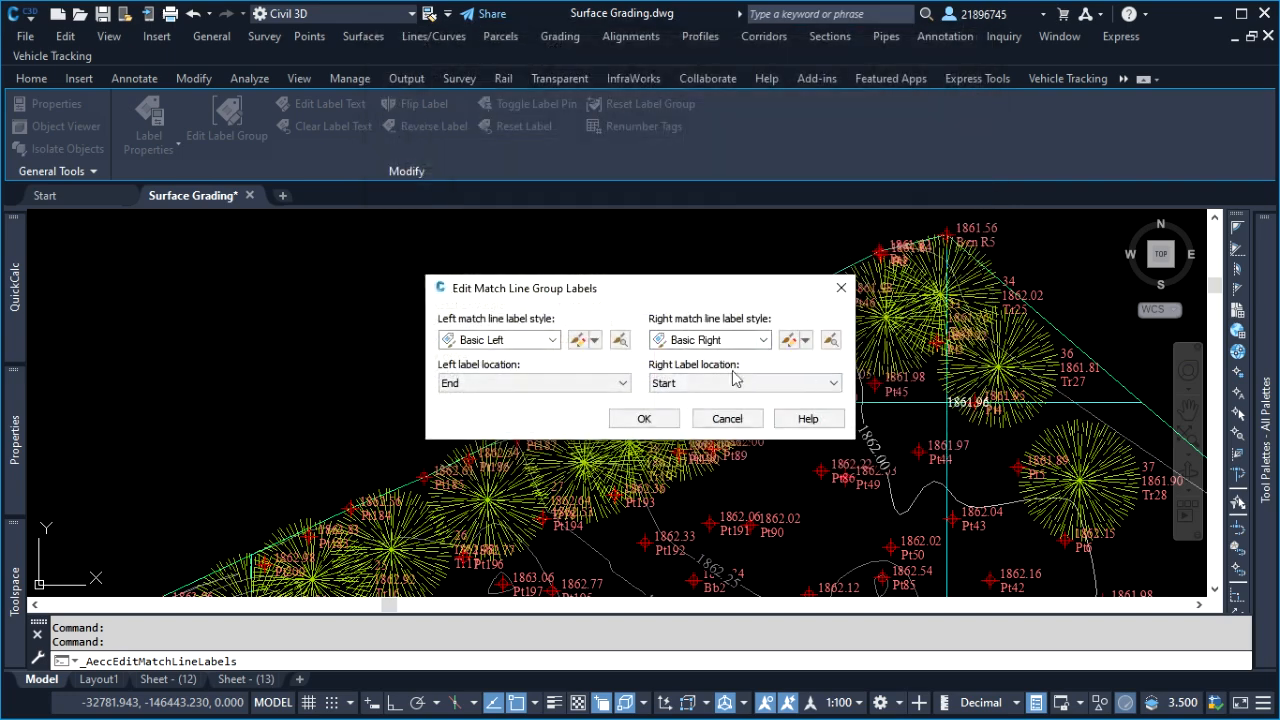
click(655, 418)
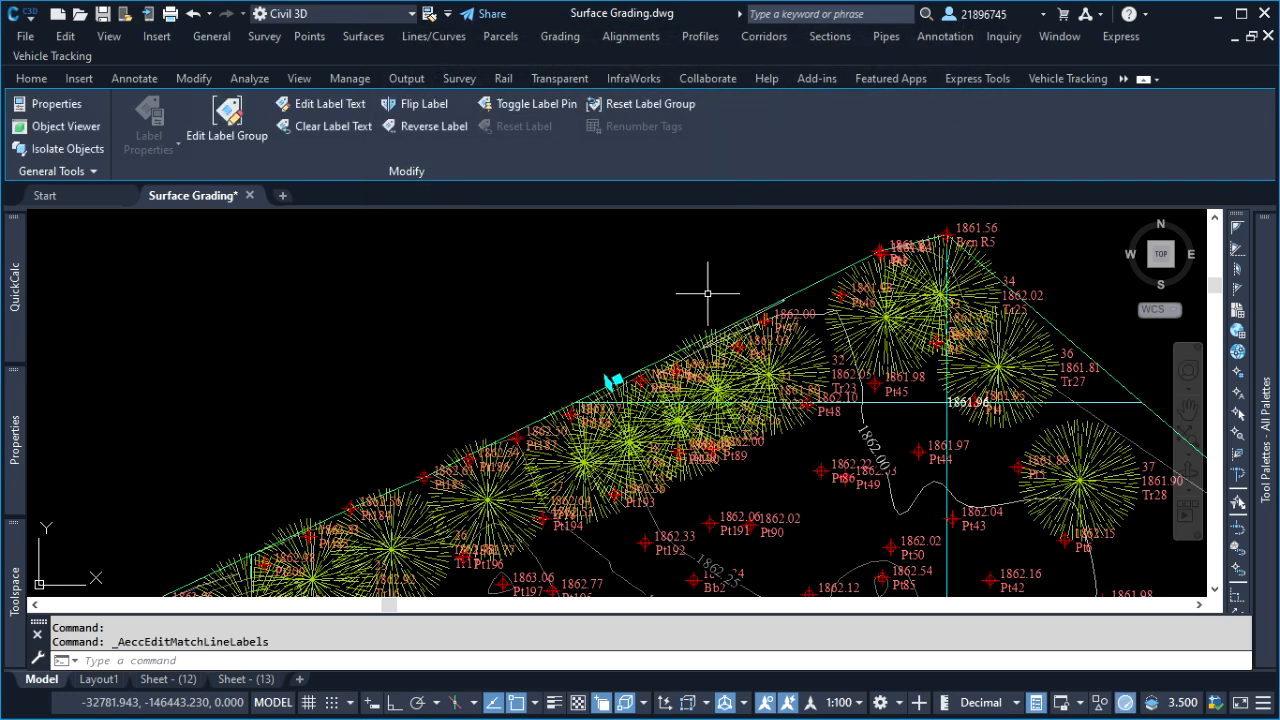
key(Escape)
key(Escape)
Examine the whole site plan in model space for remaining match line labels and view frame borders
scroll(714, 286, down, 2)
scroll(830, 327, down, 5)
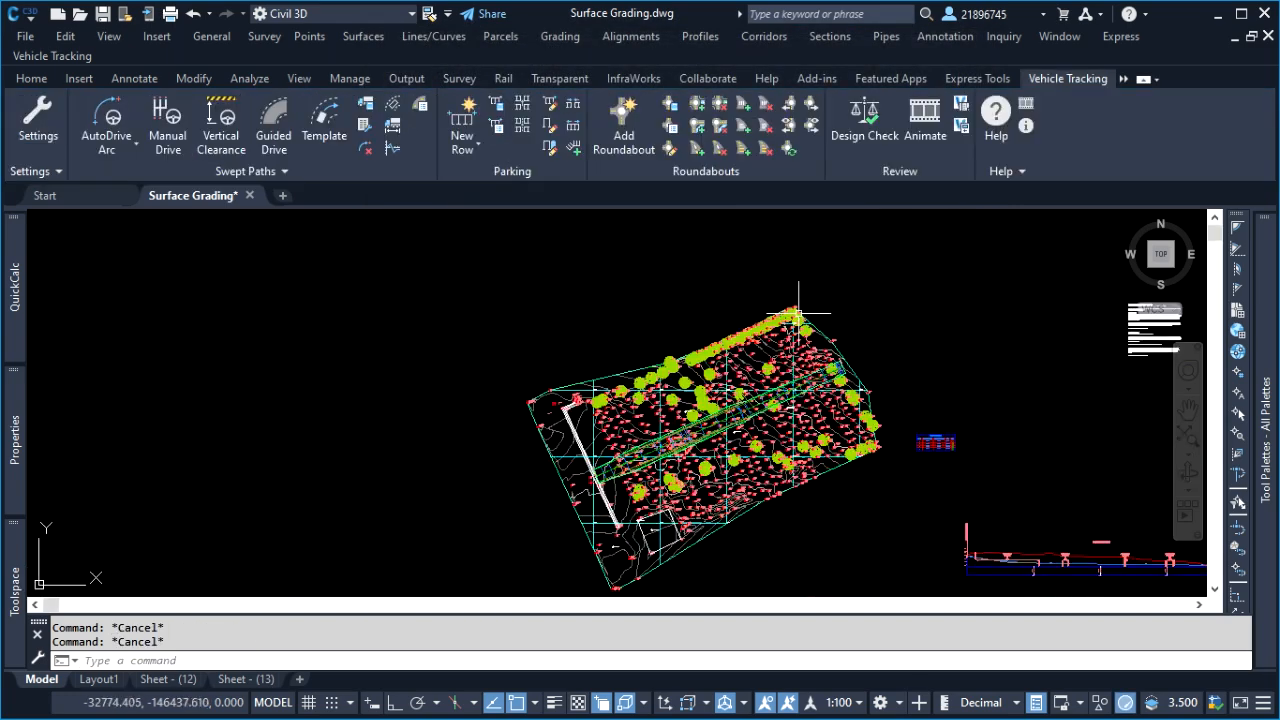
scroll(830, 327, up, 3)
scroll(830, 327, down, 3)
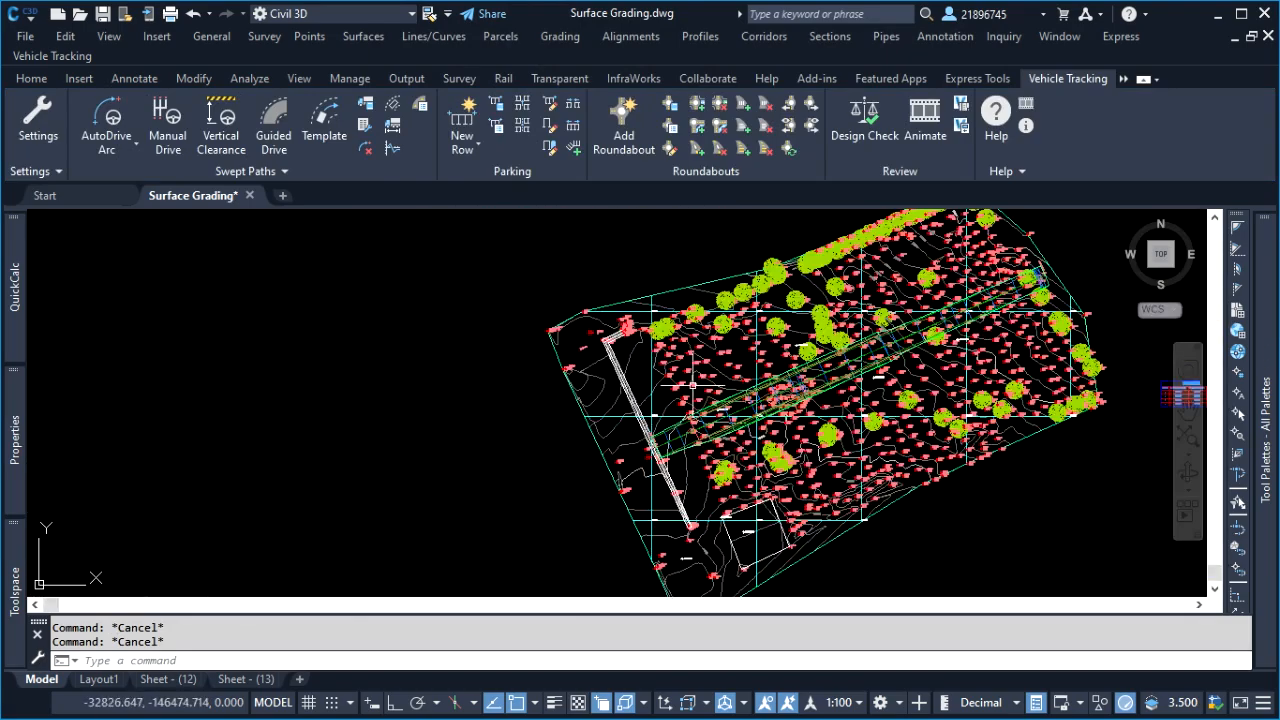
scroll(778, 379, up, 3)
scroll(795, 245, up, 3)
scroll(630, 325, down, 4)
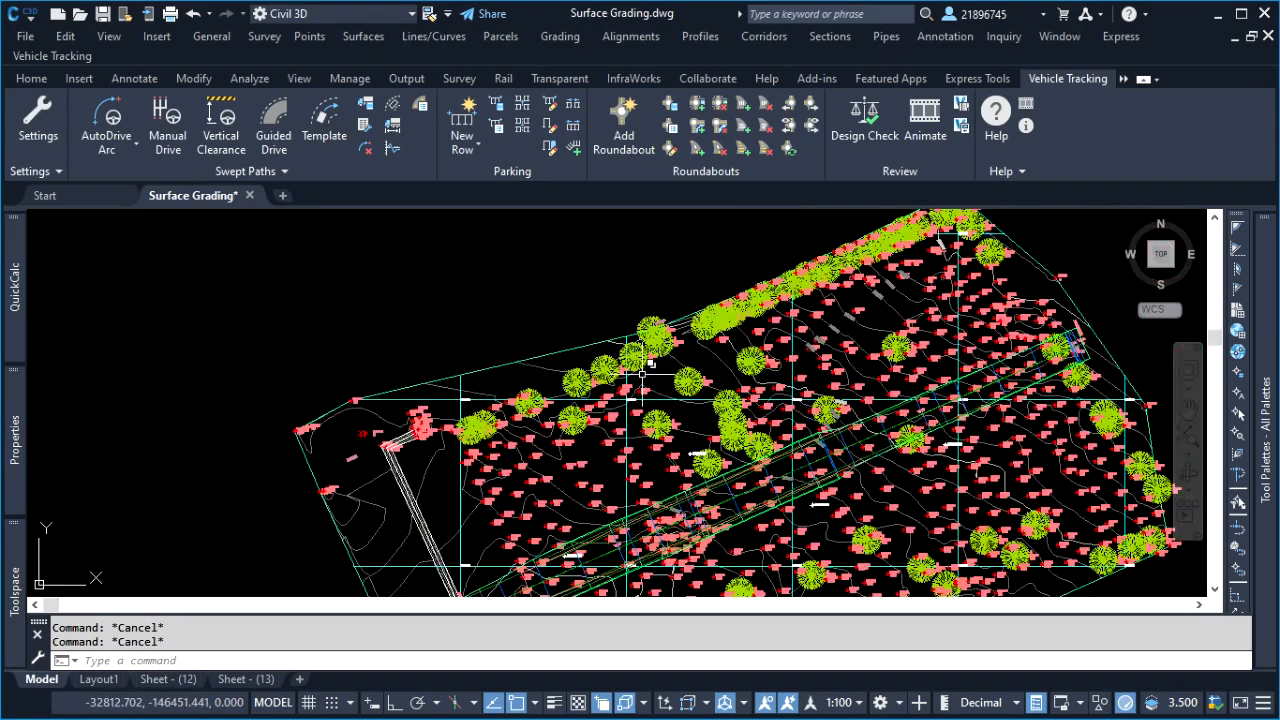
click(580, 286)
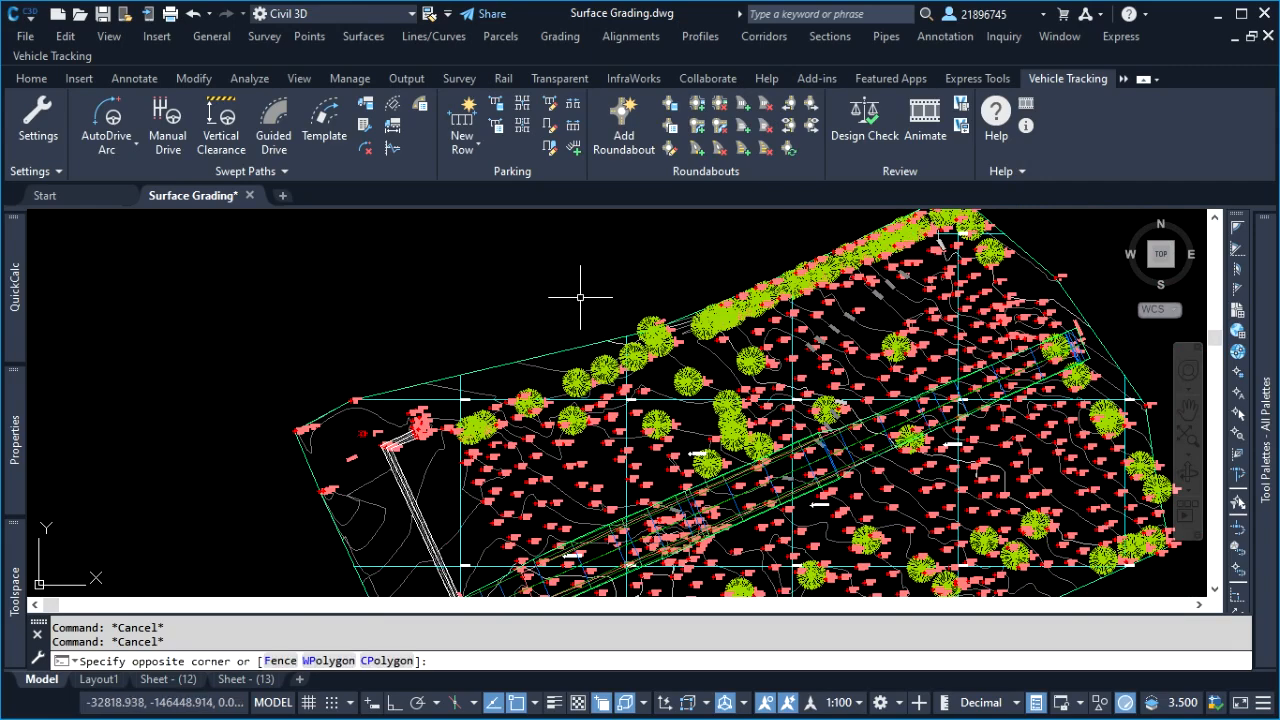
scroll(644, 307, down, 5)
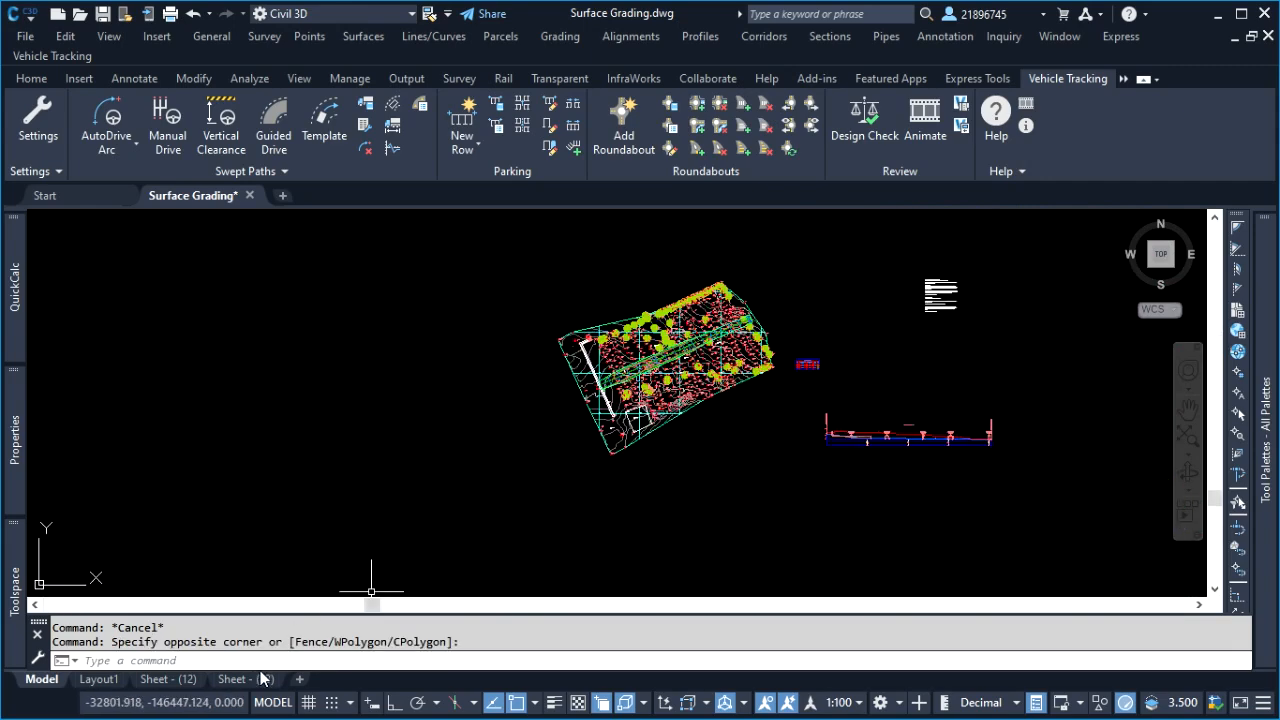
Open the Sheet - (12) layout in paper space and examine the whole plan sheet for leftover match line labels
click(168, 679)
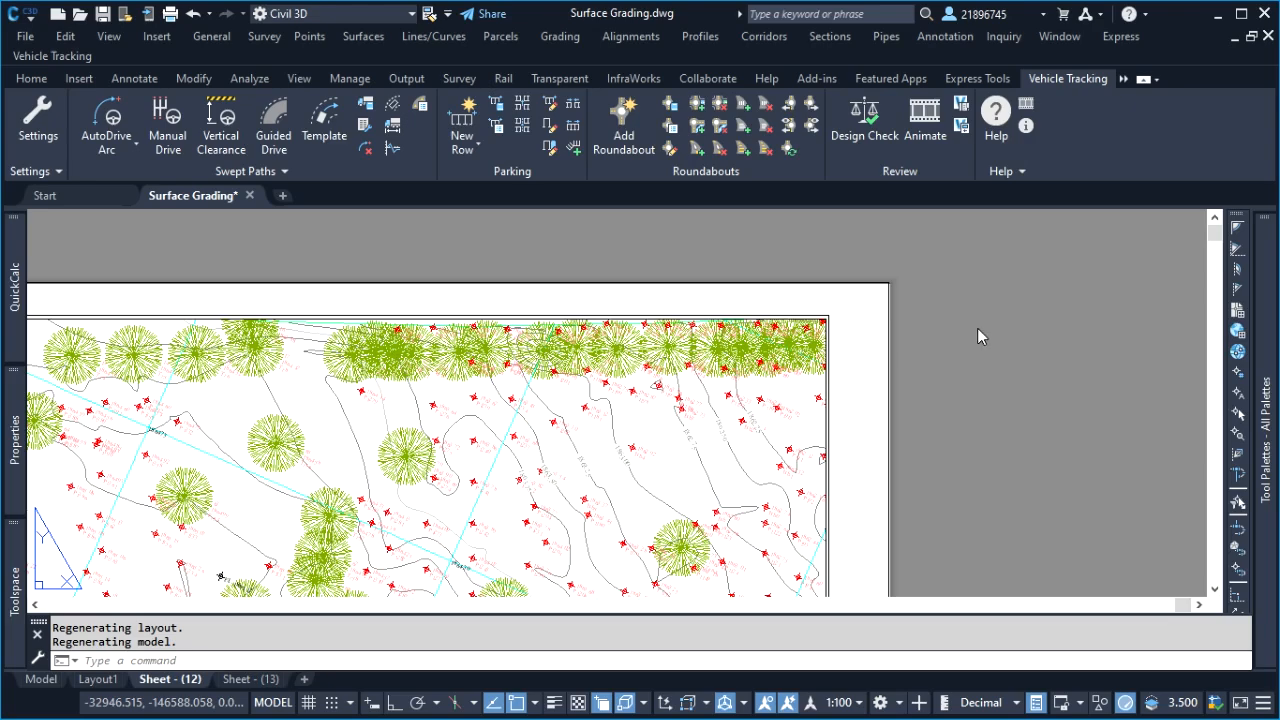
double_click(984, 308)
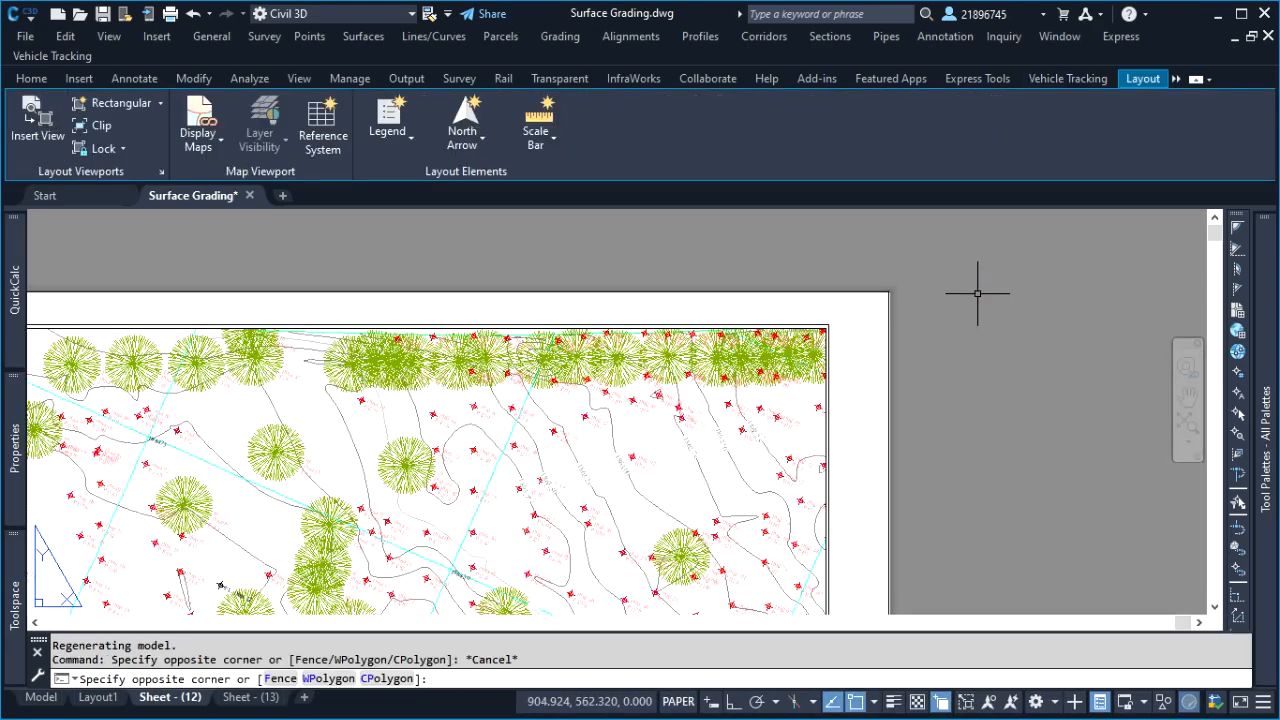
click(976, 300)
scroll(913, 350, down, 2)
scroll(429, 320, up, 5)
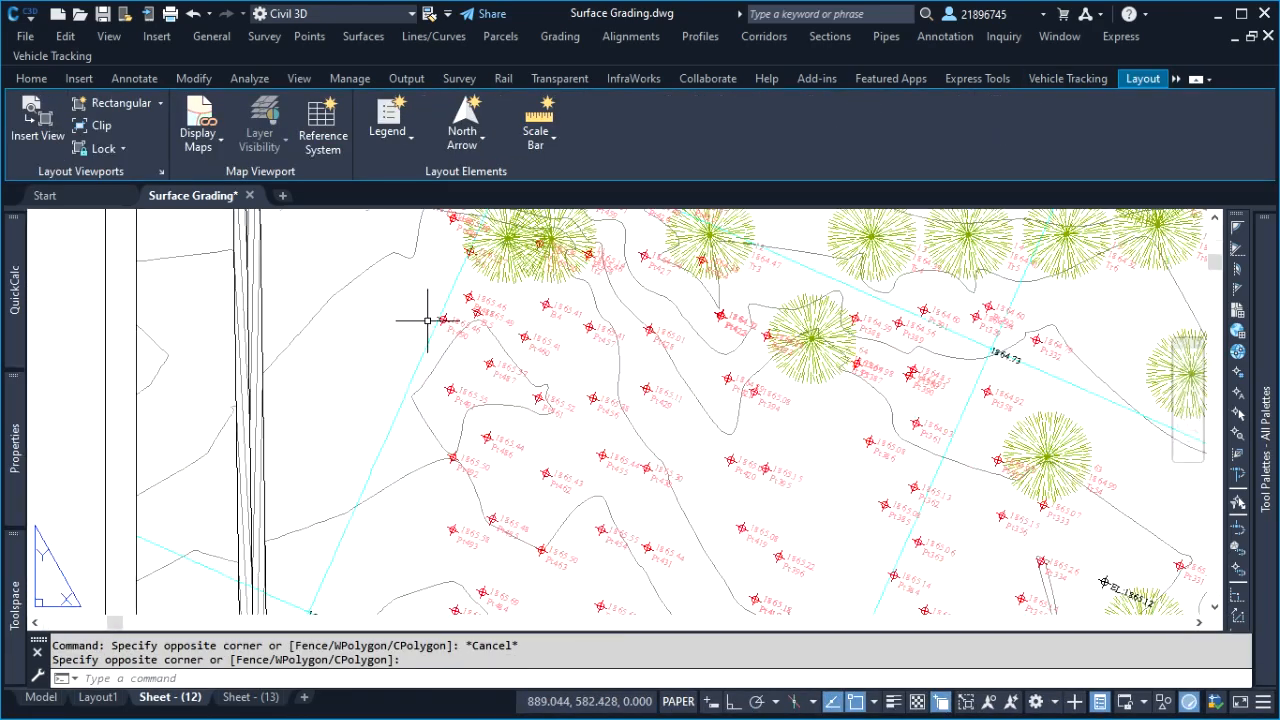
scroll(430, 320, down, 2)
scroll(480, 391, down, 3)
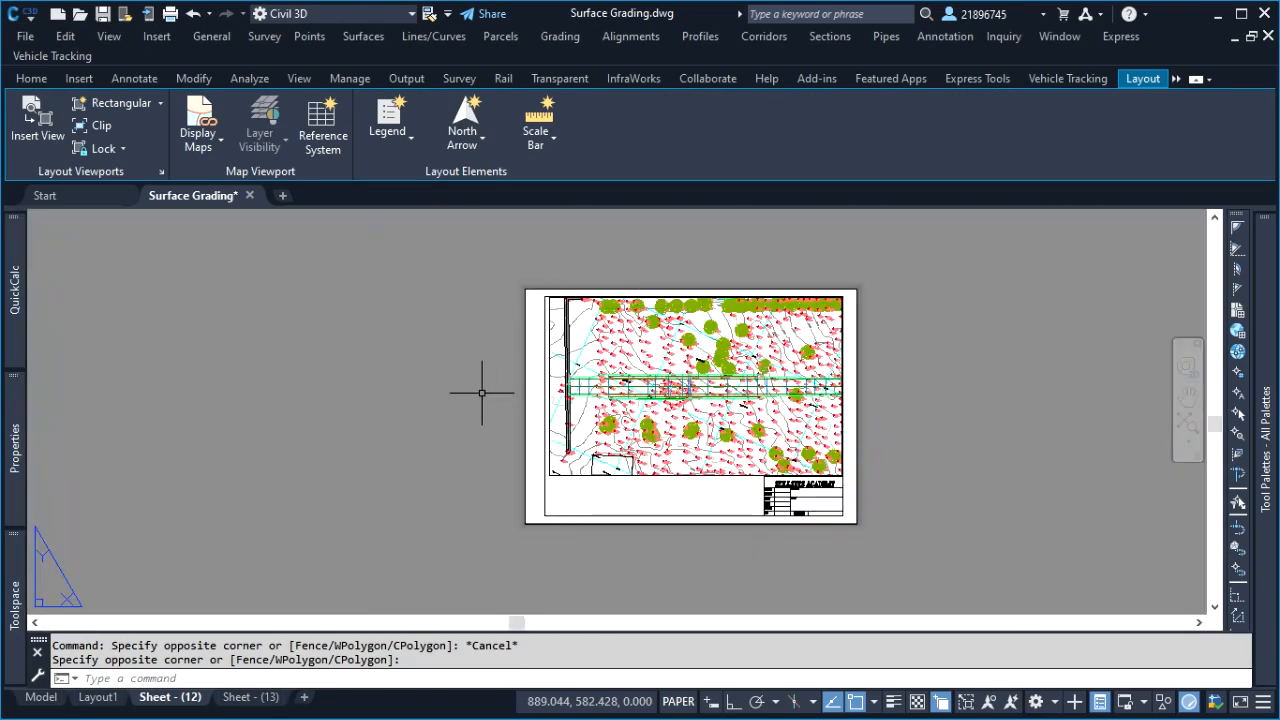
click(883, 401)
click(240, 535)
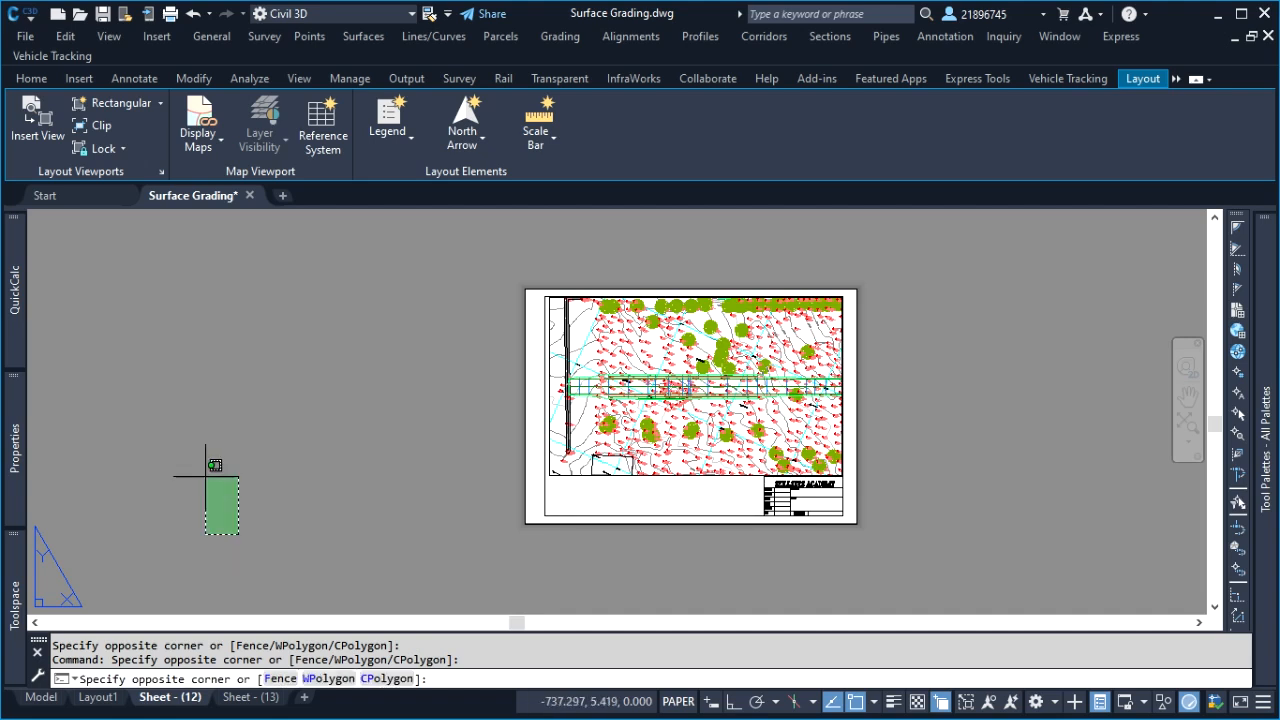
click(206, 474)
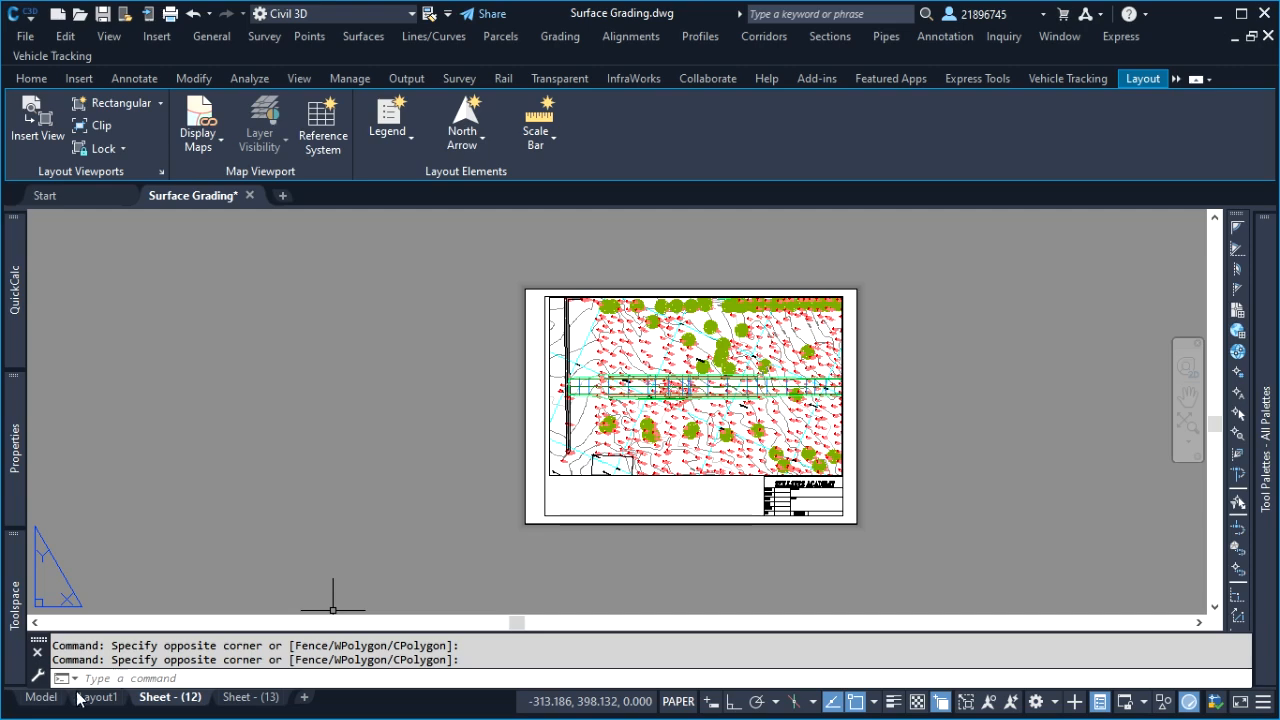
Return to model space and minimize the program window
click(41, 697)
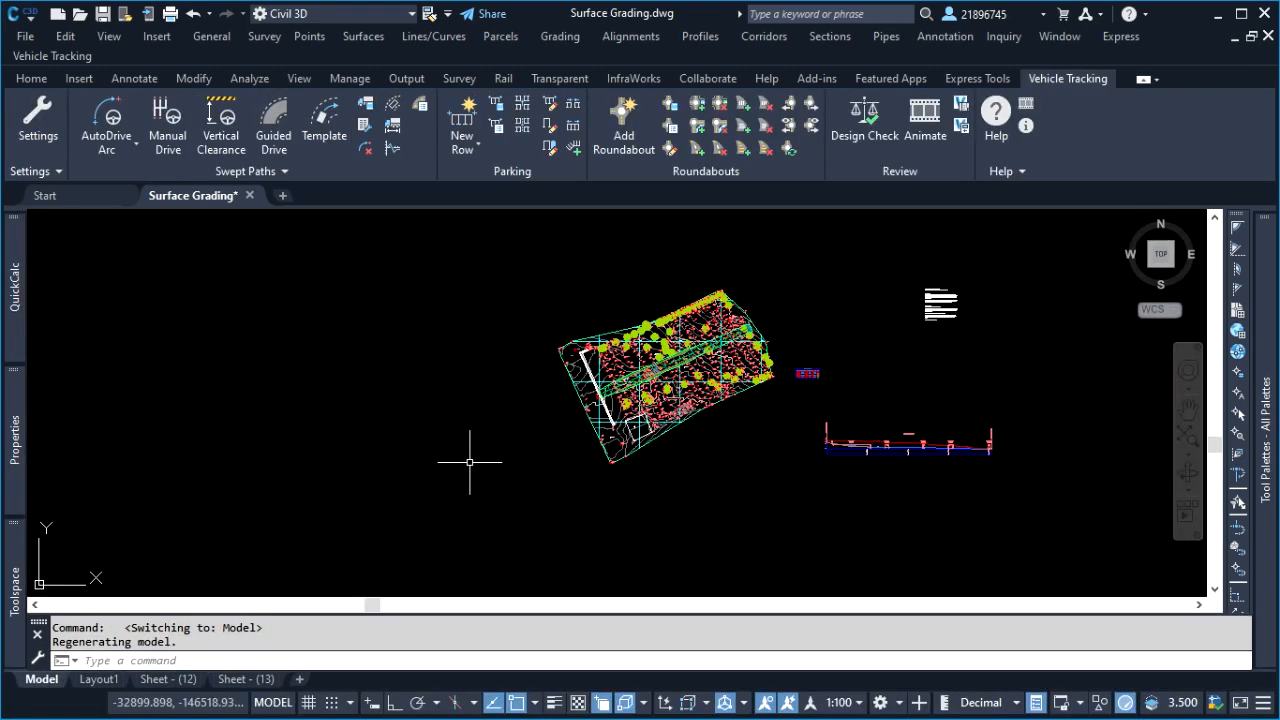
click(722, 468)
scroll(777, 366, up, 5)
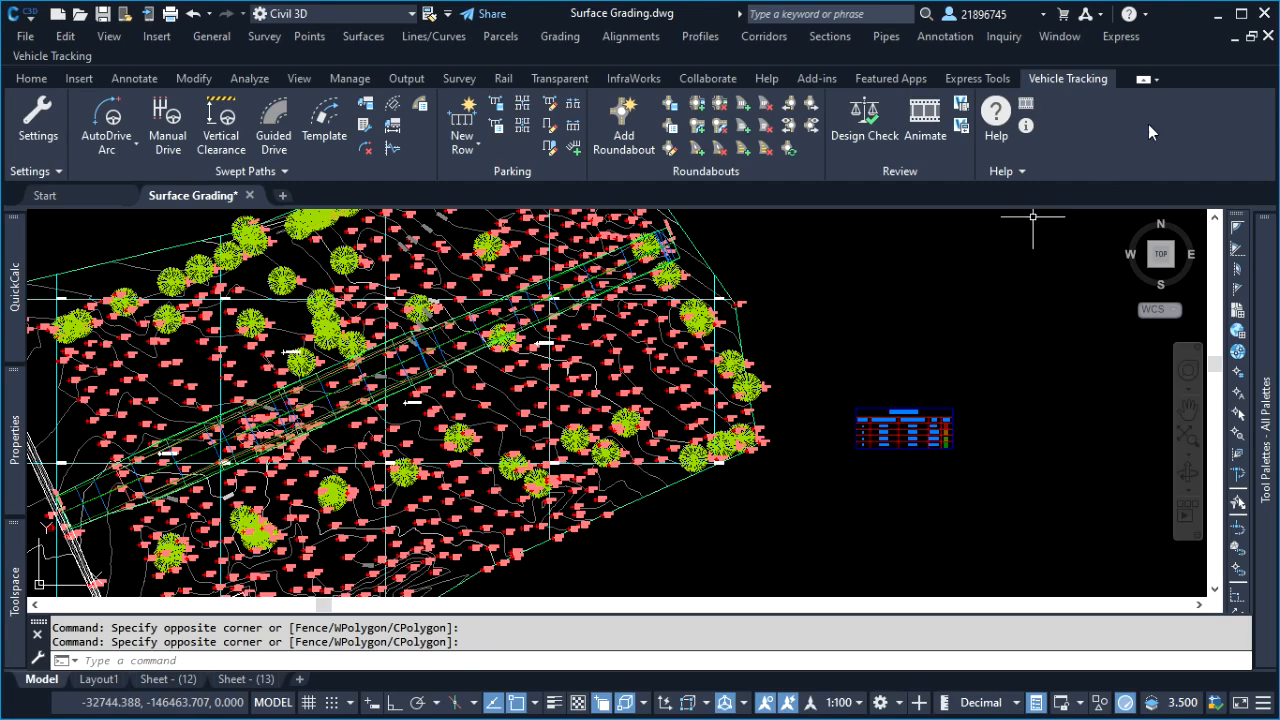
click(1216, 14)
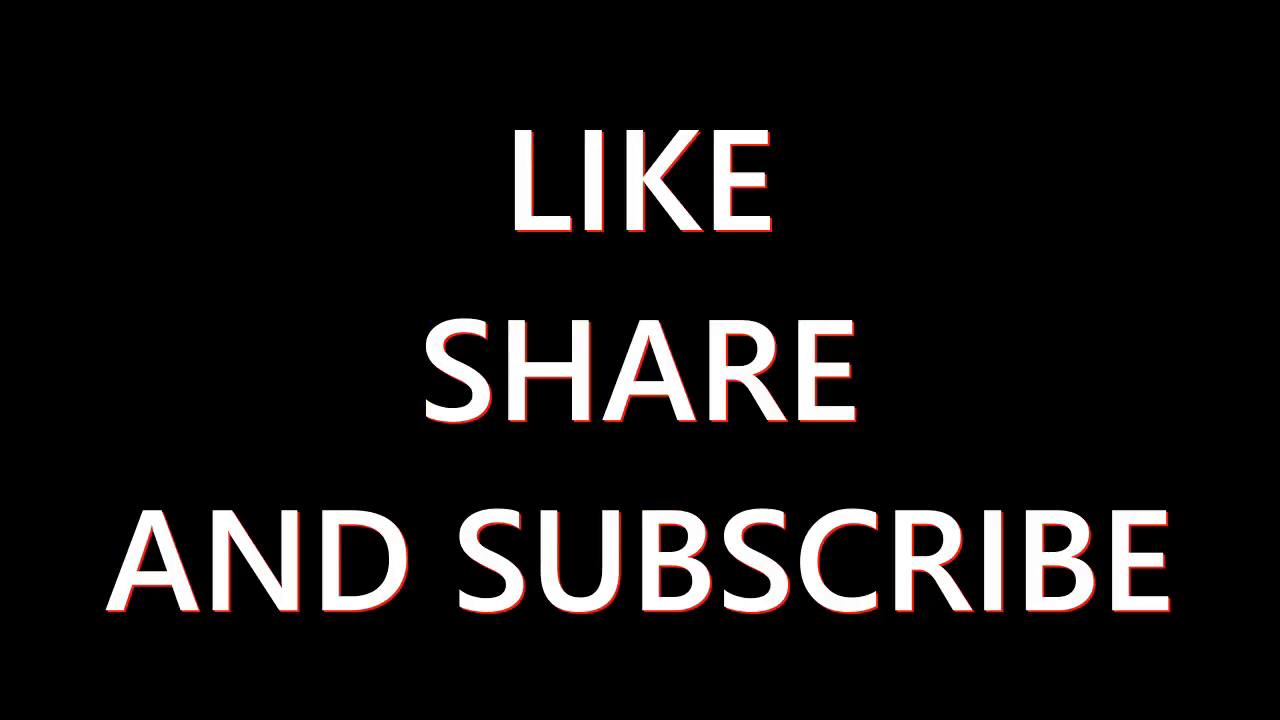